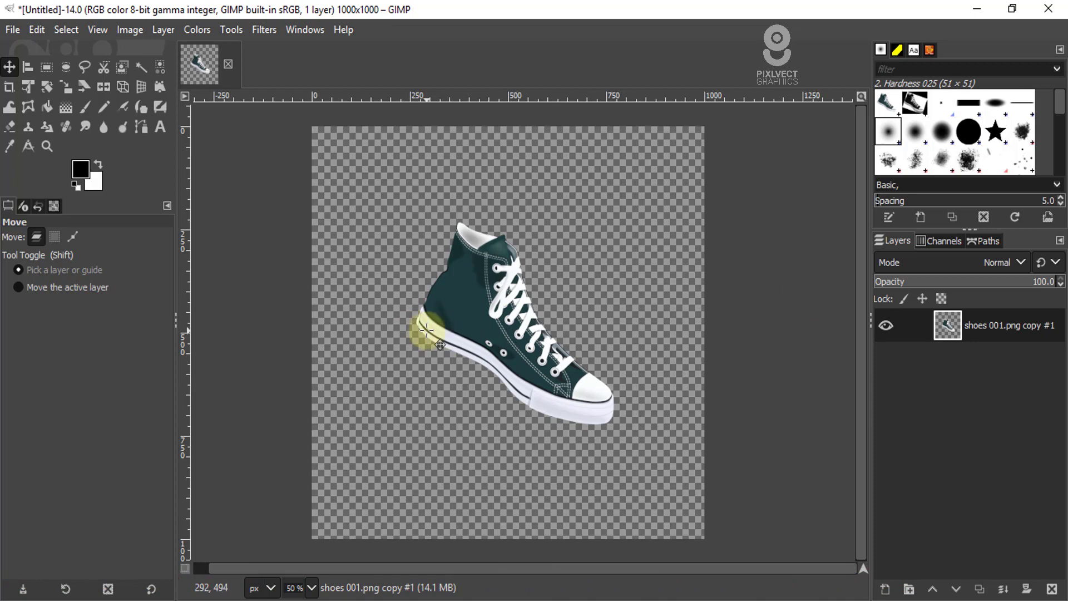
Step: Create a new 1000 × 1000 px image
{"action": "left_click", "coordinate": [12, 30]}
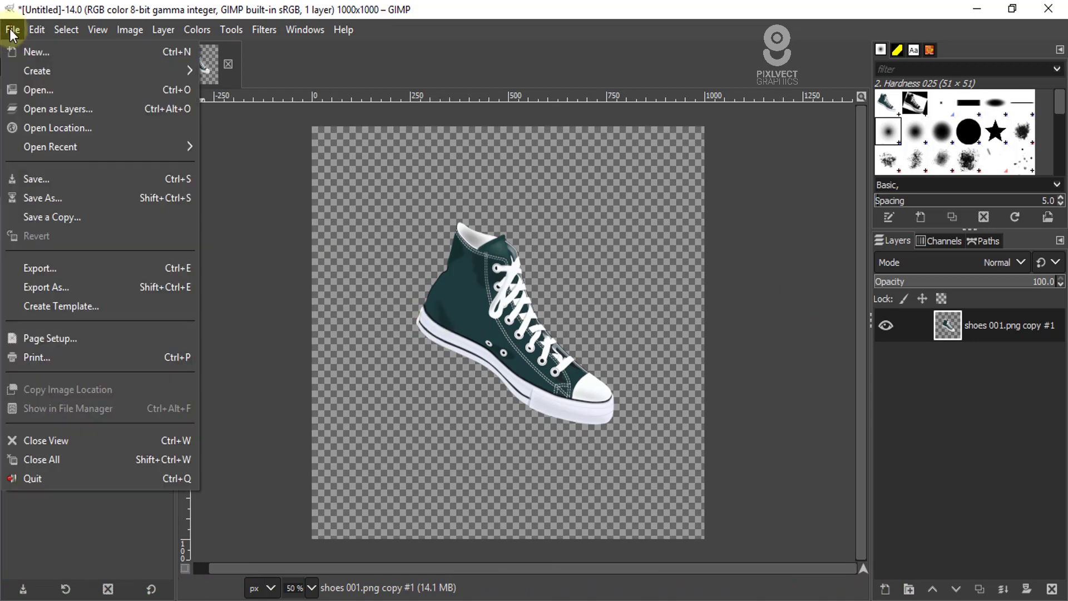
{"action": "left_click", "coordinate": [16, 52]}
{"action": "mouse_move", "coordinate": [458, 113]}
{"action": "left_mouse_down"}
{"action": "mouse_move", "coordinate": [457, 95]}
{"action": "mouse_move", "coordinate": [452, 108]}
{"action": "left_mouse_up"}
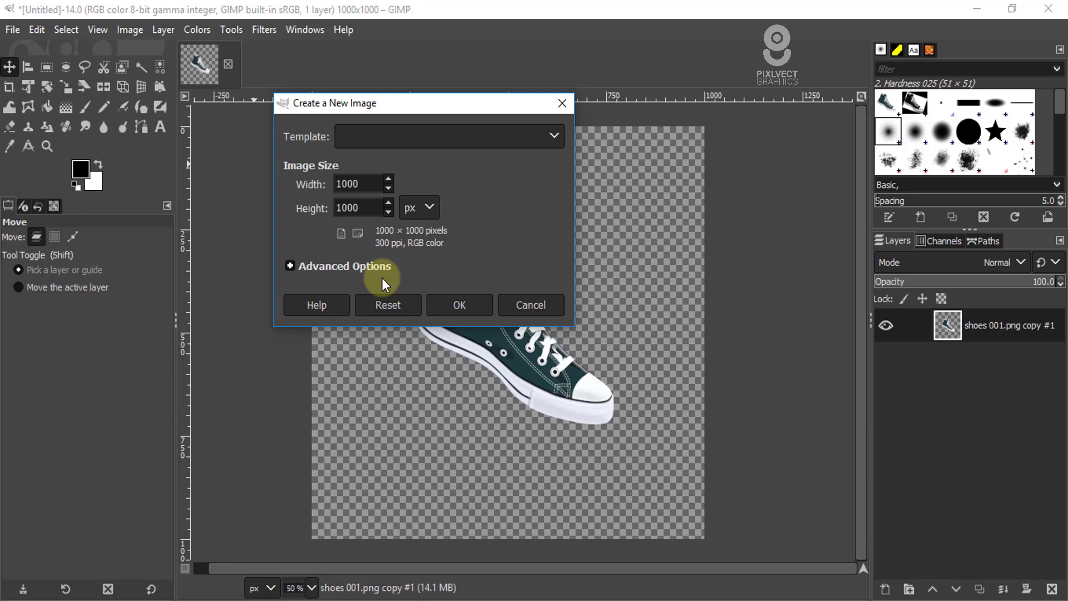
{"action": "left_click", "coordinate": [453, 312]}
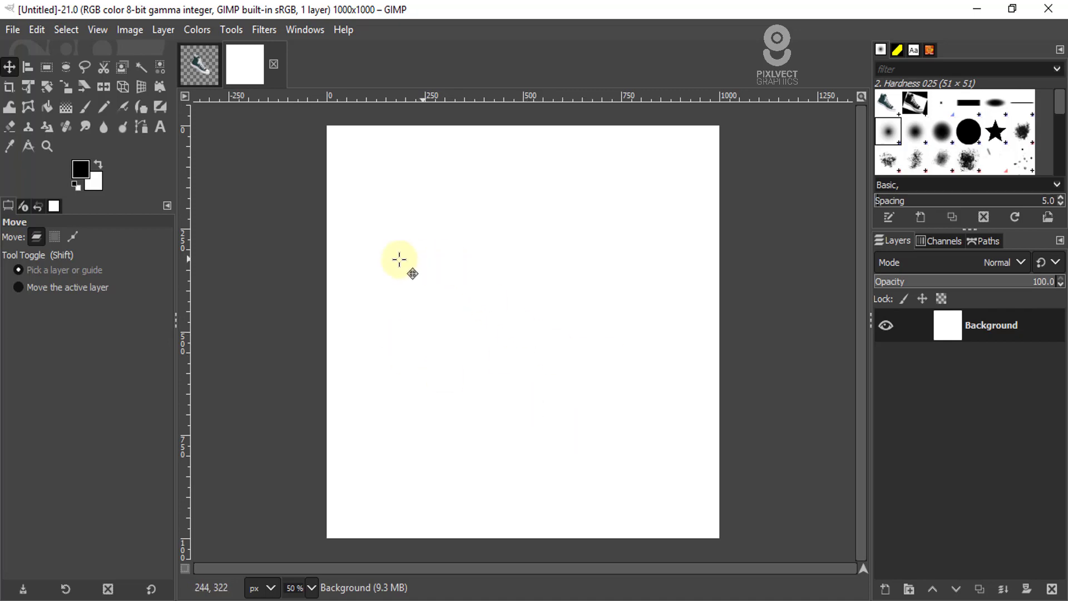
Step: Draw a radial FG to BG (RGB) gradient with its end endpoint near the canvas centre and its start endpoint at about 1380, 1194 px
{"action": "scroll", "coordinate": [393, 229], "scroll_direction": "down", "scroll_amount": 1}
{"action": "scroll", "coordinate": [393, 229], "scroll_direction": "up", "scroll_amount": 1}
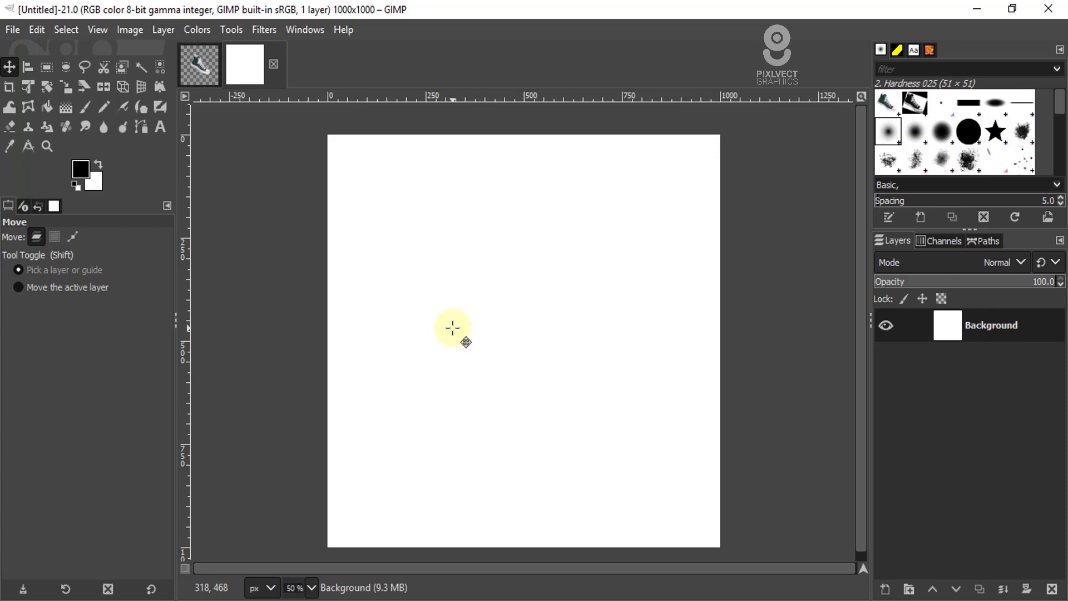
{"action": "left_click", "coordinate": [71, 109]}
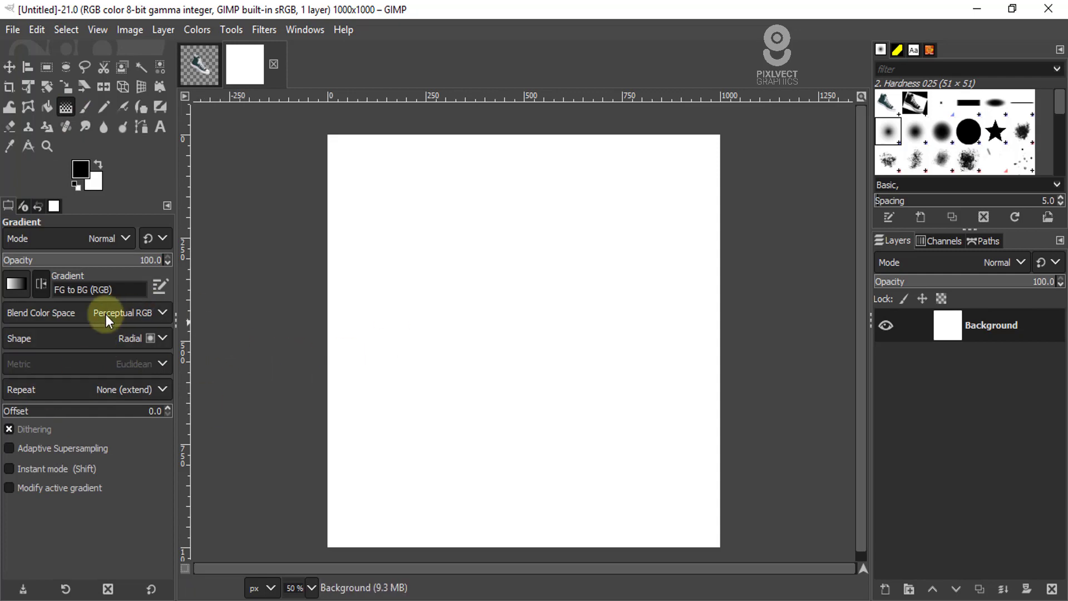
{"action": "left_click", "coordinate": [14, 285]}
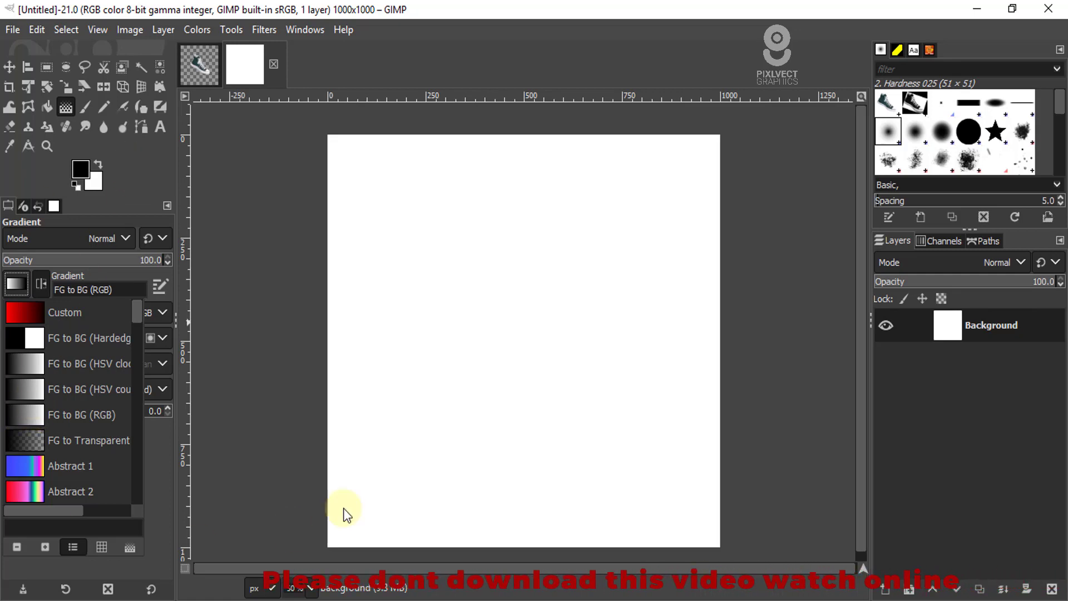
{"action": "left_click", "coordinate": [170, 485]}
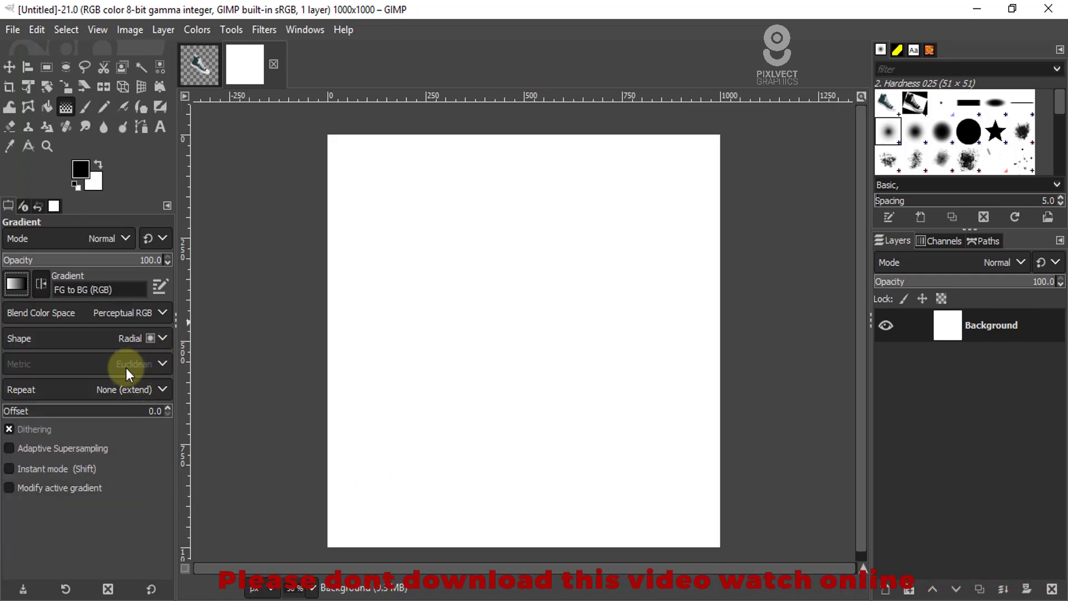
{"action": "left_click", "coordinate": [165, 337]}
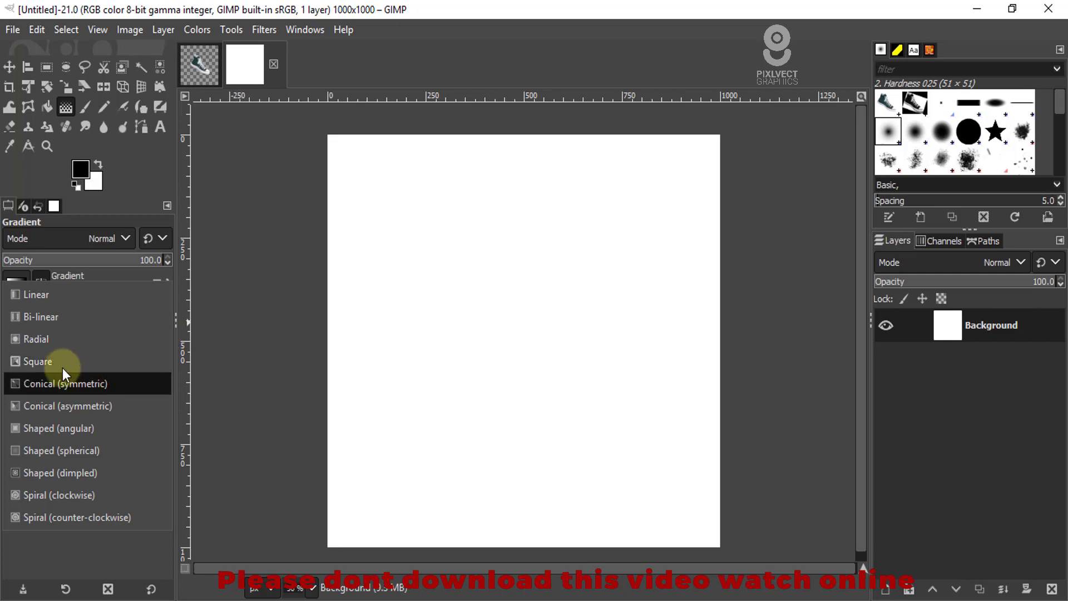
{"action": "left_click", "coordinate": [27, 339]}
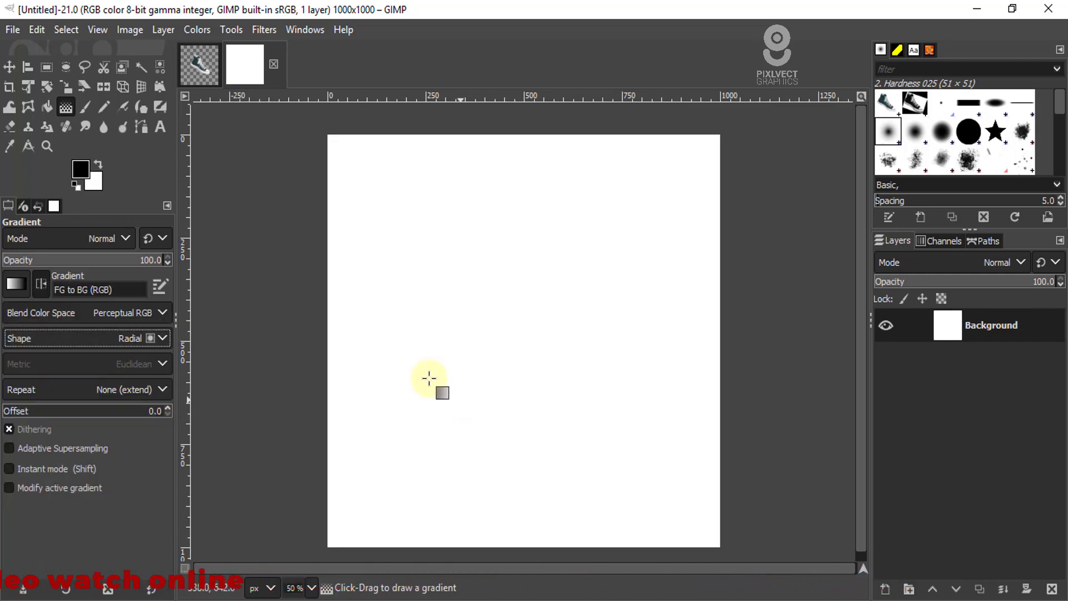
{"action": "scroll", "coordinate": [295, 300], "scroll_direction": "down", "scroll_amount": 1}
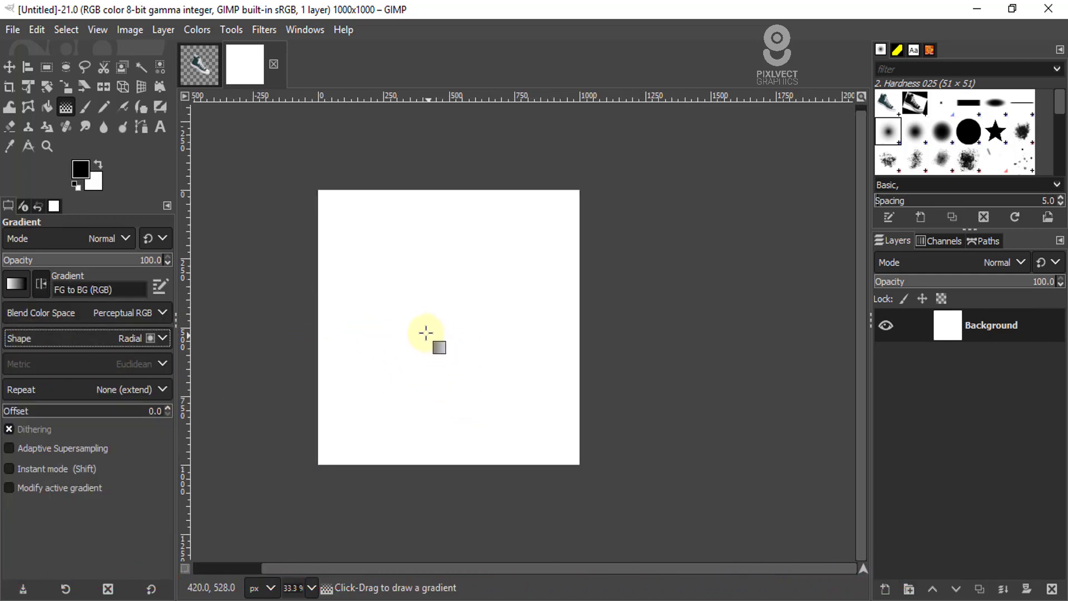
{"action": "left_click_drag", "start_coordinate": [425, 332], "coordinate": [447, 350]}
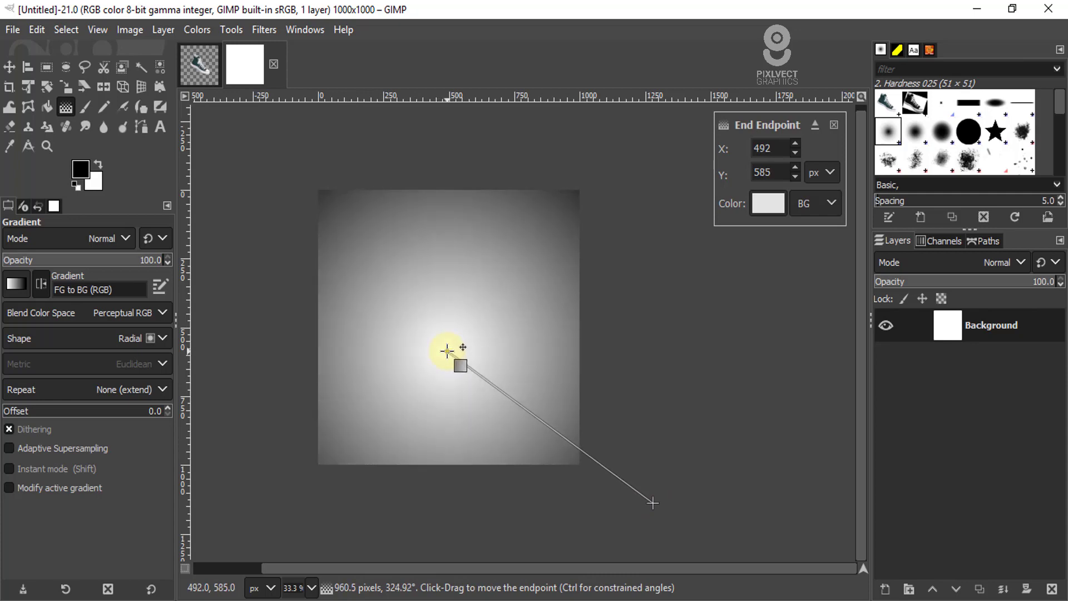
{"action": "left_click", "coordinate": [667, 510]}
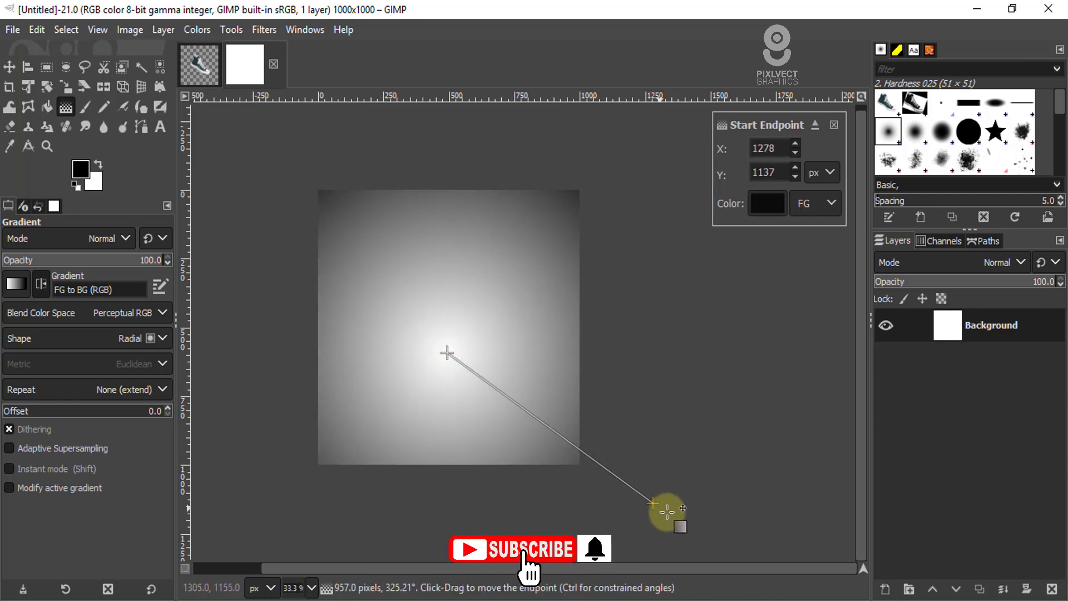
{"action": "left_click_drag", "start_coordinate": [666, 511], "coordinate": [679, 518]}
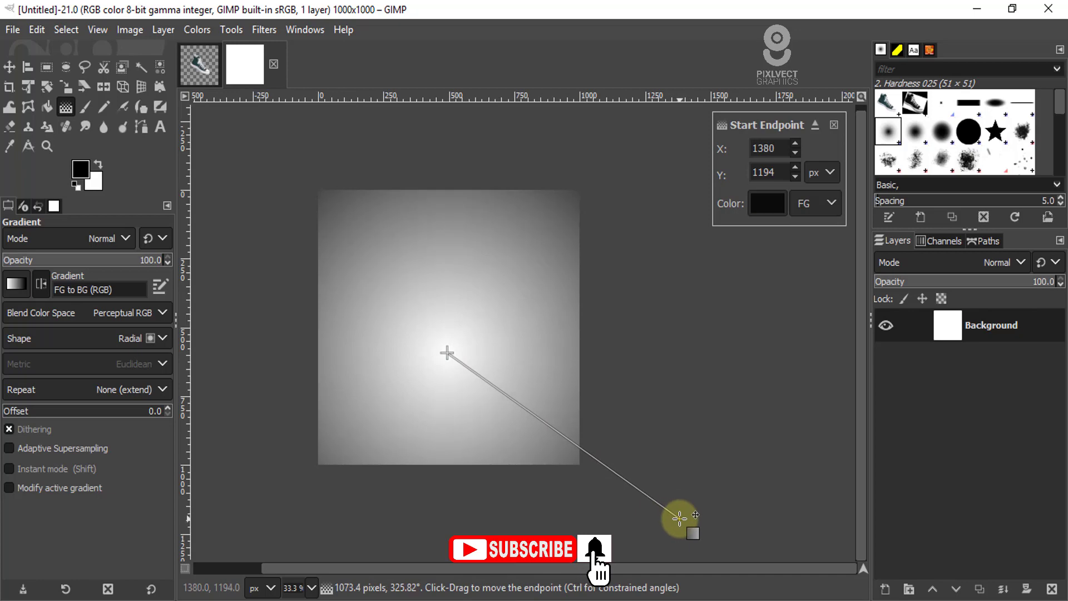
Step: Change the colour of the gradient's end endpoint near the canvas centre to green 8fbd00
{"action": "left_click", "coordinate": [446, 351]}
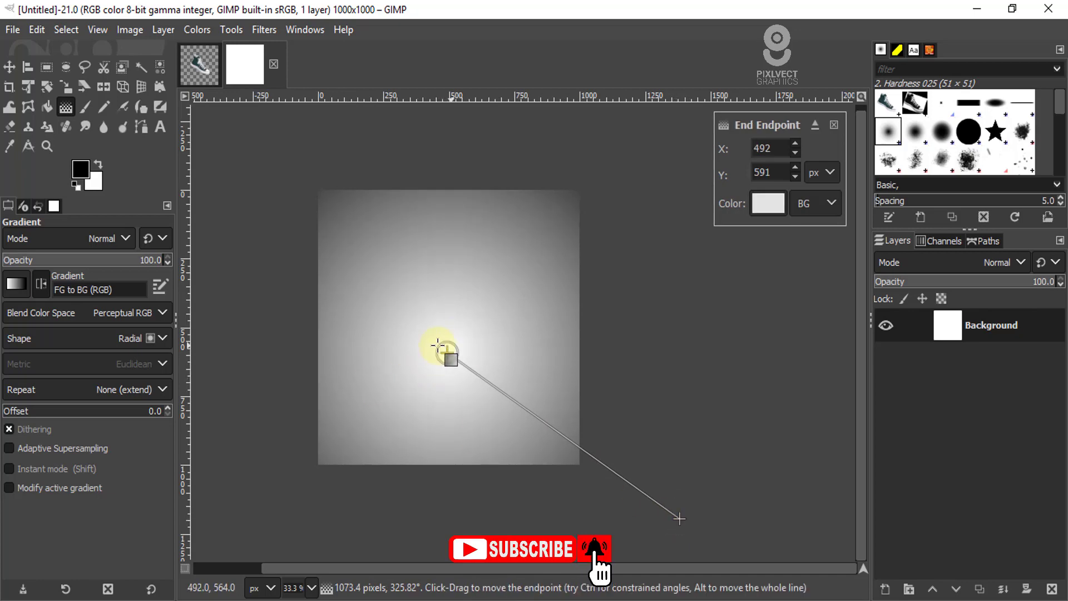
{"action": "left_click", "coordinate": [768, 203]}
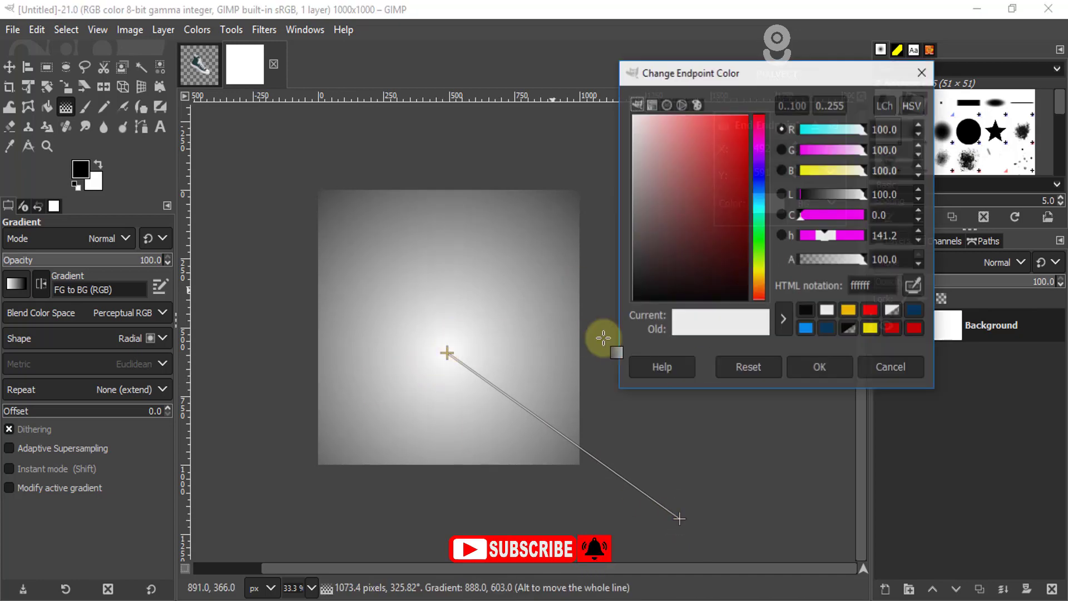
{"action": "left_click", "coordinate": [763, 262]}
{"action": "left_click_drag", "start_coordinate": [742, 193], "coordinate": [751, 162]}
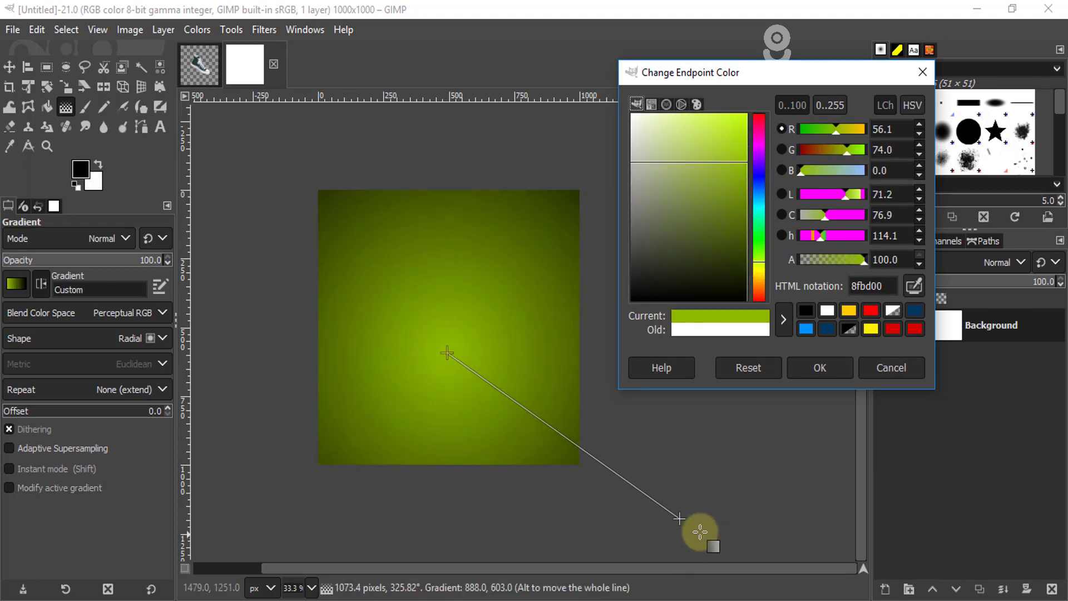
Step: Change the gradient's start endpoint colour to very dark green 060c00 and commit the gradient
{"action": "left_click", "coordinate": [680, 516]}
{"action": "left_click", "coordinate": [769, 203]}
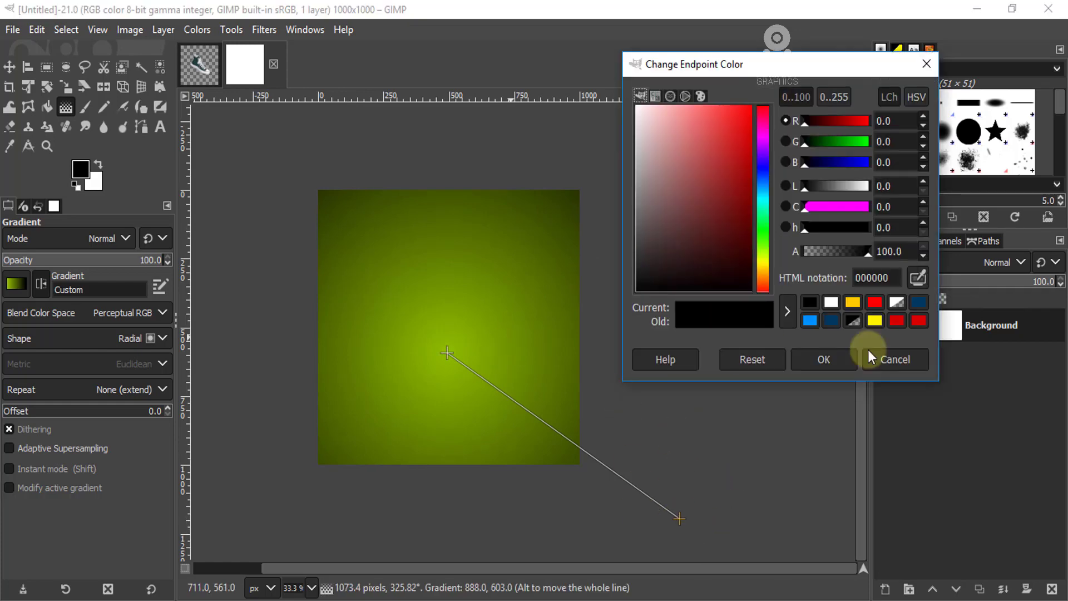
{"action": "left_click_drag", "start_coordinate": [766, 226], "coordinate": [765, 244]}
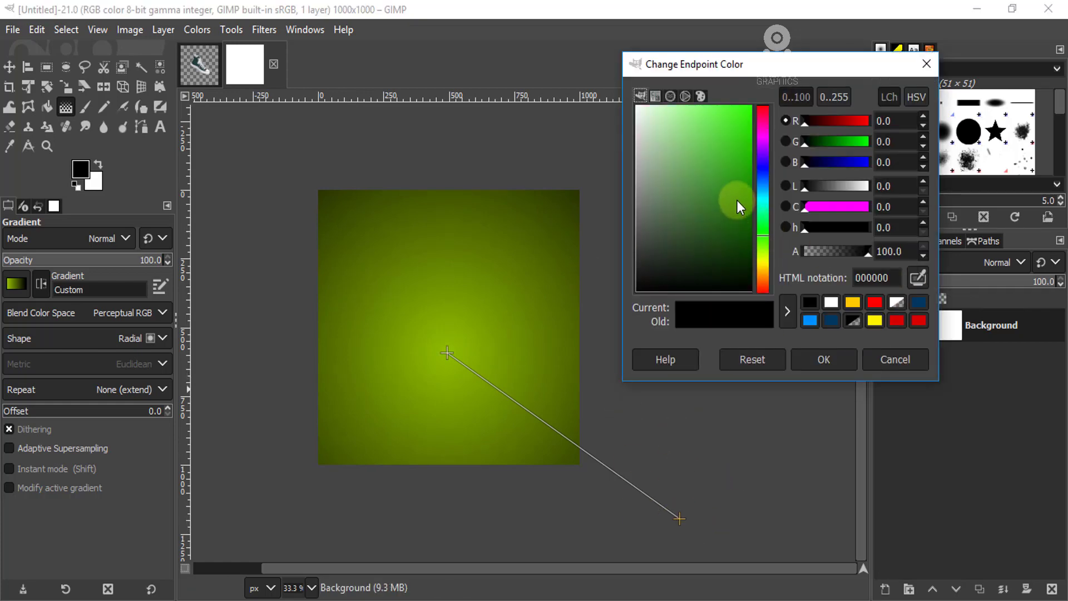
{"action": "left_click_drag", "start_coordinate": [737, 200], "coordinate": [762, 289]}
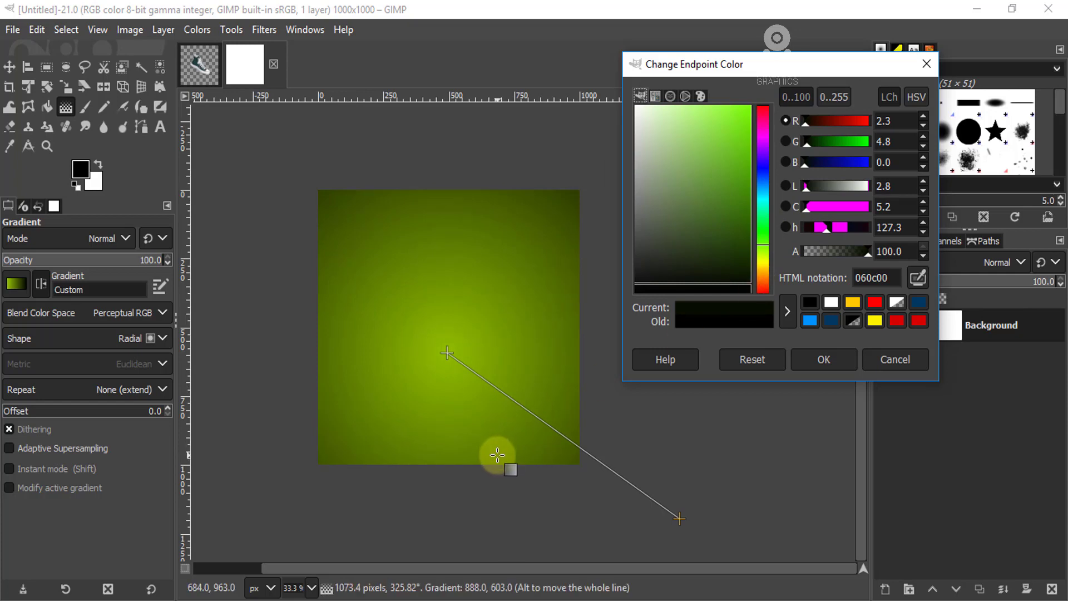
{"action": "left_click", "coordinate": [824, 359]}
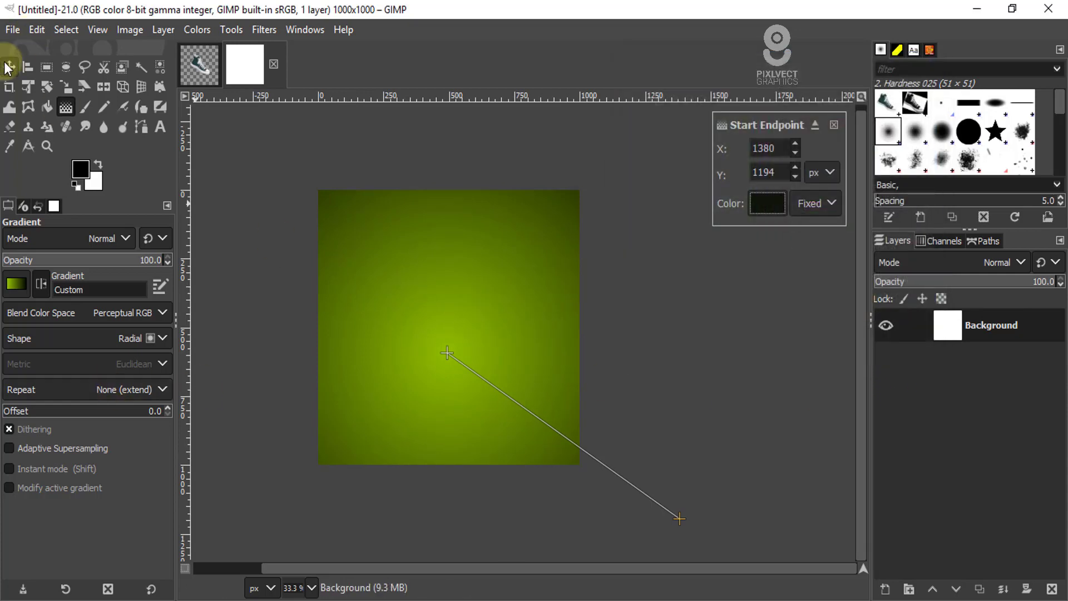
{"action": "left_click", "coordinate": [9, 66]}
Step: Copy the shoe layer from the other open image and paste it as a new layer over the green gradient
{"action": "left_click", "coordinate": [189, 69]}
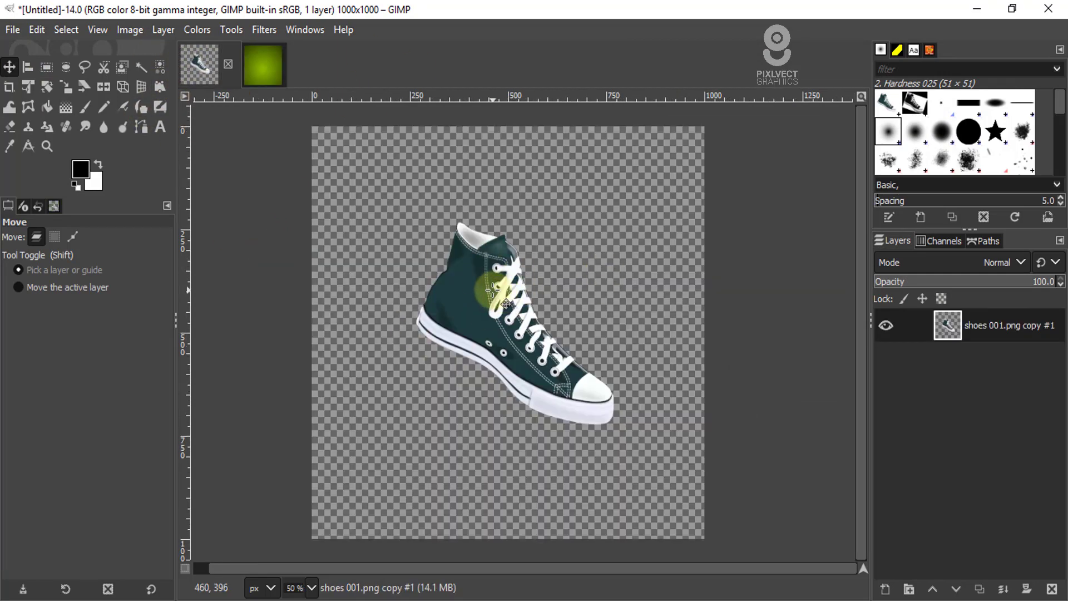
{"action": "left_click", "coordinate": [35, 29]}
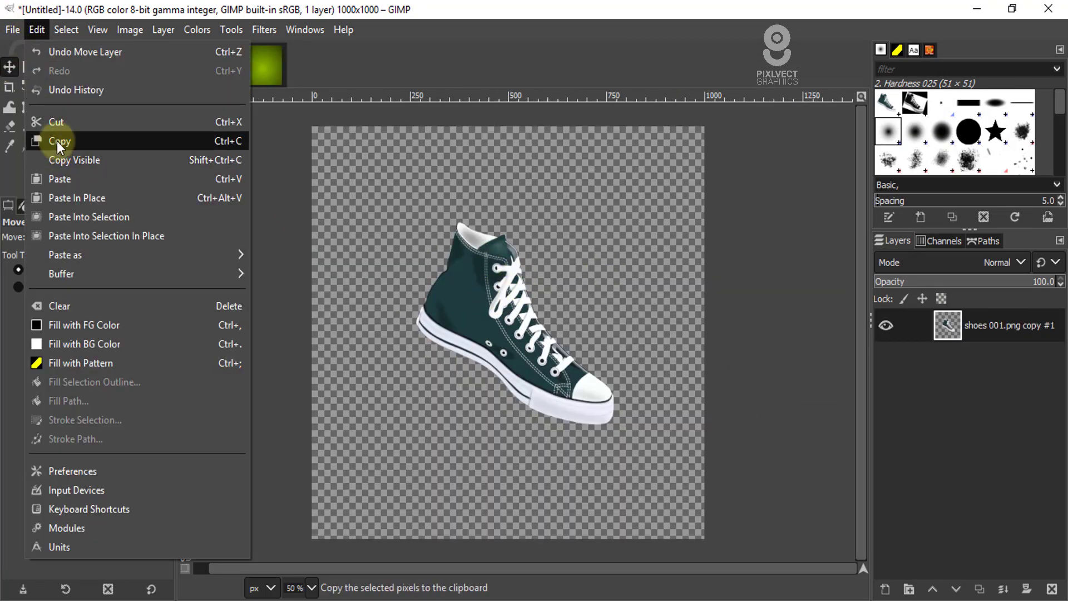
{"action": "left_click", "coordinate": [59, 137]}
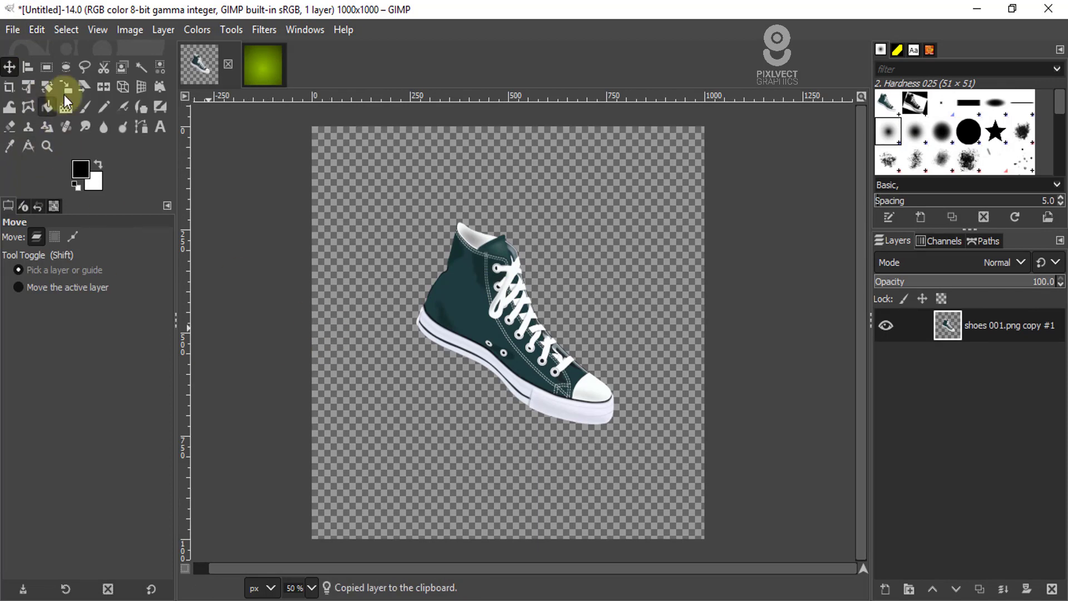
{"action": "left_click", "coordinate": [244, 71]}
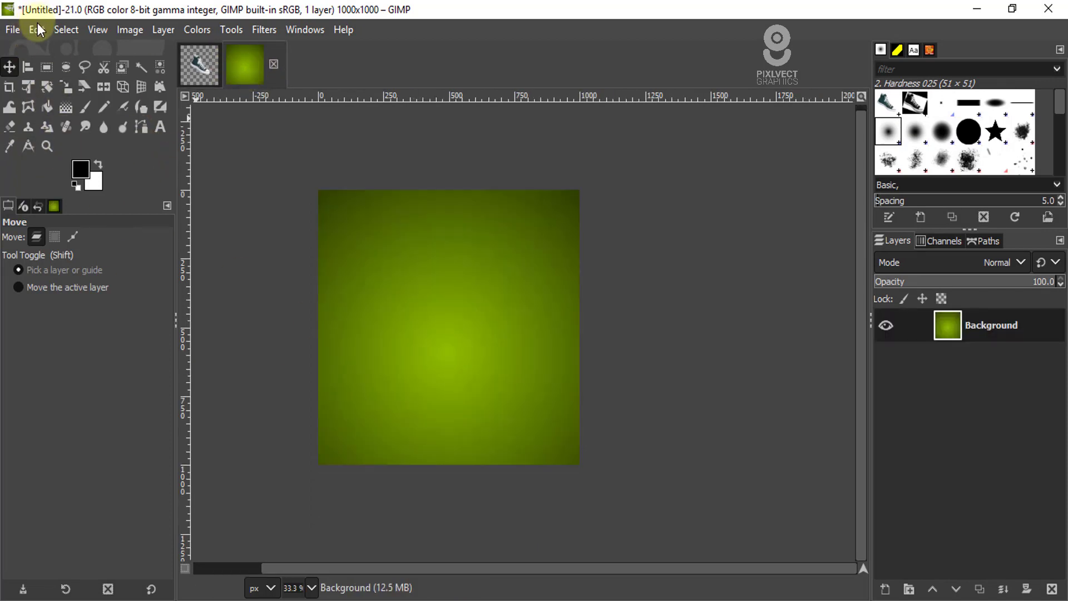
{"action": "left_click", "coordinate": [38, 25]}
{"action": "mouse_move", "coordinate": [250, 265]}
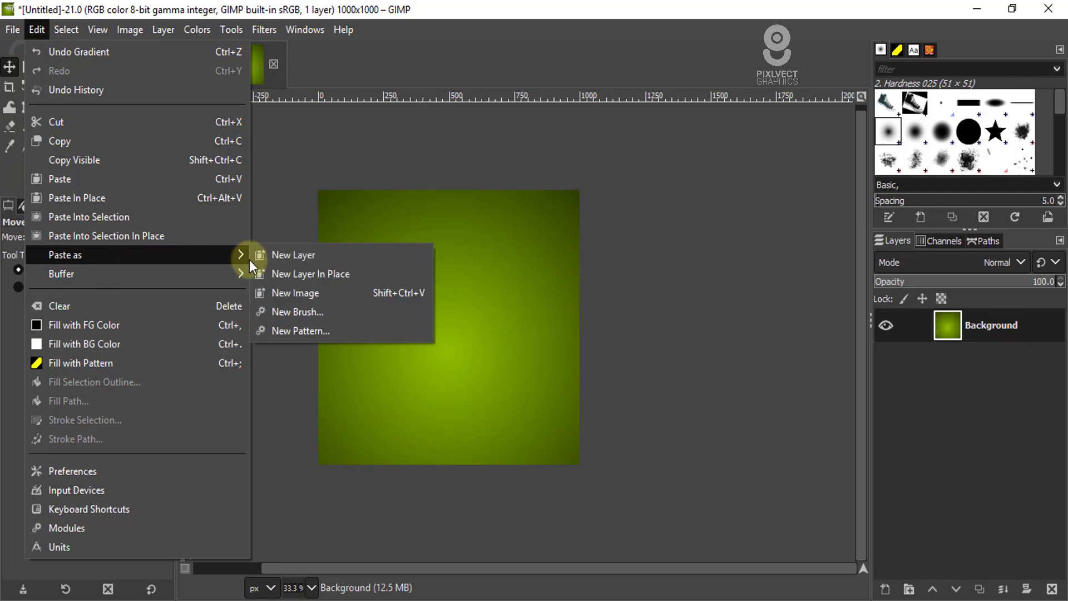
{"action": "left_click", "coordinate": [301, 258]}
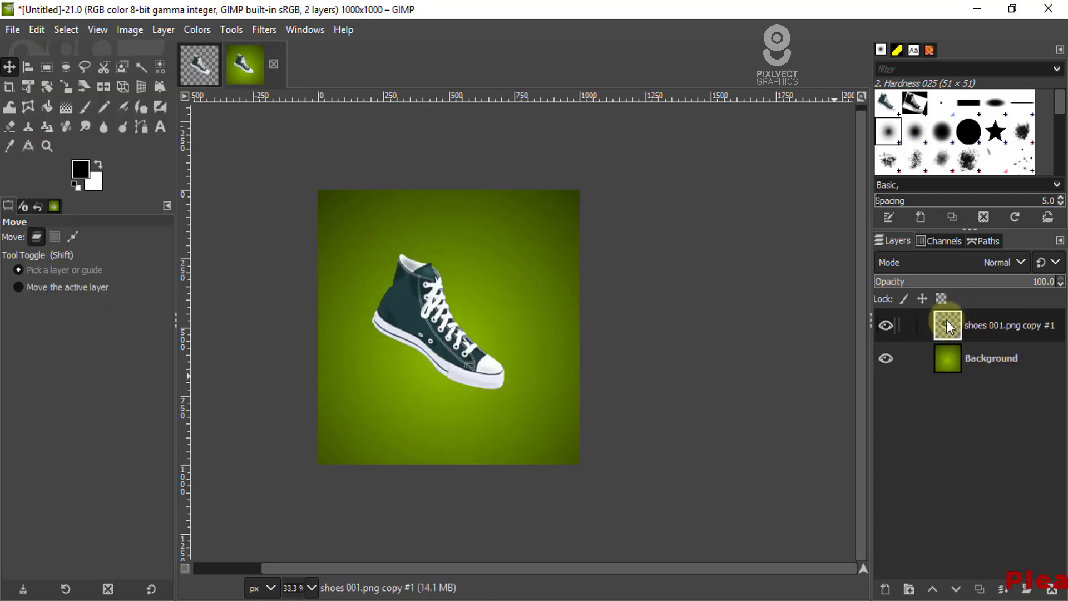
Step: Move the shoe layer slightly down and to the right, closer to the centre of the canvas
{"action": "scroll", "coordinate": [457, 350], "scroll_direction": "up", "scroll_amount": 1}
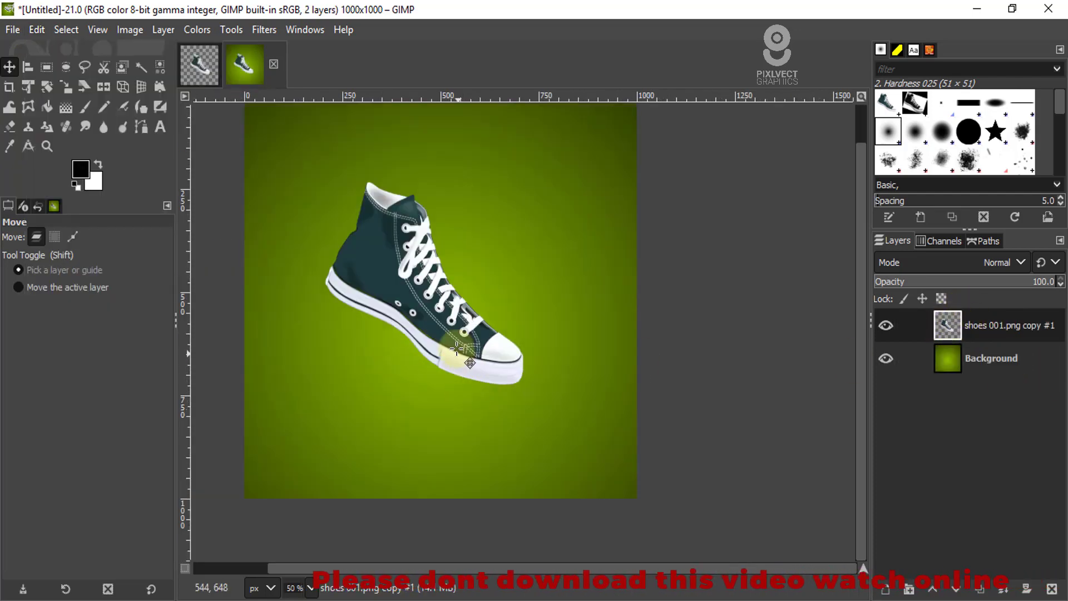
{"action": "left_click_drag", "start_coordinate": [457, 349], "coordinate": [493, 385]}
{"action": "scroll", "coordinate": [472, 370], "scroll_direction": "down", "scroll_amount": 2}
{"action": "scroll", "coordinate": [465, 370], "scroll_direction": "up", "scroll_amount": 2}
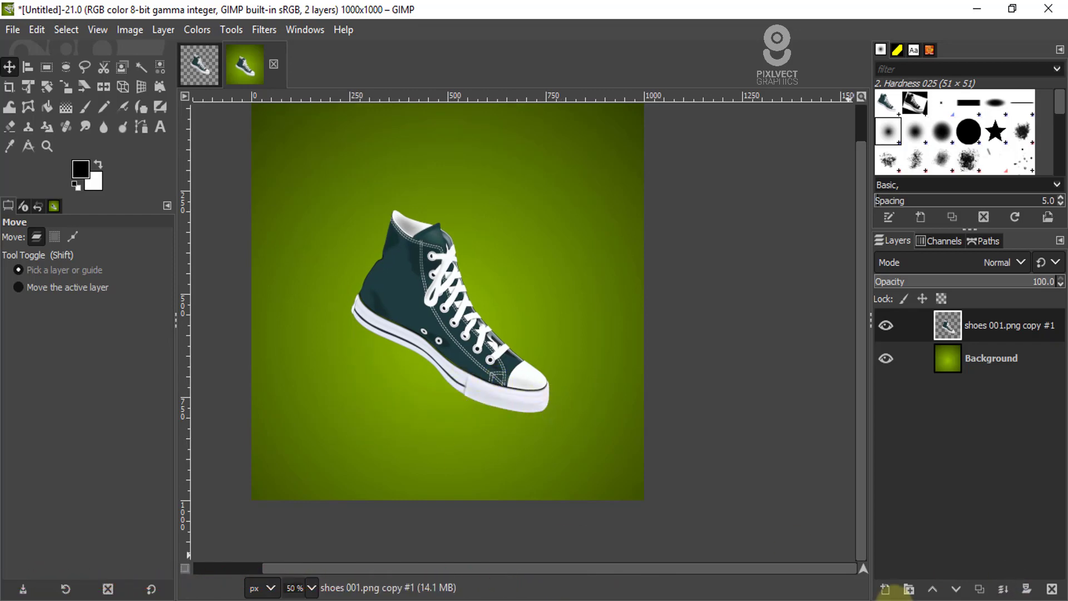
Step: Add a new transparent layer above the shoe and name it "shadow"
{"action": "left_click", "coordinate": [884, 588]}
{"action": "left_click", "coordinate": [964, 573]}
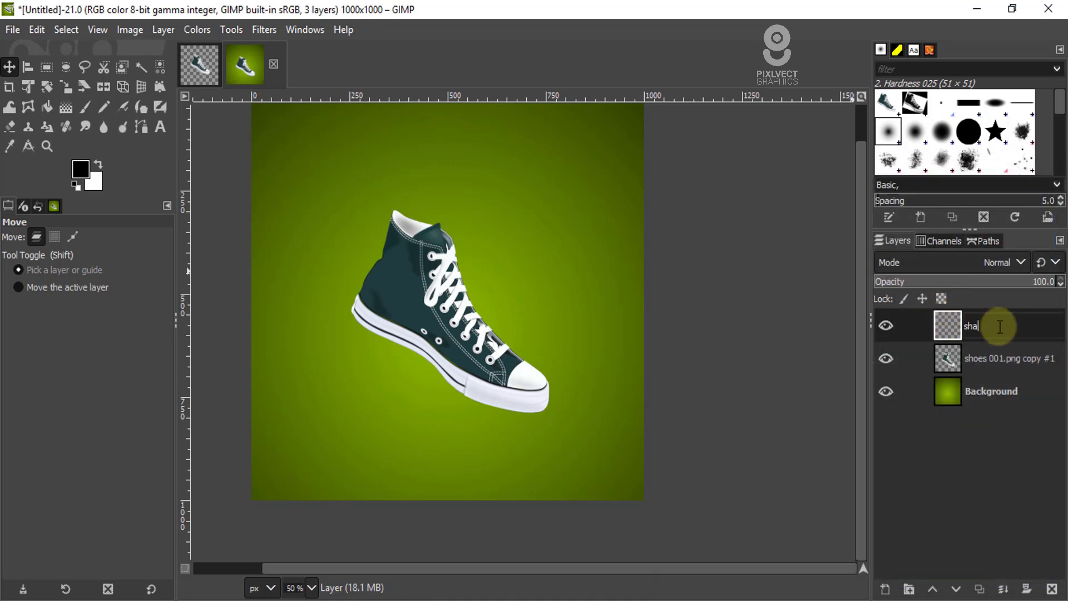
{"action": "type", "text": "w"}
{"action": "key", "text": "Return"}
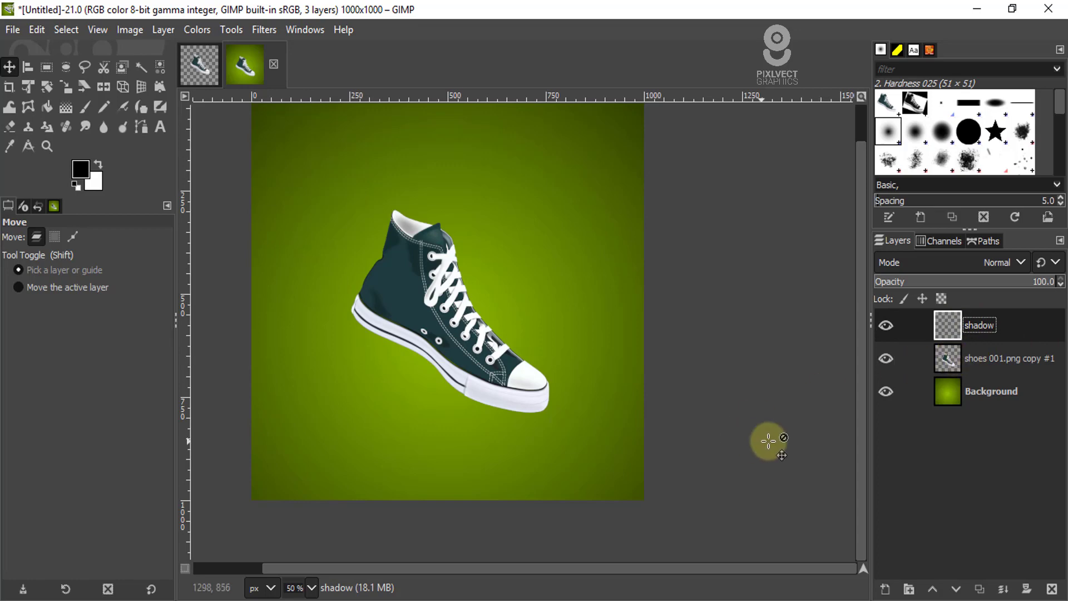
Step: Make a flat elliptical selection about 282 × 50 px just below the shoe's sole
{"action": "left_click", "coordinate": [64, 68]}
{"action": "left_click_drag", "start_coordinate": [356, 411], "coordinate": [468, 430]}
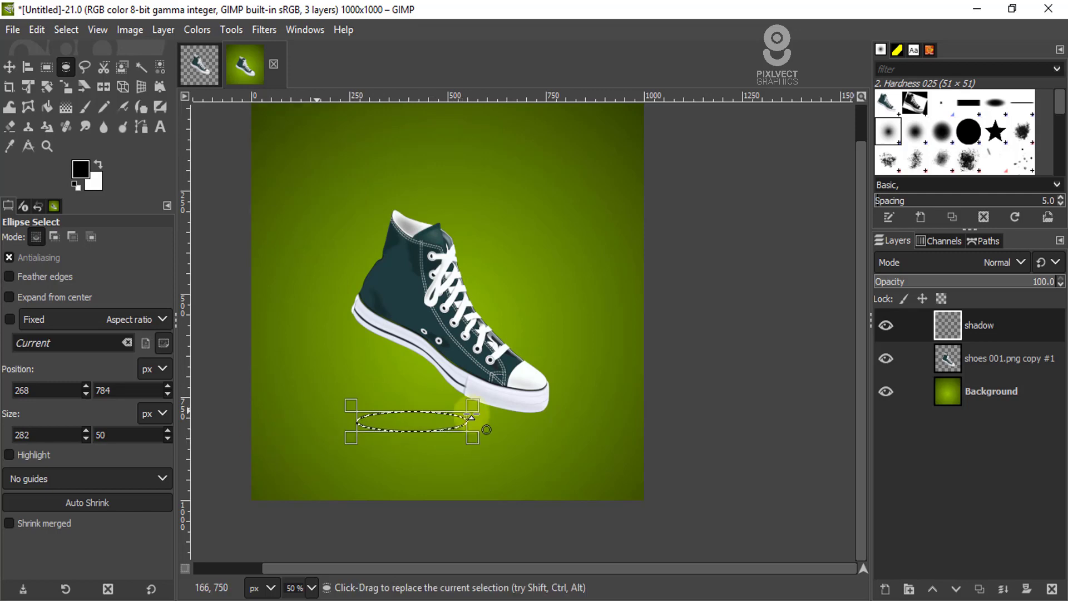
{"action": "scroll", "coordinate": [365, 438], "scroll_direction": "up", "scroll_amount": 2, "text": "ctrl"}
{"action": "scroll", "coordinate": [383, 395], "scroll_direction": "down", "scroll_amount": 2, "text": "ctrl"}
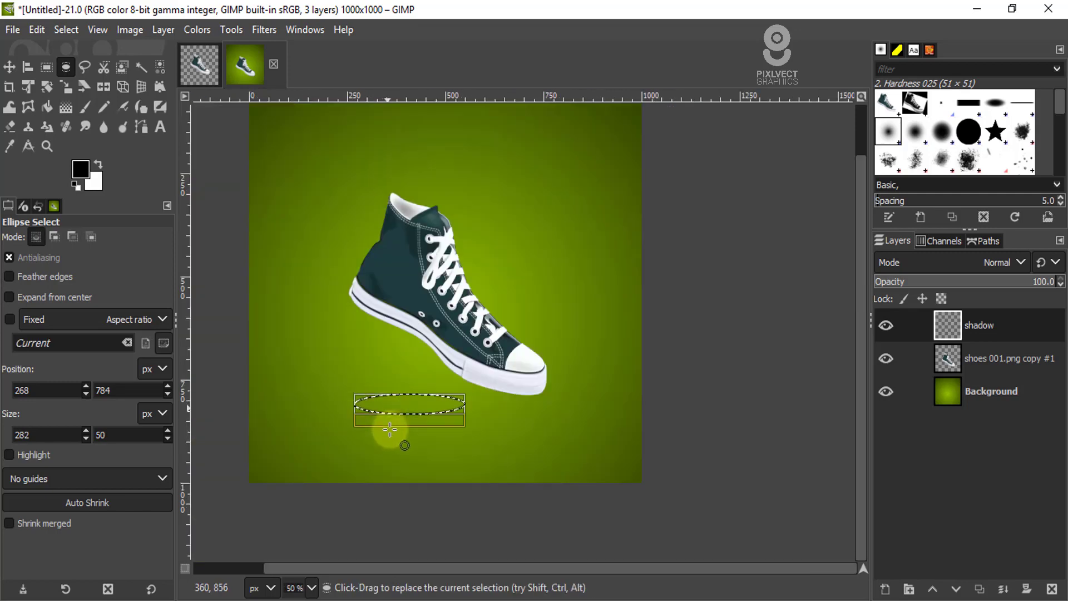
Step: Fill the elliptical selection on the shadow layer with the default black foreground colour
{"action": "left_click", "coordinate": [76, 185]}
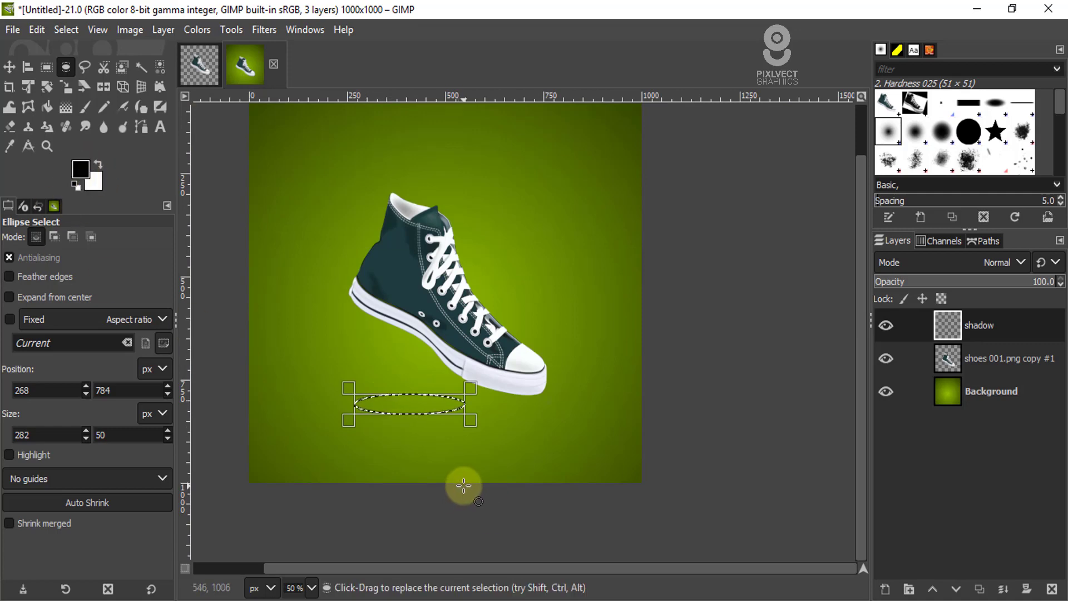
{"action": "key", "text": "ctrl"}
{"action": "key", "text": "ctrl+comma"}
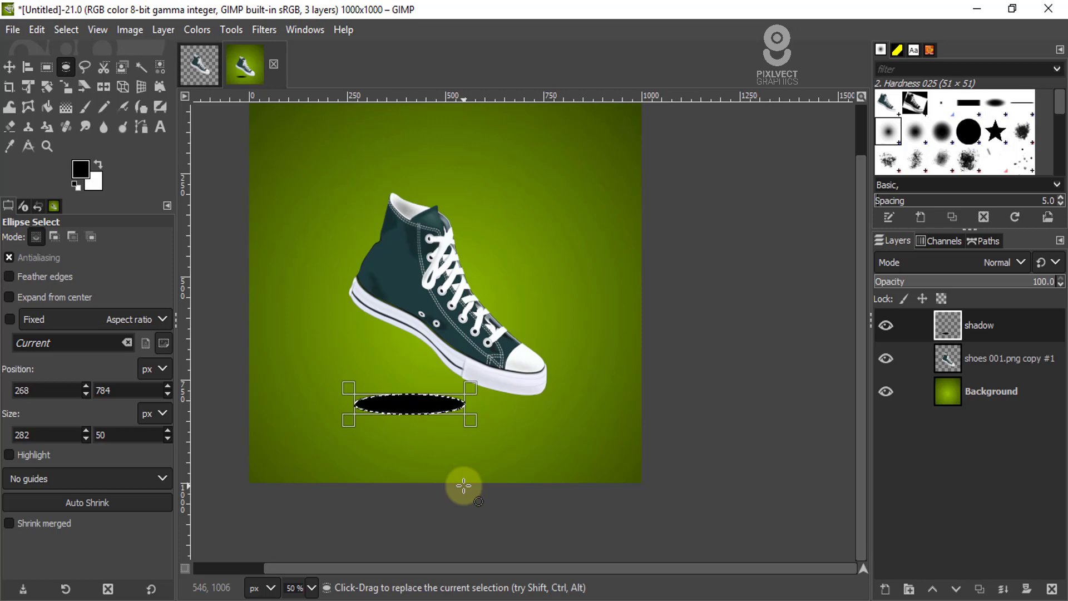
{"action": "key", "text": "ctrl"}
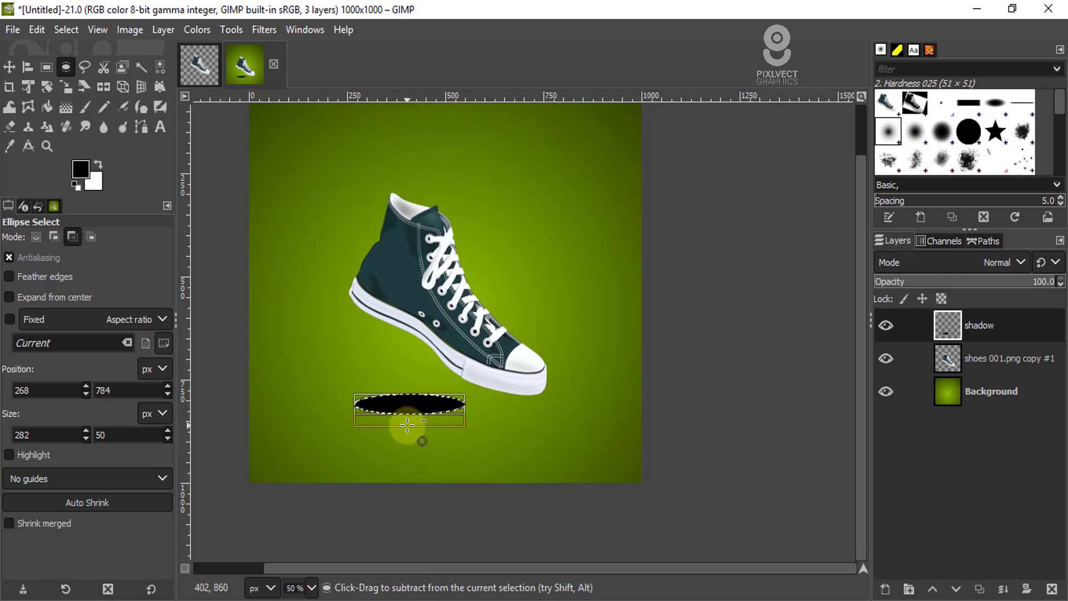
Step: Clear the elliptical selection around the filled black shadow
{"action": "scroll", "coordinate": [407, 426], "scroll_direction": "up", "scroll_amount": 1}
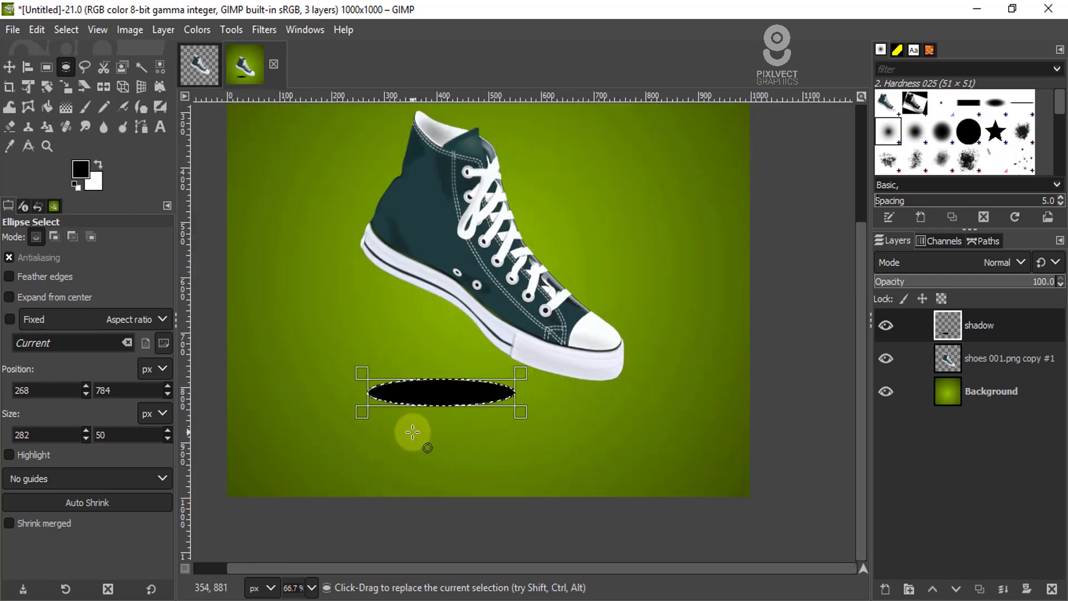
{"action": "scroll", "coordinate": [462, 428], "scroll_direction": "up", "scroll_amount": 1}
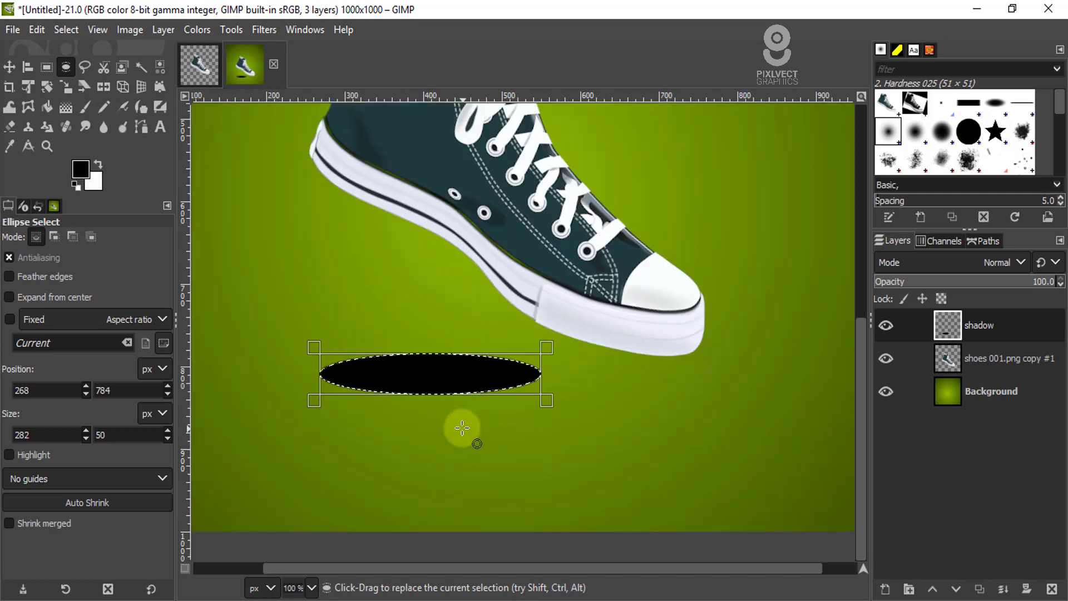
{"action": "scroll", "coordinate": [465, 417], "scroll_direction": "down", "scroll_amount": 1}
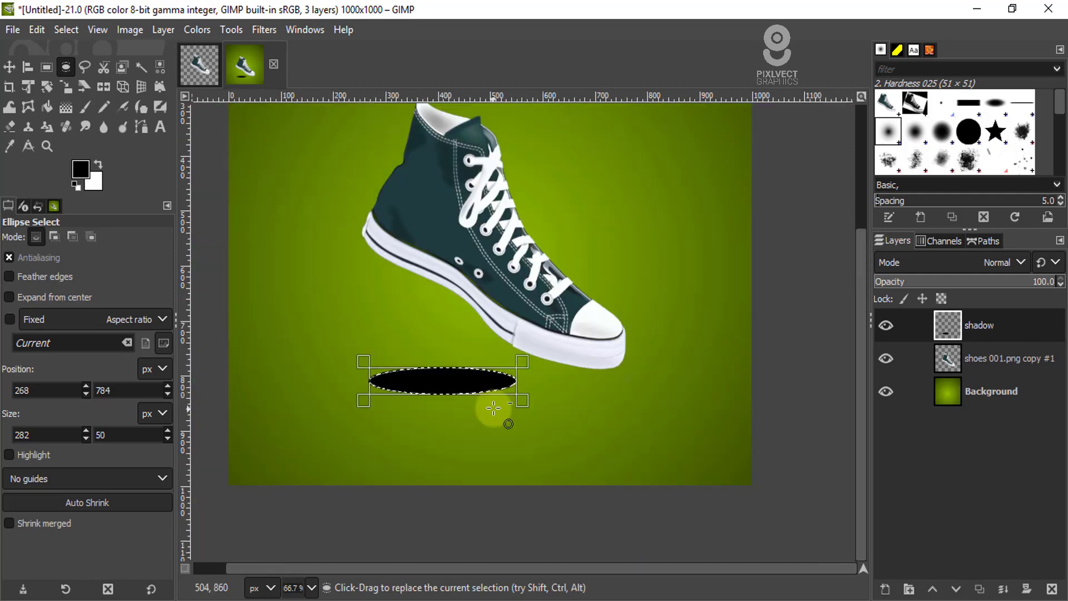
{"action": "scroll", "coordinate": [520, 393], "scroll_direction": "up", "scroll_amount": 1}
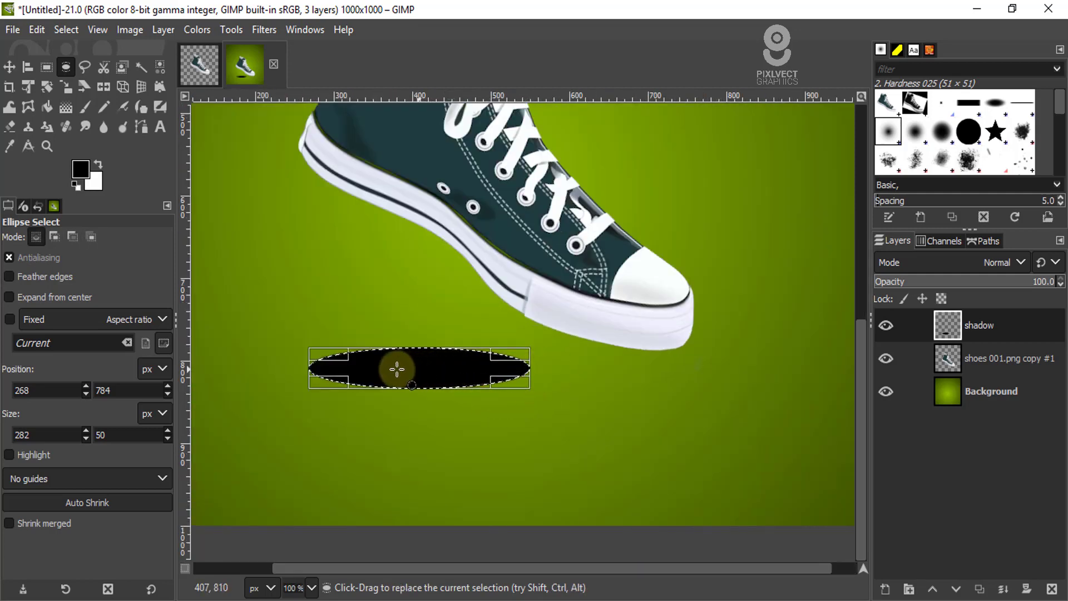
{"action": "left_click_drag", "start_coordinate": [367, 386], "coordinate": [469, 375]}
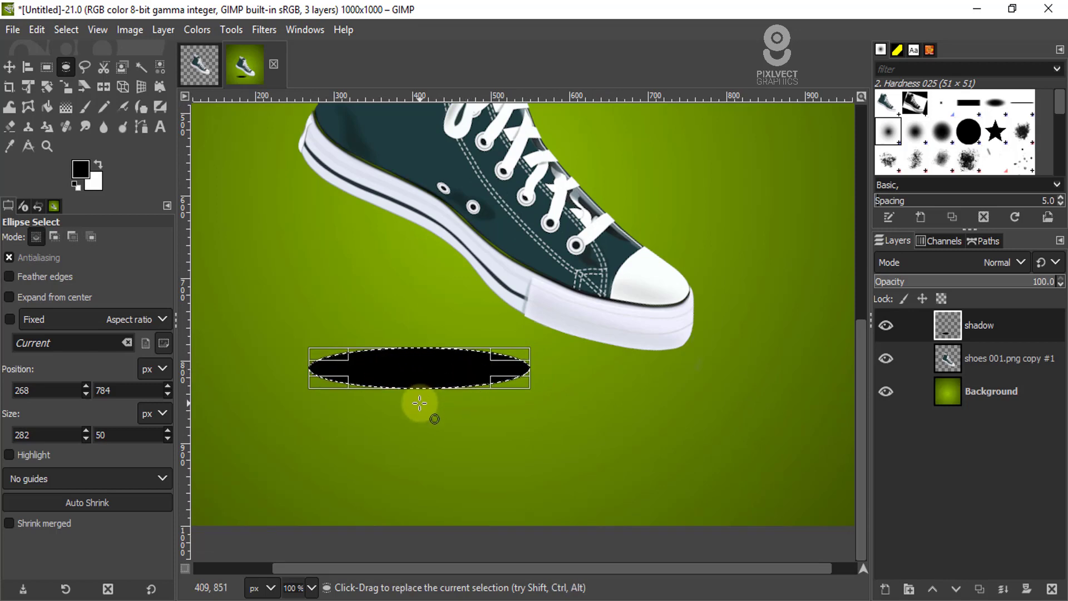
{"action": "left_click", "coordinate": [65, 30]}
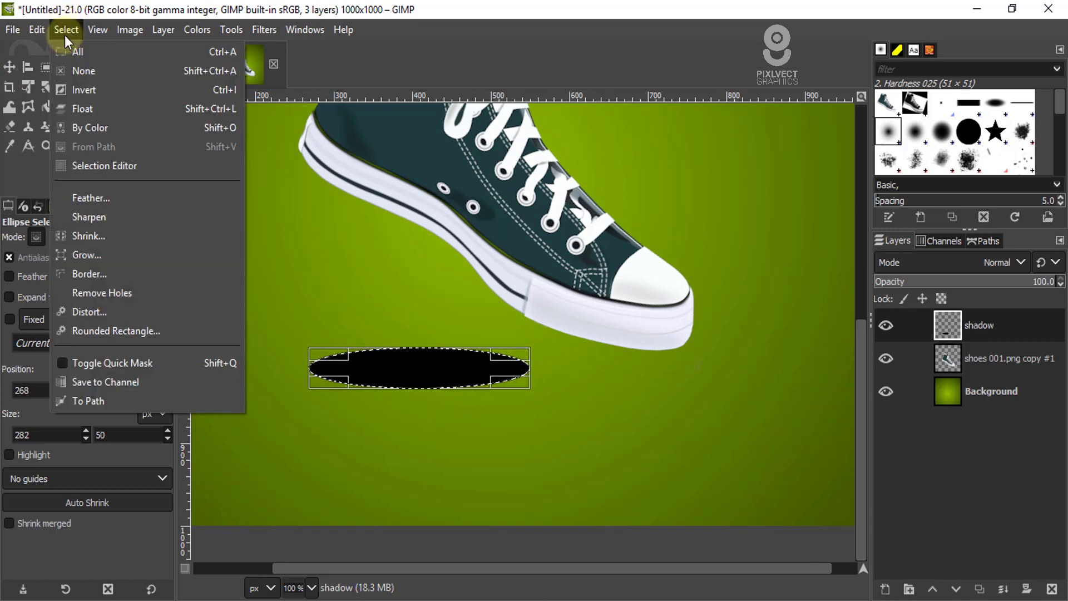
{"action": "left_click", "coordinate": [70, 69]}
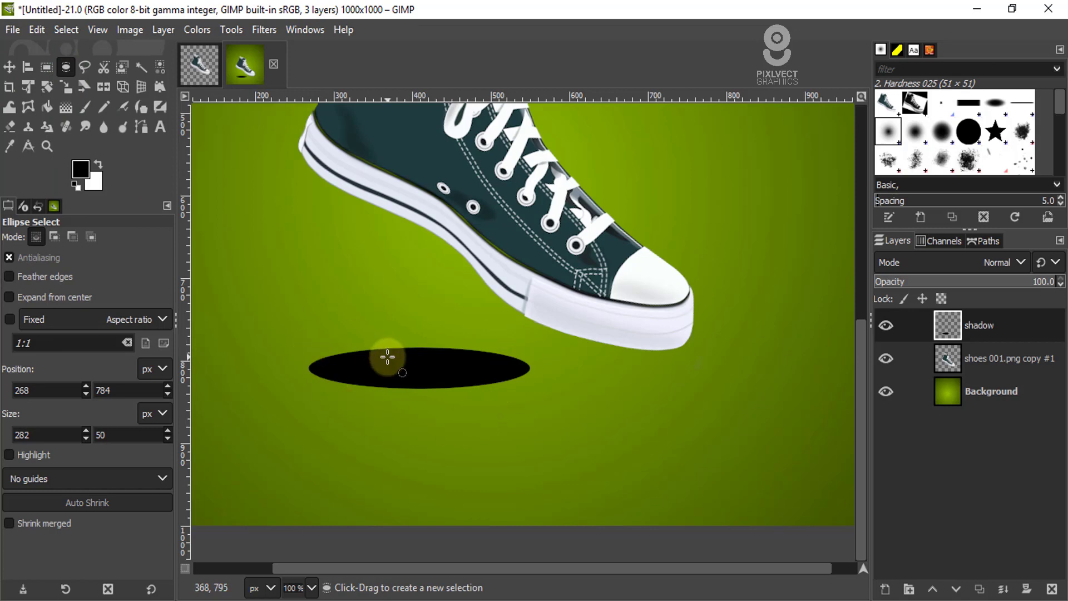
Step: Add a white (full opacity) layer mask to the shadow layer
{"action": "scroll", "coordinate": [389, 358], "scroll_direction": "down", "scroll_amount": 1}
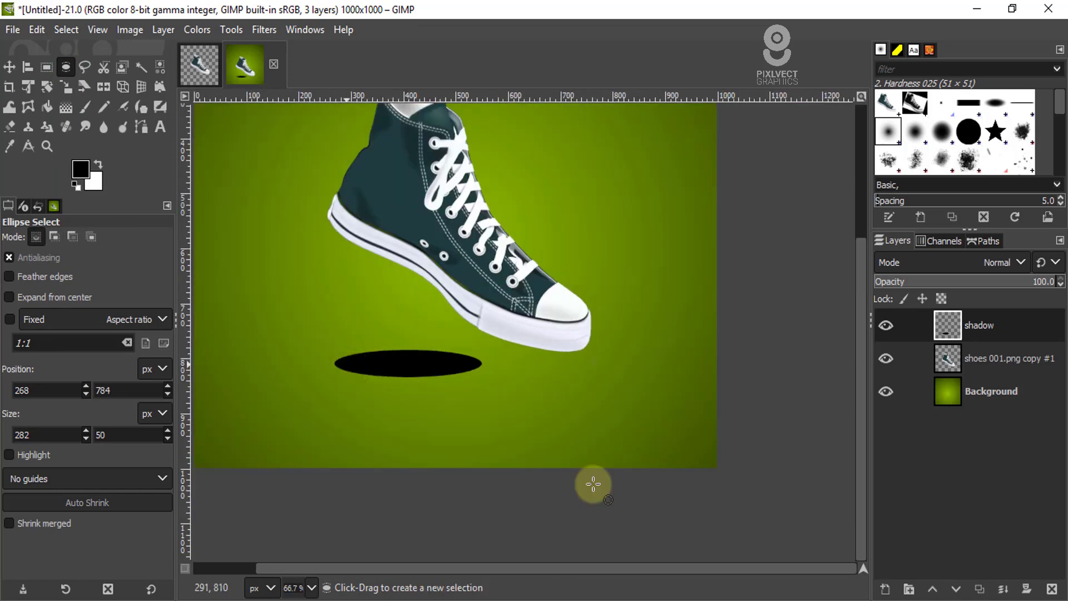
{"action": "left_click", "coordinate": [1026, 589]}
{"action": "left_click_drag", "start_coordinate": [953, 321], "coordinate": [716, 173]}
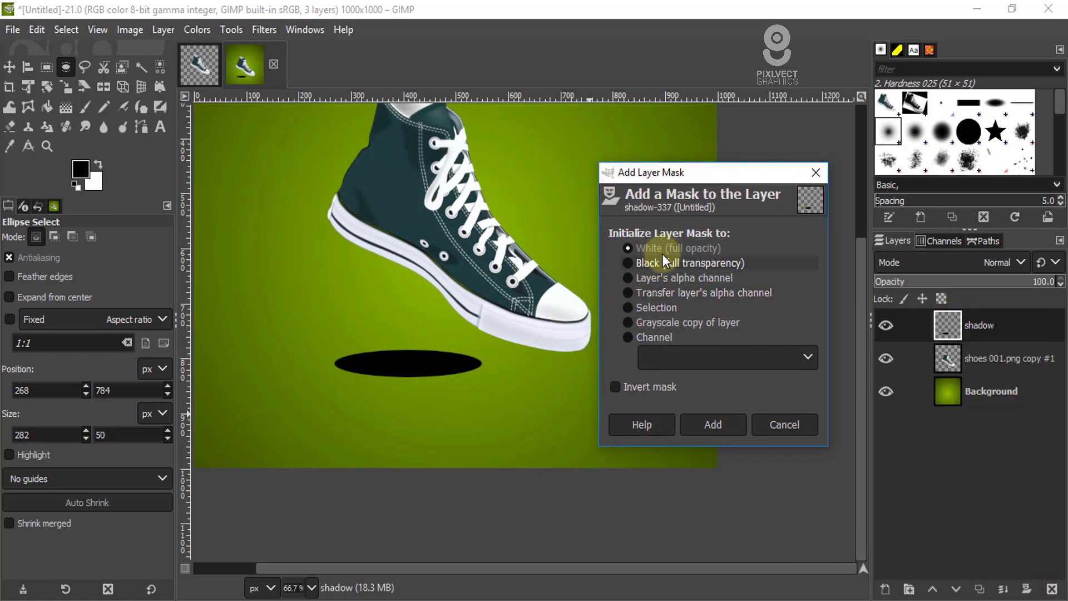
{"action": "left_click", "coordinate": [729, 429]}
Step: Draw a radial FG to Transparent gradient on the shadow's mask, from about (256, 804) to (564, 806) px across the ellipse
{"action": "left_click", "coordinate": [981, 319]}
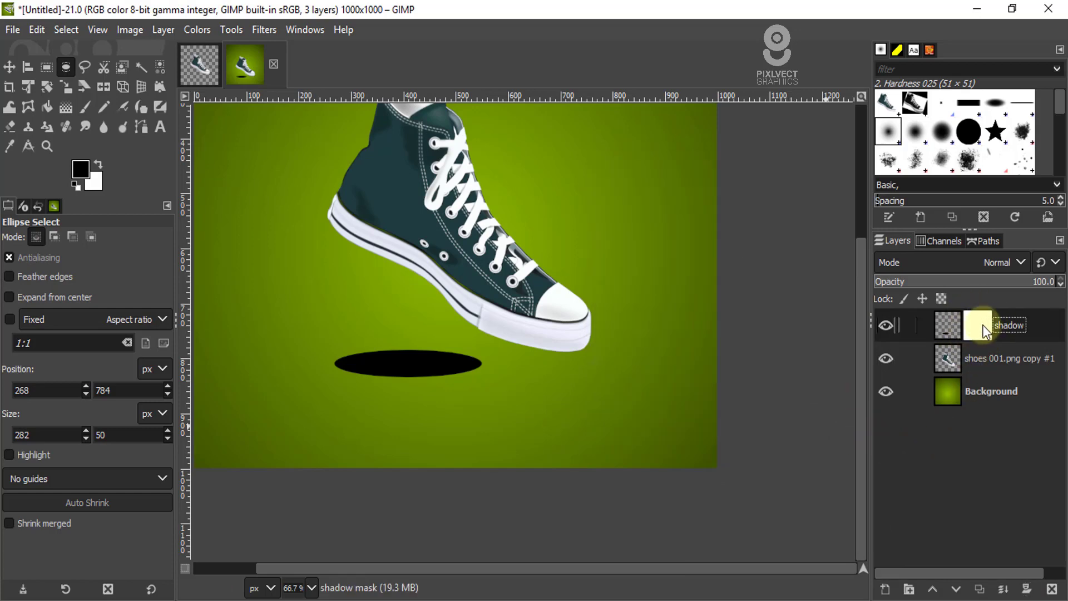
{"action": "left_click", "coordinate": [65, 110]}
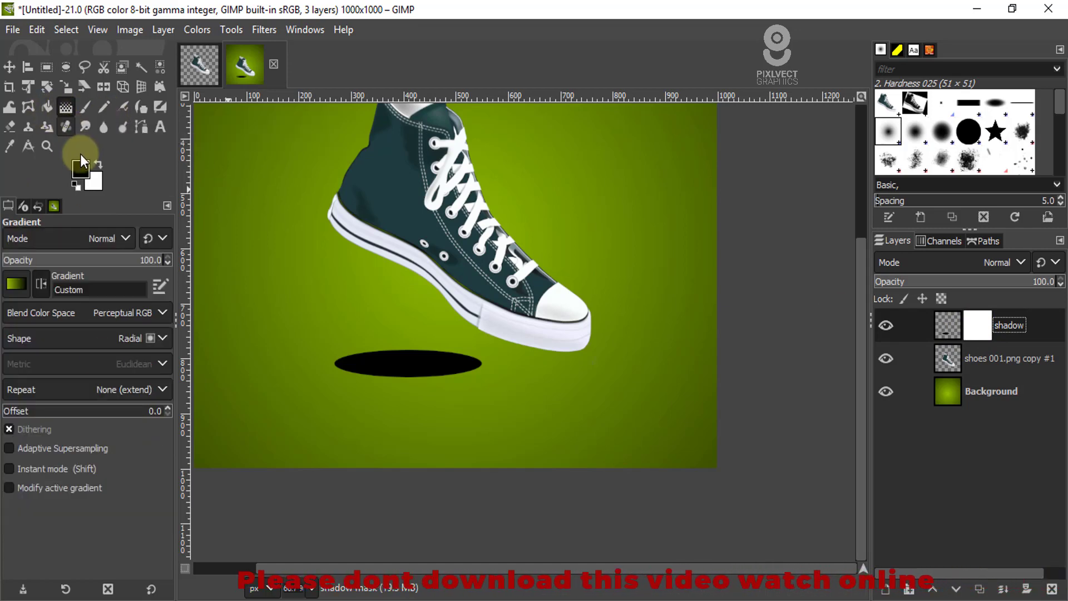
{"action": "left_click", "coordinate": [17, 284]}
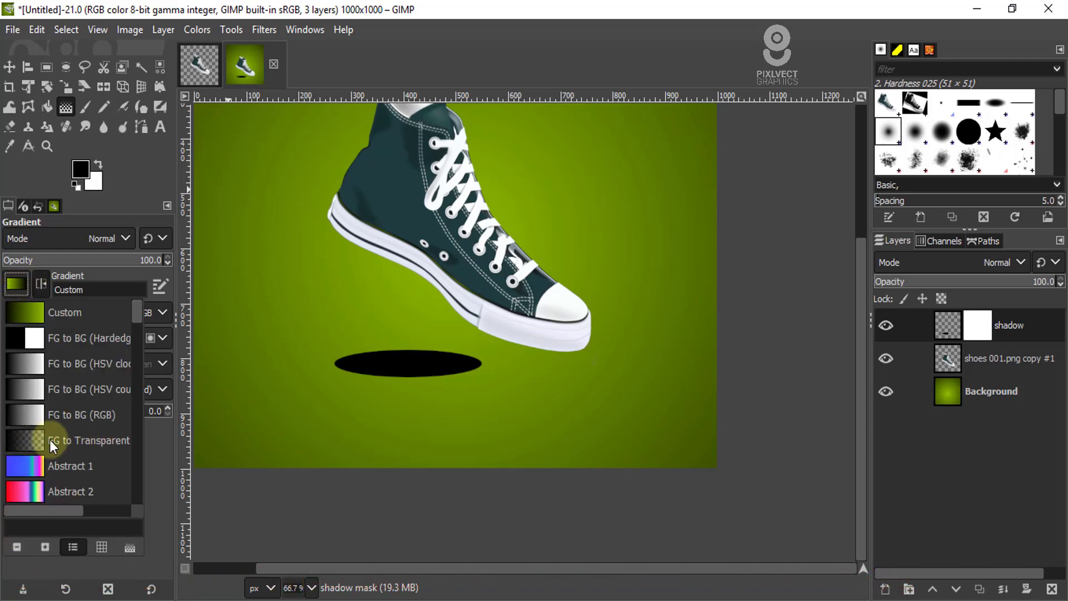
{"action": "double_click", "coordinate": [27, 438]}
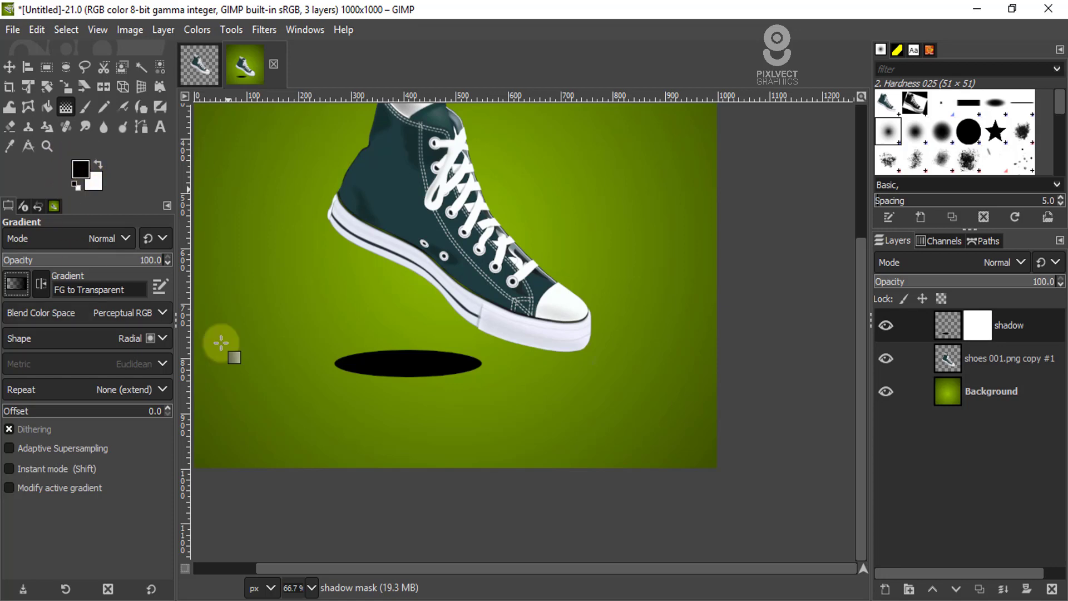
{"action": "left_click", "coordinate": [508, 362]}
{"action": "left_click_drag", "start_coordinate": [503, 362], "coordinate": [329, 361]}
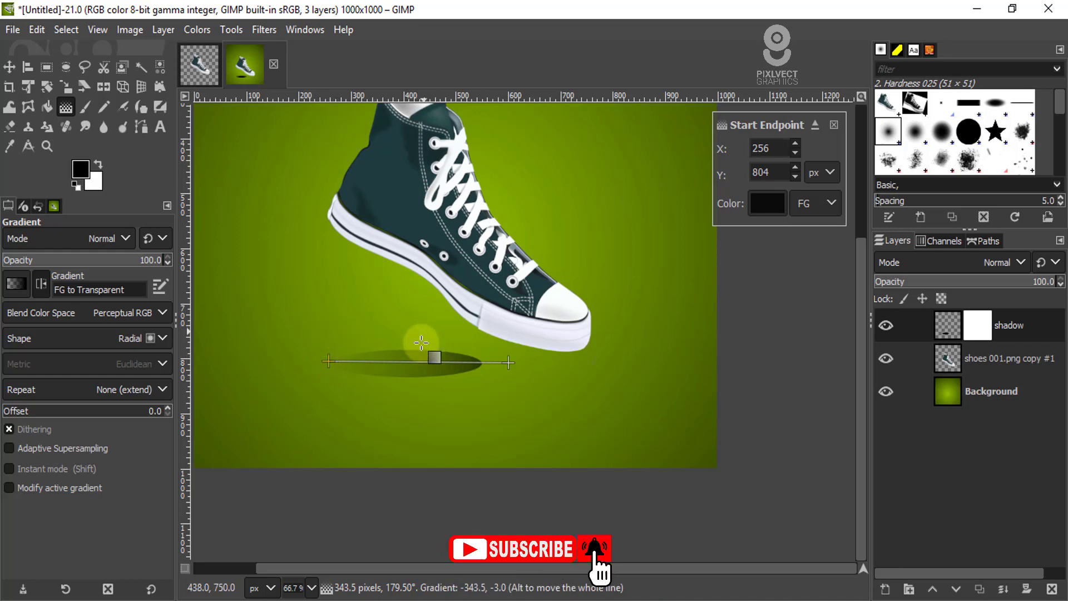
{"action": "left_click_drag", "start_coordinate": [508, 362], "coordinate": [498, 364]}
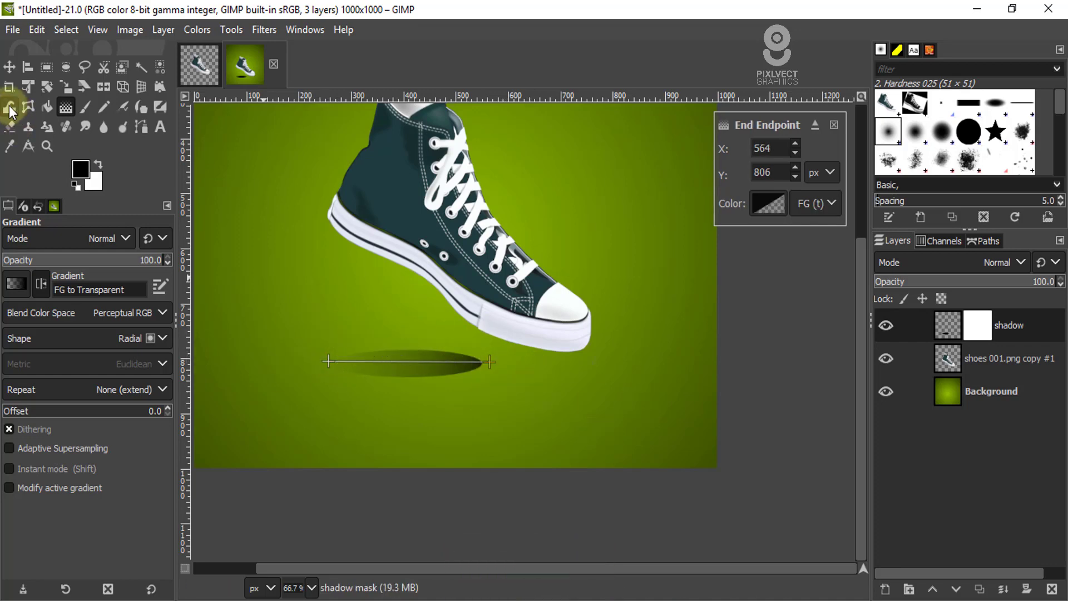
{"action": "left_click", "coordinate": [10, 67]}
Step: Apply a Gaussian Blur with Size X and Size Y about 9.19 to the shadow layer itself, not its mask
{"action": "key", "text": "1"}
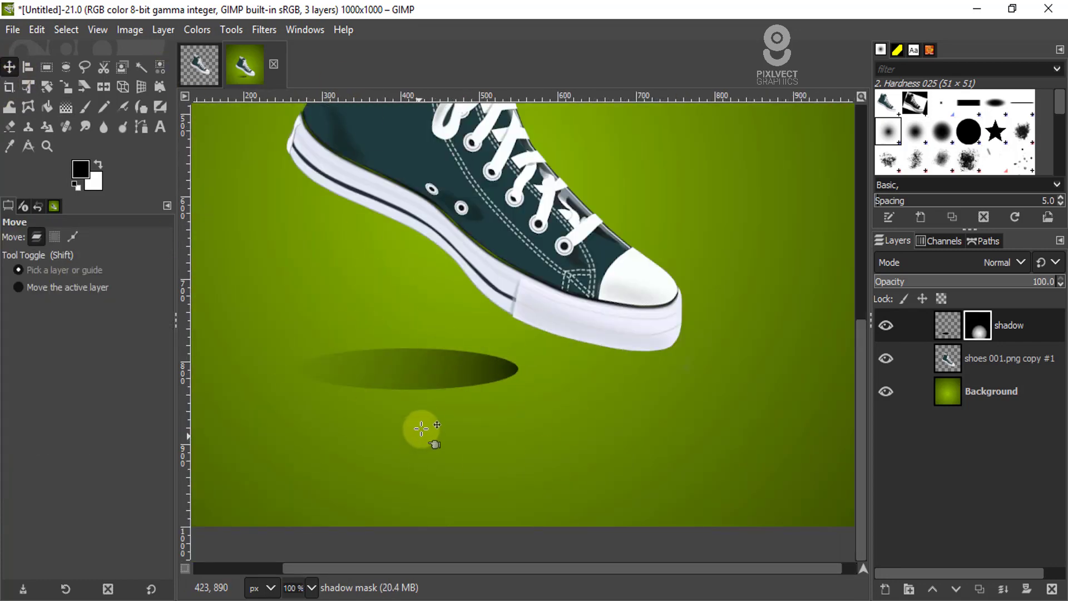
{"action": "left_click", "coordinate": [950, 324]}
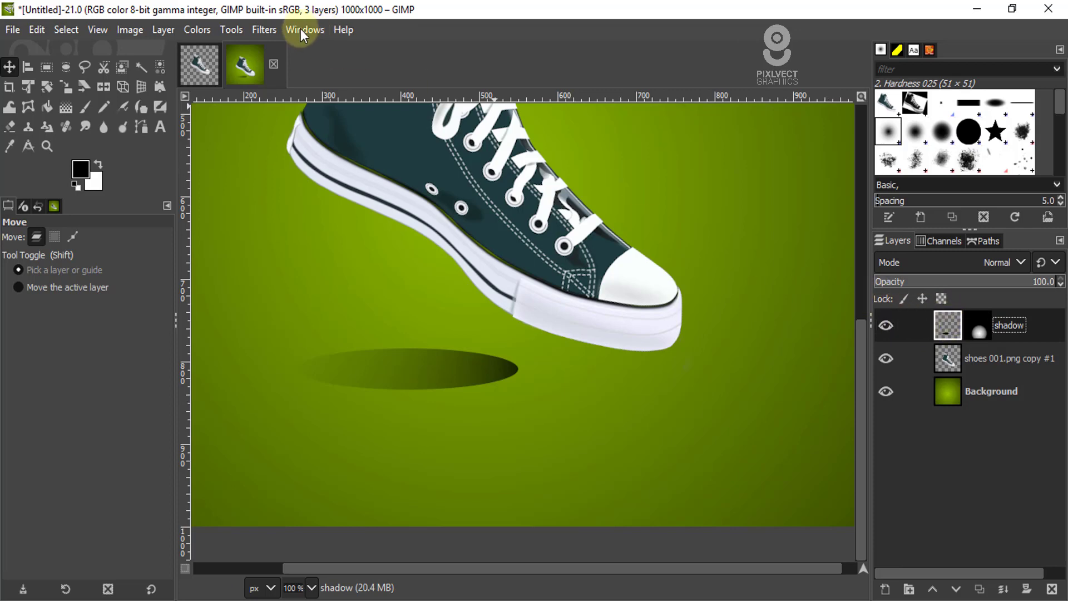
{"action": "left_click", "coordinate": [263, 28]}
{"action": "mouse_move", "coordinate": [300, 137]}
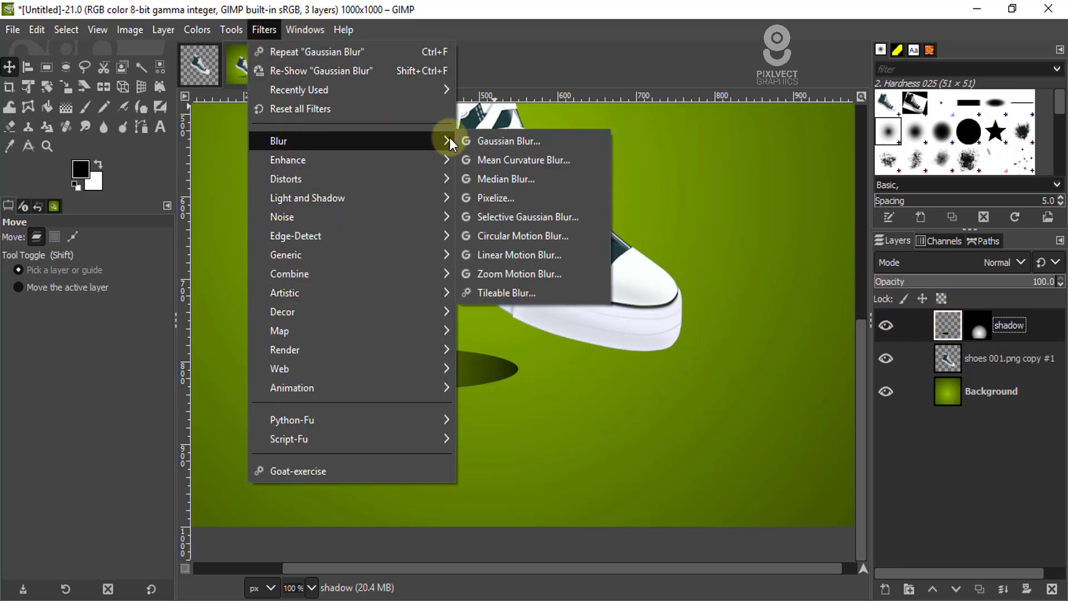
{"action": "left_click", "coordinate": [517, 144]}
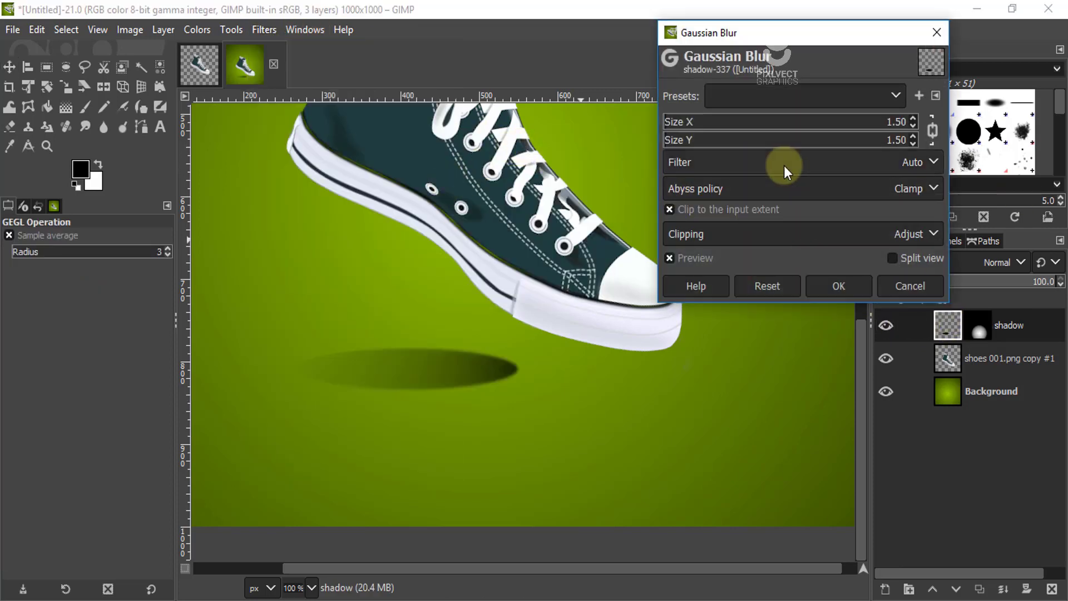
{"action": "left_click_drag", "start_coordinate": [704, 138], "coordinate": [685, 140]}
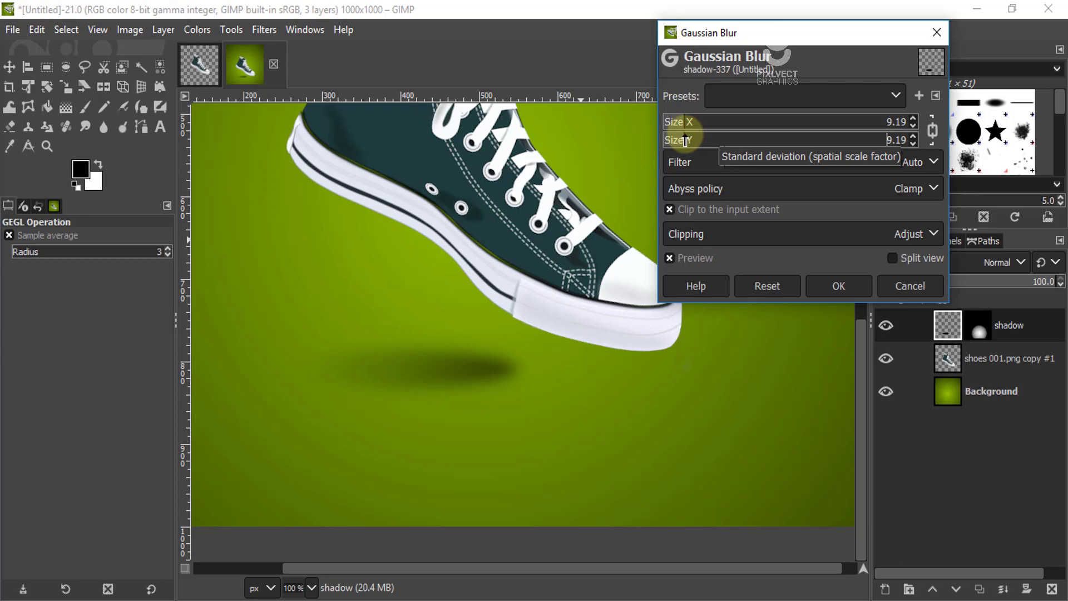
{"action": "left_click", "coordinate": [851, 288]}
Step: Nudge the blurred shadow slightly down and crop its layer to content
{"action": "scroll", "coordinate": [394, 357], "scroll_direction": "down", "scroll_amount": 2}
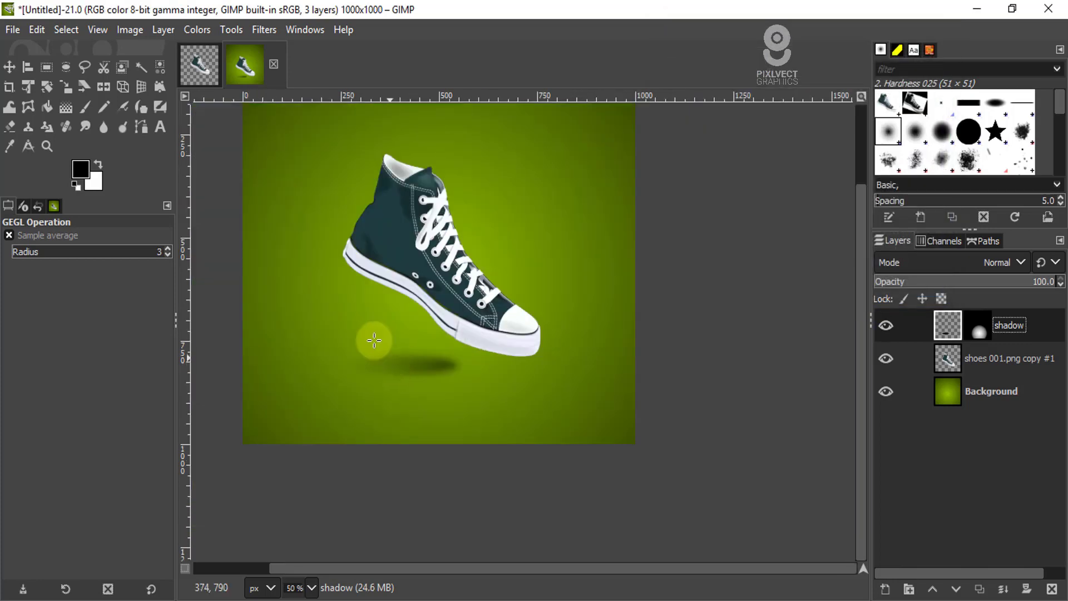
{"action": "scroll", "coordinate": [373, 340], "scroll_direction": "up", "scroll_amount": 1}
{"action": "left_click", "coordinate": [9, 67]}
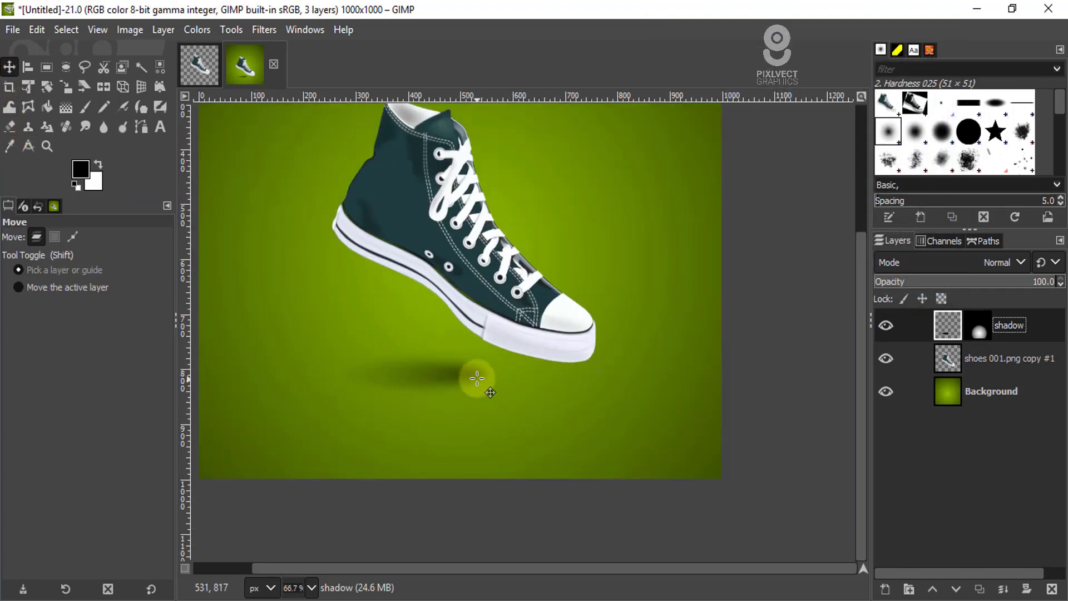
{"action": "mouse_move", "coordinate": [477, 378]}
{"action": "left_mouse_down"}
{"action": "mouse_move", "coordinate": [476, 369]}
{"action": "mouse_move", "coordinate": [493, 371]}
{"action": "mouse_move", "coordinate": [490, 382]}
{"action": "mouse_move", "coordinate": [486, 358]}
{"action": "mouse_move", "coordinate": [453, 398]}
{"action": "mouse_move", "coordinate": [500, 377]}
{"action": "mouse_move", "coordinate": [475, 381]}
{"action": "left_mouse_up"}
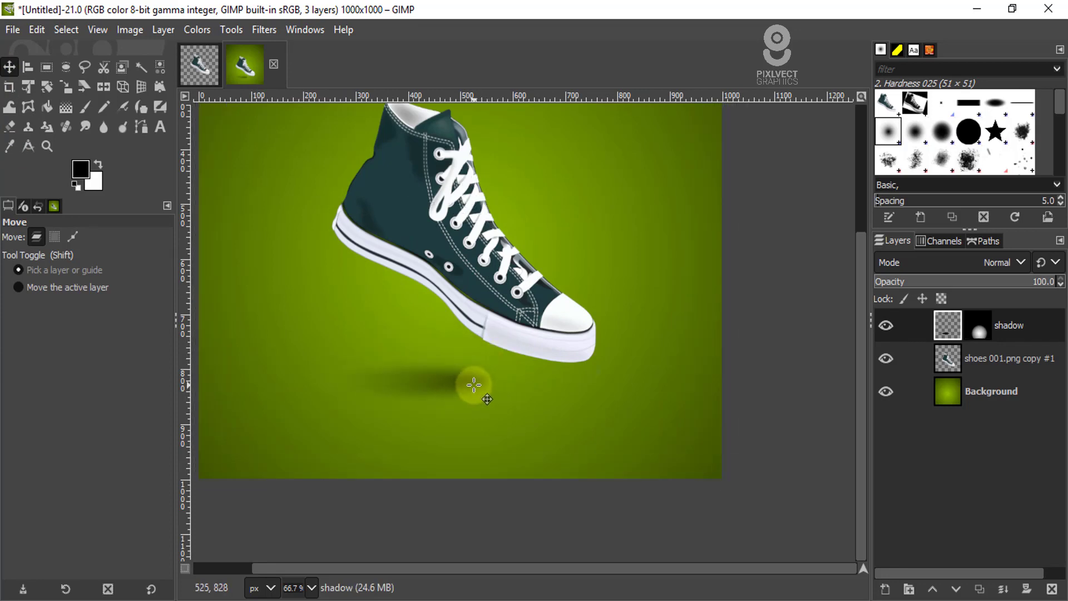
{"action": "left_click", "coordinate": [163, 29]}
{"action": "left_click", "coordinate": [186, 341]}
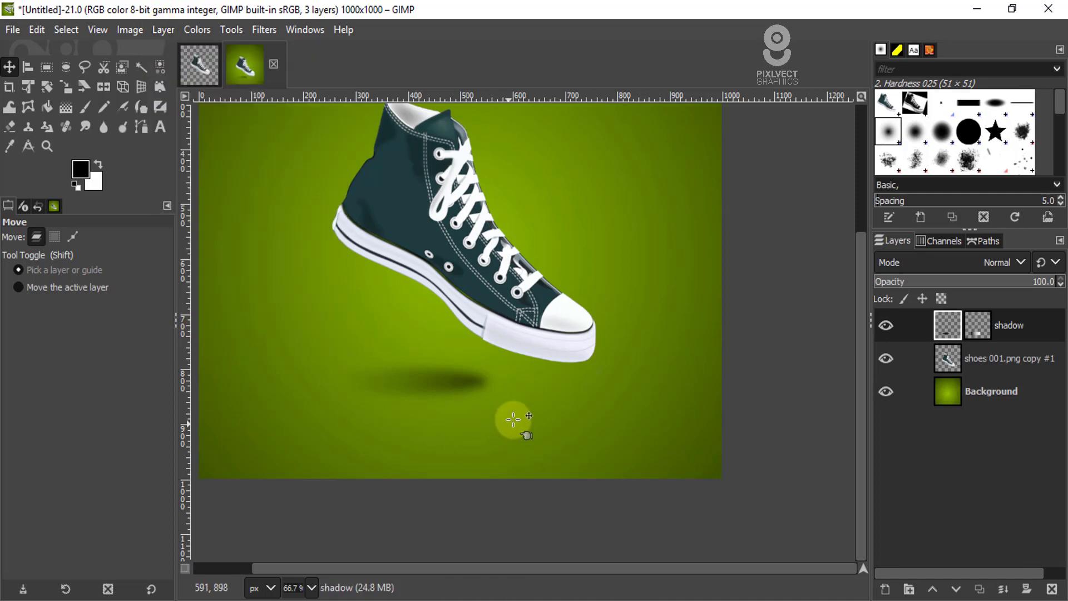
Step: Move the shadow directly under the front of the shoe's sole and lower its layer below the shoe layer
{"action": "left_click_drag", "start_coordinate": [469, 386], "coordinate": [552, 363]}
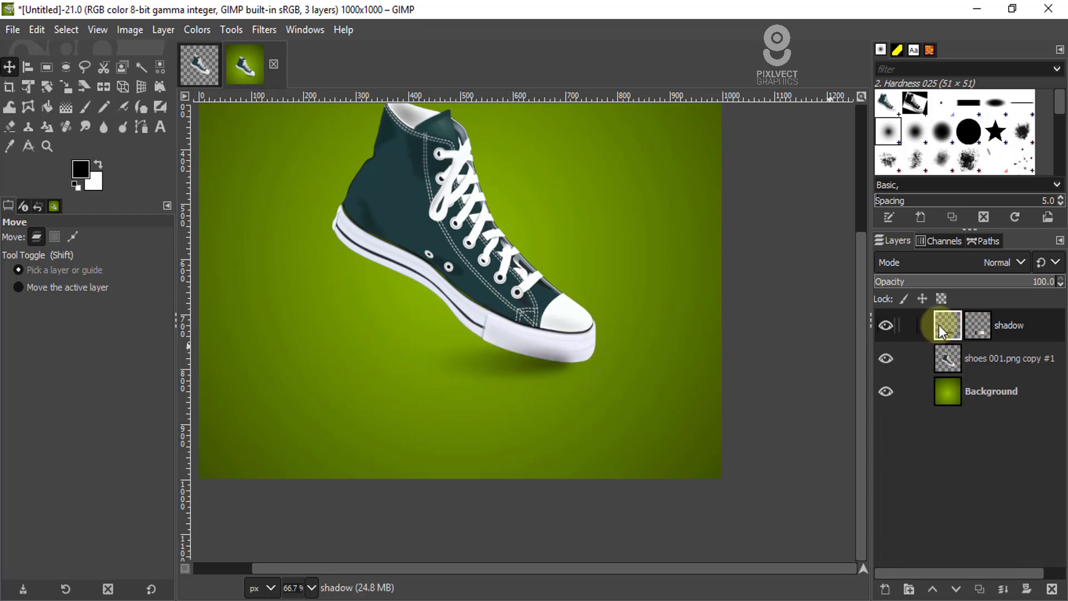
{"action": "left_click", "coordinate": [956, 589]}
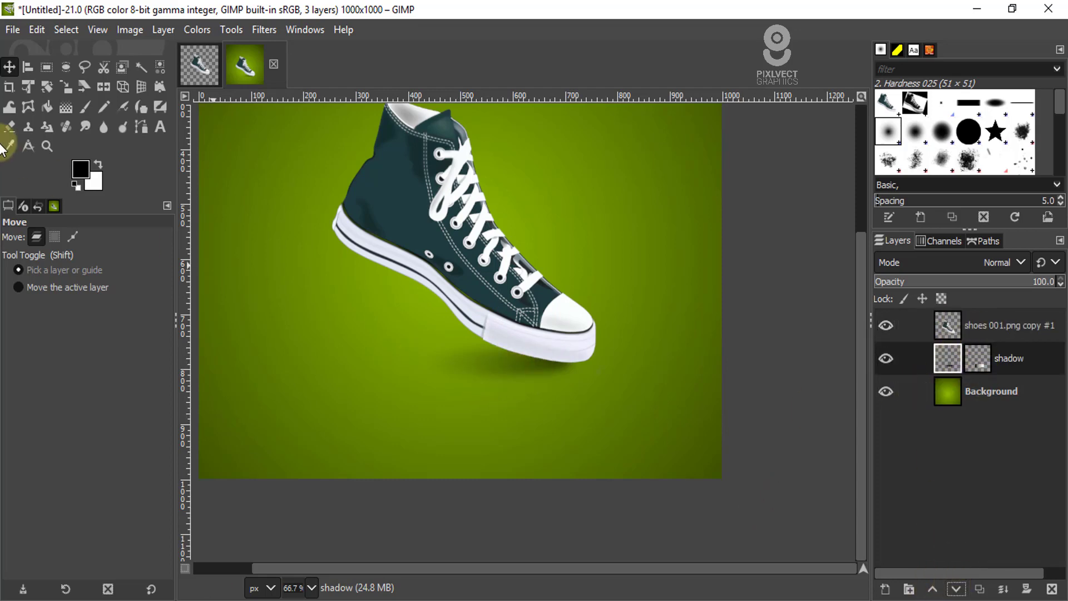
Step: Rotate the shadow about 6.17° around a centre near (691.5, 797) px so that it follows the sole's slope
{"action": "left_click", "coordinate": [47, 86]}
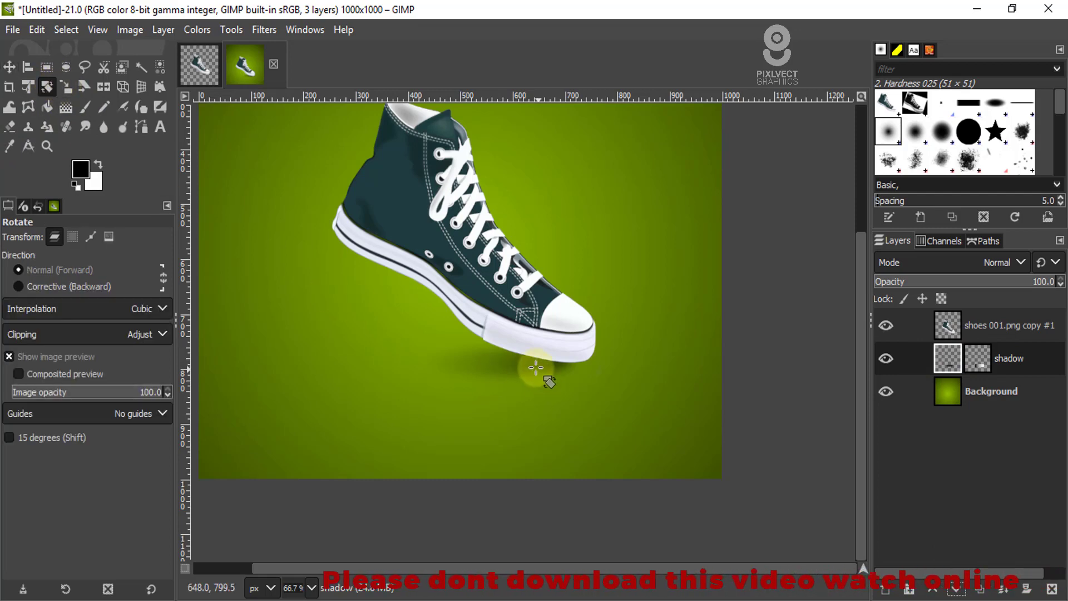
{"action": "left_click", "coordinate": [534, 367]}
{"action": "left_click_drag", "start_coordinate": [502, 366], "coordinate": [580, 345]}
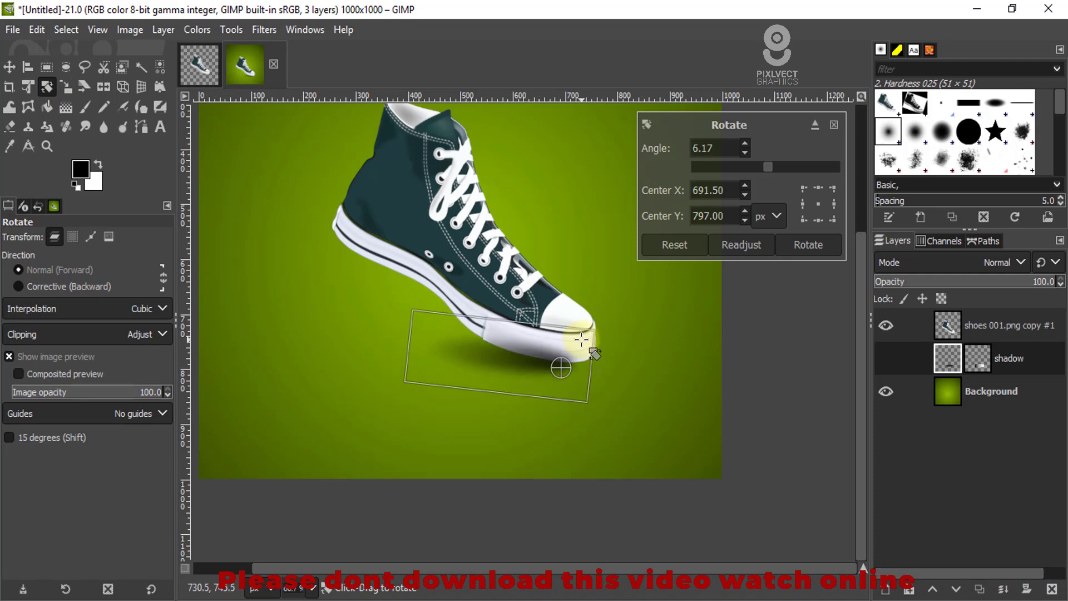
{"action": "left_click", "coordinate": [804, 250]}
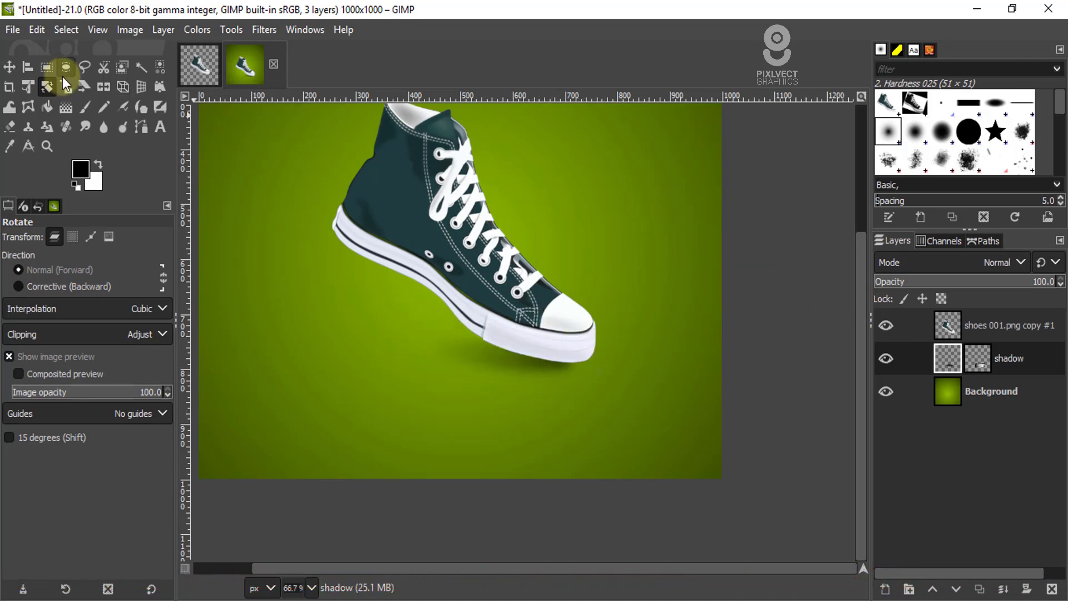
Step: Shift the rotated shadow slightly to the right and down along the sole
{"action": "left_click", "coordinate": [8, 69]}
{"action": "left_click_drag", "start_coordinate": [524, 363], "coordinate": [532, 366]}
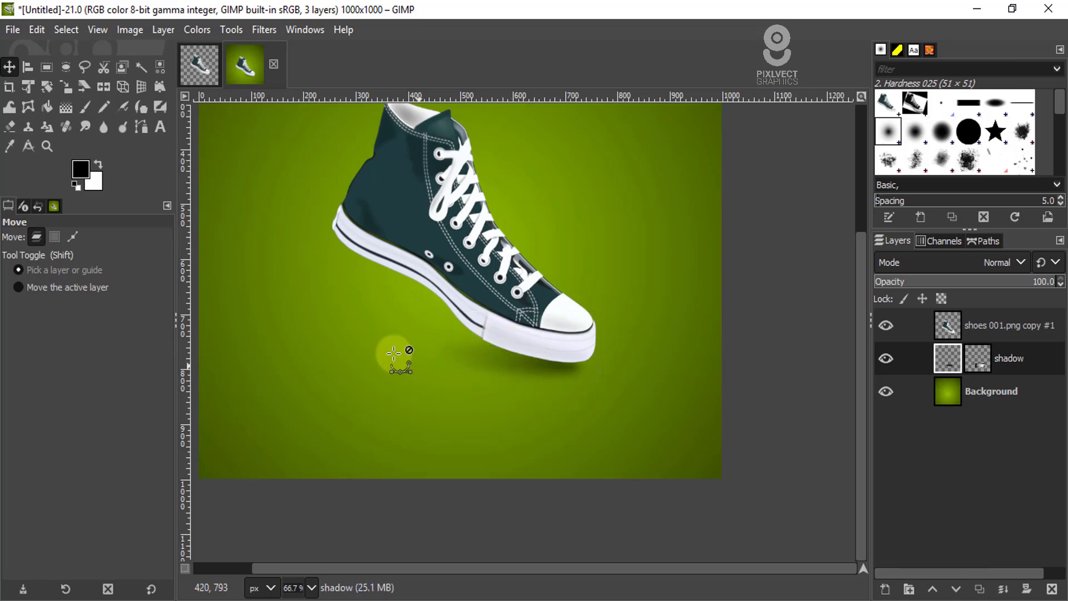
{"action": "scroll", "coordinate": [389, 357], "scroll_direction": "down", "scroll_amount": 2}
{"action": "scroll", "coordinate": [400, 367], "scroll_direction": "up", "scroll_amount": 2}
{"action": "scroll", "coordinate": [460, 321], "scroll_direction": "down", "scroll_amount": 2}
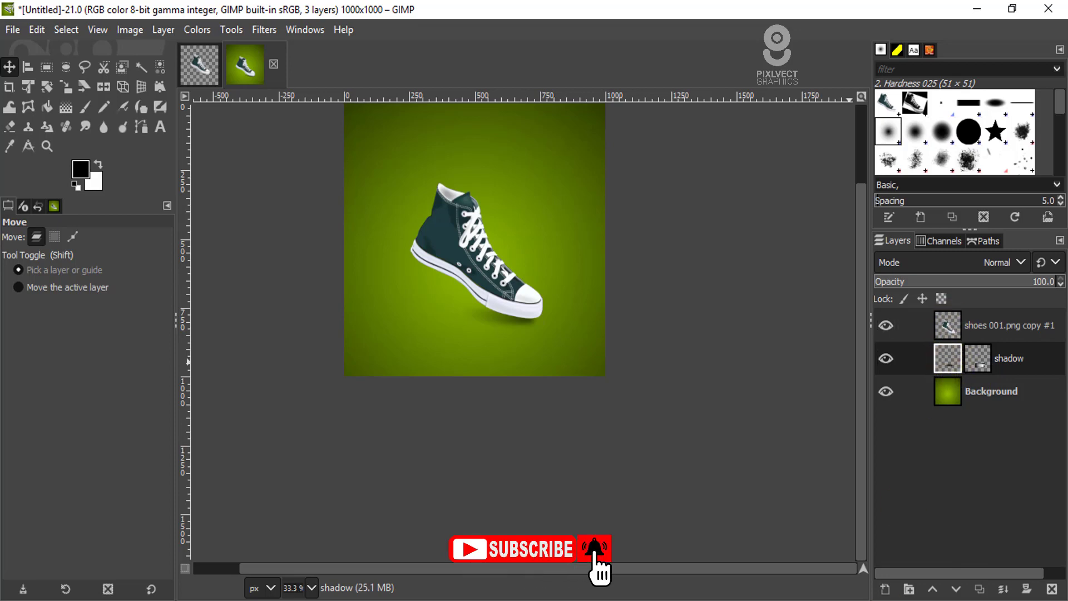
Step: Duplicate the shadow layer and the shoes 001.png copy #1 layer
{"action": "left_click", "coordinate": [980, 592]}
{"action": "left_click", "coordinate": [967, 320]}
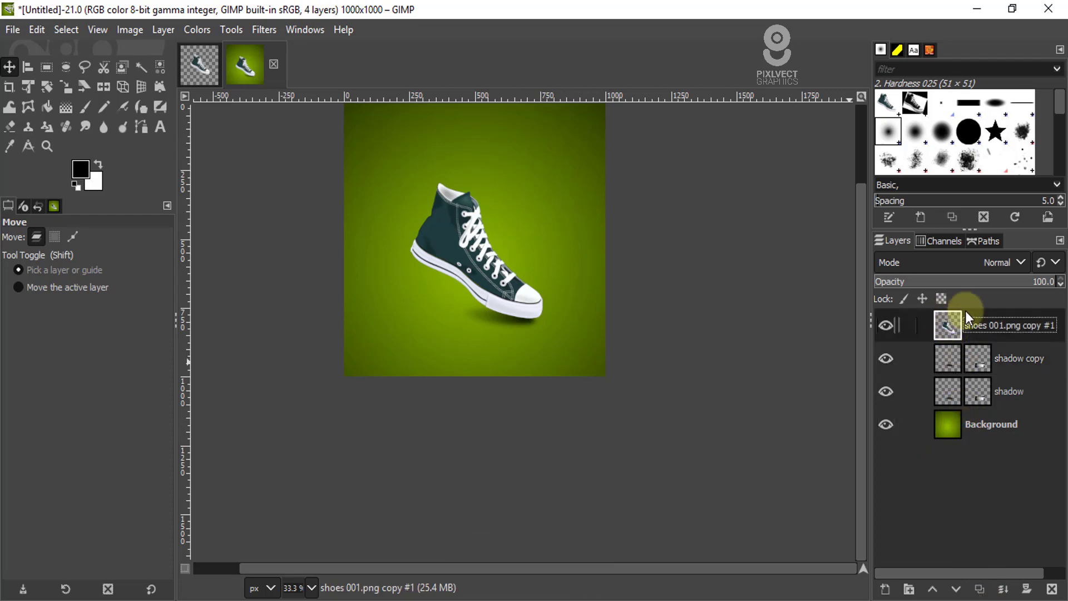
{"action": "left_click", "coordinate": [980, 590]}
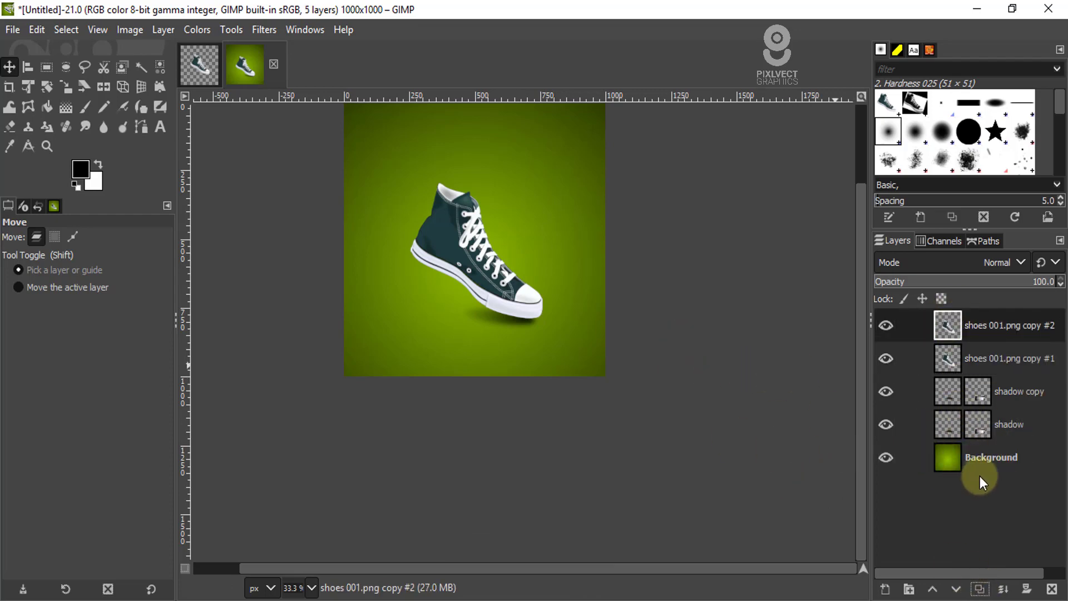
Step: Raise the shadow copy layer one level so it sits between the two shoe layers
{"action": "left_click", "coordinate": [921, 389]}
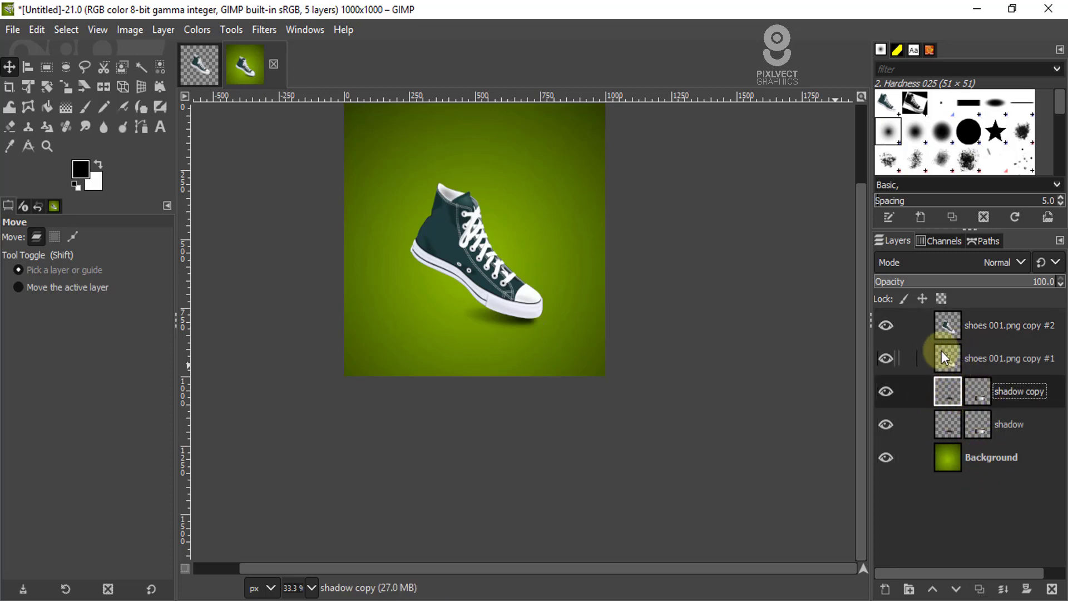
{"action": "left_click", "coordinate": [933, 589]}
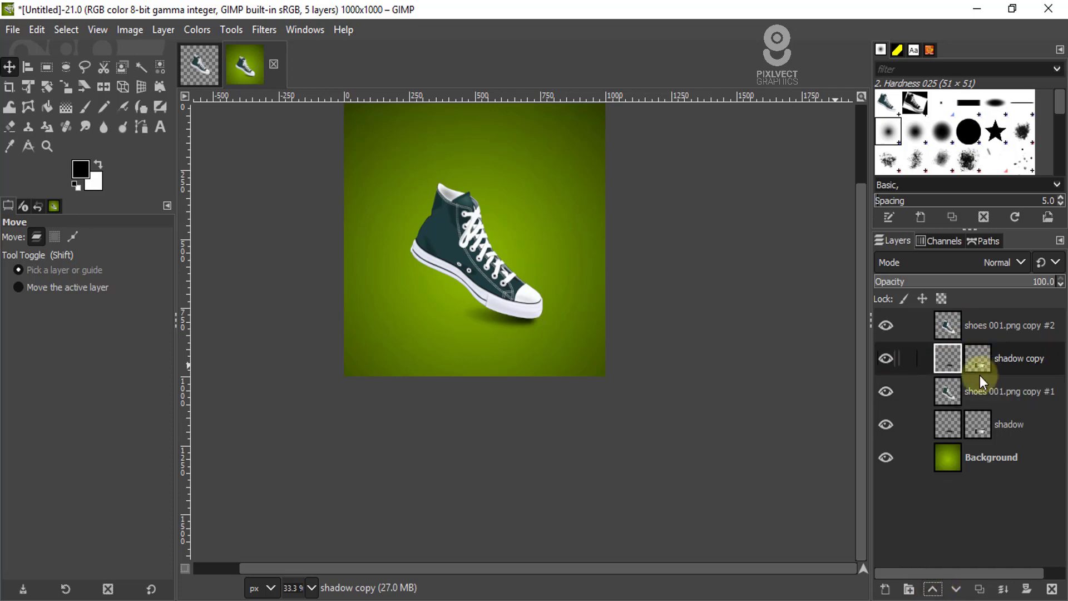
Step: Merge the shoes 001.png copy #1 layer down into the shadow layer beneath it
{"action": "left_click", "coordinate": [947, 396]}
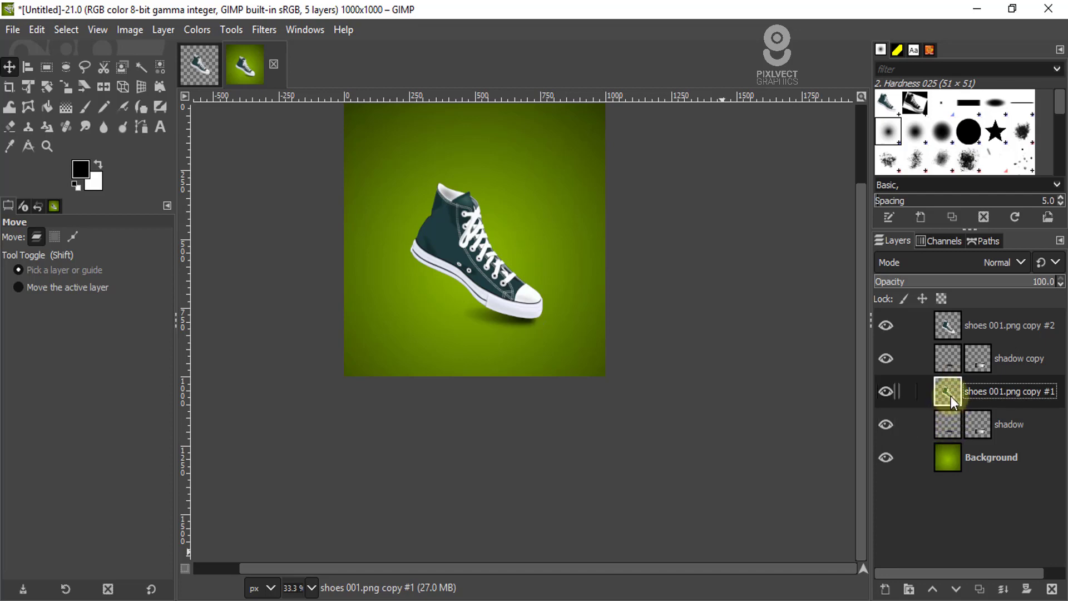
{"action": "right_click", "coordinate": [950, 396]}
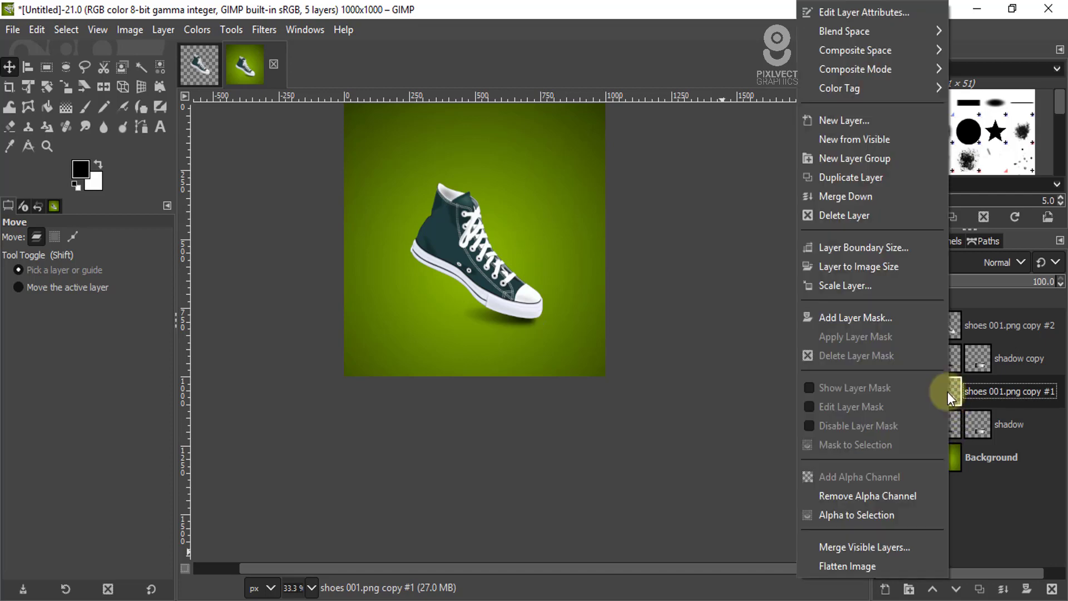
{"action": "left_click", "coordinate": [846, 197]}
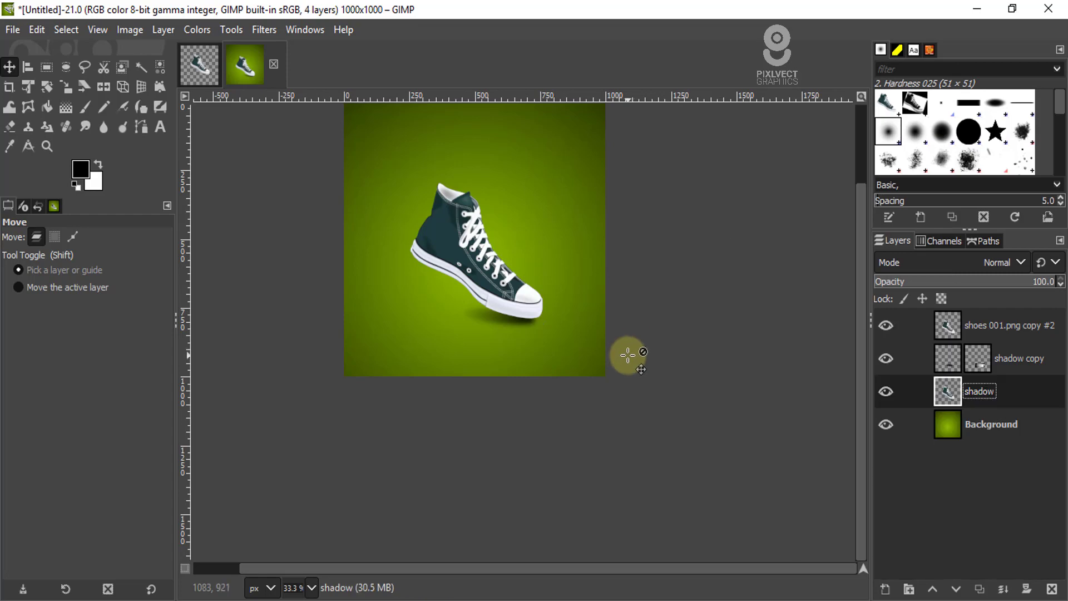
Step: Scale the merged shoe and shadow layer proportionally down to about 168 × 147 px
{"action": "scroll", "coordinate": [505, 287], "scroll_direction": "down", "scroll_amount": 1}
{"action": "scroll", "coordinate": [469, 259], "scroll_direction": "up", "scroll_amount": 1}
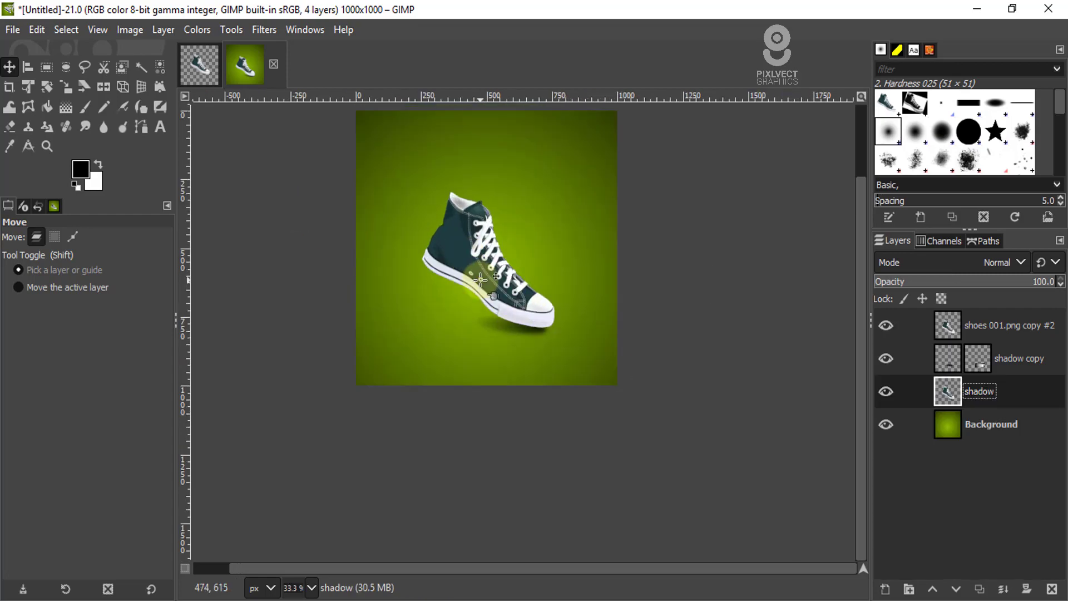
{"action": "left_click", "coordinate": [66, 86]}
{"action": "left_click", "coordinate": [595, 302]}
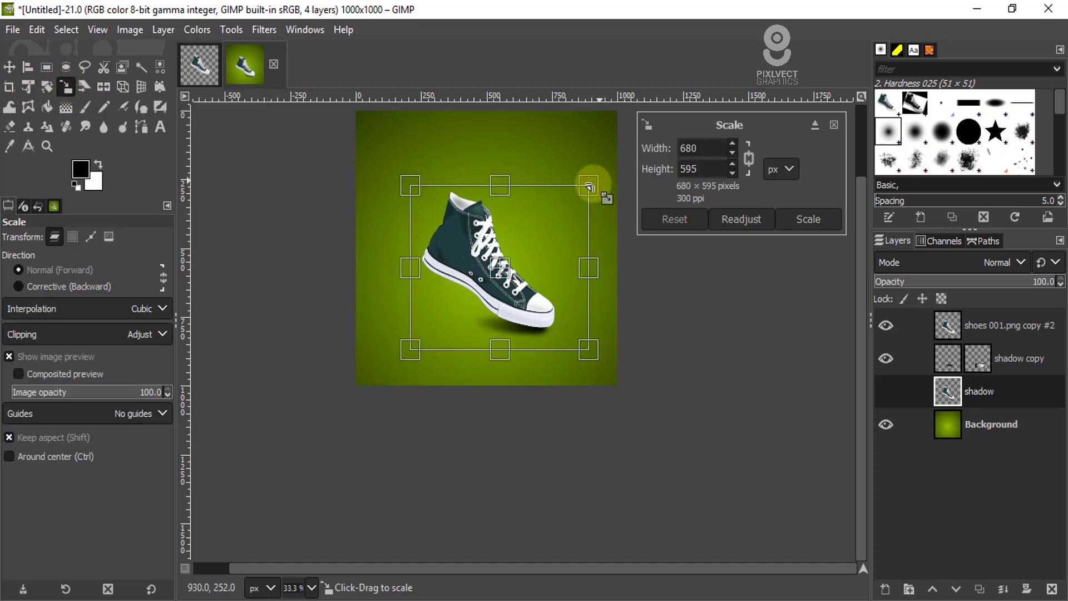
{"action": "left_click_drag", "start_coordinate": [589, 187], "coordinate": [450, 293]}
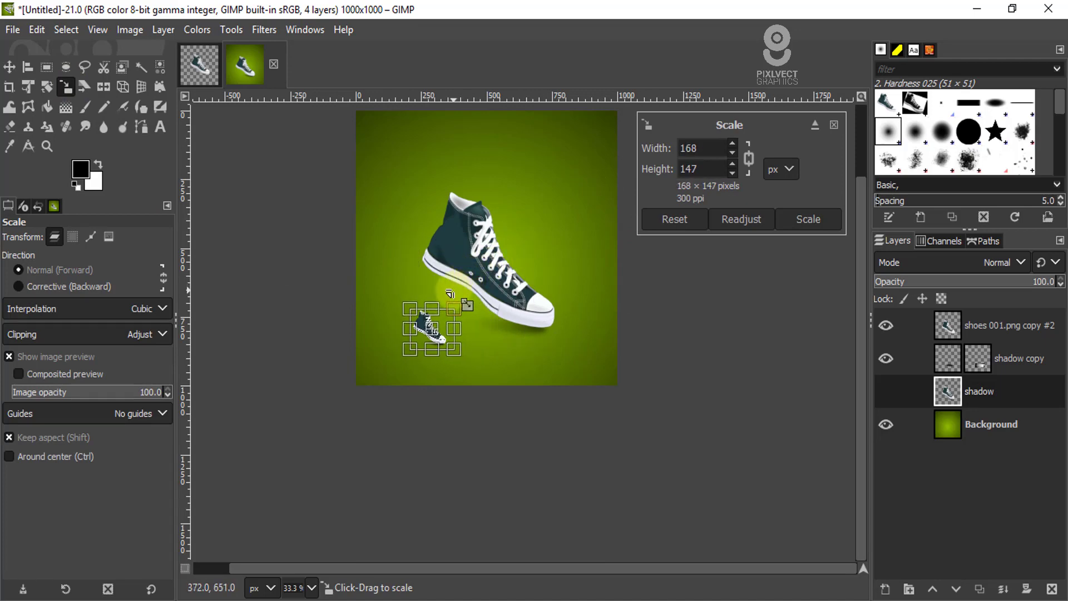
{"action": "left_click", "coordinate": [810, 219]}
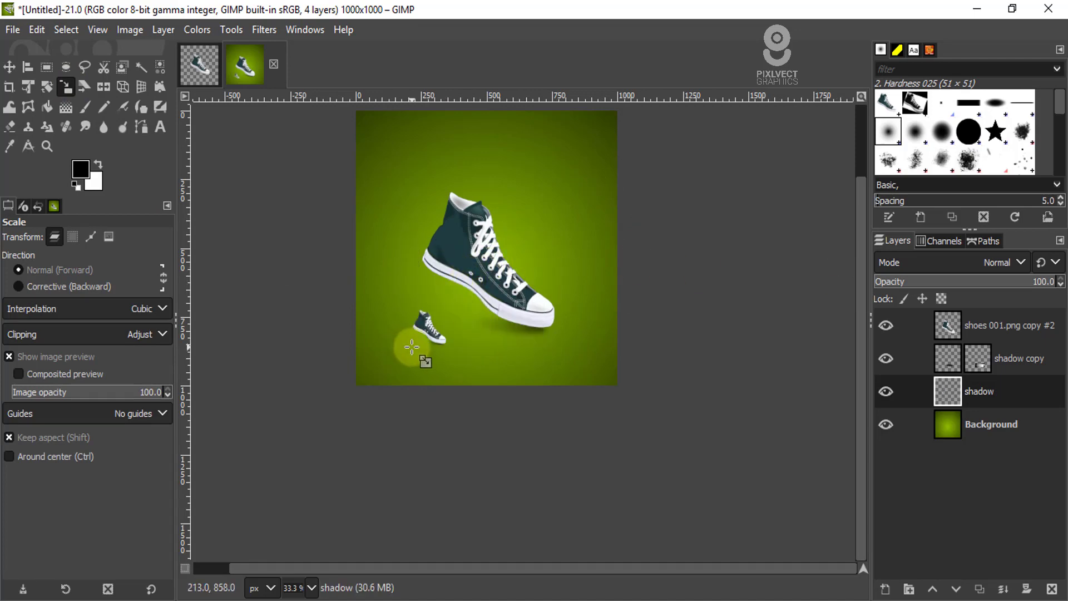
Step: Move the small shoe further down and left, close to the image's lower-left corner
{"action": "scroll", "coordinate": [412, 348], "scroll_direction": "up", "scroll_amount": 2}
{"action": "left_click", "coordinate": [9, 67]}
{"action": "left_click_drag", "start_coordinate": [421, 357], "coordinate": [381, 394]}
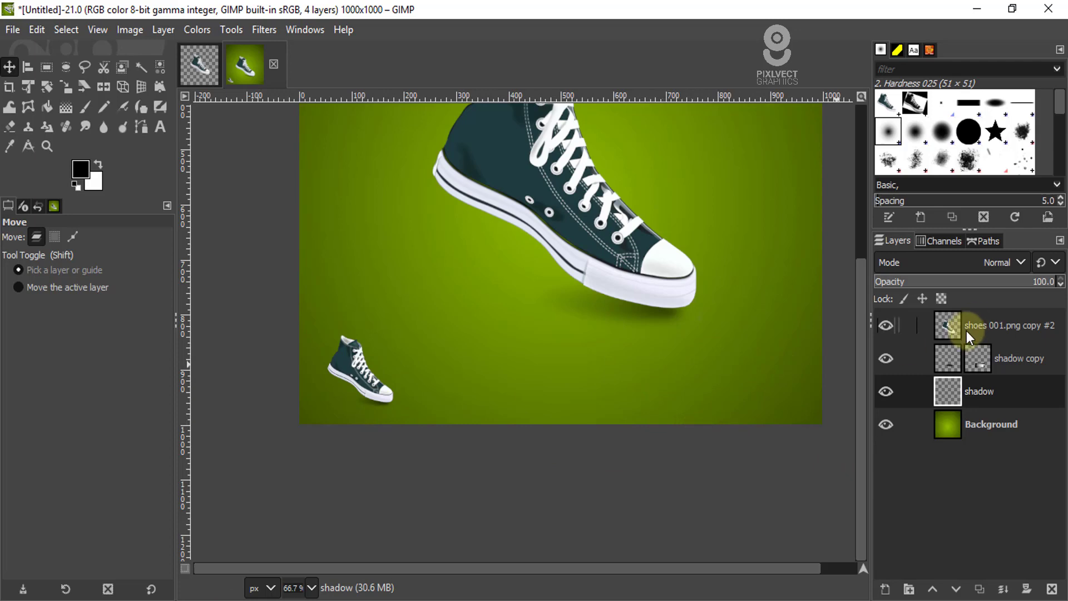
Step: Add a new layer above shoes 001.png copy #2 and name it button
{"action": "left_click", "coordinate": [948, 325]}
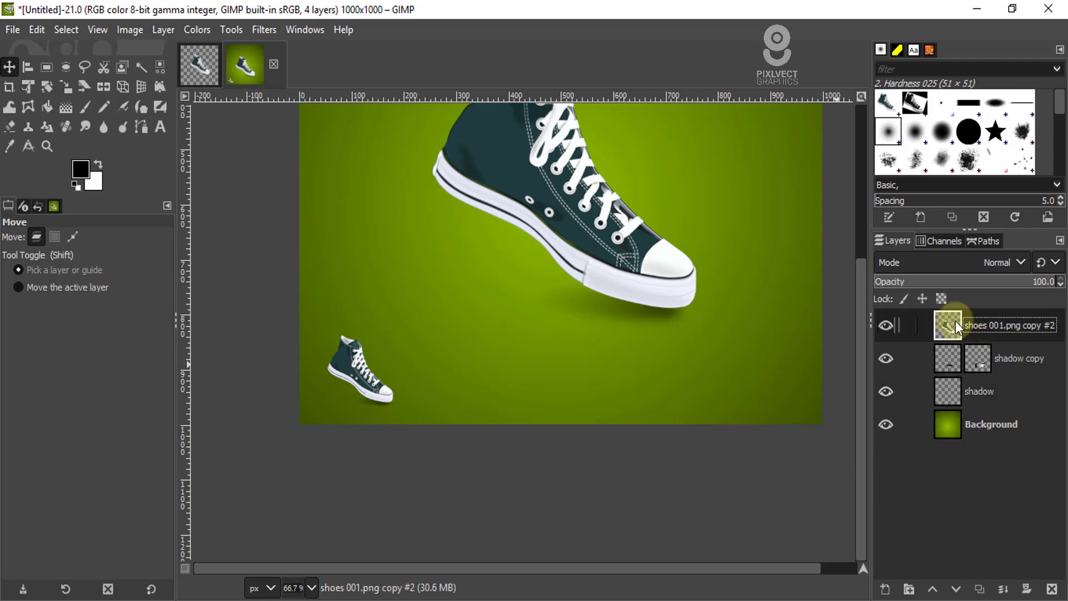
{"action": "left_click", "coordinate": [885, 589]}
{"action": "left_click", "coordinate": [946, 534]}
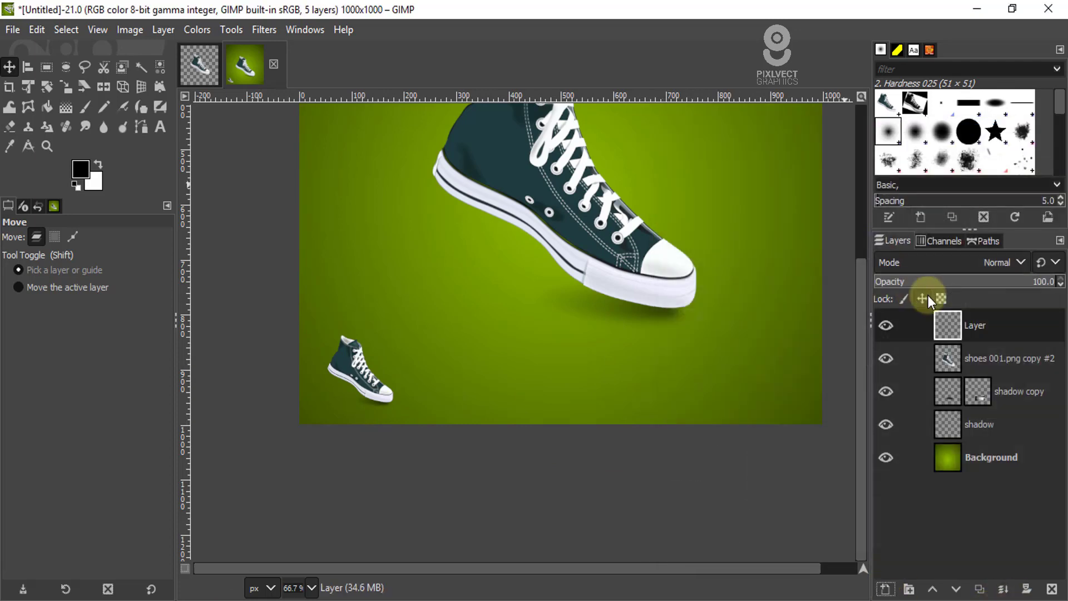
{"action": "double_click", "coordinate": [974, 327]}
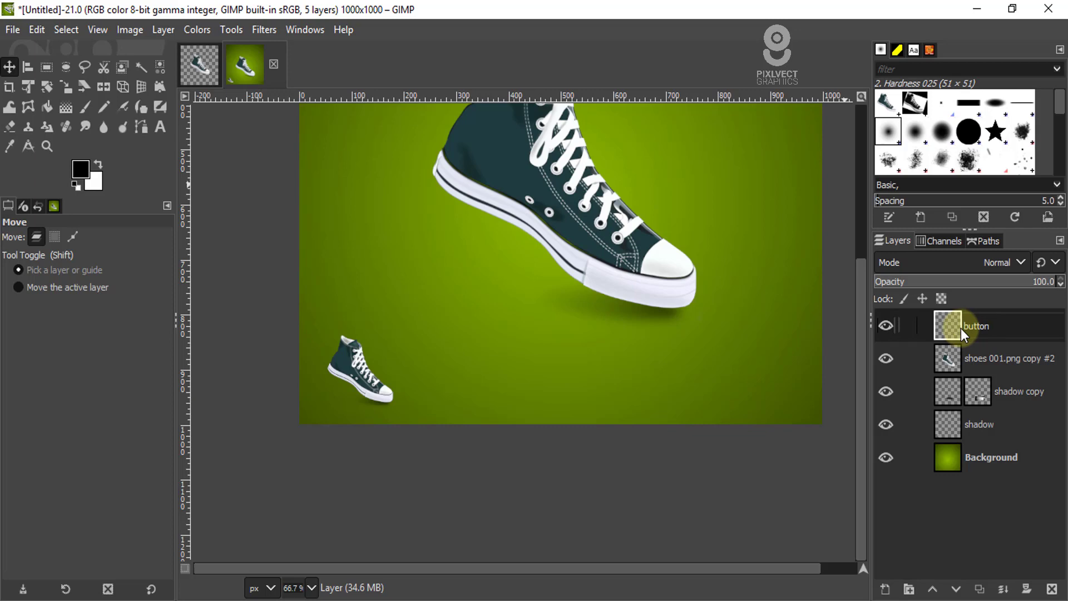
{"action": "key", "text": "Return"}
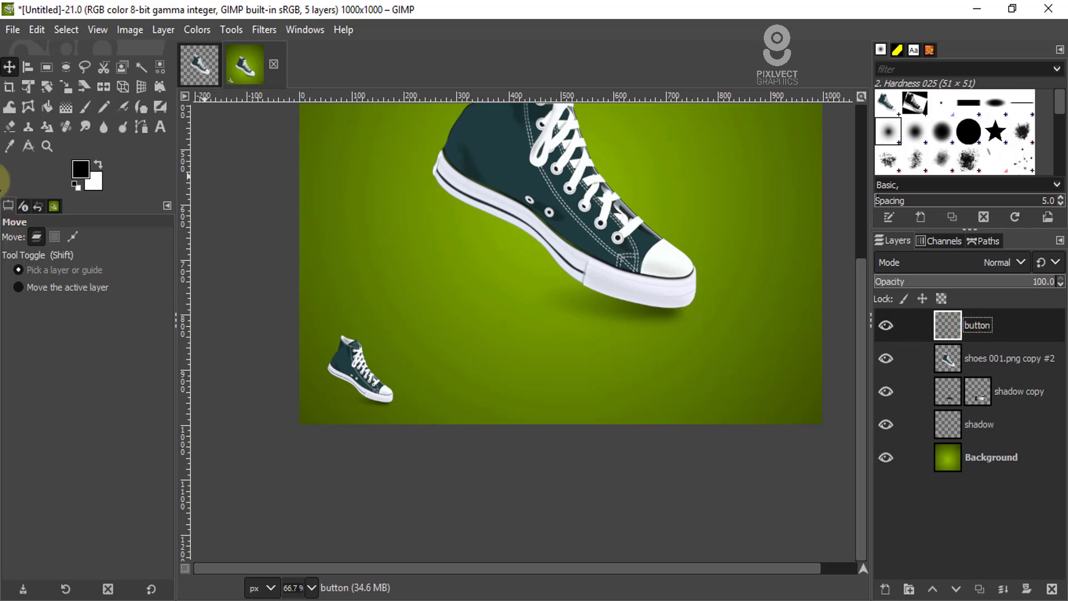
Step: Select a rounded rectangle about 224 × 83 px with radius 48 near the image's lower-right corner, at about (746, 878) px
{"action": "left_click", "coordinate": [45, 68]}
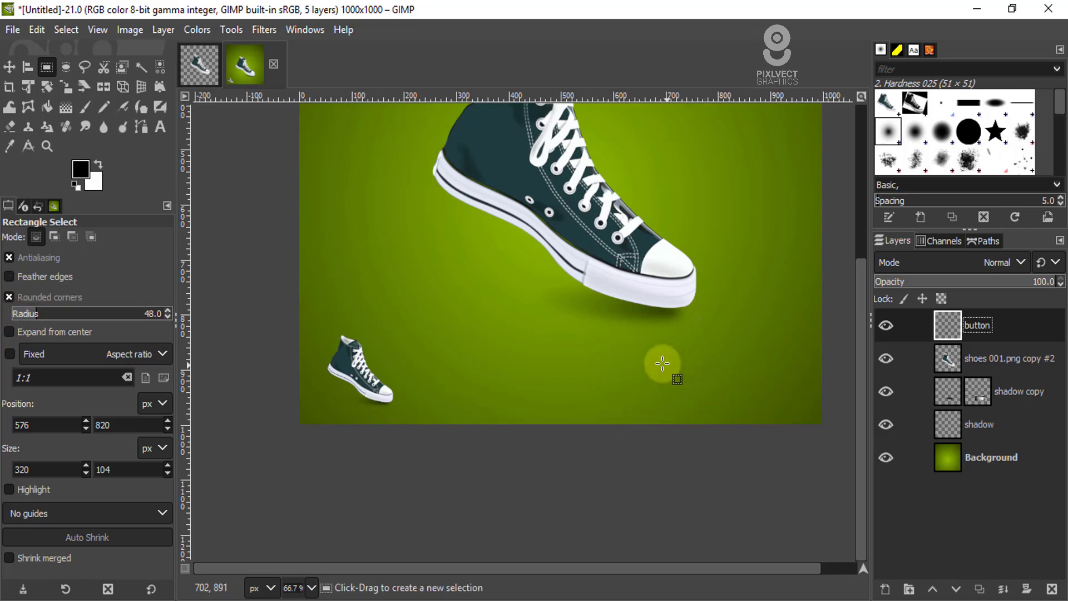
{"action": "left_click_drag", "start_coordinate": [681, 373], "coordinate": [778, 409]}
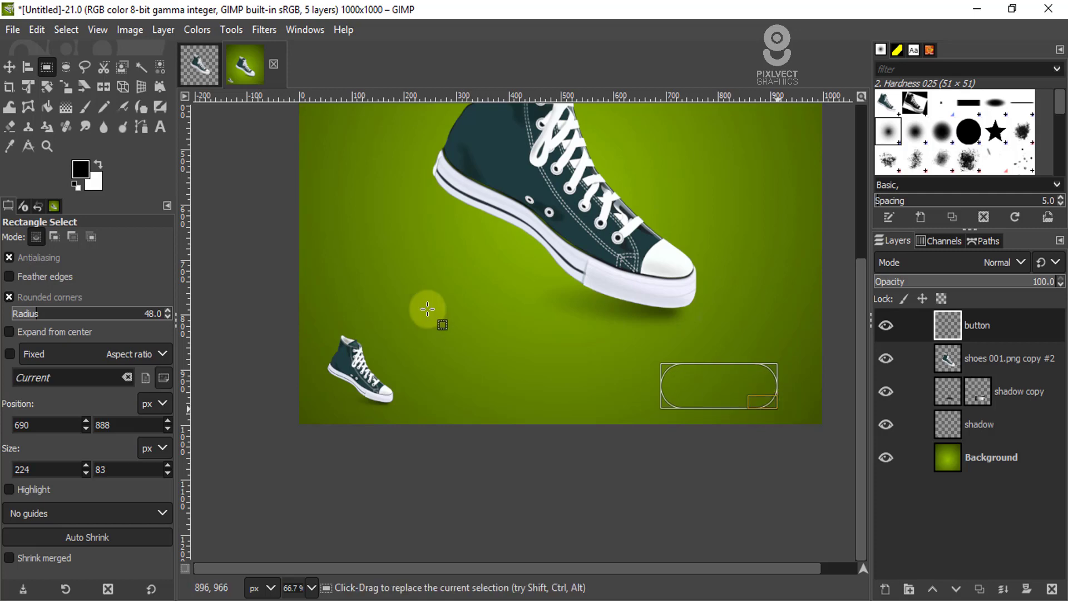
{"action": "left_click_drag", "start_coordinate": [718, 386], "coordinate": [742, 387]}
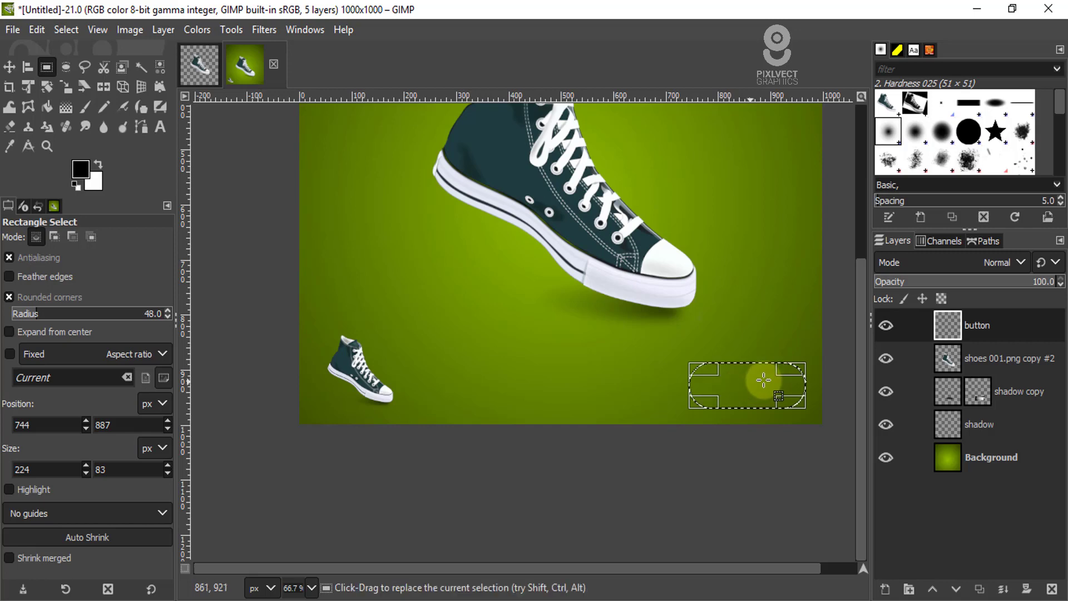
{"action": "left_click_drag", "start_coordinate": [751, 389], "coordinate": [752, 385]}
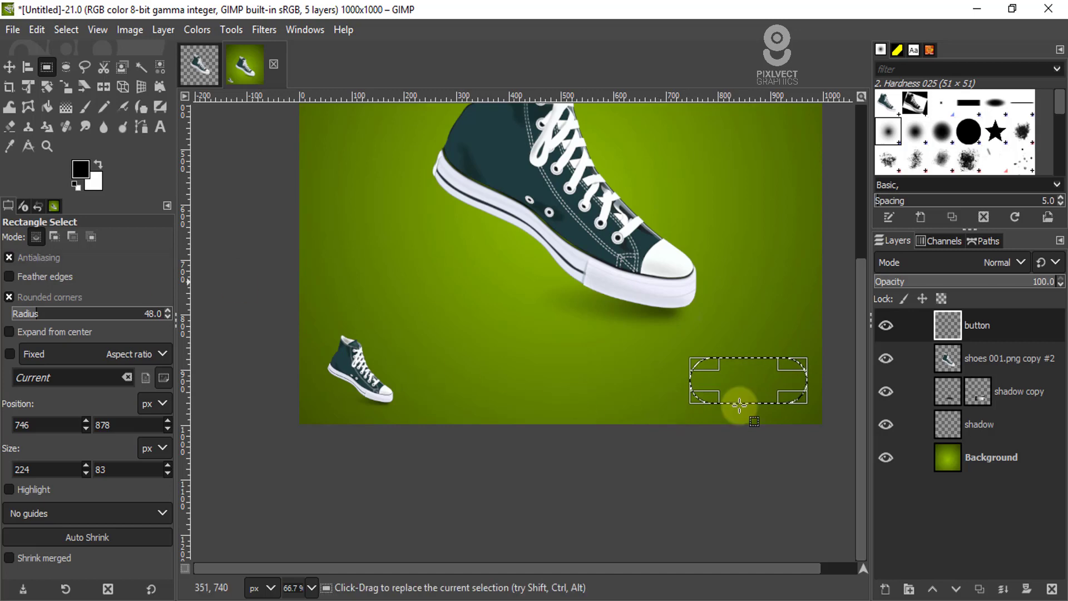
Step: Fill the rounded selection with a vertical FG to Transparent gradient from about (859, 879) to (859, 965) px, using the Linear shape
{"action": "scroll", "coordinate": [815, 387], "scroll_direction": "up", "scroll_amount": 2}
{"action": "scroll", "coordinate": [811, 377], "scroll_direction": "down", "scroll_amount": 1}
{"action": "scroll", "coordinate": [544, 334], "scroll_direction": "up", "scroll_amount": 1}
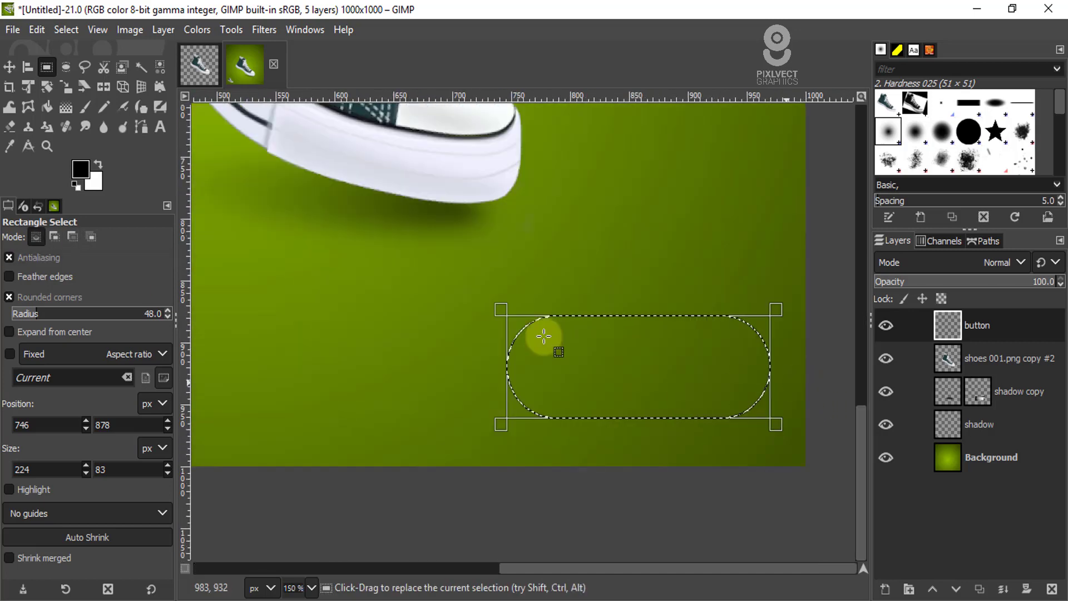
{"action": "left_click", "coordinate": [67, 109]}
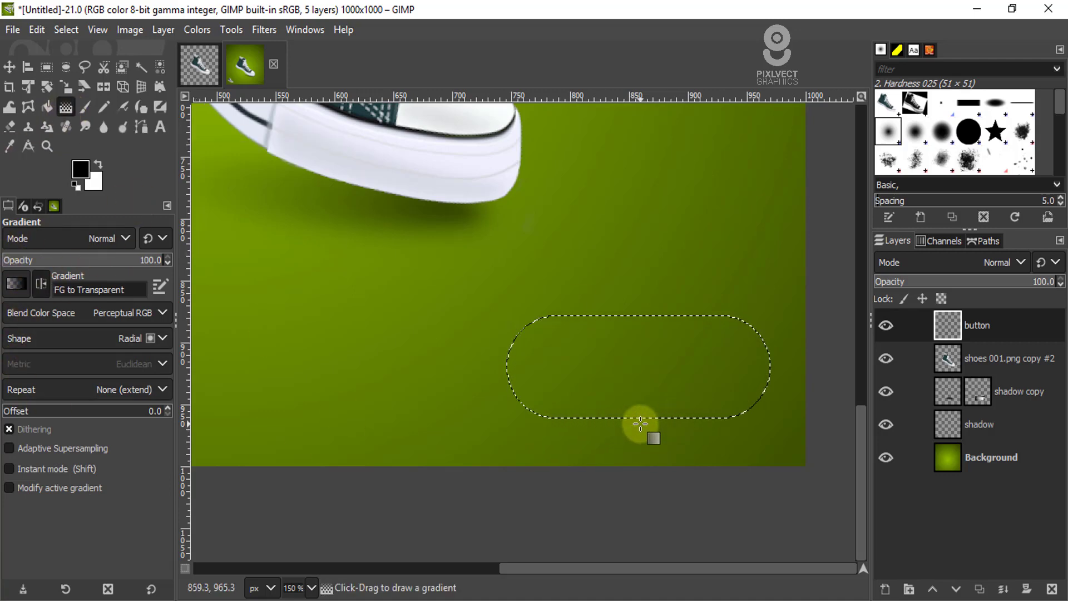
{"action": "left_click_drag", "start_coordinate": [641, 424], "coordinate": [641, 332]}
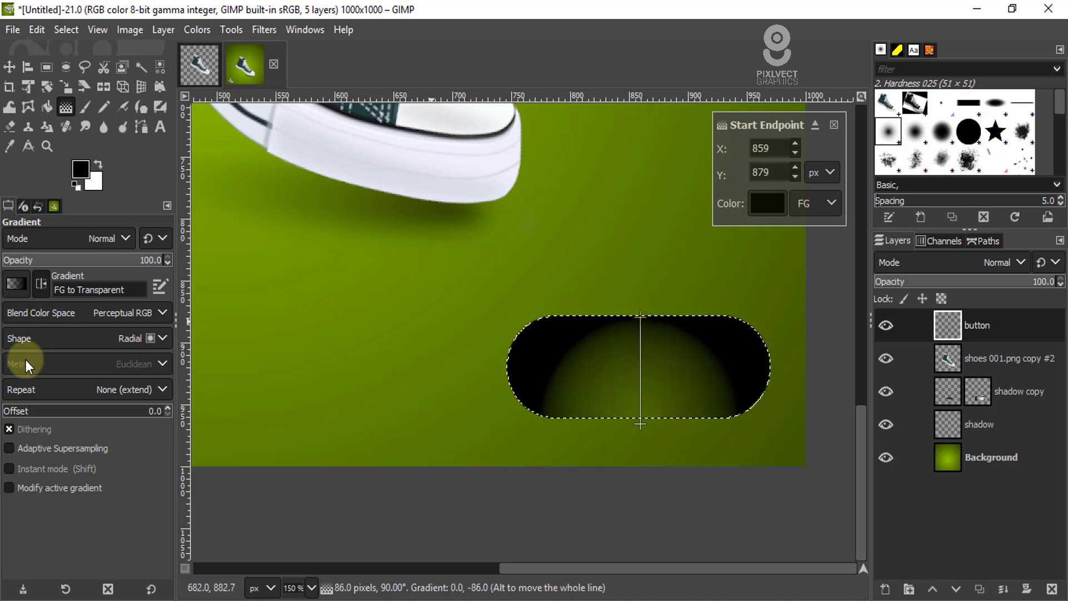
{"action": "left_click", "coordinate": [159, 339]}
{"action": "left_click", "coordinate": [29, 301]}
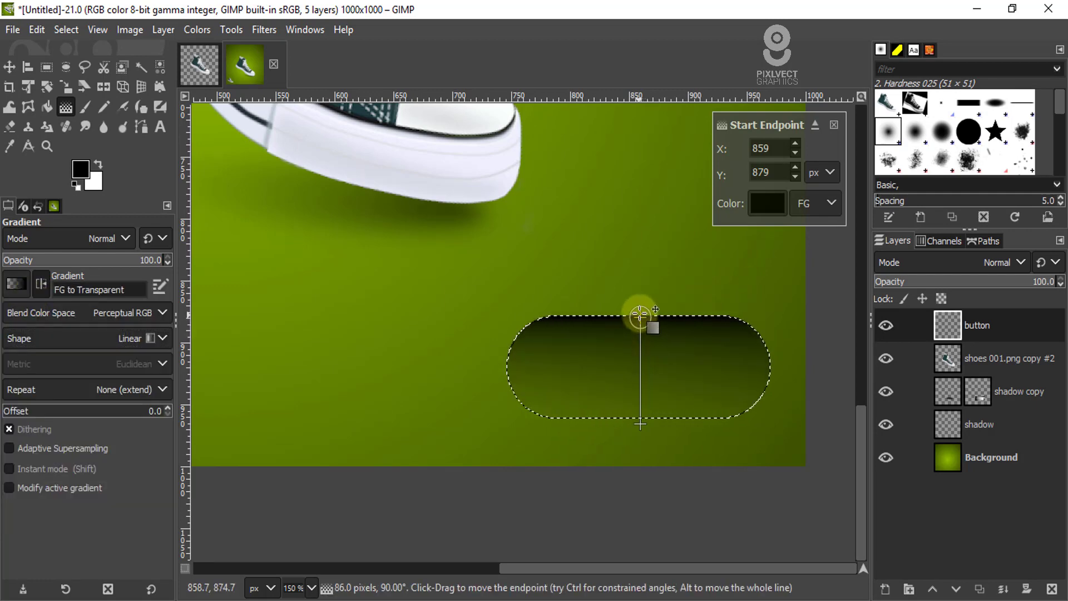
Step: Set the colour of the gradient's start endpoint to red e50505
{"action": "left_click", "coordinate": [770, 201]}
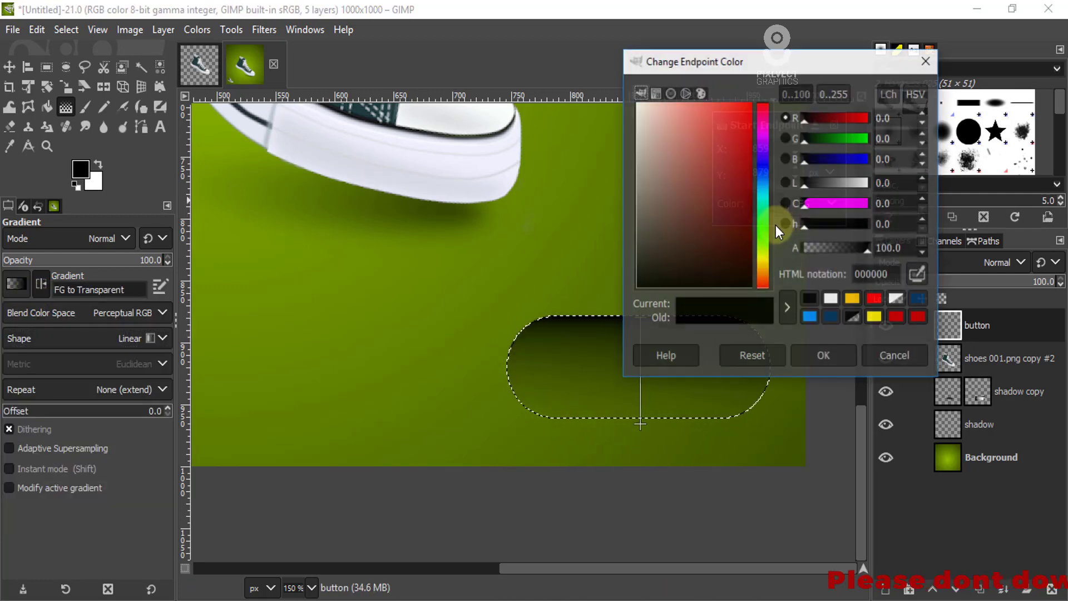
{"action": "left_click", "coordinate": [760, 96]}
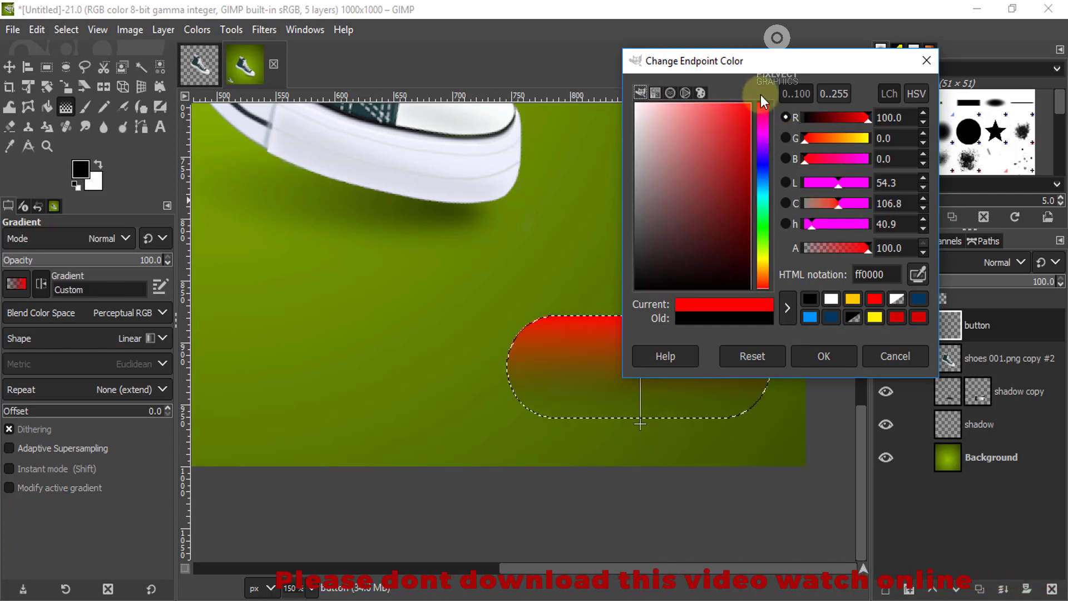
{"action": "left_click", "coordinate": [749, 122]}
{"action": "left_click", "coordinate": [823, 356]}
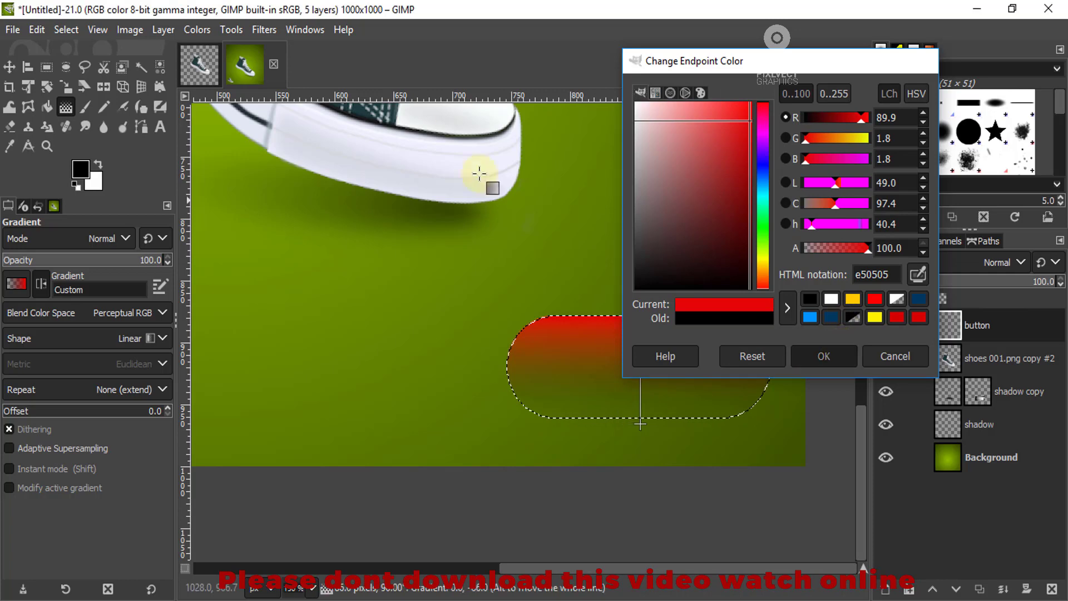
Step: Set the gradient's end endpoint to an opaque, nearly black dark red
{"action": "left_click", "coordinate": [640, 423]}
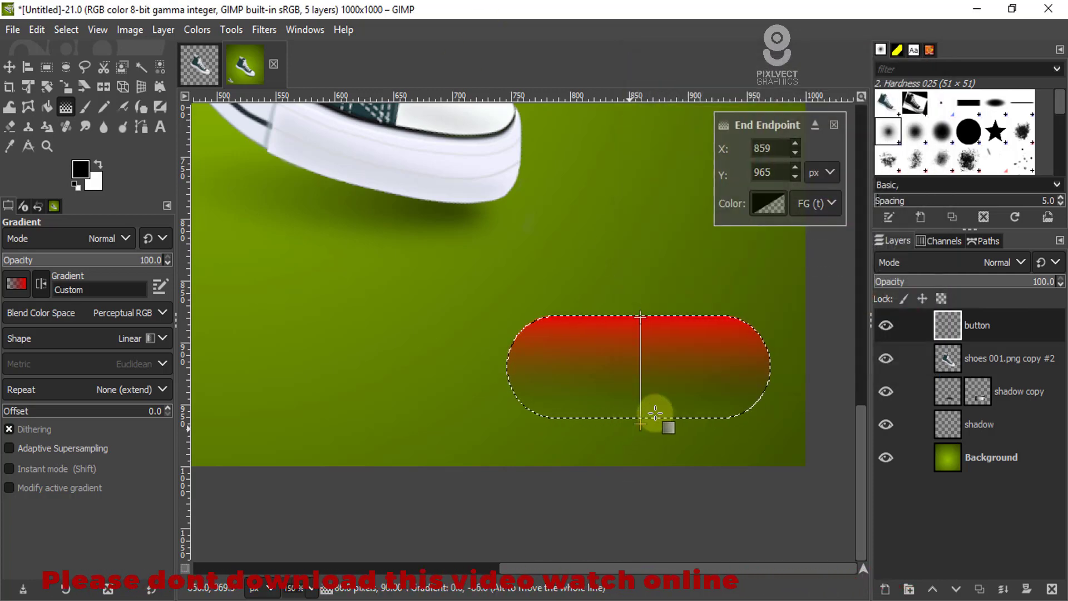
{"action": "left_click", "coordinate": [768, 203]}
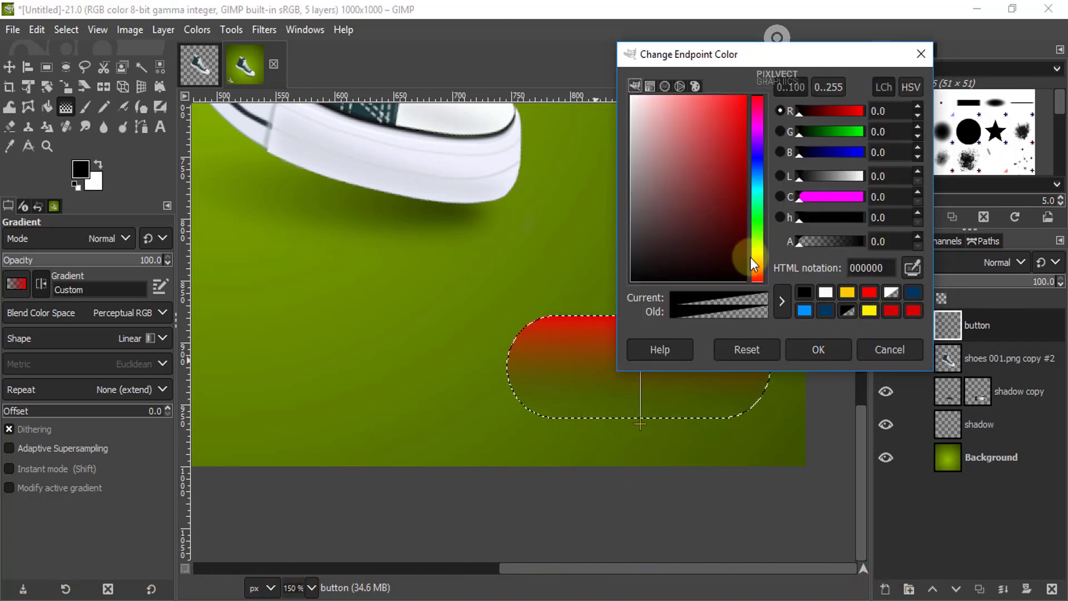
{"action": "left_click", "coordinate": [749, 258]}
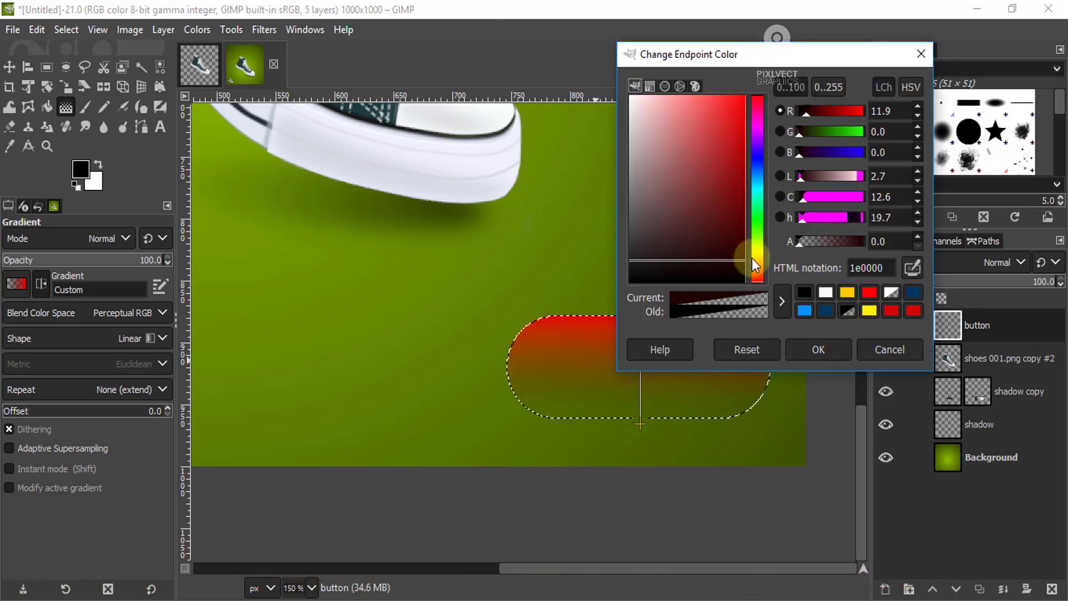
{"action": "left_click", "coordinate": [892, 312]}
{"action": "left_click_drag", "start_coordinate": [726, 212], "coordinate": [745, 276]}
{"action": "left_click", "coordinate": [828, 349]}
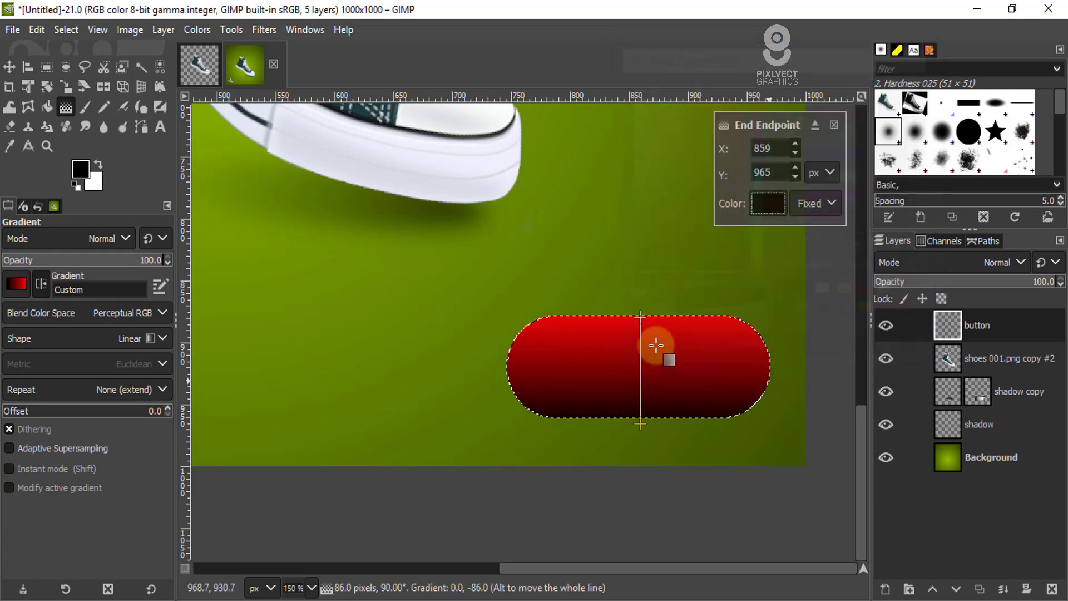
Step: Set the gradient's start endpoint to a brighter red, and clear the selection once the gradient is applied
{"action": "left_click", "coordinate": [639, 315]}
{"action": "left_click", "coordinate": [770, 202]}
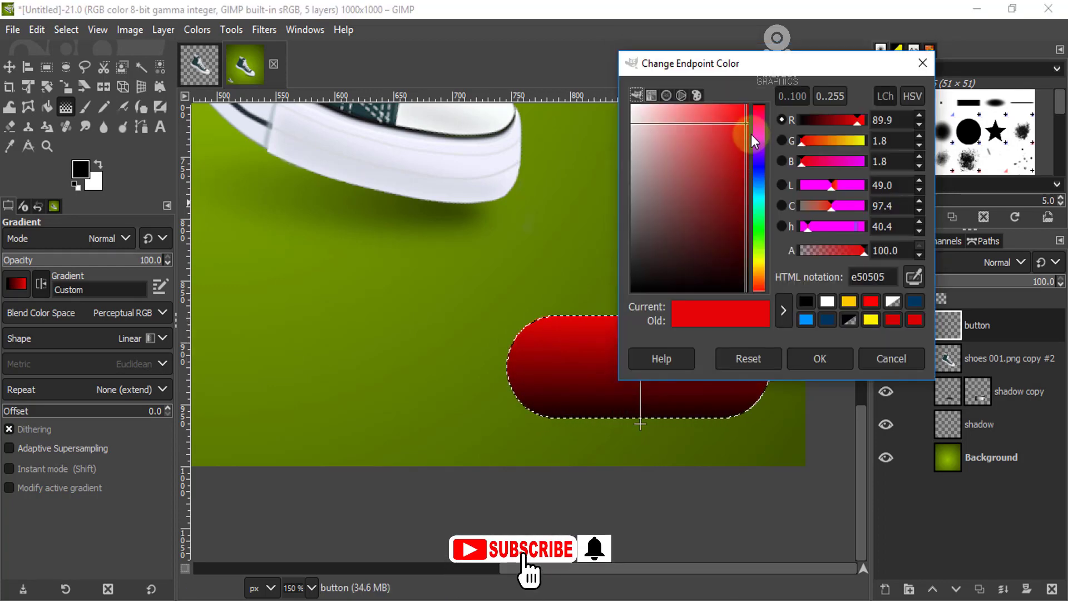
{"action": "left_click", "coordinate": [838, 356]}
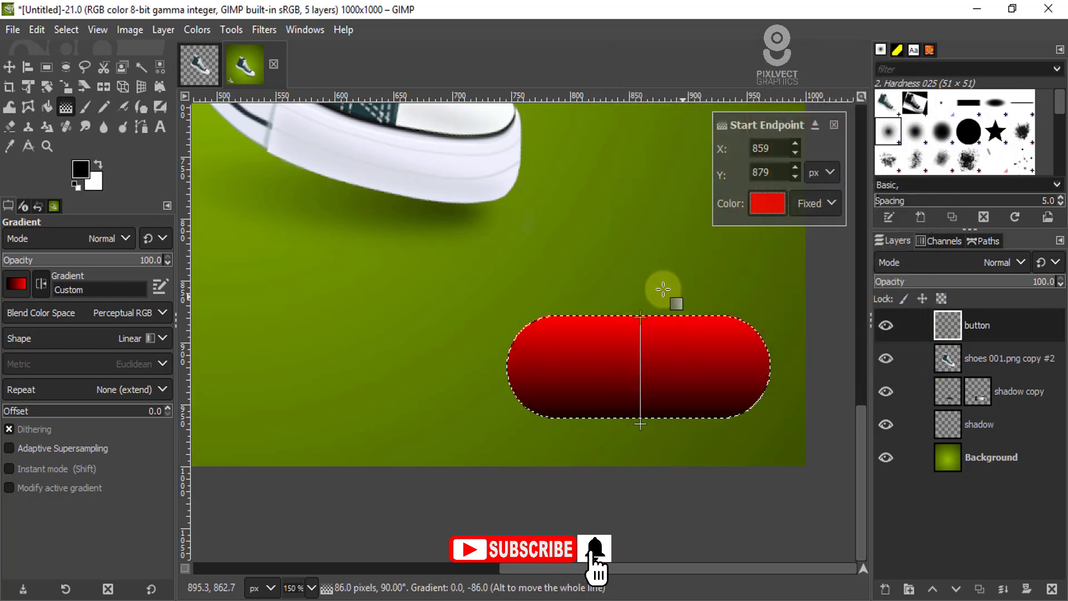
{"action": "key", "text": "m"}
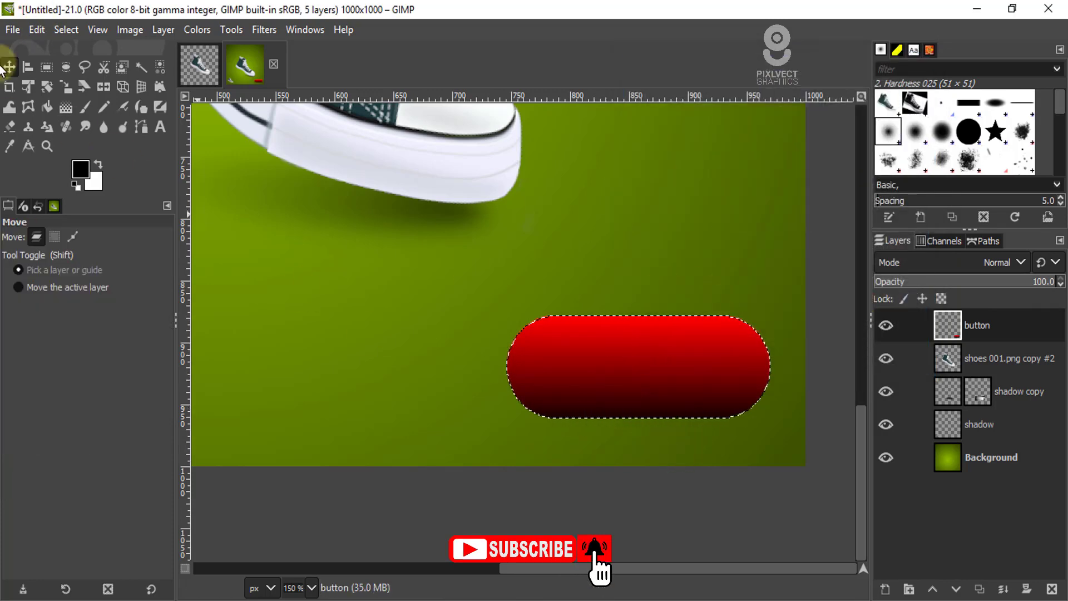
{"action": "left_click", "coordinate": [65, 29]}
{"action": "left_click", "coordinate": [84, 71]}
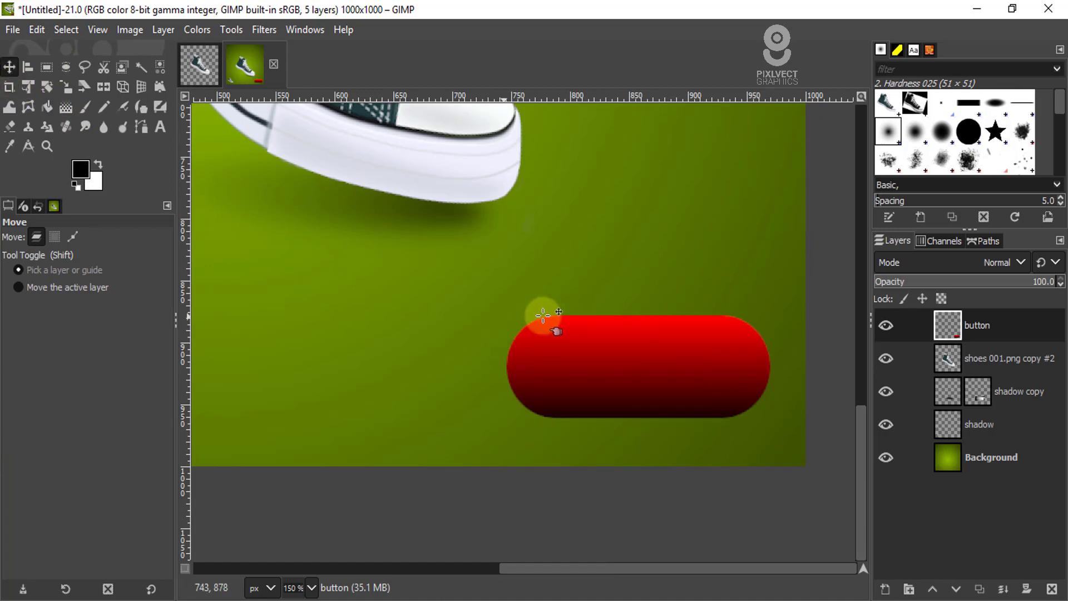
Step: Switch to the star shoes Notepad file, copy the line STAR SHOES, and return to the GIMP image
{"action": "scroll", "coordinate": [543, 312], "scroll_direction": "down", "scroll_amount": 4}
{"action": "scroll", "coordinate": [603, 309], "scroll_direction": "up", "scroll_amount": 1}
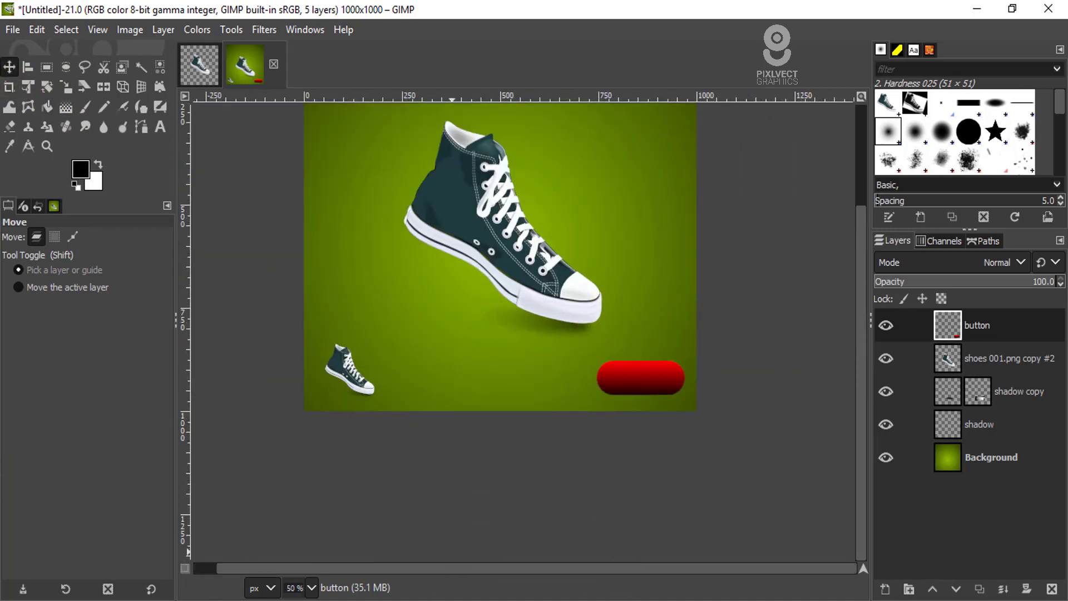
{"action": "left_click", "coordinate": [448, 598]}
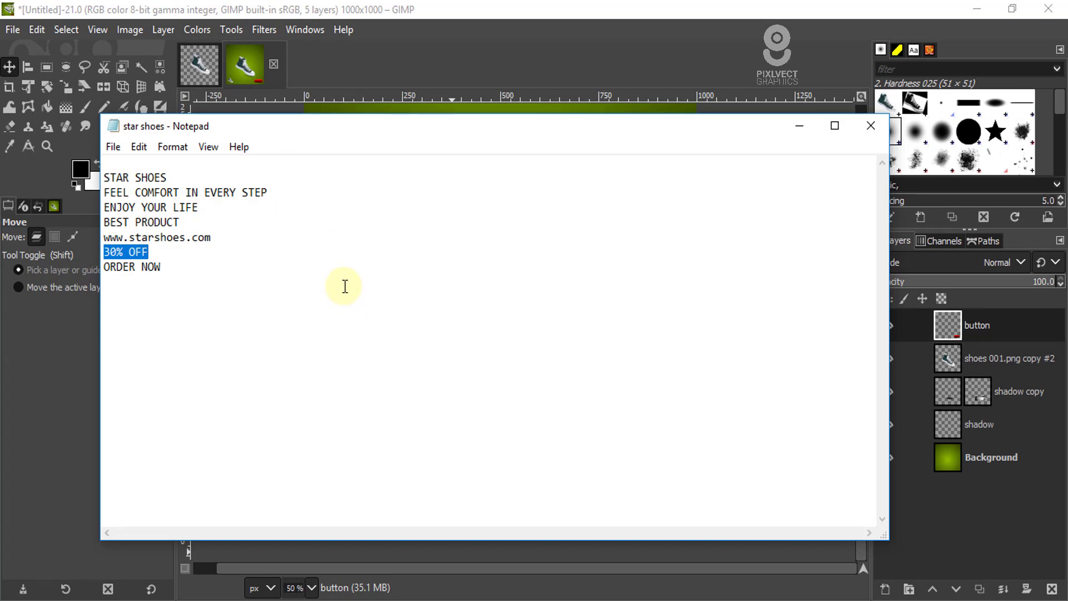
{"action": "left_click_drag", "start_coordinate": [168, 178], "coordinate": [97, 177]}
{"action": "key", "text": "ctrl+c"}
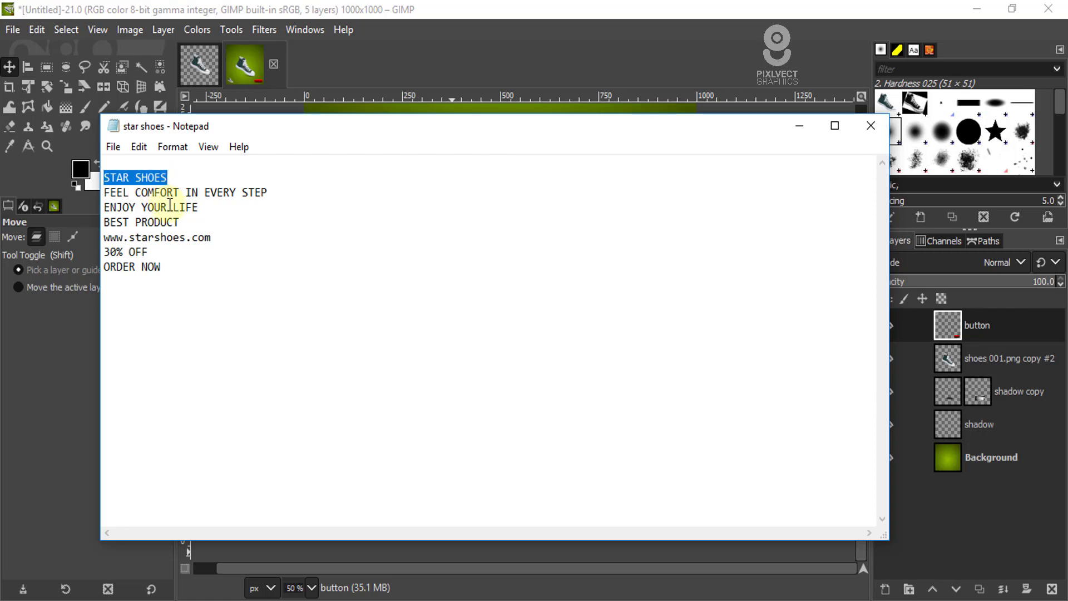
{"action": "left_click", "coordinate": [800, 126]}
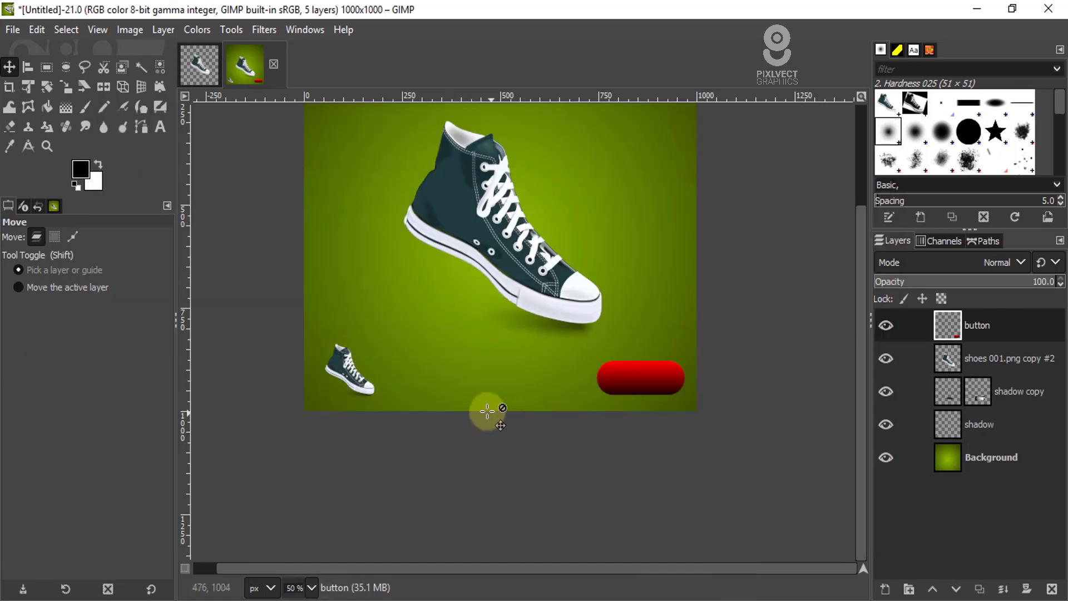
Step: Add the copied text STAR SHOES to the image below the large shoe and colour it white
{"action": "key", "text": "t"}
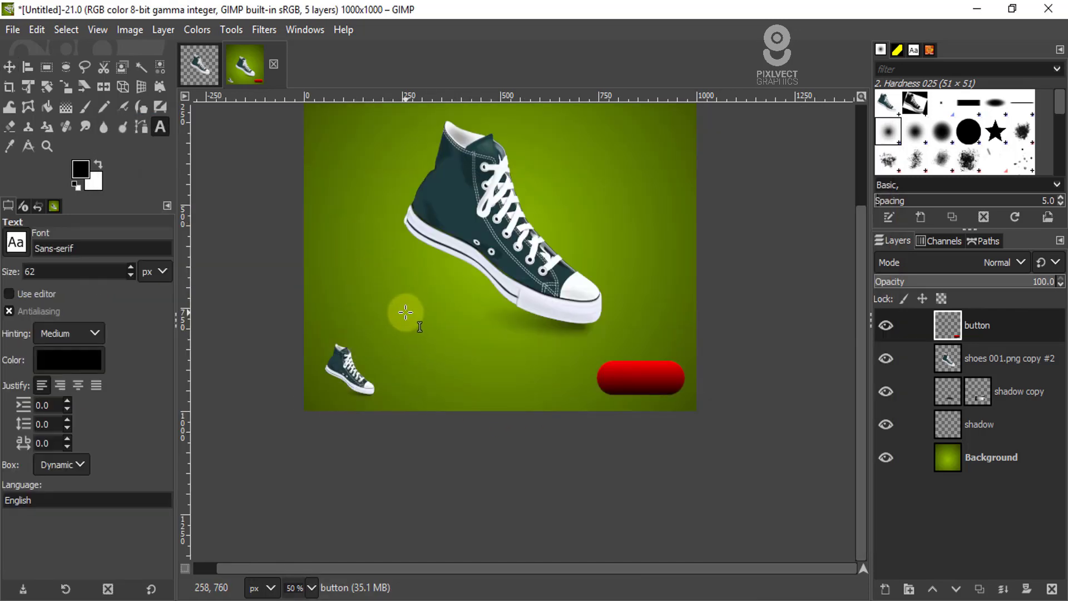
{"action": "scroll", "coordinate": [398, 295], "scroll_direction": "up", "scroll_amount": 1}
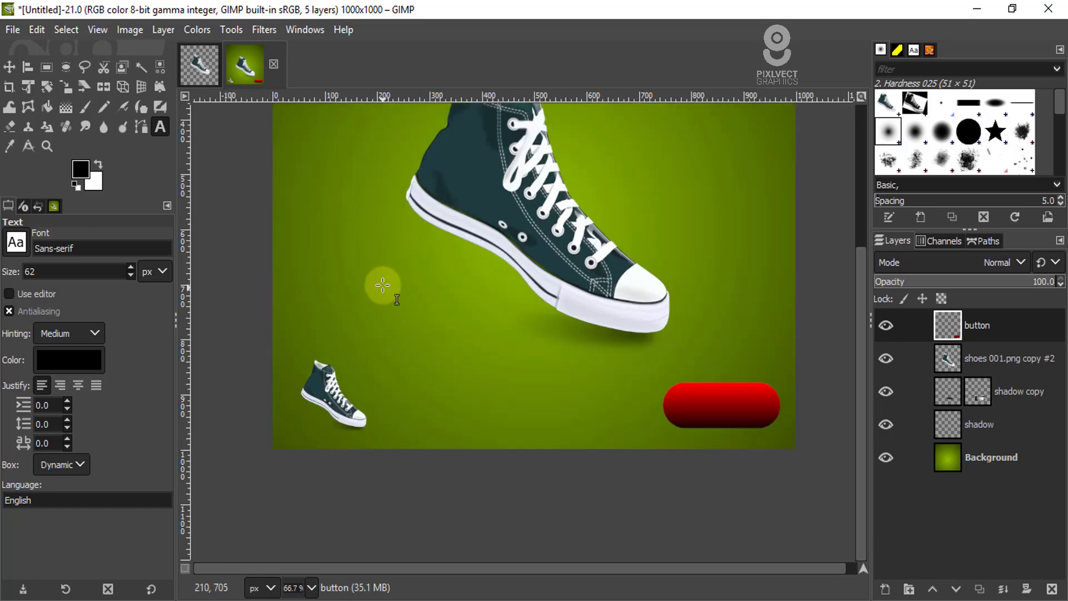
{"action": "left_click", "coordinate": [387, 281]}
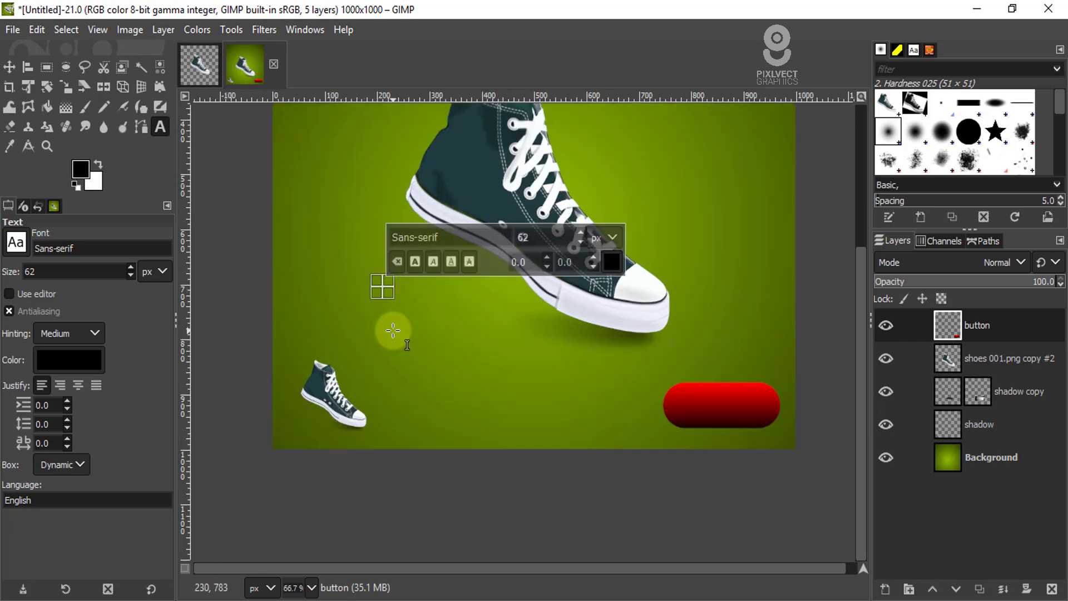
{"action": "key", "text": "ctrl+v"}
{"action": "key", "text": "ctrl+a"}
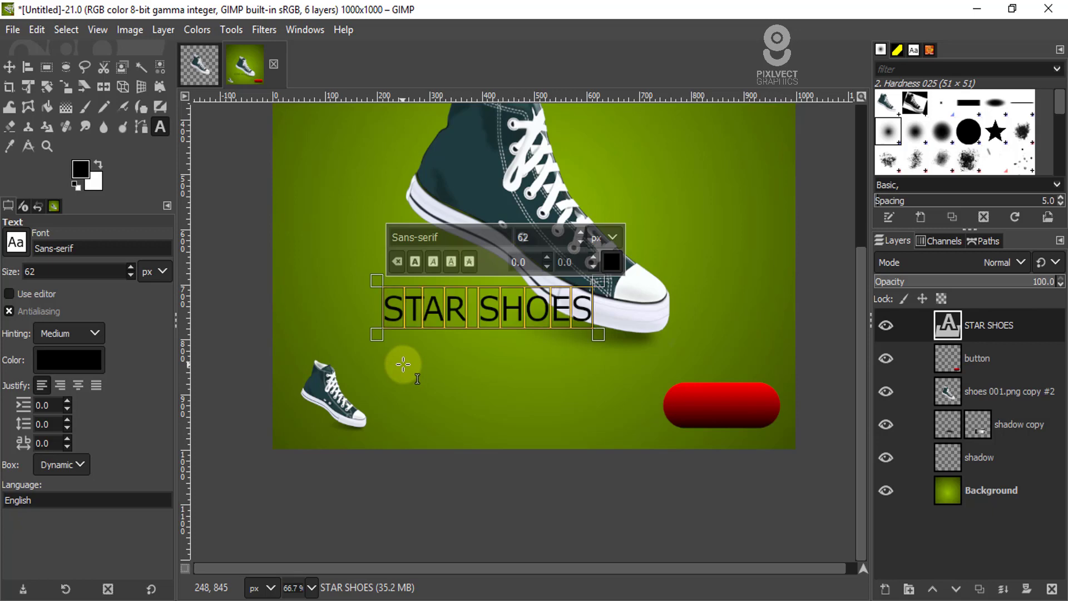
{"action": "left_click", "coordinate": [613, 261]}
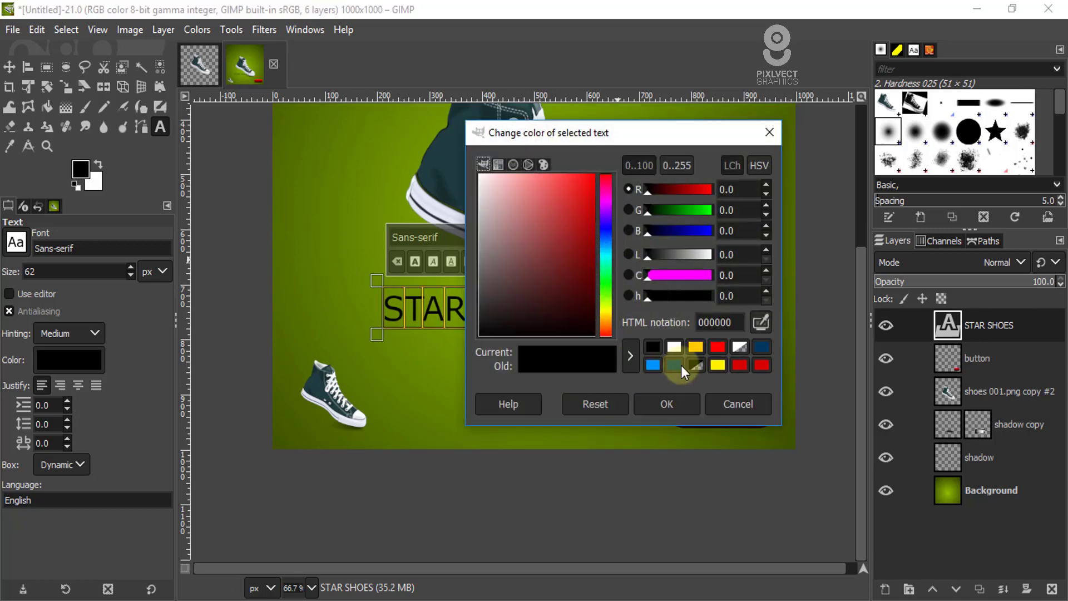
{"action": "left_click", "coordinate": [674, 348]}
{"action": "left_click", "coordinate": [683, 410]}
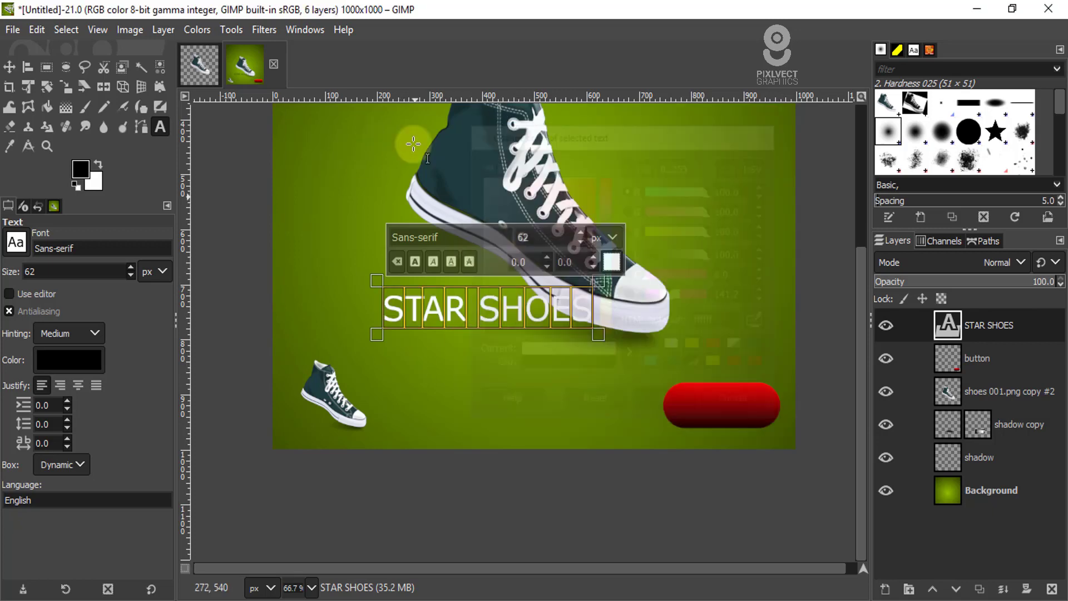
Step: Set the STAR SHOES text to the Roboto Bold font at 34 px
{"action": "left_click_drag", "start_coordinate": [451, 238], "coordinate": [240, 237]}
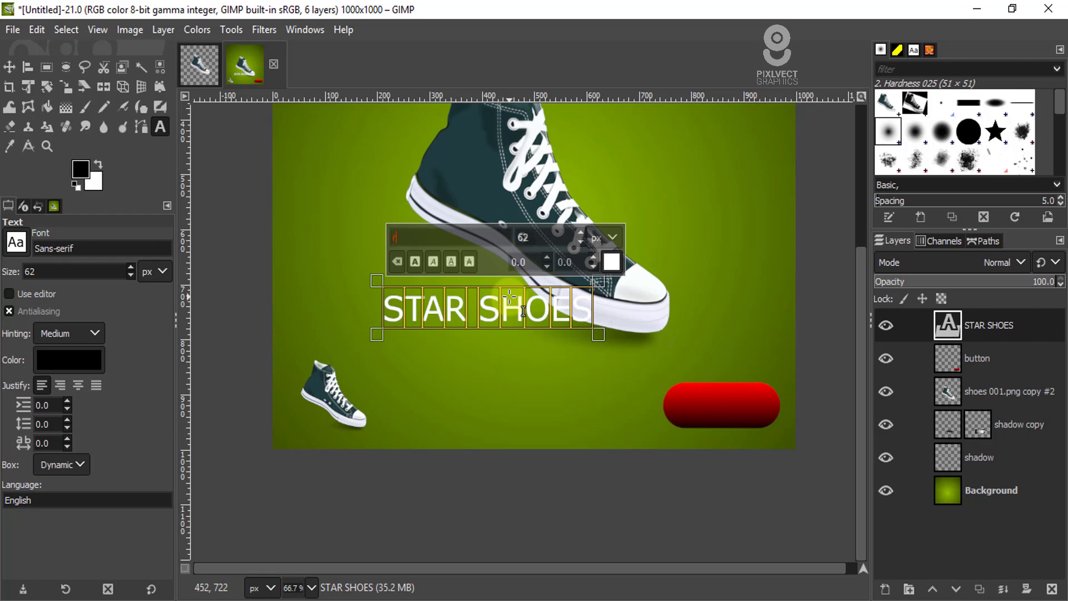
{"action": "type", "text": "oboto"}
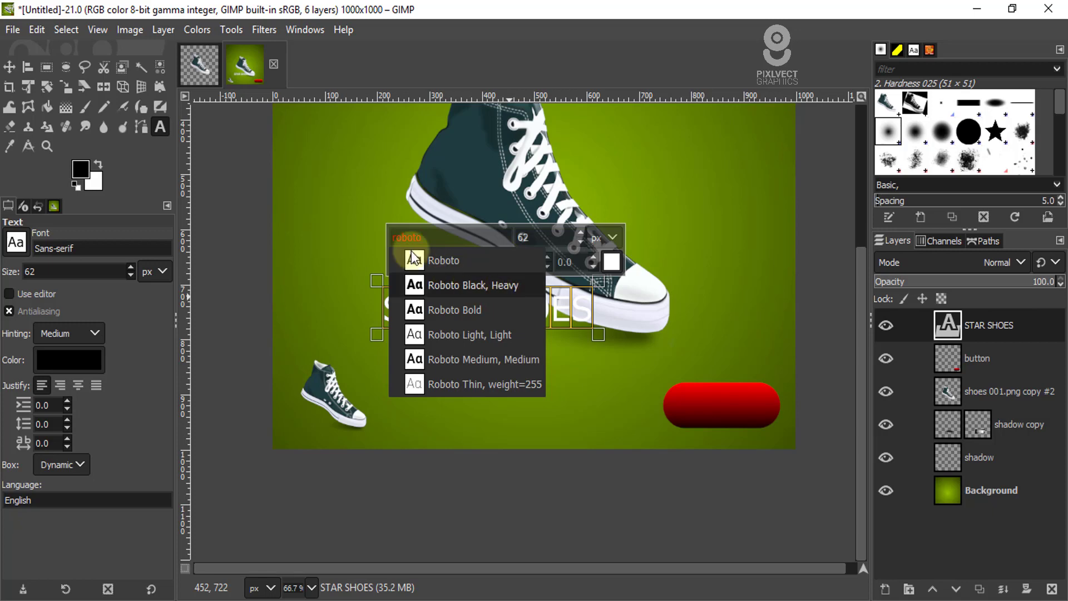
{"action": "left_click", "coordinate": [452, 310]}
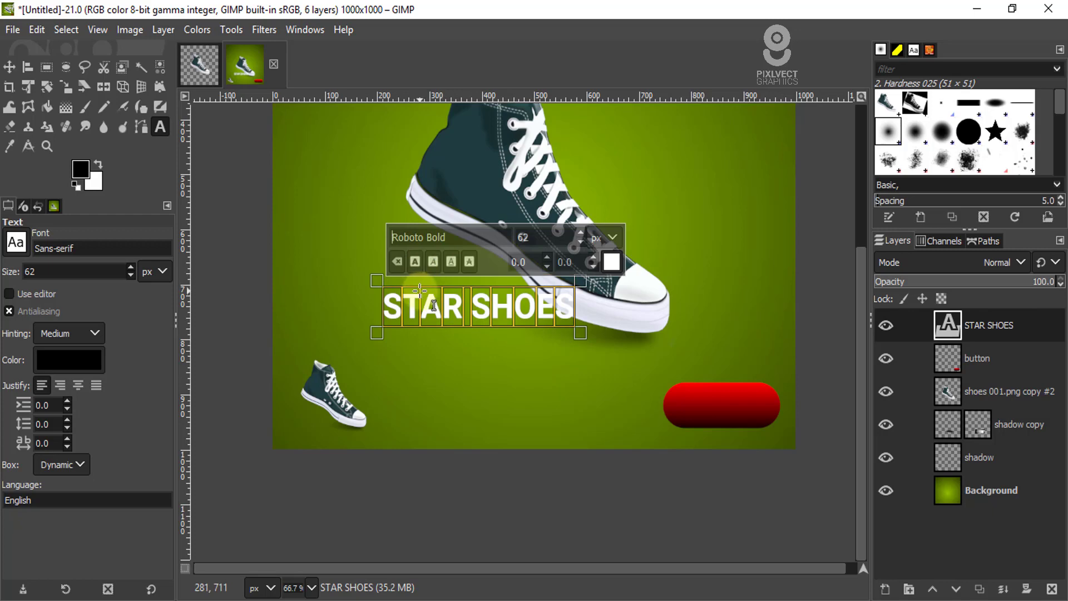
{"action": "left_click", "coordinate": [581, 243]}
{"action": "left_click", "coordinate": [582, 244]}
{"action": "left_click", "coordinate": [582, 244]}
{"action": "left_click", "coordinate": [581, 242]}
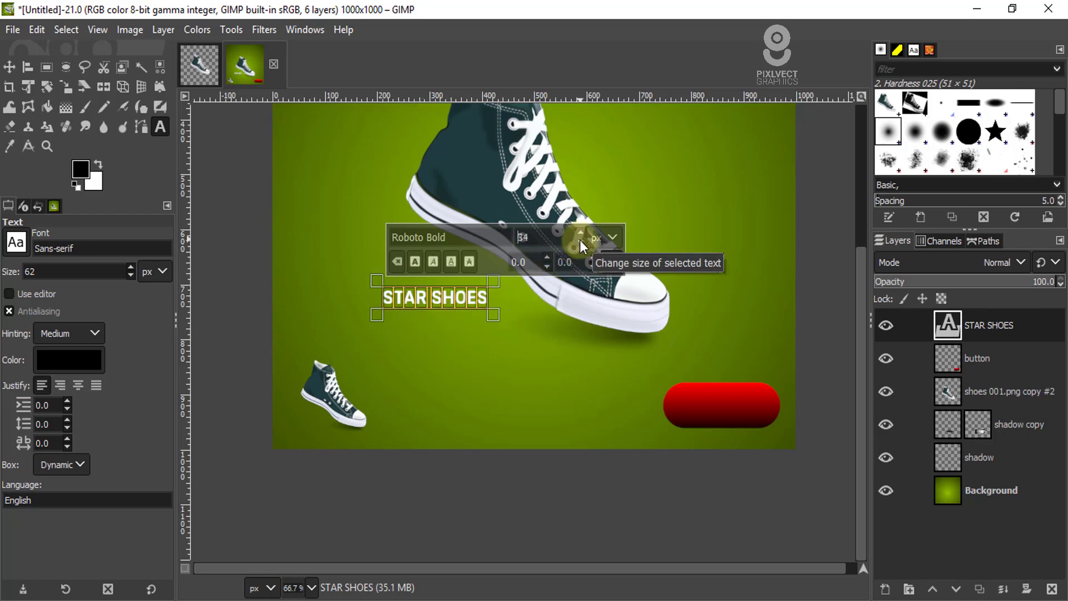
Step: Move the STAR SHOES text beside the small shoe, level with its sole
{"action": "left_click", "coordinate": [9, 67]}
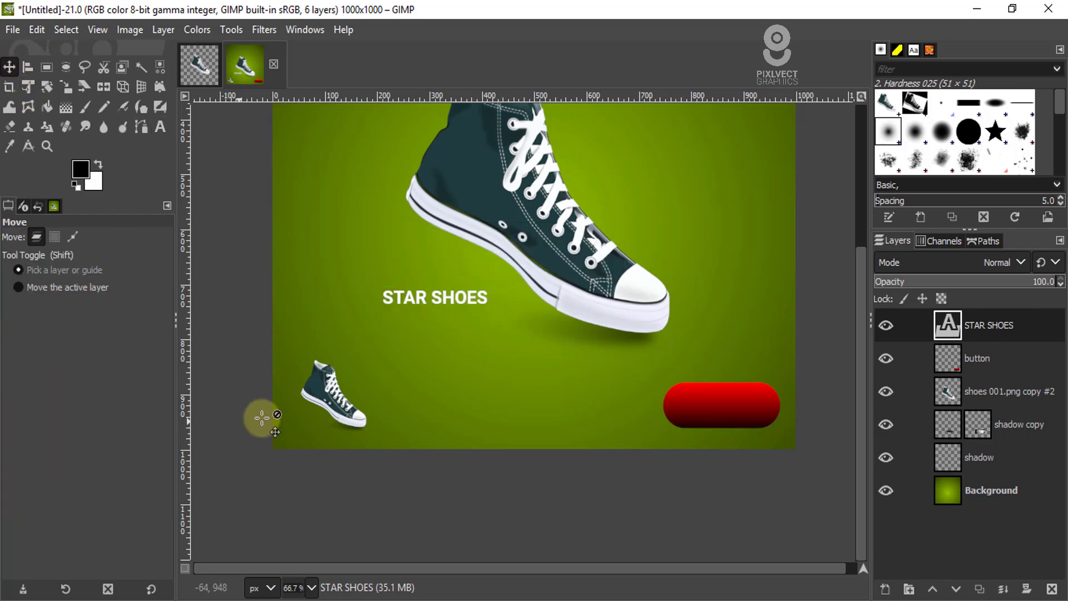
{"action": "scroll", "coordinate": [264, 418], "scroll_direction": "up", "scroll_amount": 2}
{"action": "left_click_drag", "start_coordinate": [564, 167], "coordinate": [552, 442]}
{"action": "scroll", "coordinate": [228, 389], "scroll_direction": "down", "scroll_amount": 3}
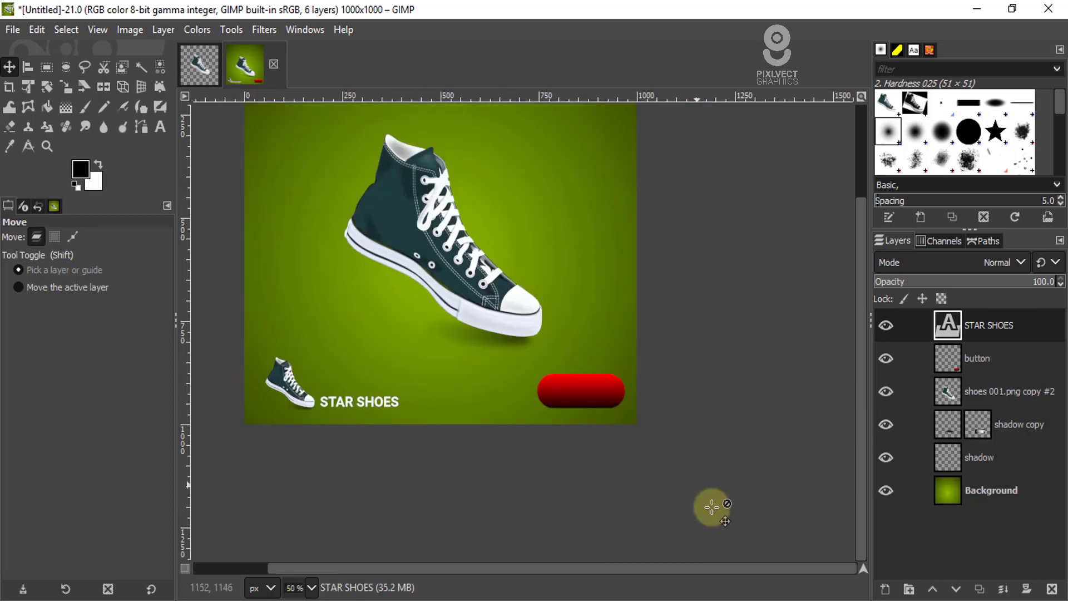
Step: Switch to the star shoes Notepad file, copy the line ORDER NOW, and return to the GIMP image
{"action": "scroll", "coordinate": [552, 414], "scroll_direction": "up", "scroll_amount": 1}
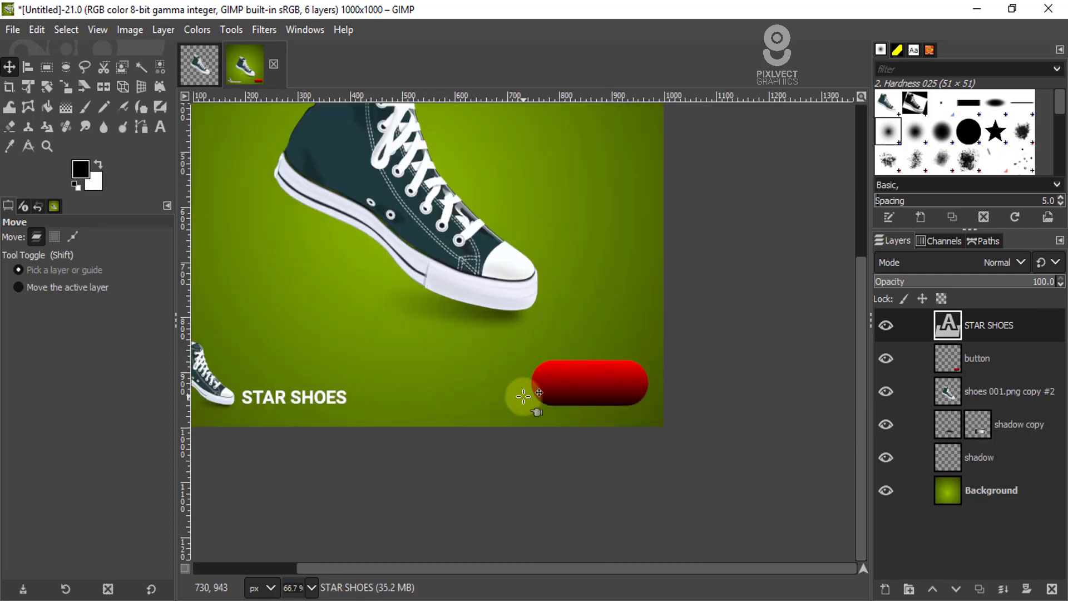
{"action": "left_click", "coordinate": [459, 599]}
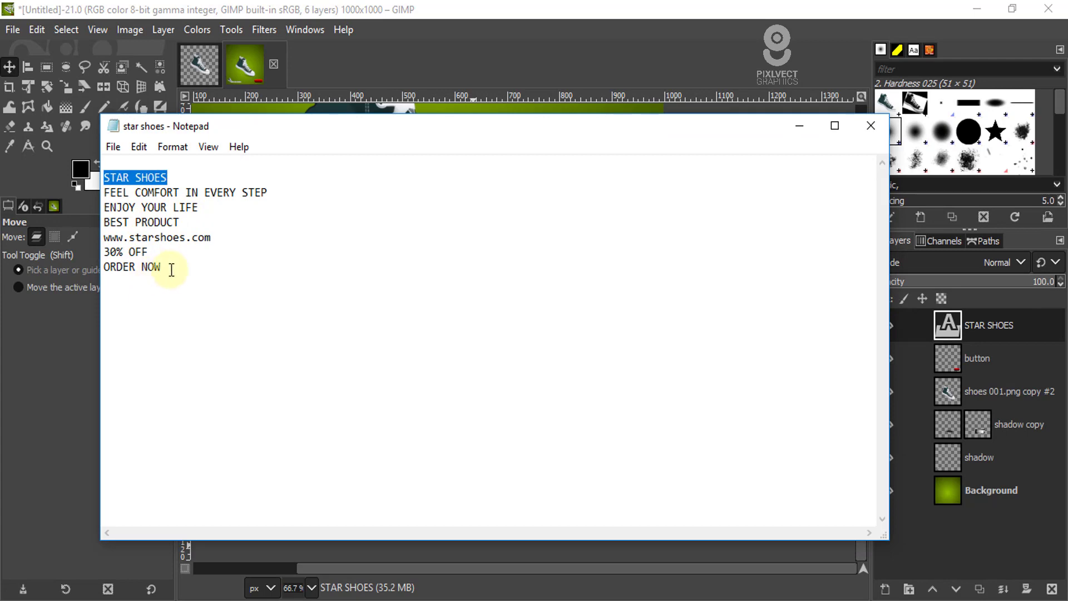
{"action": "left_click_drag", "start_coordinate": [171, 270], "coordinate": [1, 266]}
{"action": "right_click", "coordinate": [147, 271]}
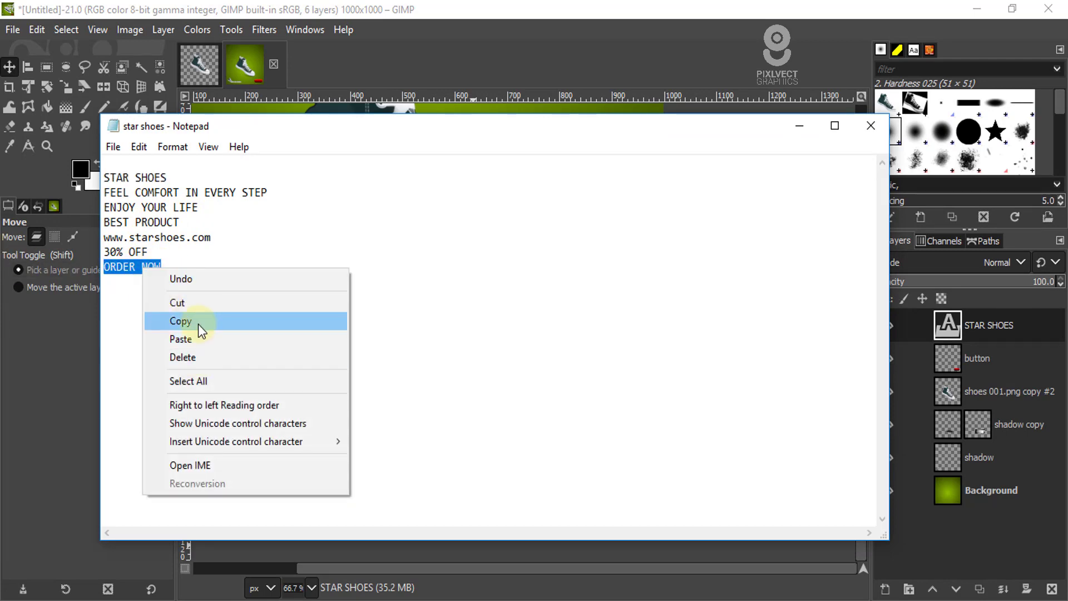
{"action": "left_click", "coordinate": [194, 322]}
{"action": "left_click", "coordinate": [799, 125]}
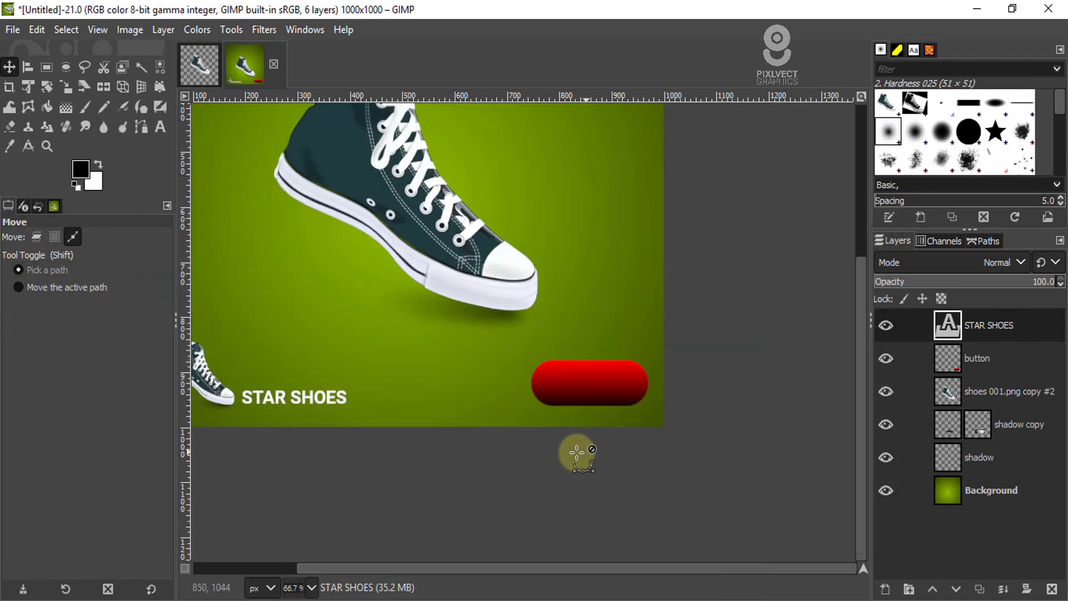
Step: Add the copied text ORDER NOW near the red button and colour it white
{"action": "key", "text": "t"}
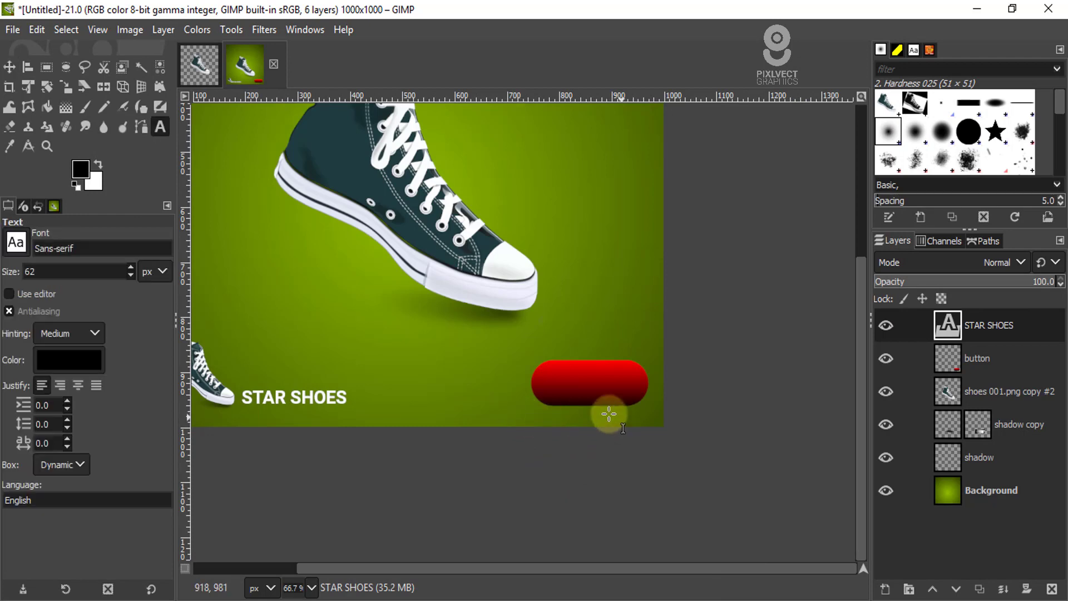
{"action": "left_click", "coordinate": [420, 328]}
{"action": "key", "text": "ctrl+v"}
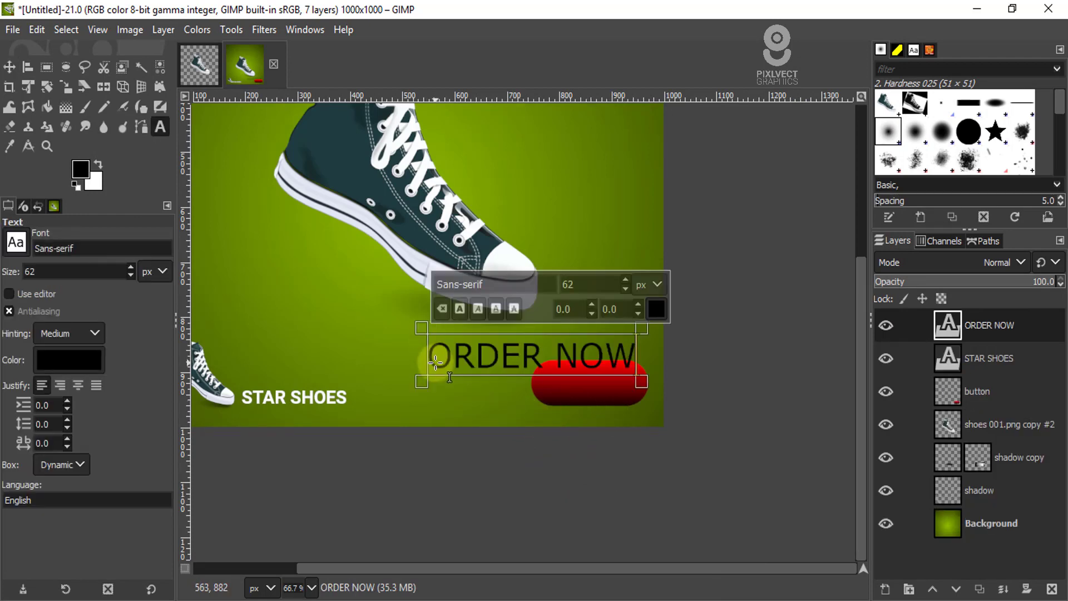
{"action": "key", "text": "ctrl+a"}
{"action": "left_click", "coordinate": [657, 308]}
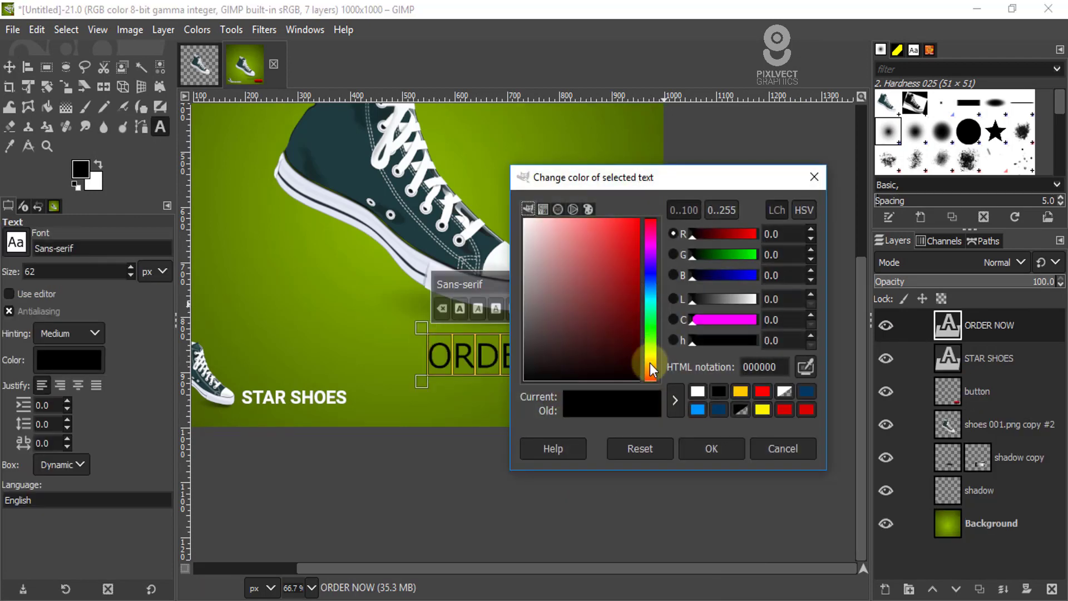
{"action": "left_click", "coordinate": [696, 393]}
{"action": "left_click", "coordinate": [709, 449]}
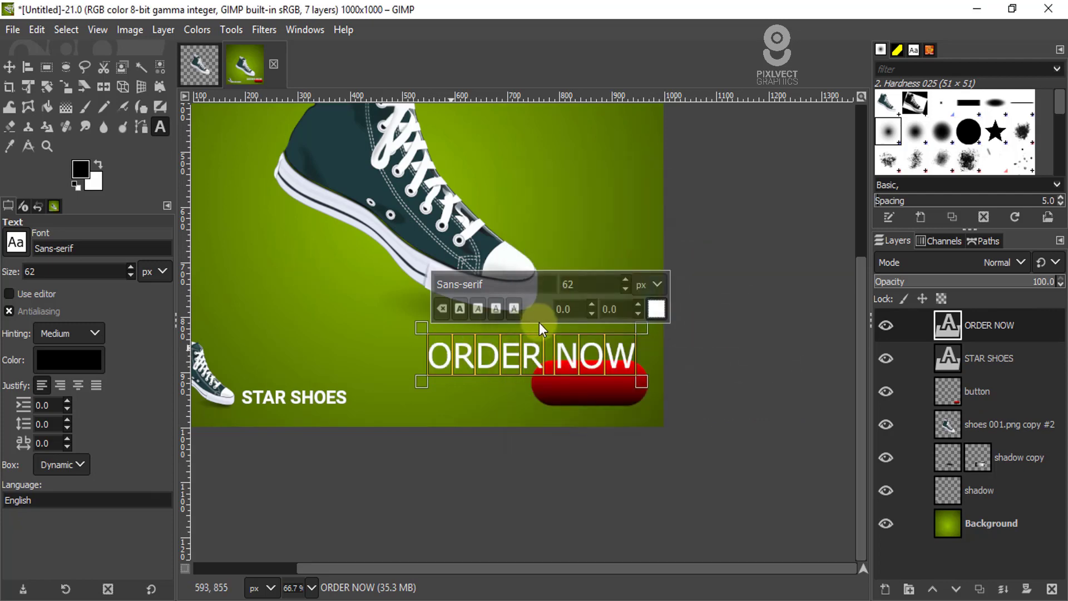
Step: Set the ORDER NOW text to the Roboto Black, Heavy font at 33 px
{"action": "left_click", "coordinate": [488, 291]}
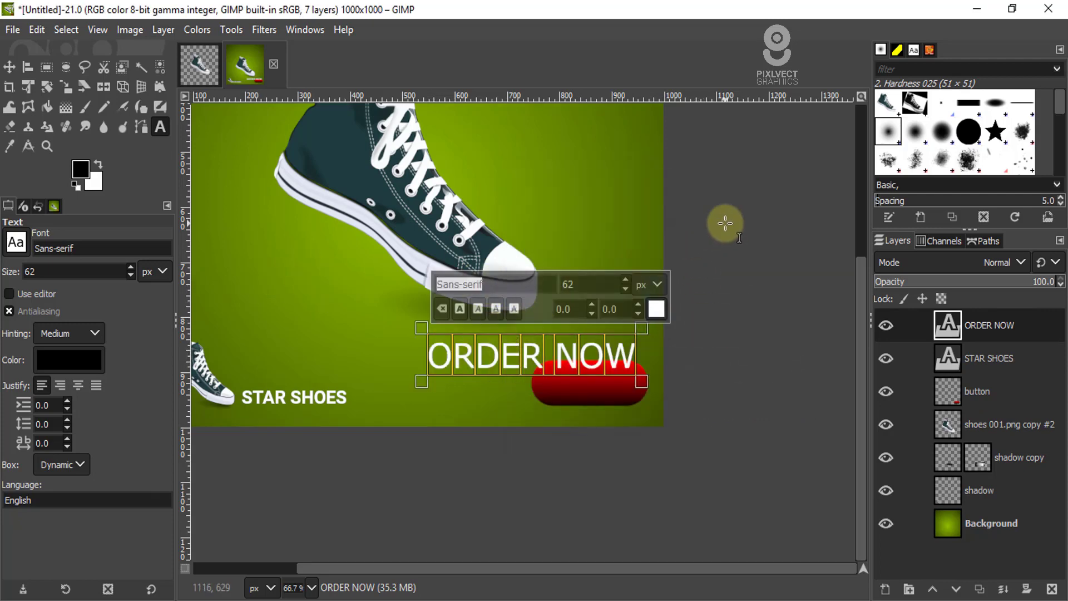
{"action": "type", "text": "roboto"}
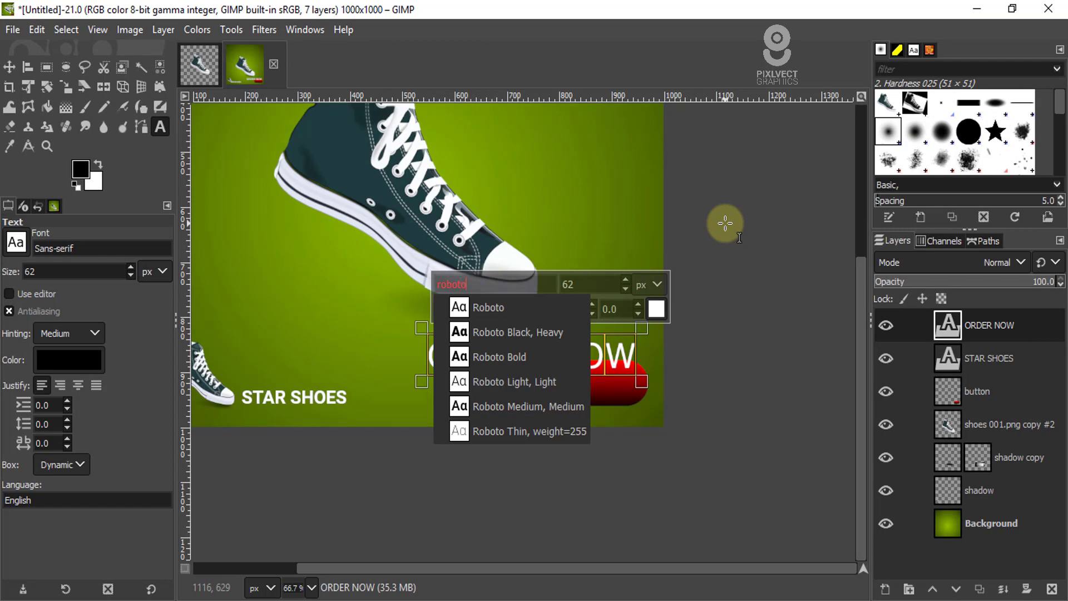
{"action": "left_click", "coordinate": [497, 333]}
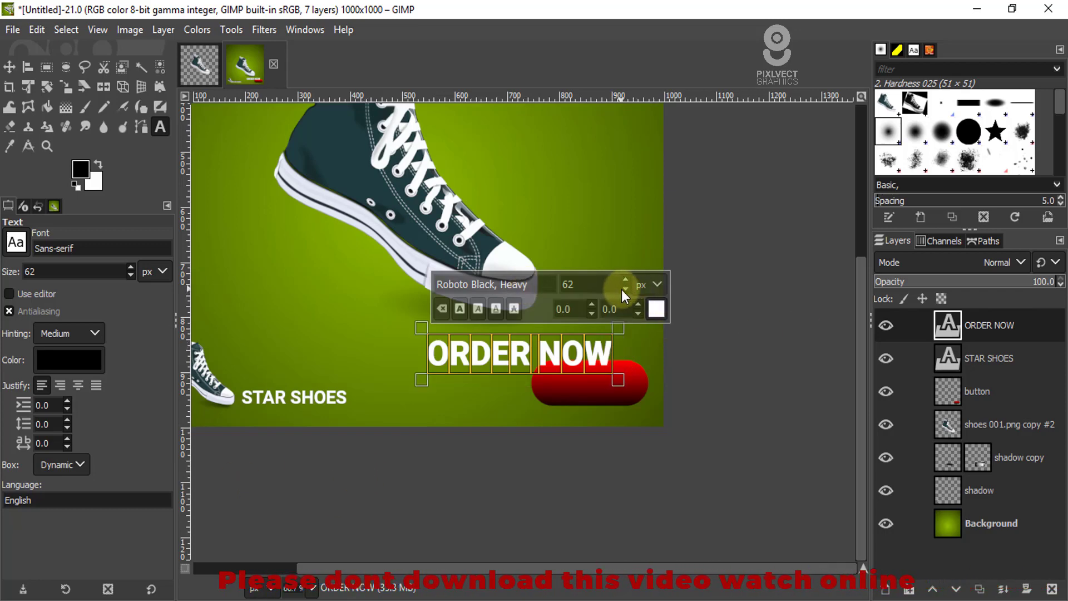
{"action": "scroll", "coordinate": [625, 289], "scroll_direction": "down", "scroll_amount": 7}
{"action": "scroll", "coordinate": [629, 288], "scroll_direction": "down", "scroll_amount": 10}
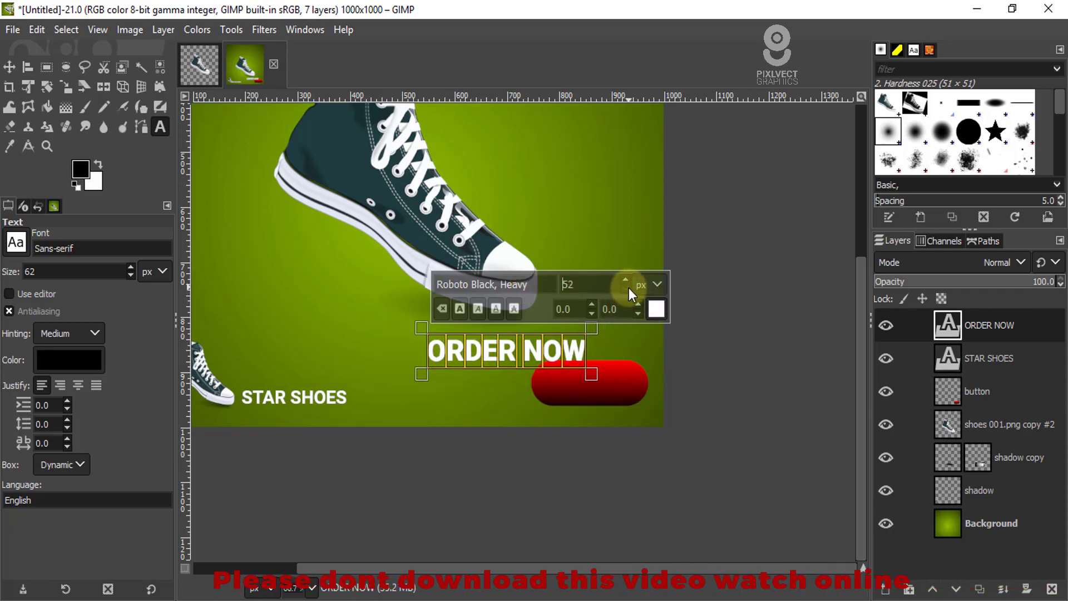
{"action": "scroll", "coordinate": [629, 287], "scroll_direction": "down", "scroll_amount": 11}
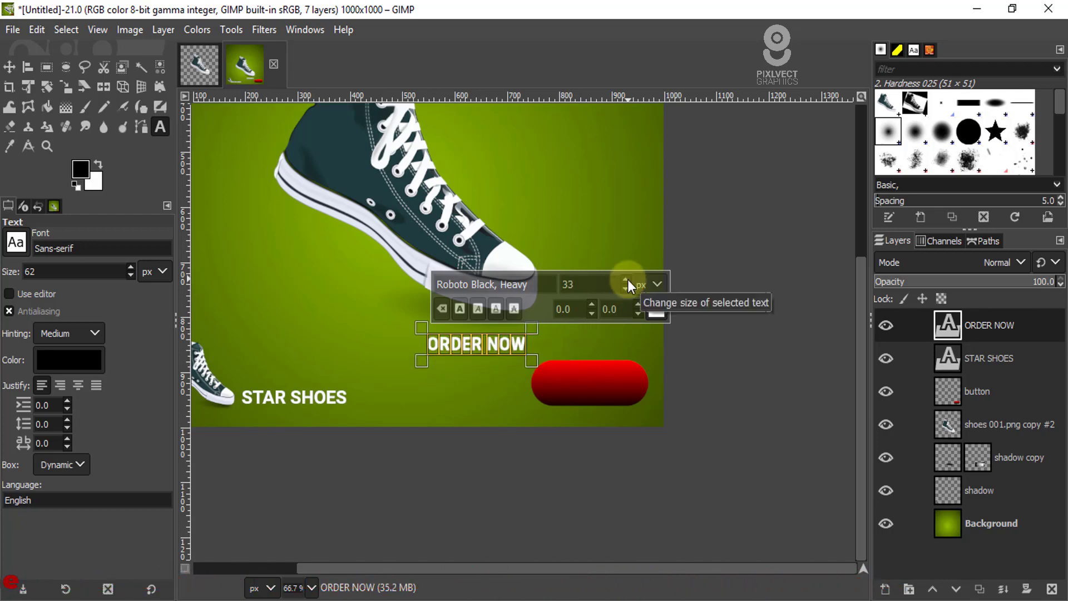
Step: Move the ORDER NOW text onto the centre of the red button
{"action": "left_click", "coordinate": [10, 67]}
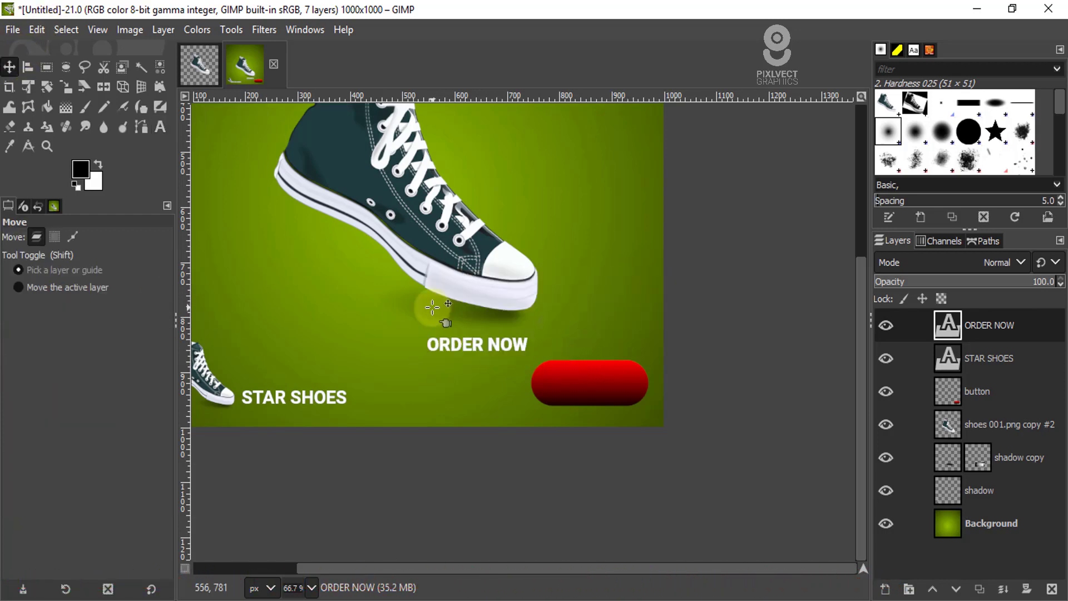
{"action": "left_click_drag", "start_coordinate": [497, 351], "coordinate": [607, 385]}
{"action": "scroll", "coordinate": [577, 372], "scroll_direction": "down", "scroll_amount": 2}
{"action": "scroll", "coordinate": [578, 372], "scroll_direction": "up", "scroll_amount": 1}
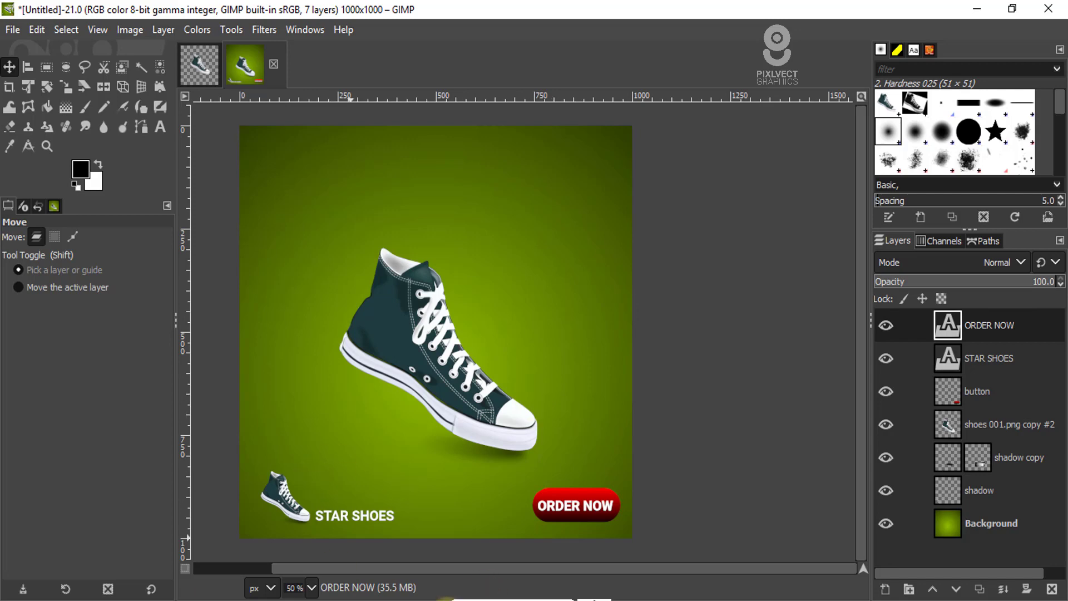
Step: Switch to the star shoes Notepad file, copy the line FEEL COMFORT IN EVERY STEP, and return to the GIMP image
{"action": "left_click", "coordinate": [486, 599]}
{"action": "left_click_drag", "start_coordinate": [275, 192], "coordinate": [97, 190]}
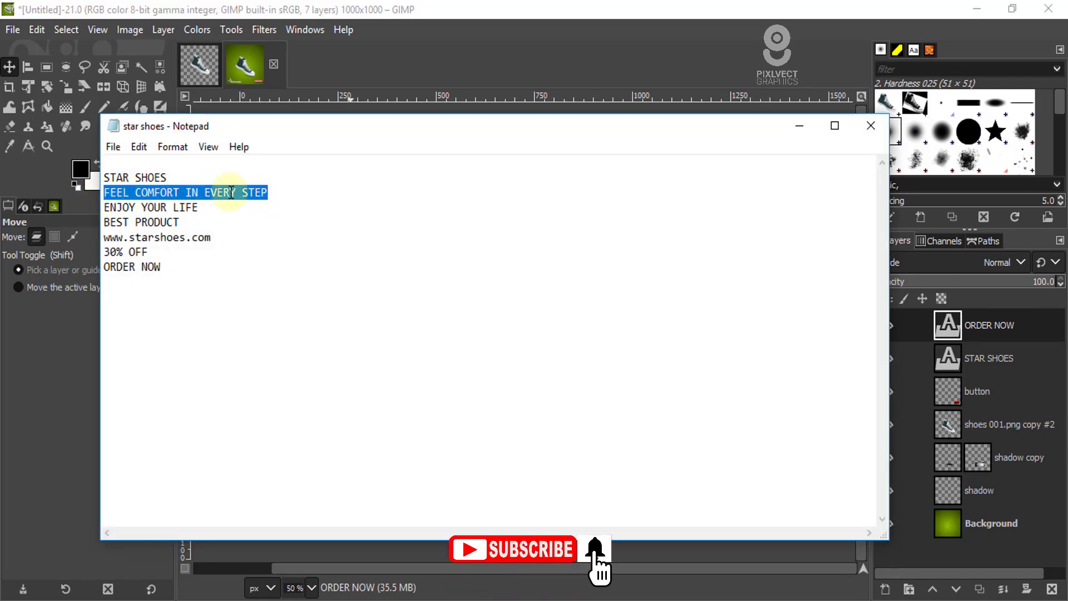
{"action": "right_click", "coordinate": [250, 192]}
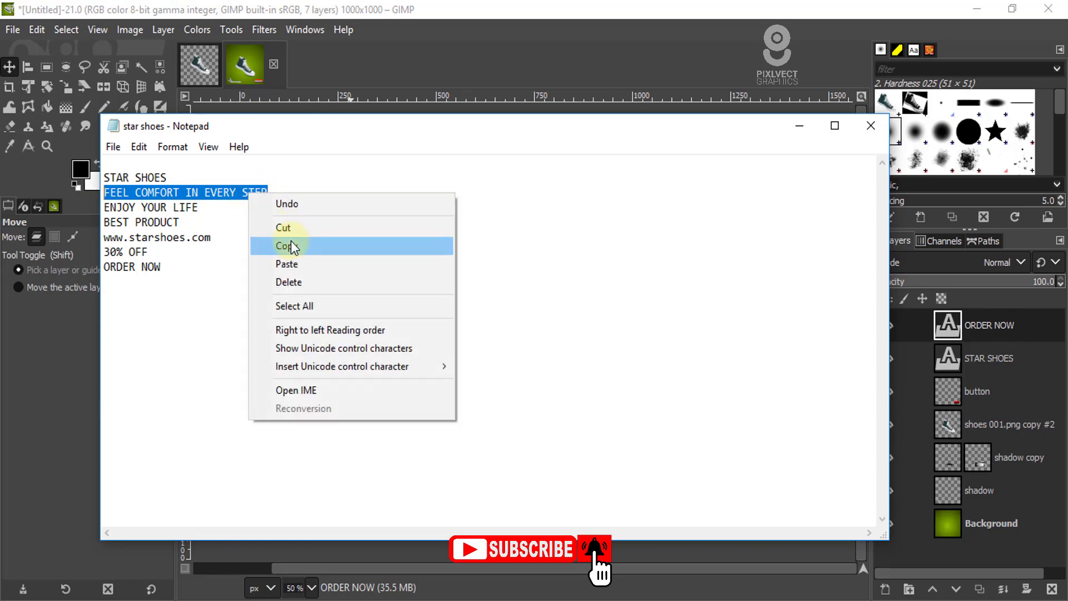
{"action": "left_click", "coordinate": [291, 243]}
{"action": "left_click", "coordinate": [799, 125]}
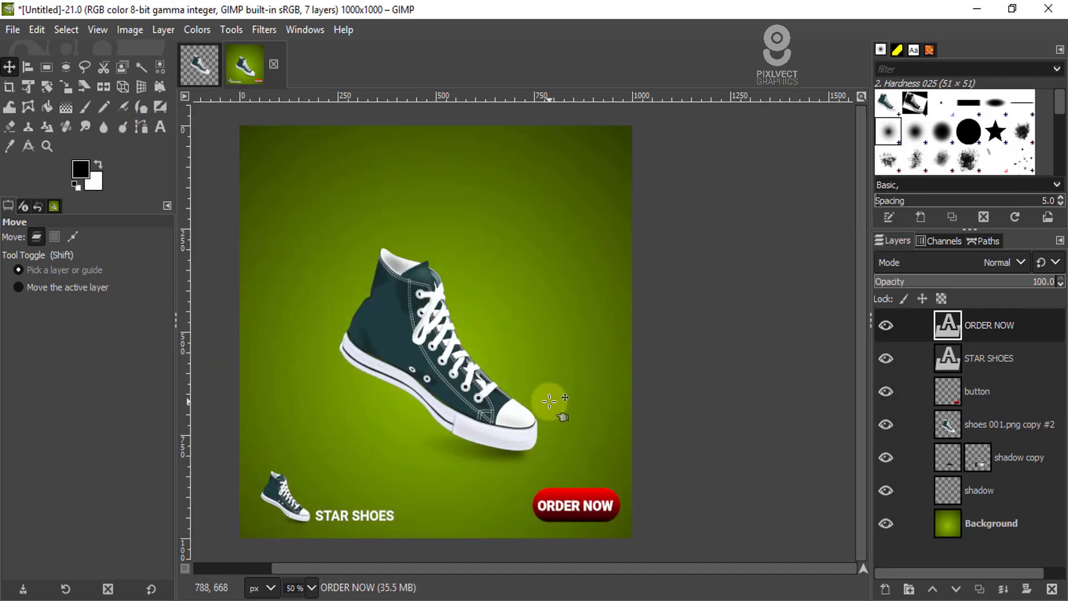
Step: Add the copied text FEEL COMFORT IN EVERY STEP above the large shoe in white, with the Roboto Bold font
{"action": "key", "text": "t"}
{"action": "left_click", "coordinate": [413, 212]}
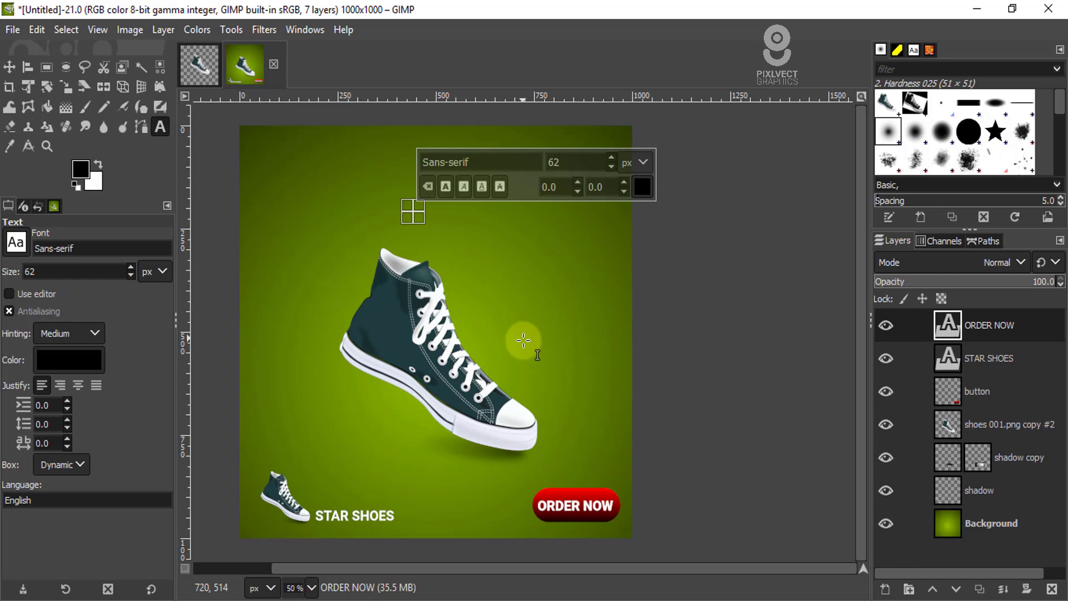
{"action": "key", "text": "ctrl+v"}
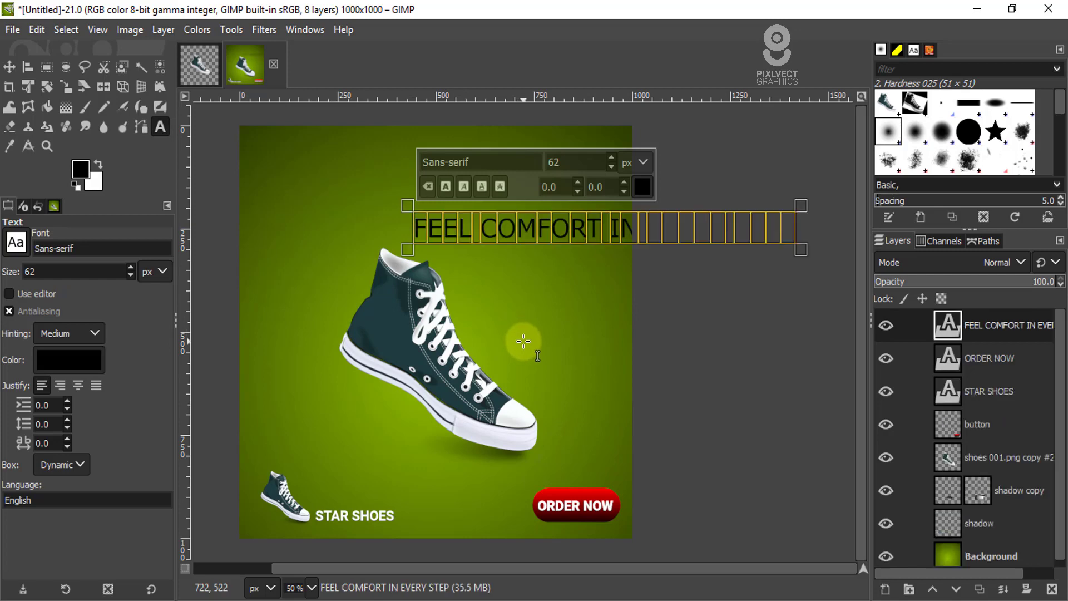
{"action": "left_click", "coordinate": [643, 187]}
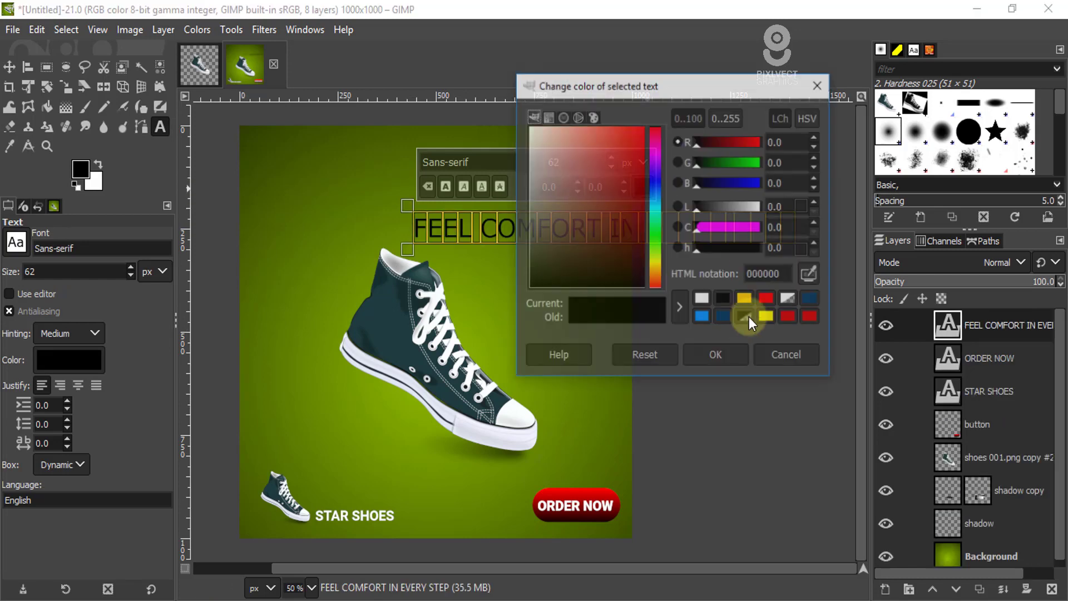
{"action": "left_click", "coordinate": [701, 298]}
{"action": "left_click", "coordinate": [723, 350]}
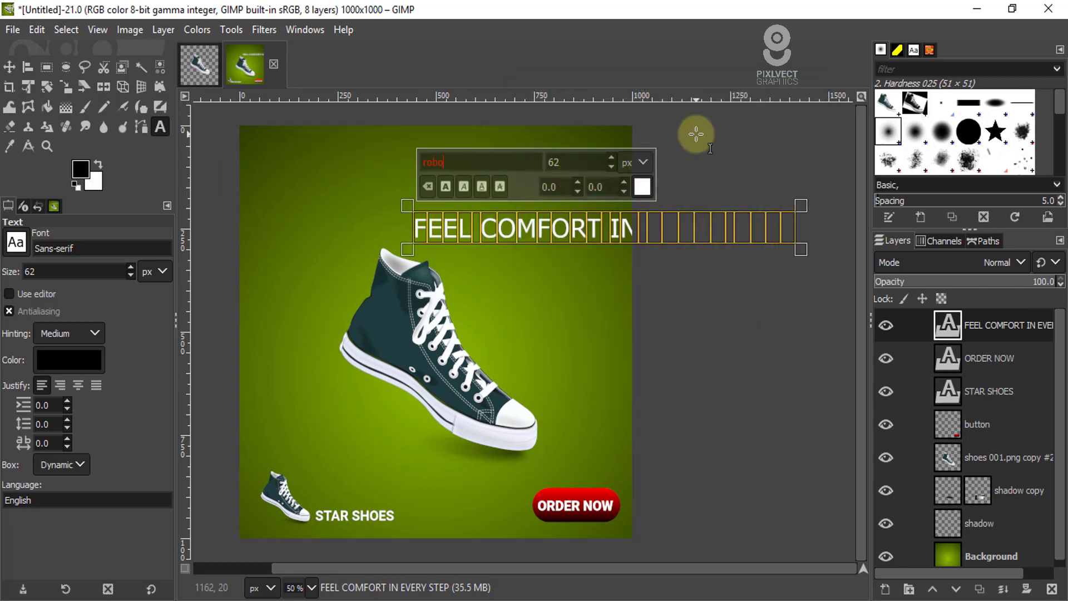
{"action": "left_click", "coordinate": [464, 232]}
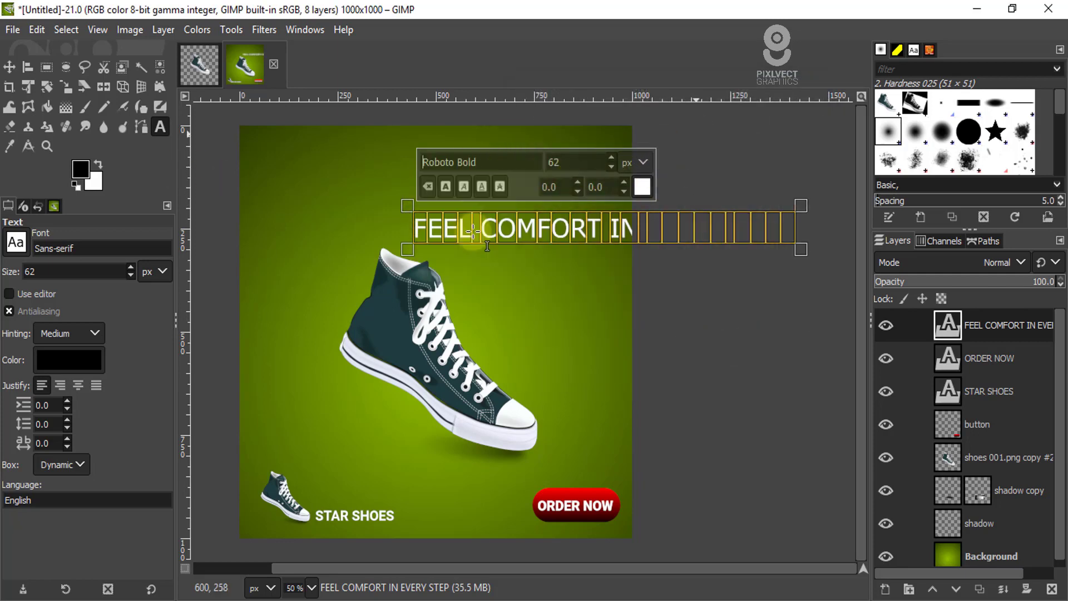
Step: Set the FEEL COMFORT IN EVERY STEP text to 45 px and move it to the canvas's upper-left corner
{"action": "left_click_drag", "start_coordinate": [572, 161], "coordinate": [304, 154]}
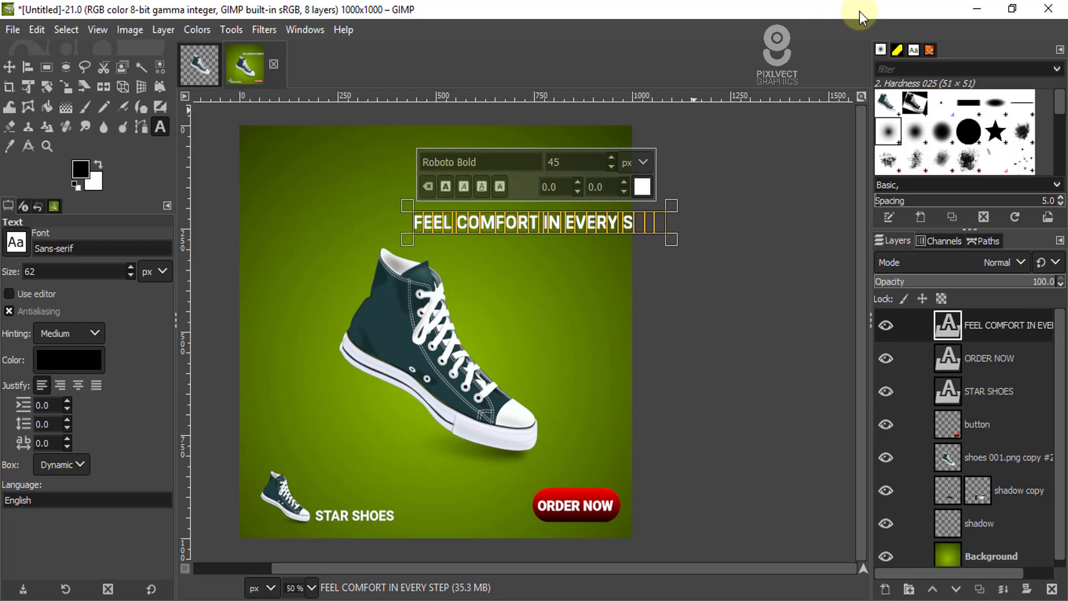
{"action": "left_click", "coordinate": [9, 67]}
{"action": "left_click_drag", "start_coordinate": [483, 227], "coordinate": [320, 151]}
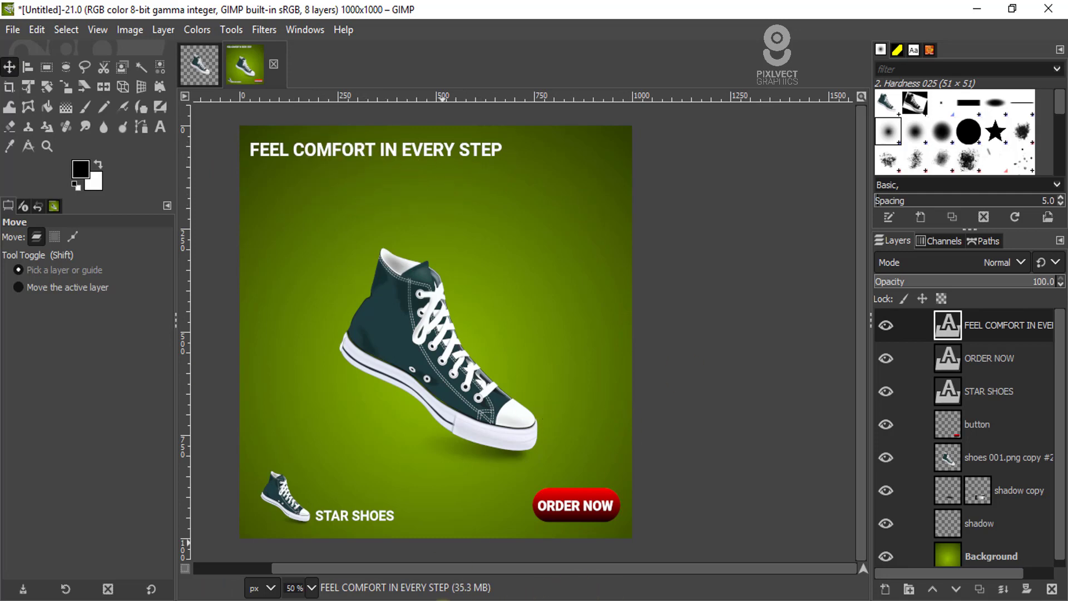
Step: Switch to the star shoes Notepad file, copy the line ENJOY YOUR LIFE, and return to the GIMP image
{"action": "left_click", "coordinate": [443, 600]}
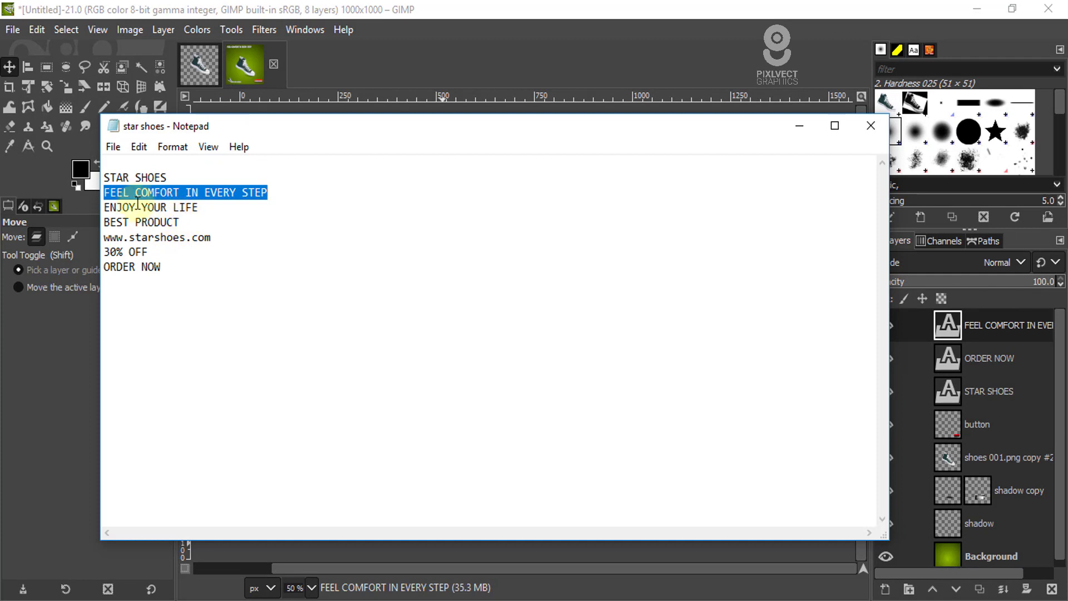
{"action": "left_click_drag", "start_coordinate": [202, 207], "coordinate": [12, 203]}
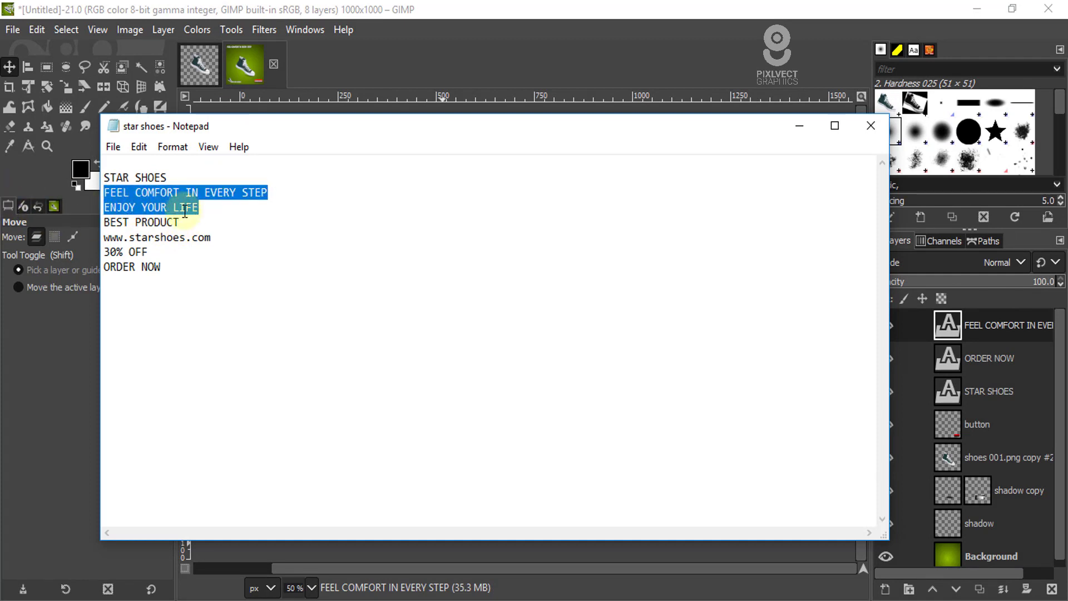
{"action": "left_click_drag", "start_coordinate": [200, 207], "coordinate": [98, 205]}
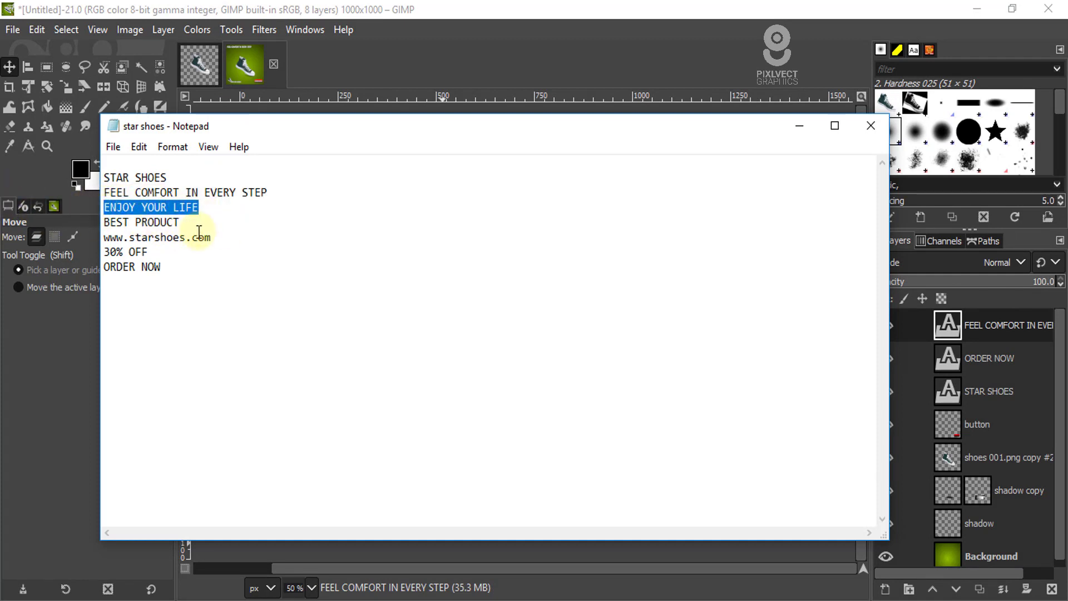
{"action": "left_click", "coordinate": [800, 127]}
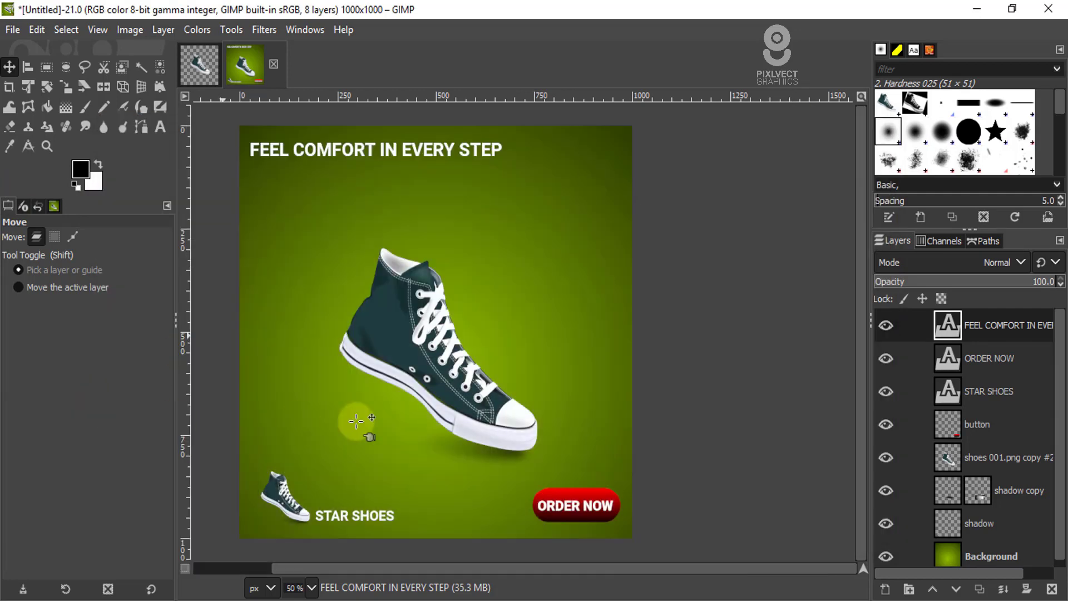
Step: Add the copied text ENJOY YOUR LIFE above the large shoe and colour it white
{"action": "key", "text": "t"}
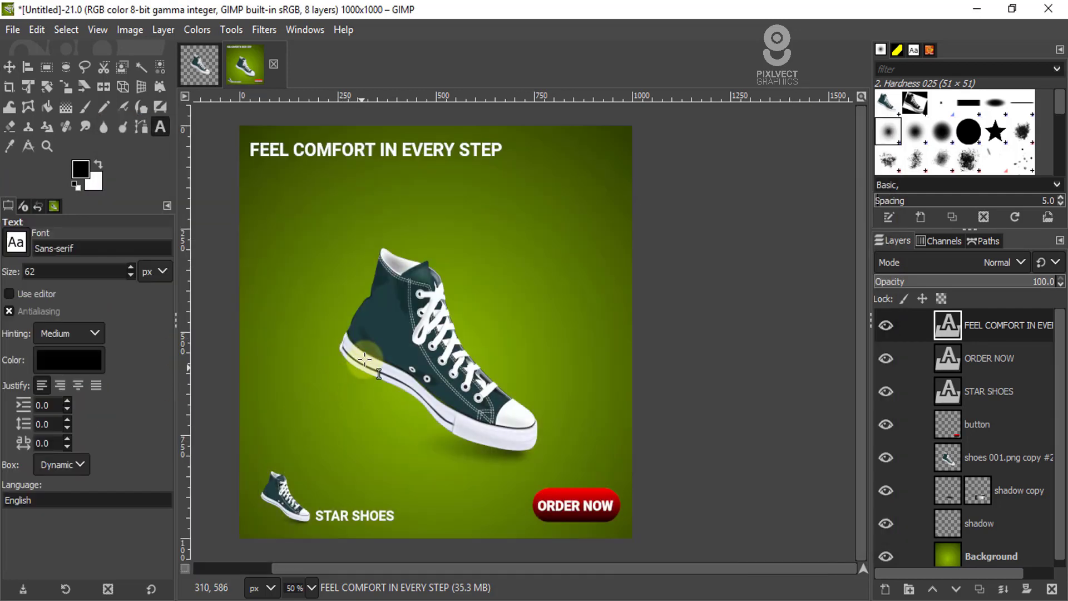
{"action": "left_click", "coordinate": [448, 236]}
{"action": "key", "text": "ctrl+v"}
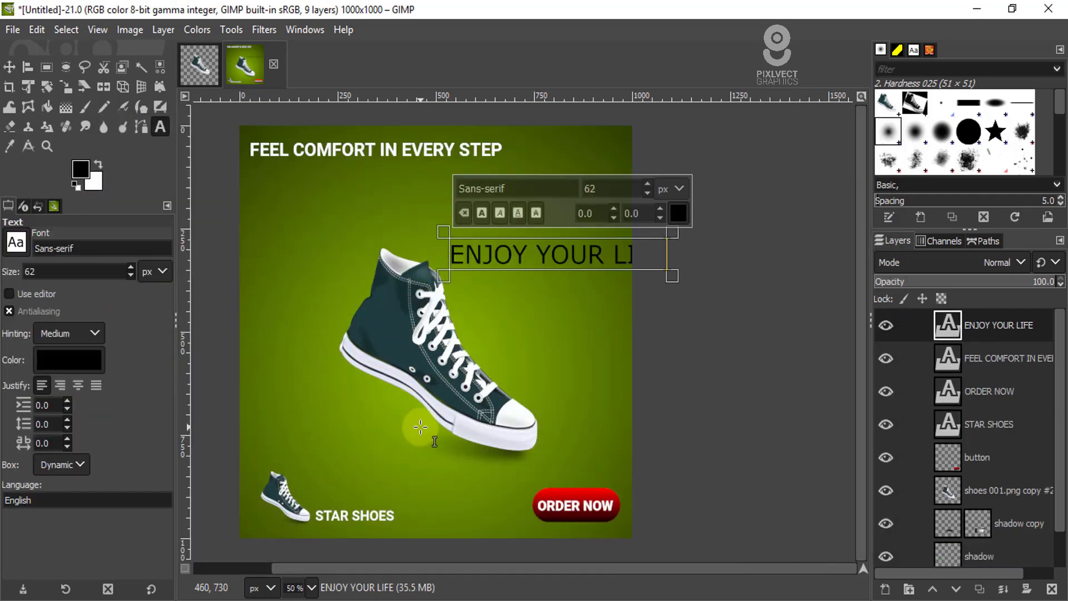
{"action": "key", "text": "ctrl+a"}
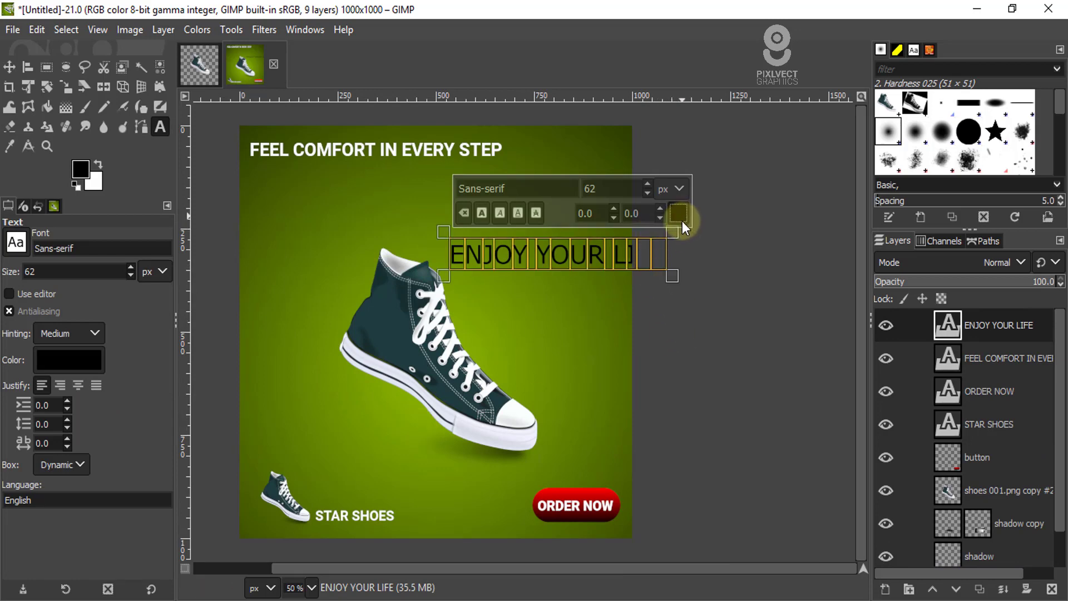
{"action": "left_click", "coordinate": [678, 213]}
{"action": "left_click", "coordinate": [717, 328]}
{"action": "left_click", "coordinate": [731, 380]}
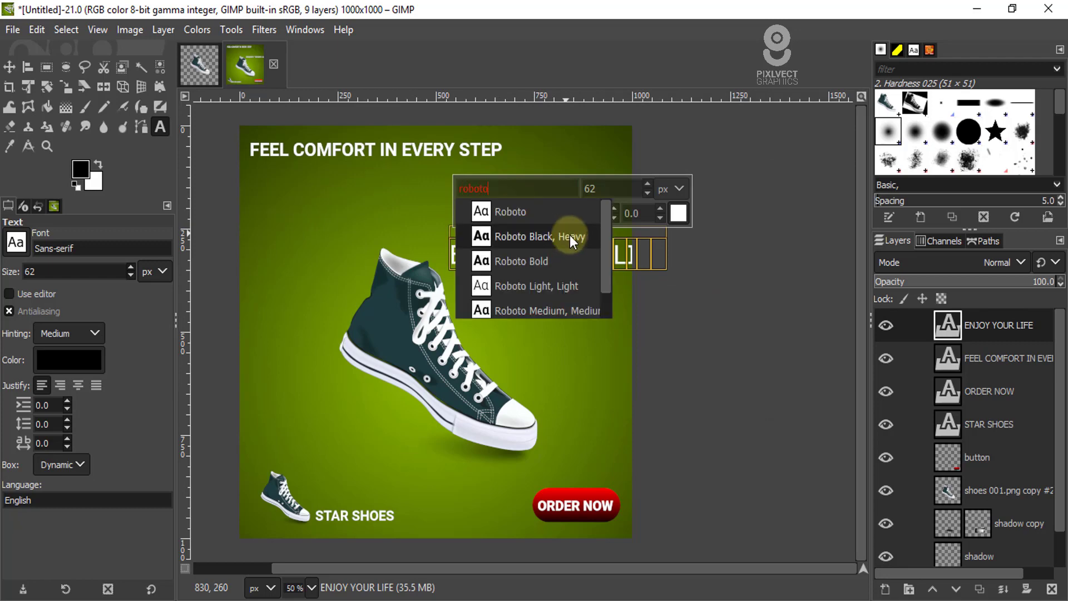
Step: Set the ENJOY YOUR LIFE text to the Roboto Bold font and reduce its size to match the headline above
{"action": "left_click", "coordinate": [543, 262]}
{"action": "double_click", "coordinate": [606, 188]}
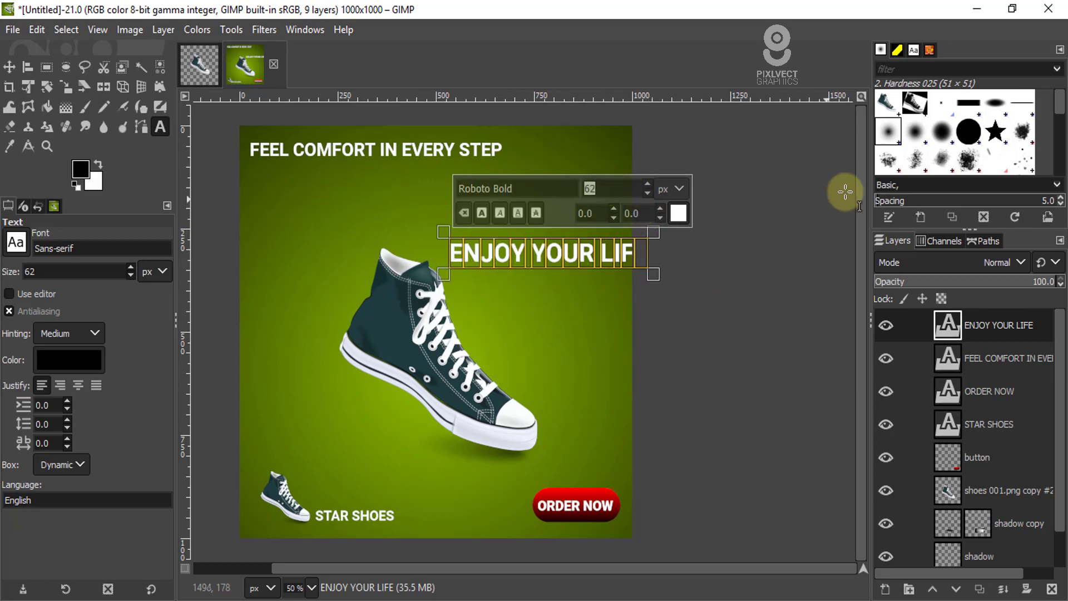
{"action": "key", "text": "Return"}
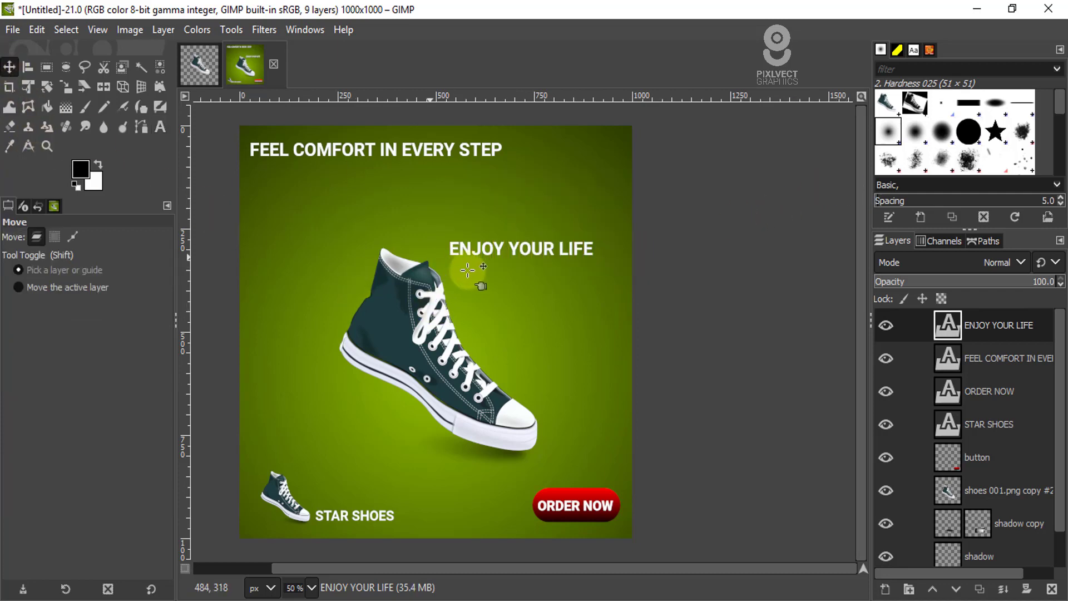
Step: Move ENJOY YOUR LIFE directly below FEEL COMFORT IN EVERY STEP, with the right ends of both lines aligned
{"action": "left_click_drag", "start_coordinate": [499, 249], "coordinate": [407, 171]}
{"action": "scroll", "coordinate": [458, 149], "scroll_direction": "up", "scroll_amount": 2, "text": "ctrl"}
{"action": "scroll", "coordinate": [458, 149], "scroll_direction": "up", "scroll_amount": 1, "text": "ctrl"}
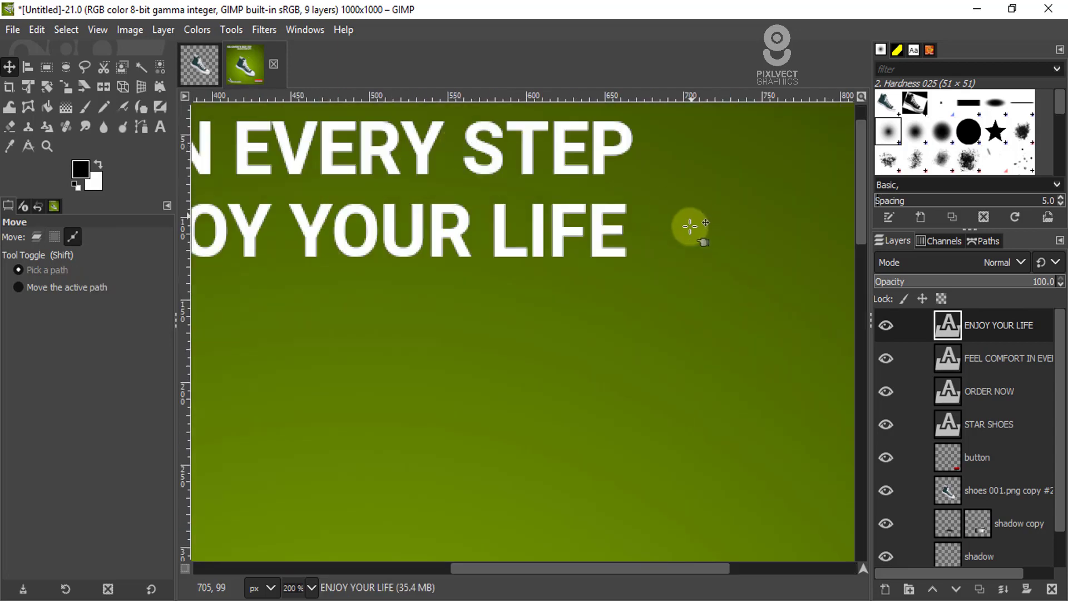
{"action": "left_click_drag", "start_coordinate": [625, 214], "coordinate": [624, 209]}
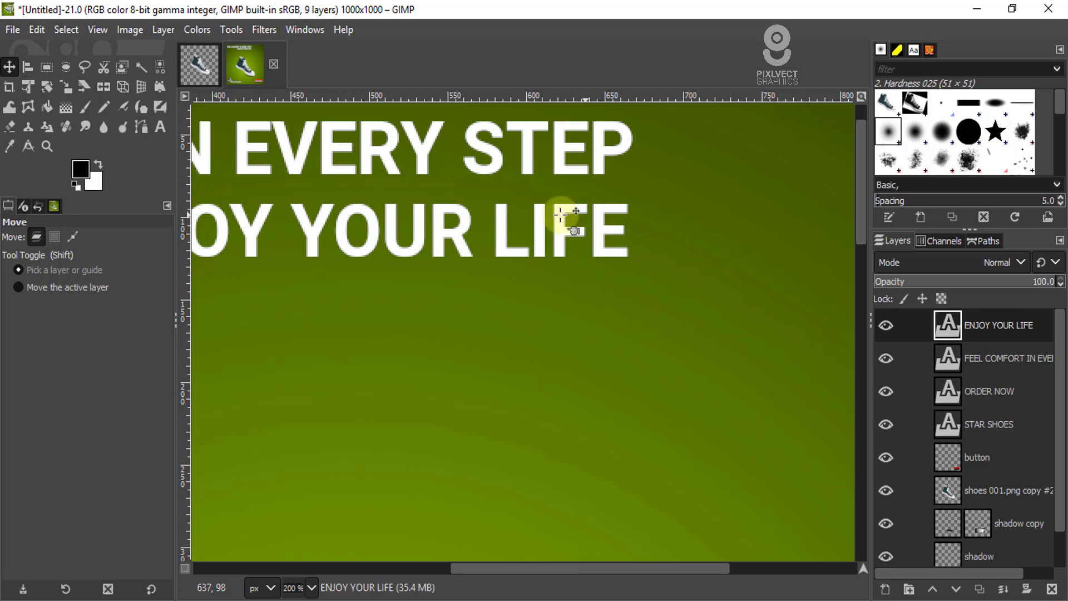
{"action": "scroll", "coordinate": [584, 255], "scroll_direction": "down", "scroll_amount": 4, "text": "ctrl"}
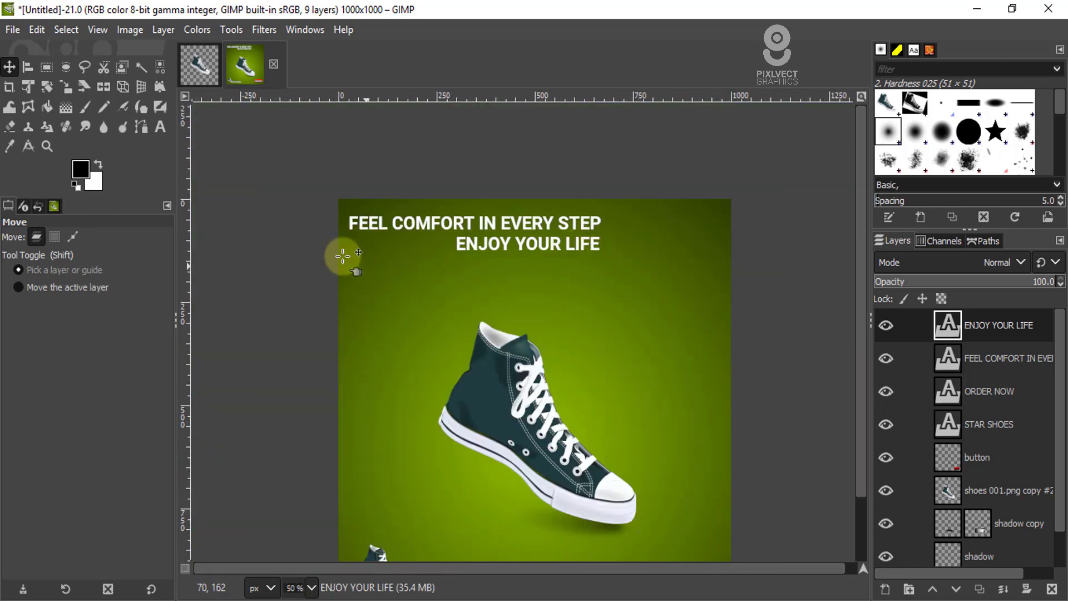
Step: Create a new transparent 1000 × 1000 px layer on top and name it line
{"action": "scroll", "coordinate": [422, 234], "scroll_direction": "up", "scroll_amount": 2, "text": "ctrl"}
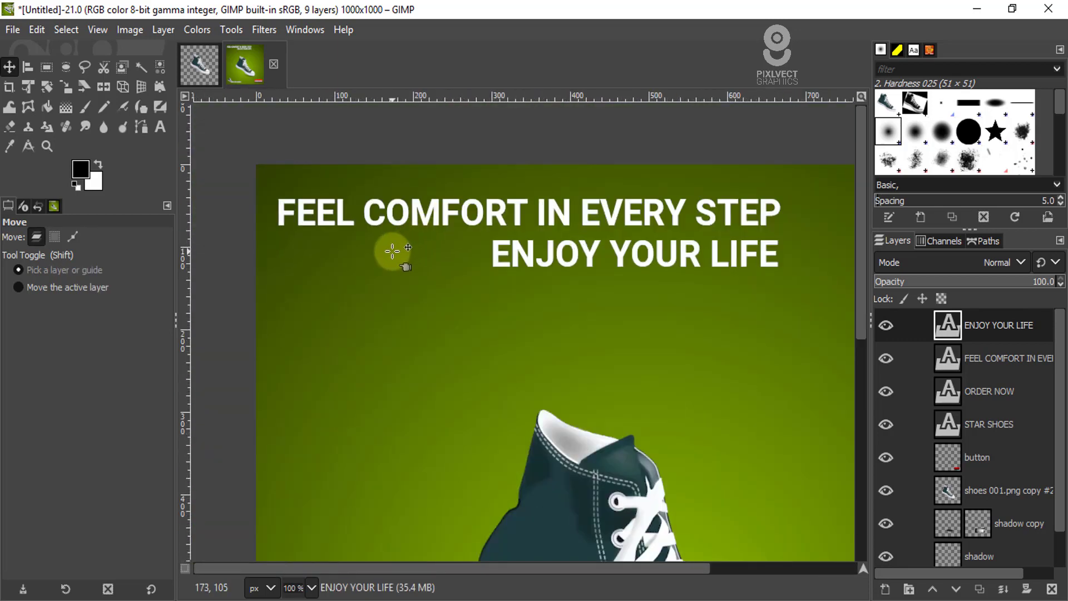
{"action": "scroll", "coordinate": [432, 246], "scroll_direction": "up", "scroll_amount": 1, "text": "ctrl"}
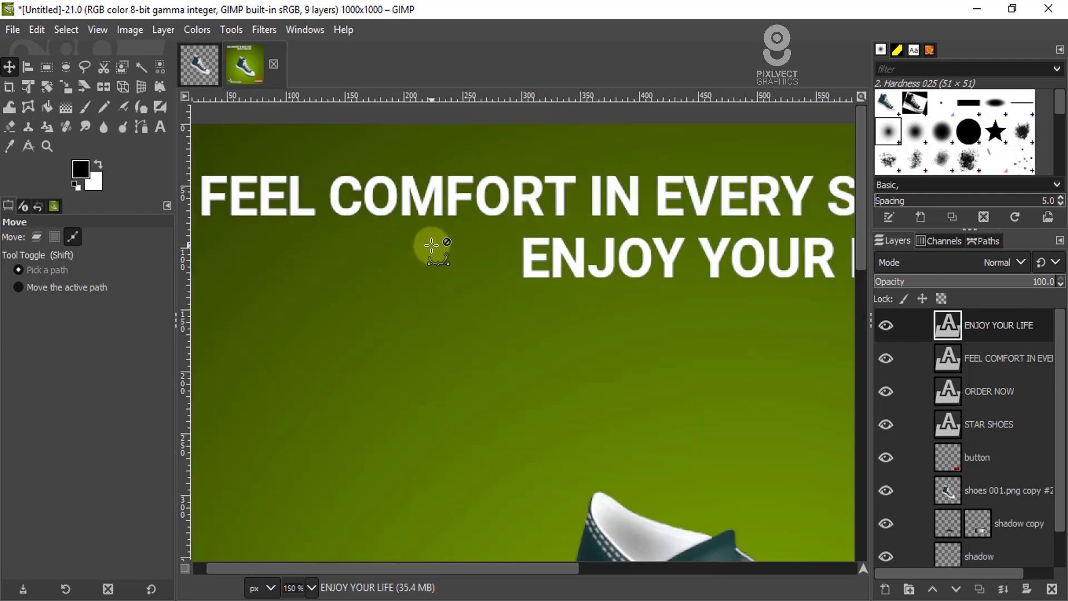
{"action": "scroll", "coordinate": [440, 251], "scroll_direction": "down", "scroll_amount": 1, "text": "ctrl"}
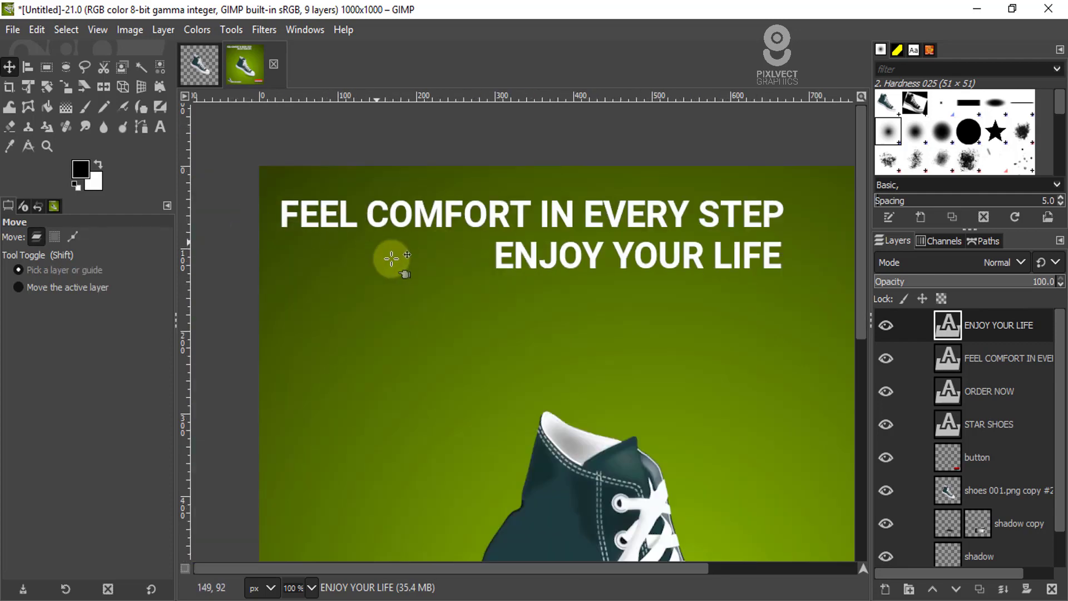
{"action": "left_click", "coordinate": [137, 125]}
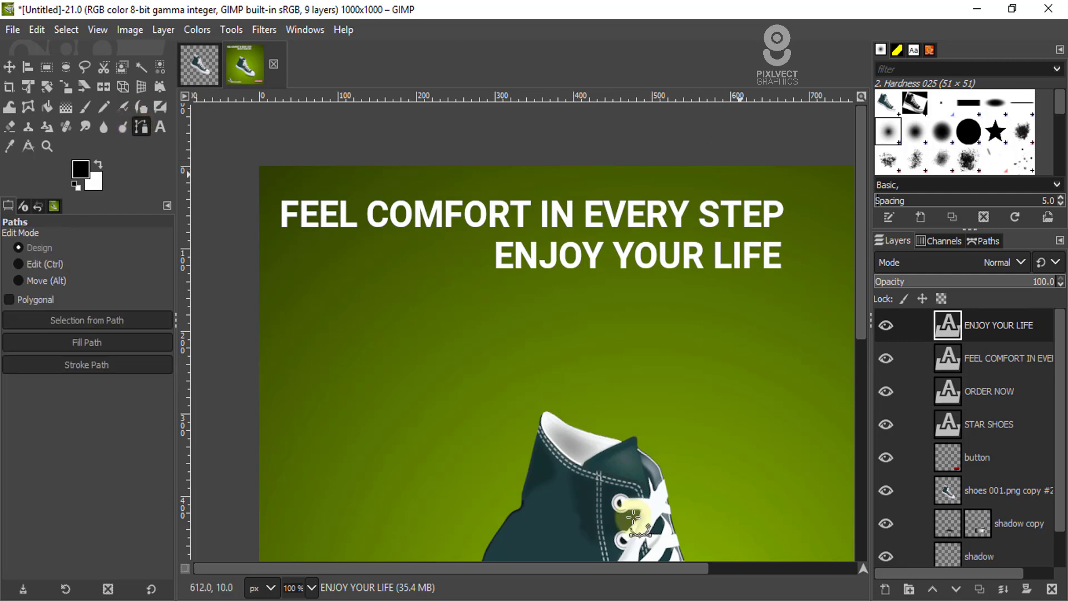
{"action": "left_click", "coordinate": [886, 589]}
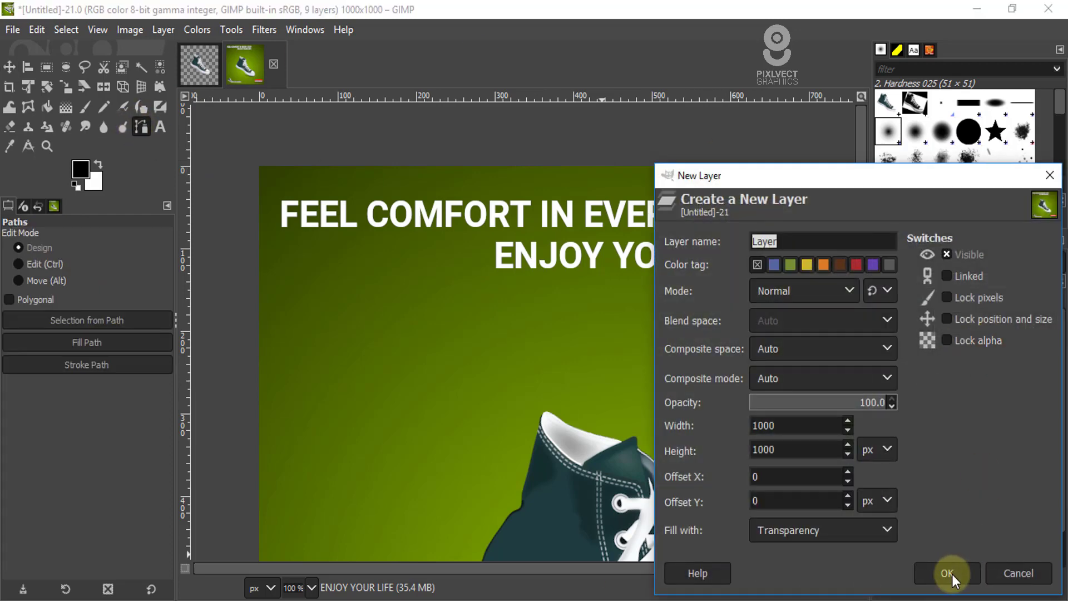
{"action": "left_click", "coordinate": [950, 574]}
{"action": "key", "text": "m"}
{"action": "double_click", "coordinate": [974, 325]}
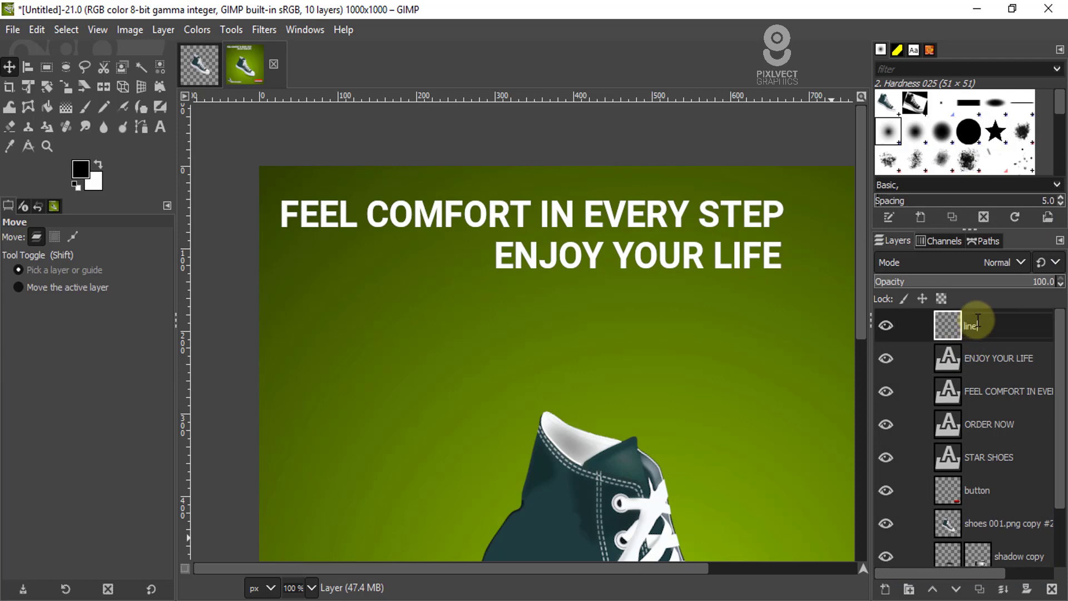
{"action": "type", "text": "line"}
{"action": "key", "text": "Return"}
Step: Draw a straight horizontal path about 104 px long just left of ENJOY YOUR LIFE with the Paths tool
{"action": "key", "text": "b"}
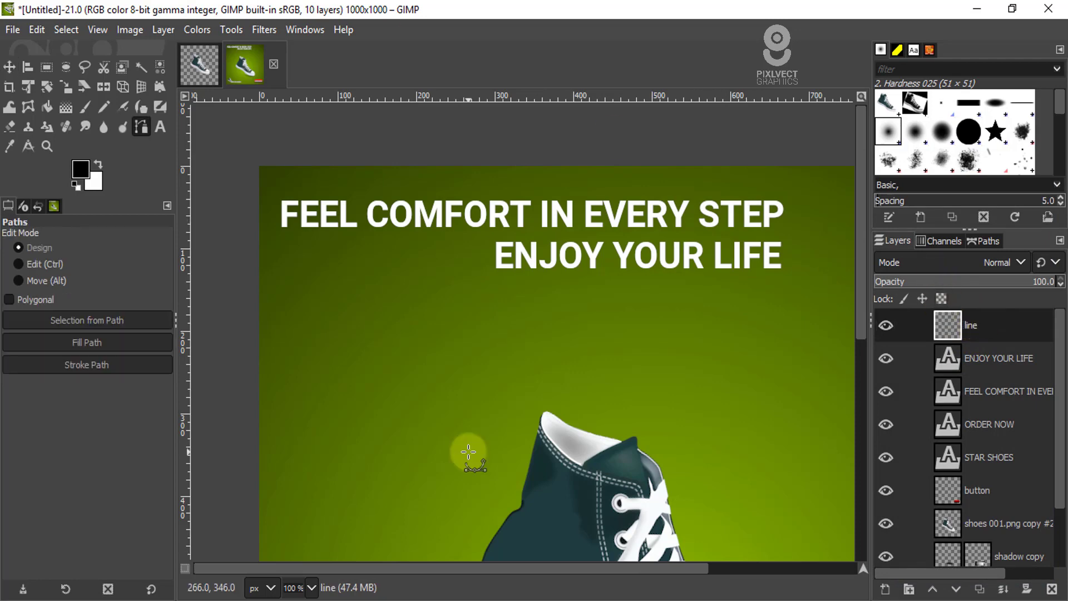
{"action": "left_click", "coordinate": [477, 246]}
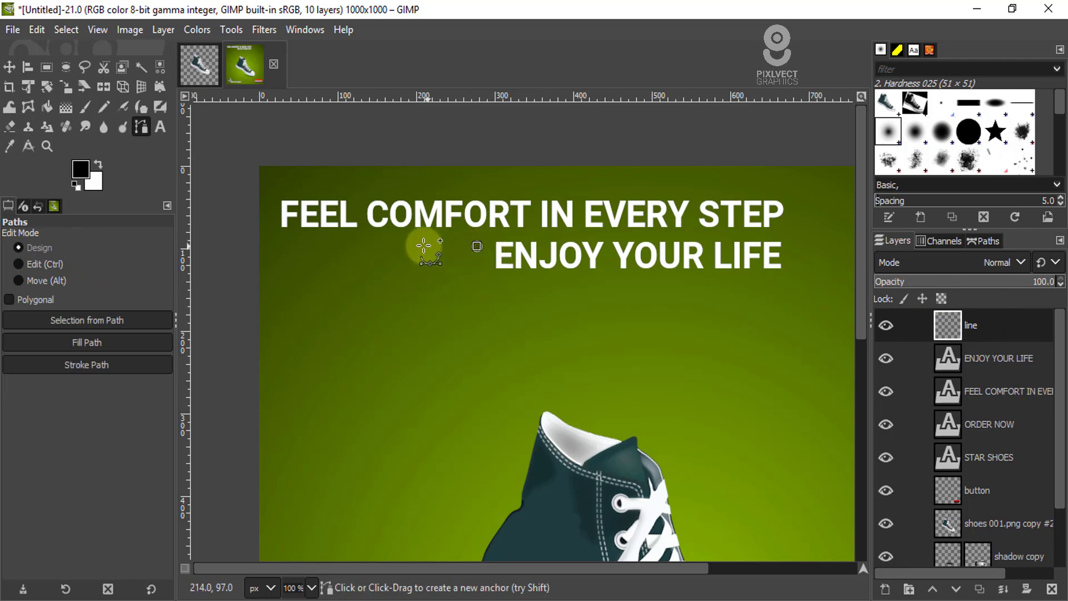
{"action": "left_click", "coordinate": [368, 244]}
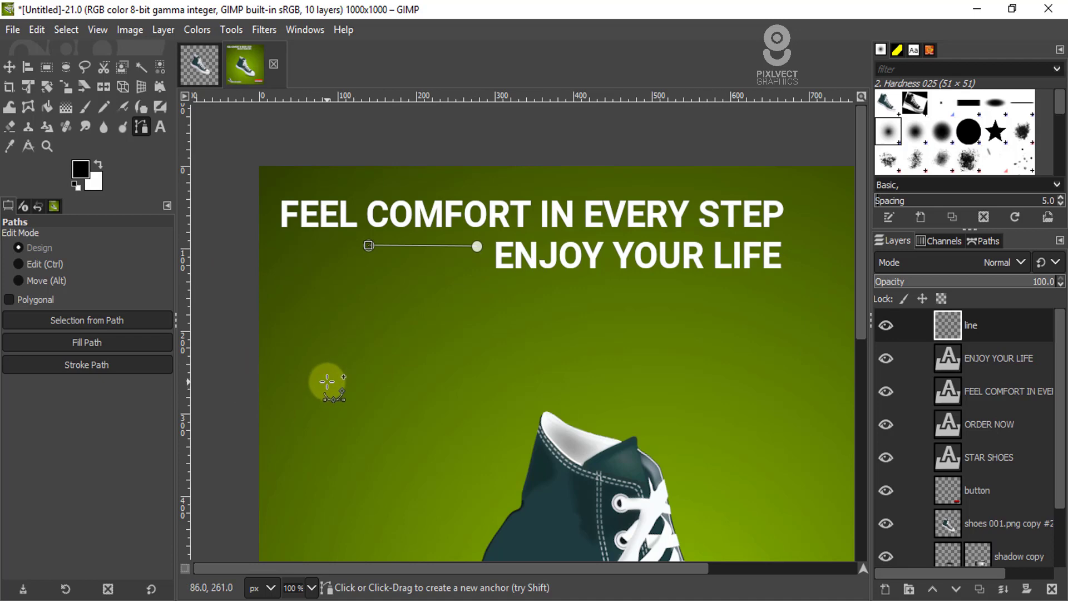
{"action": "left_click", "coordinate": [87, 362]}
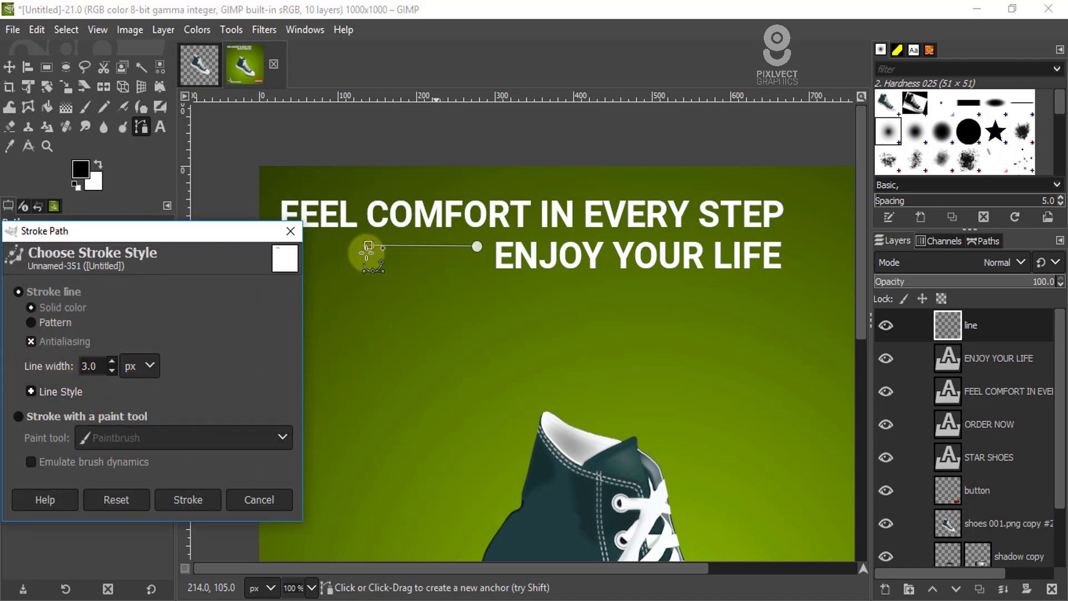
{"action": "left_click", "coordinate": [112, 370]}
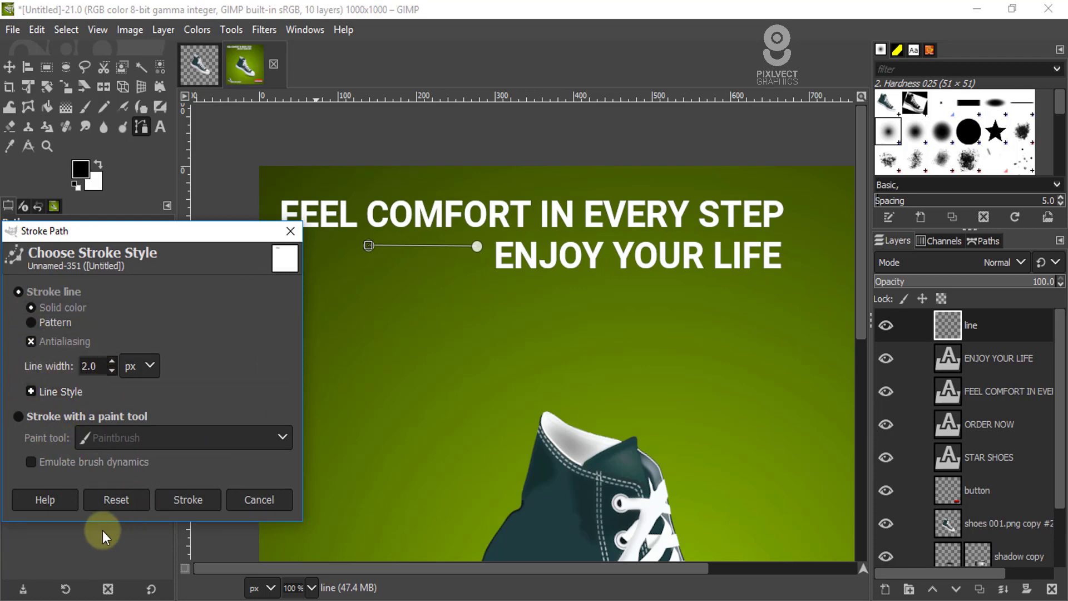
{"action": "left_click", "coordinate": [261, 500]}
Step: Set the foreground colour to pure red (ff0000)
{"action": "left_click", "coordinate": [80, 166]}
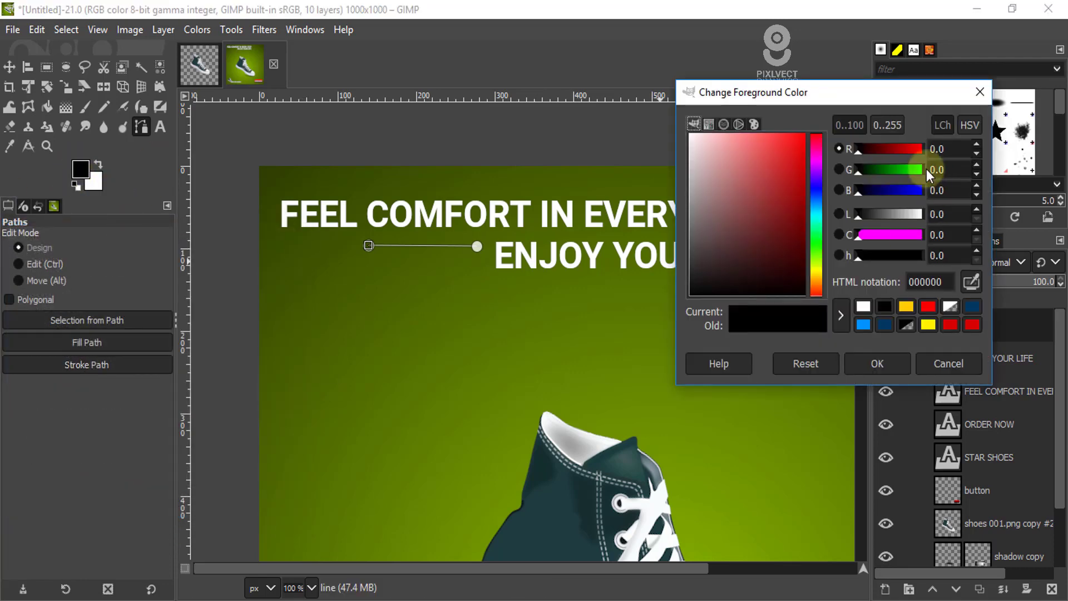
{"action": "left_click_drag", "start_coordinate": [800, 142], "coordinate": [820, 135]}
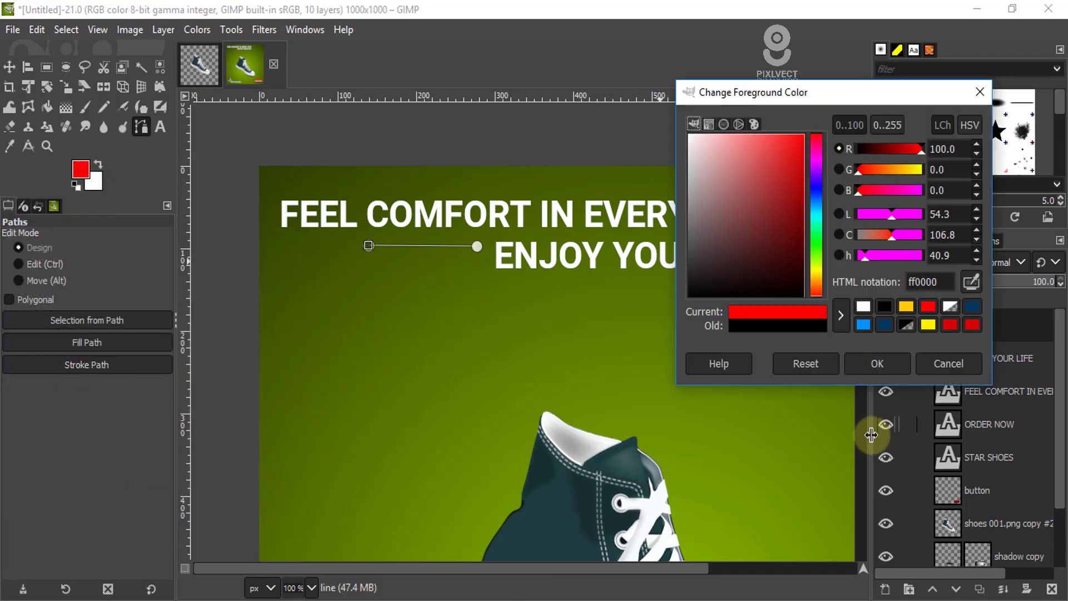
{"action": "left_click", "coordinate": [885, 364]}
Step: Try stroking the path in red with a 3 px solid line
{"action": "left_click", "coordinate": [112, 366]}
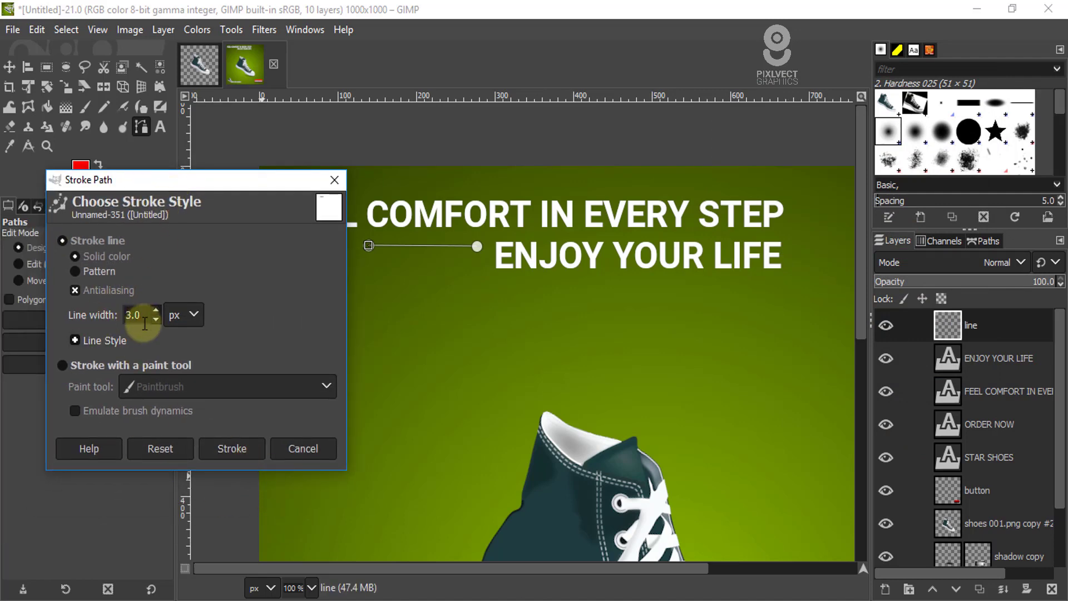
{"action": "left_click", "coordinate": [232, 448]}
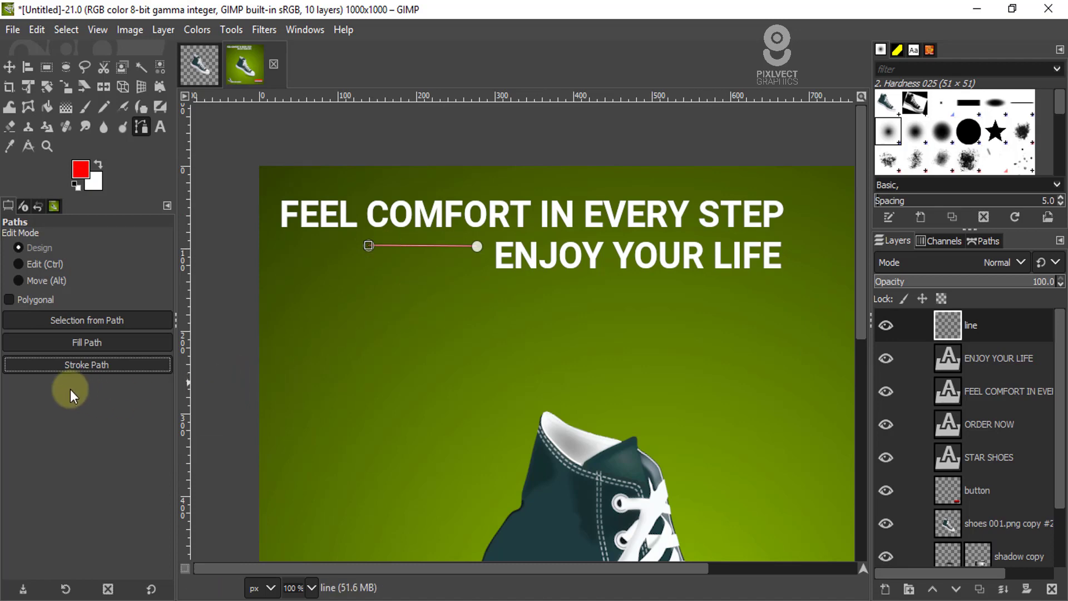
Step: Stroke the path on the line layer with a 4 px solid red line with round caps, and leave the Paths tool
{"action": "left_click", "coordinate": [99, 365]}
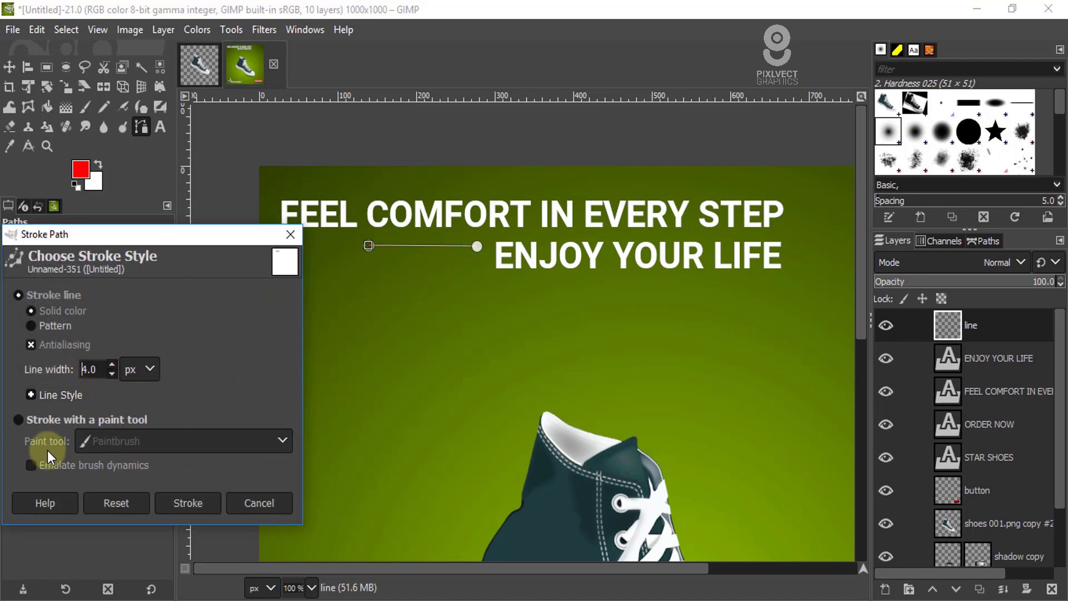
{"action": "left_click", "coordinate": [33, 394]}
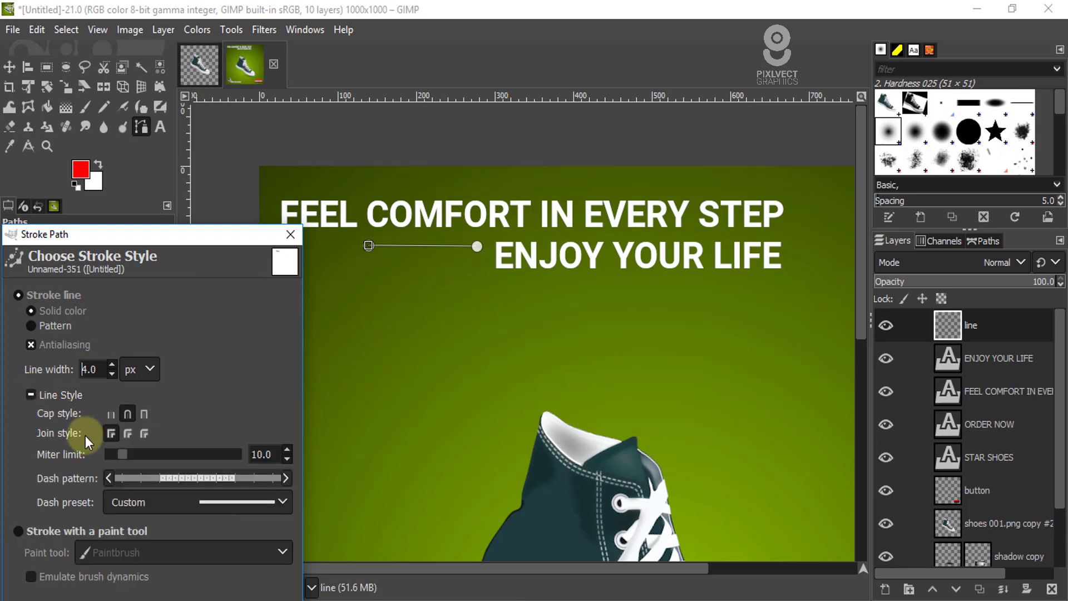
{"action": "left_click", "coordinate": [129, 413]}
{"action": "left_click_drag", "start_coordinate": [217, 244], "coordinate": [268, 78]}
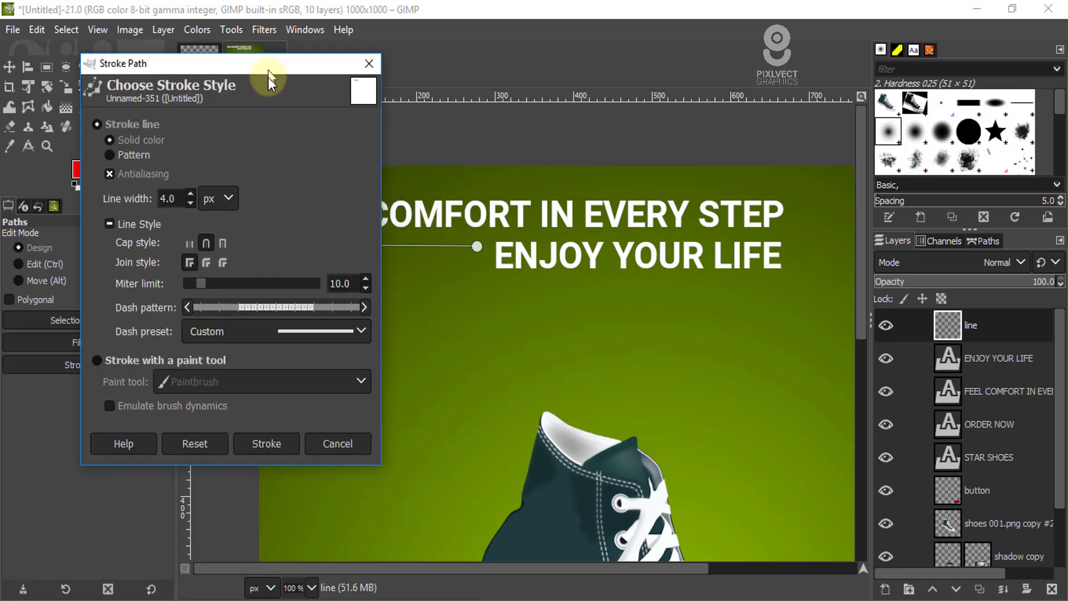
{"action": "left_click", "coordinate": [279, 449]}
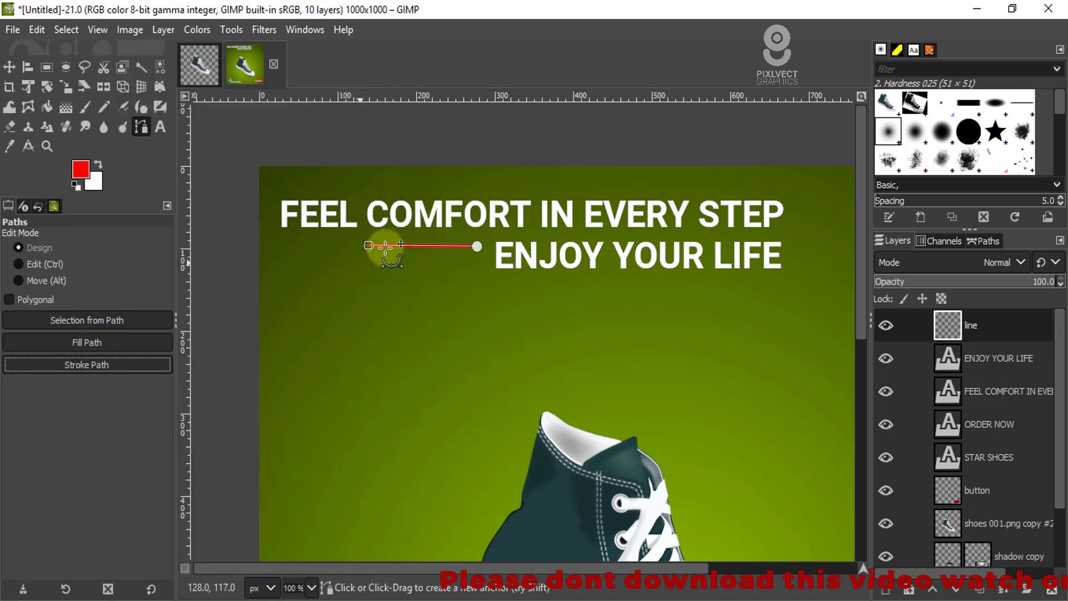
{"action": "scroll", "coordinate": [414, 240], "scroll_direction": "up", "scroll_amount": 2}
{"action": "scroll", "coordinate": [411, 246], "scroll_direction": "down", "scroll_amount": 2}
{"action": "scroll", "coordinate": [478, 240], "scroll_direction": "up", "scroll_amount": 1}
{"action": "key", "text": "m"}
{"action": "scroll", "coordinate": [478, 240], "scroll_direction": "down", "scroll_amount": 1}
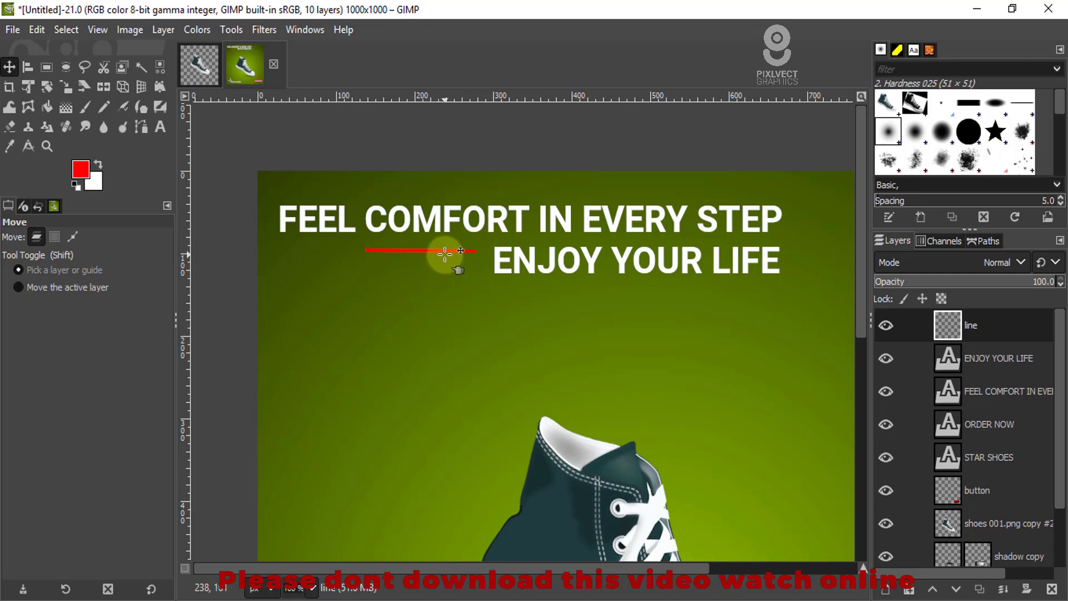
Step: Duplicate the red line layer and place the copy slightly below and to the left of the original line
{"action": "left_click", "coordinate": [980, 590]}
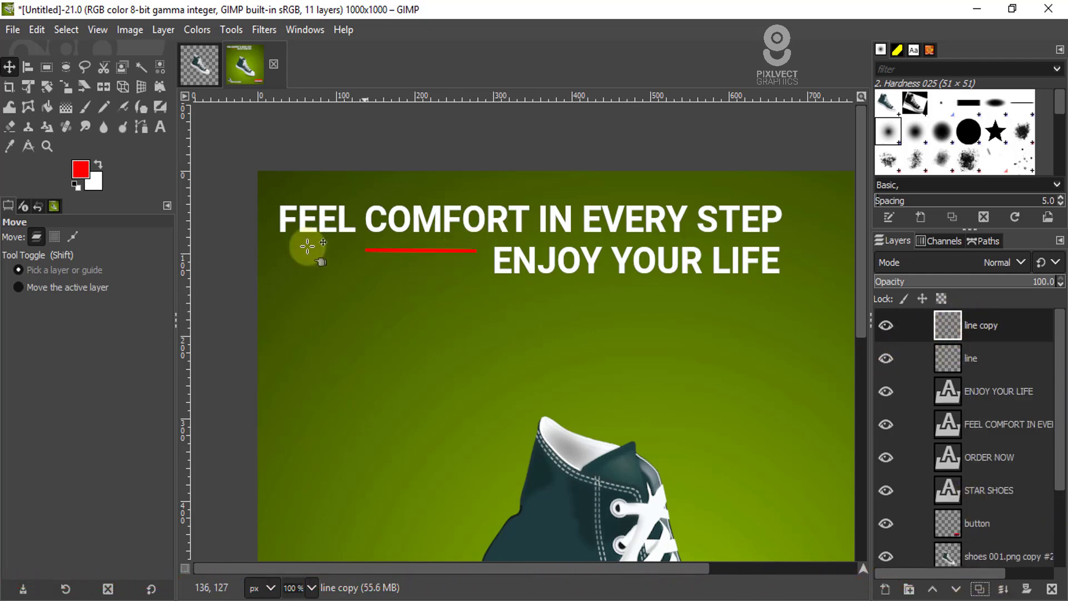
{"action": "left_click_drag", "start_coordinate": [423, 251], "coordinate": [392, 259]}
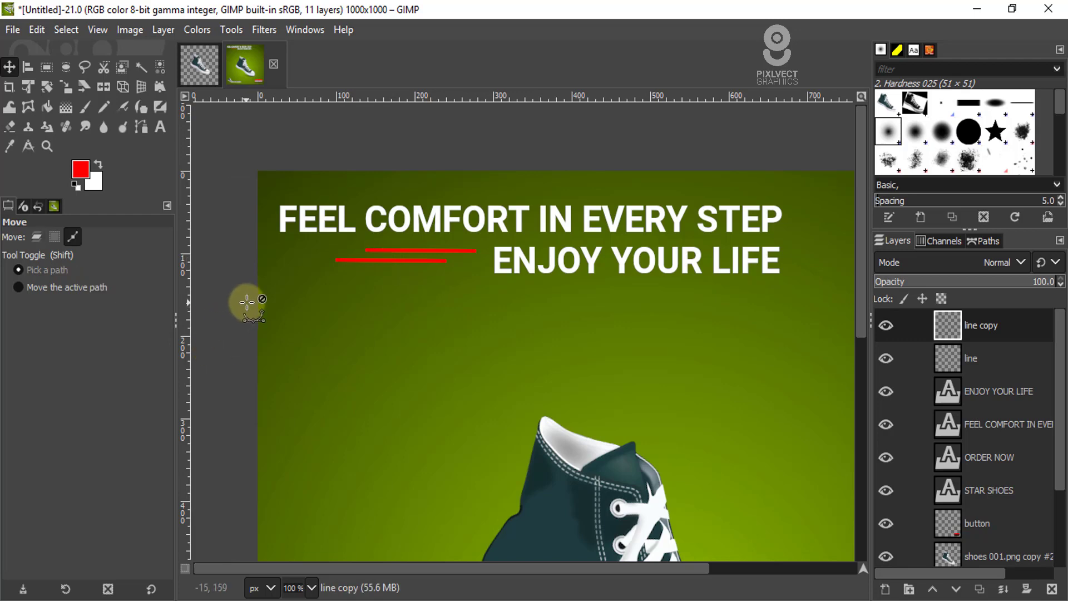
{"action": "scroll", "coordinate": [245, 300], "scroll_direction": "down", "scroll_amount": 2}
{"action": "scroll", "coordinate": [286, 296], "scroll_direction": "up", "scroll_amount": 1}
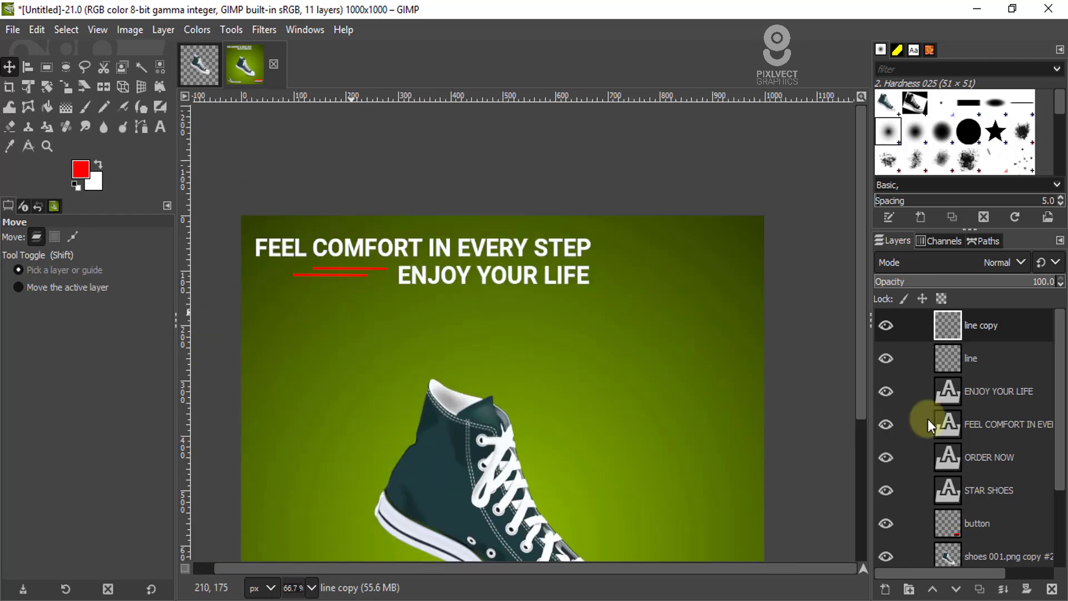
Step: Duplicate the second red line and place this third line further below and to the left, forming a staggered set
{"action": "left_click", "coordinate": [980, 588]}
{"action": "scroll", "coordinate": [262, 285], "scroll_direction": "up", "scroll_amount": 2}
{"action": "scroll", "coordinate": [396, 285], "scroll_direction": "down", "scroll_amount": 1}
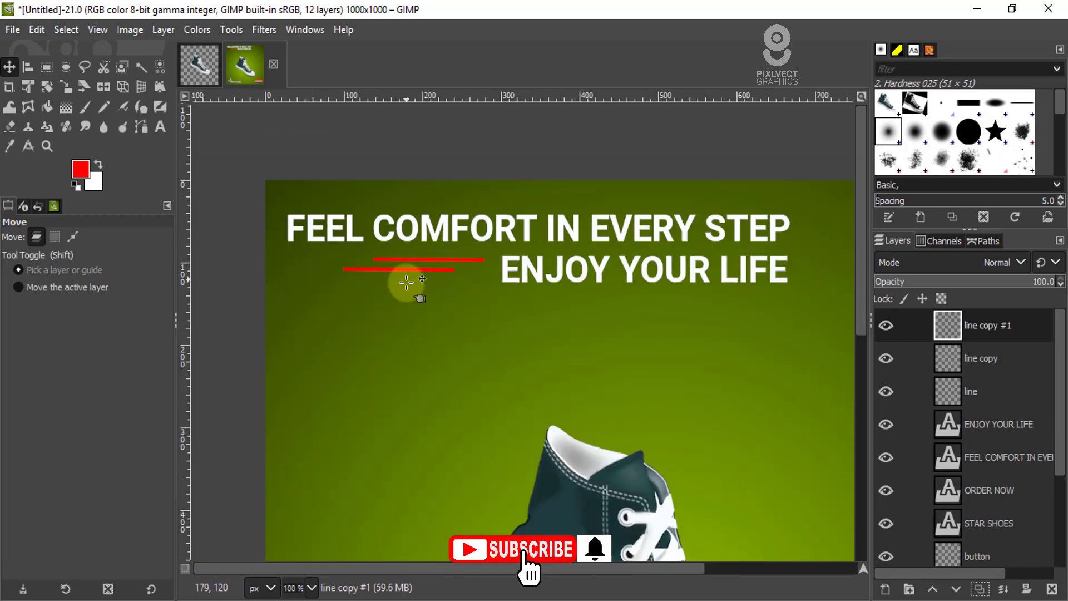
{"action": "left_click_drag", "start_coordinate": [396, 276], "coordinate": [376, 281]}
{"action": "scroll", "coordinate": [302, 306], "scroll_direction": "down", "scroll_amount": 3}
{"action": "scroll", "coordinate": [346, 269], "scroll_direction": "up", "scroll_amount": 2}
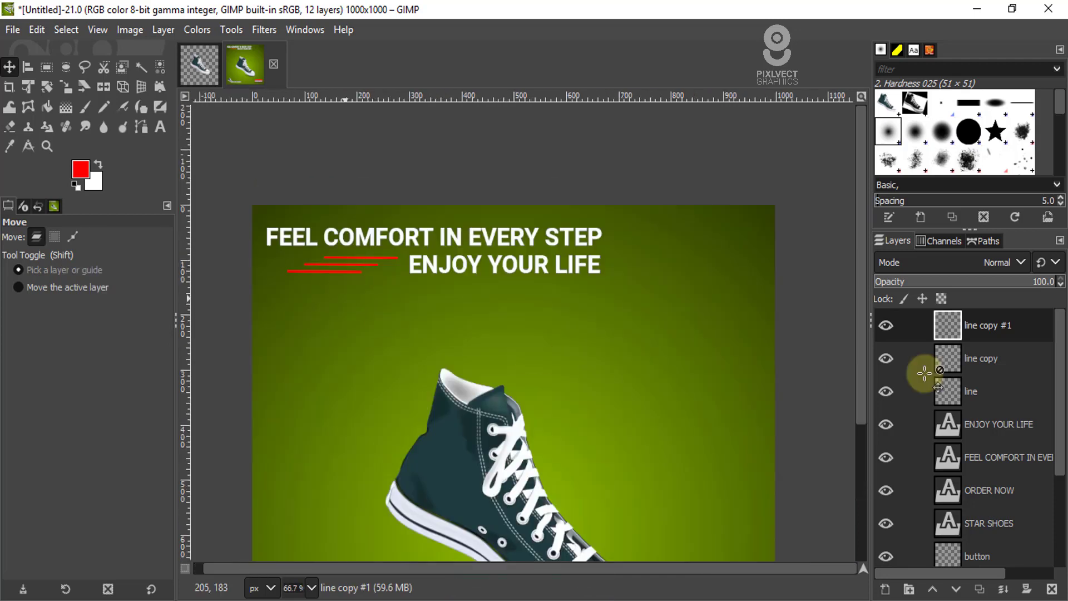
Step: Merge both line copies down into the original line layer
{"action": "left_click", "coordinate": [947, 328]}
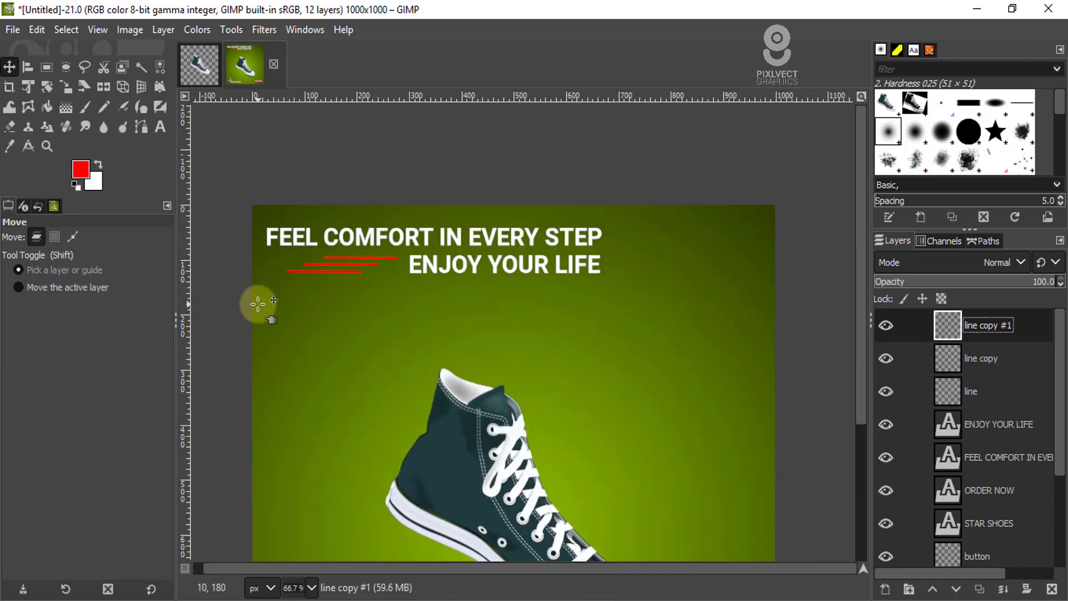
{"action": "right_click", "coordinate": [945, 323]}
{"action": "left_click", "coordinate": [867, 196]}
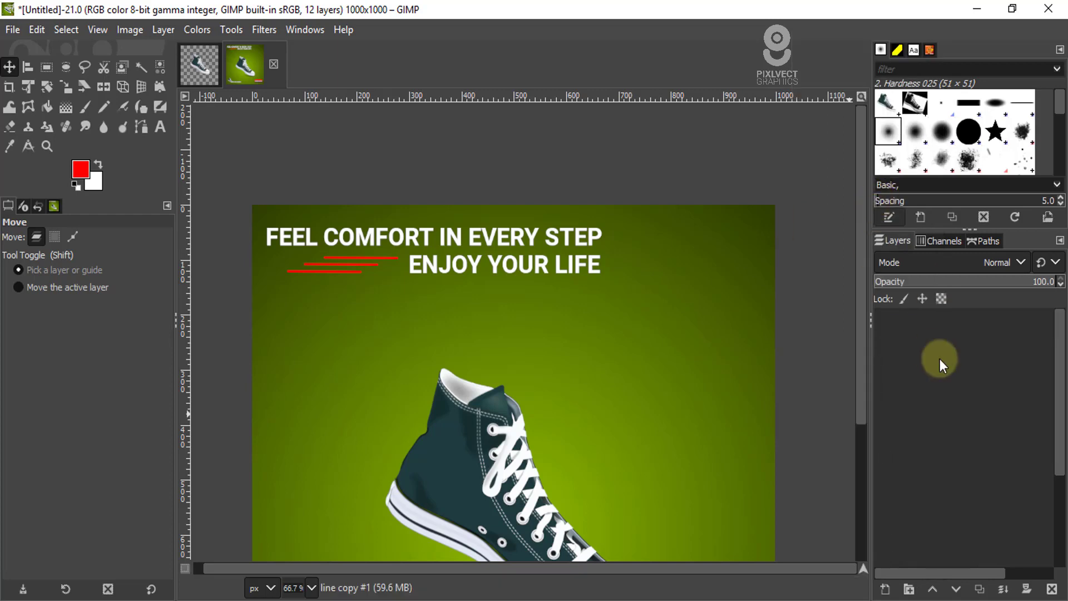
{"action": "right_click", "coordinate": [950, 320]}
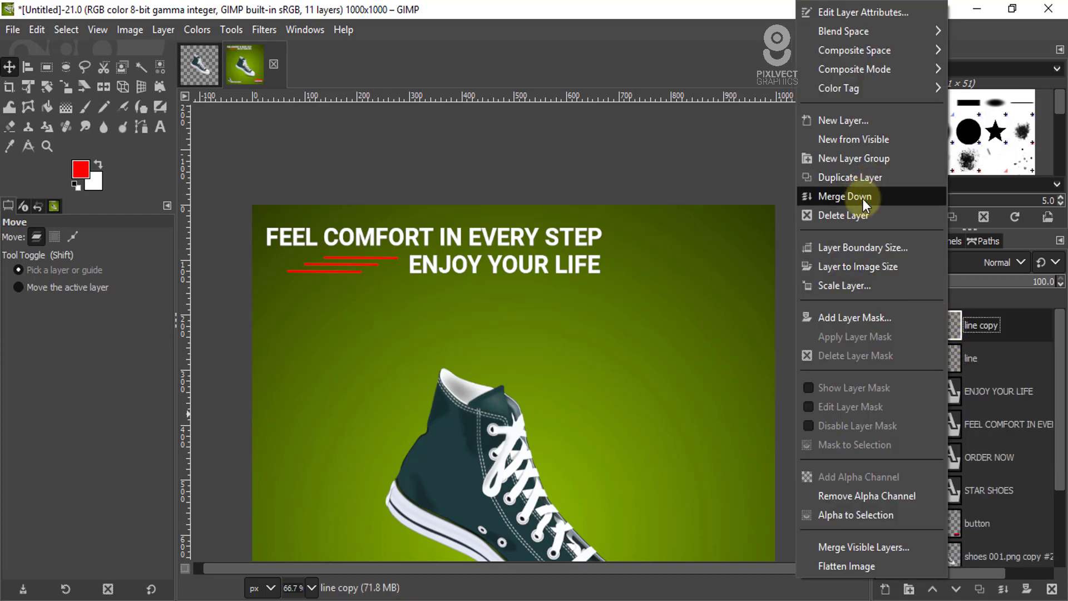
{"action": "left_click", "coordinate": [863, 198]}
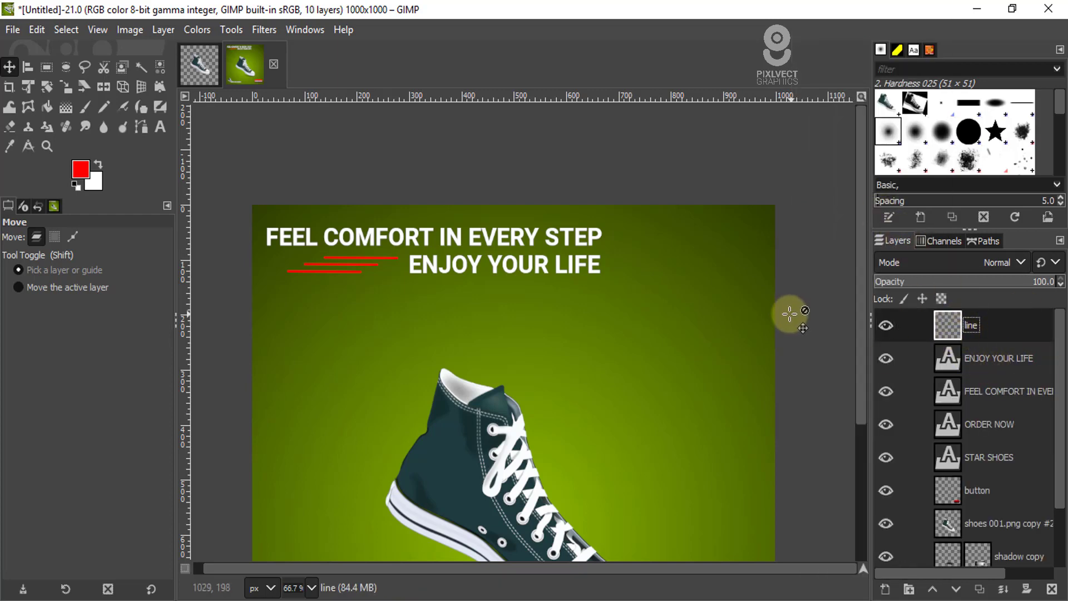
Step: Review the whole advert and check the remaining promotional text in the star shoes Notepad file
{"action": "scroll", "coordinate": [417, 290], "scroll_direction": "down", "scroll_amount": 2}
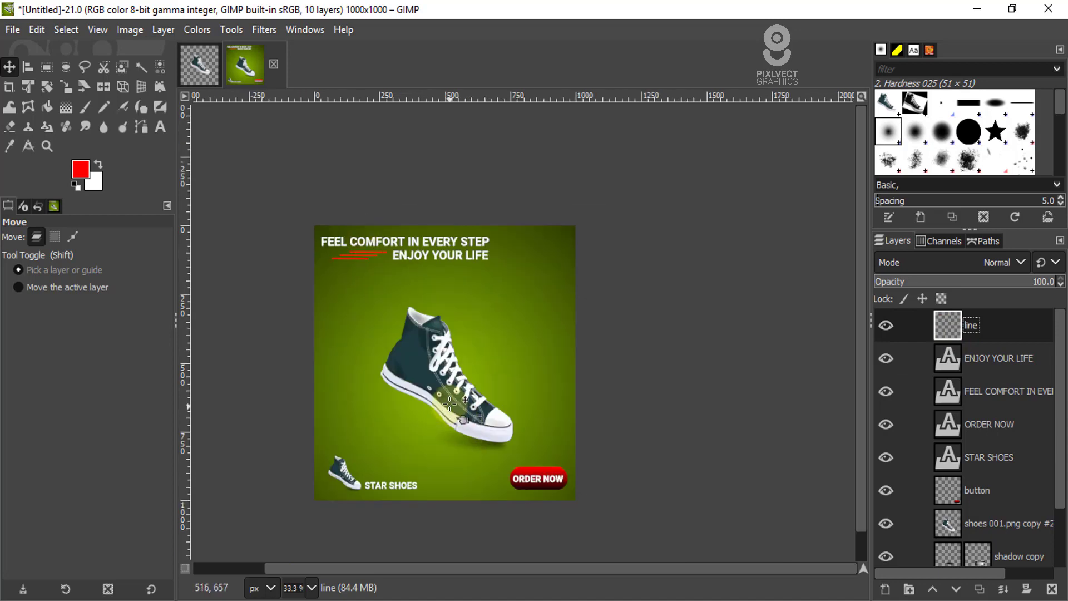
{"action": "scroll", "coordinate": [450, 406], "scroll_direction": "up", "scroll_amount": 2}
{"action": "scroll", "coordinate": [470, 286], "scroll_direction": "down", "scroll_amount": 1}
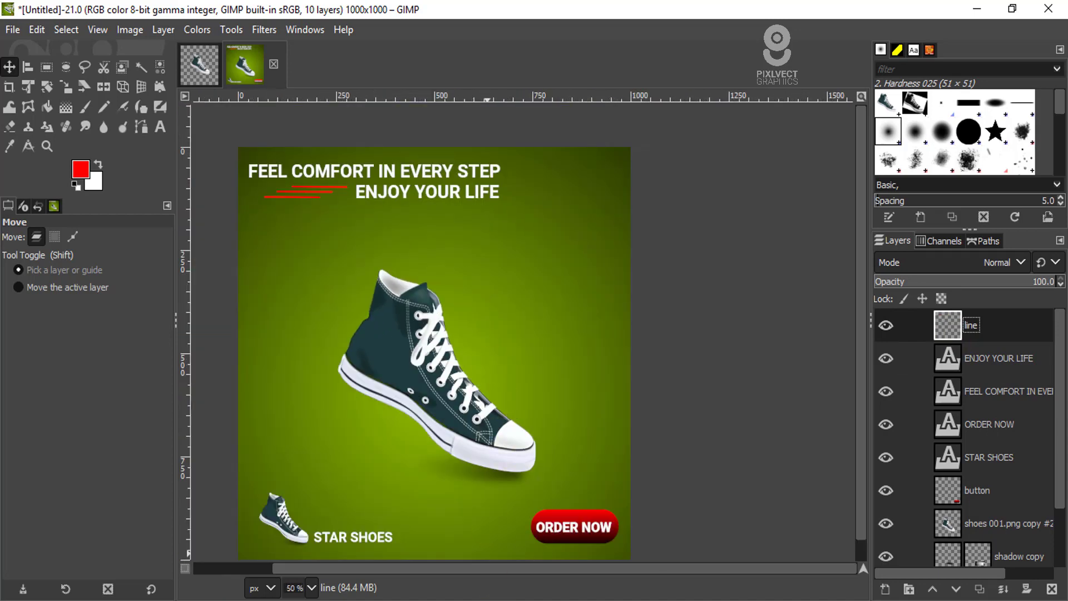
{"action": "left_click", "coordinate": [445, 598]}
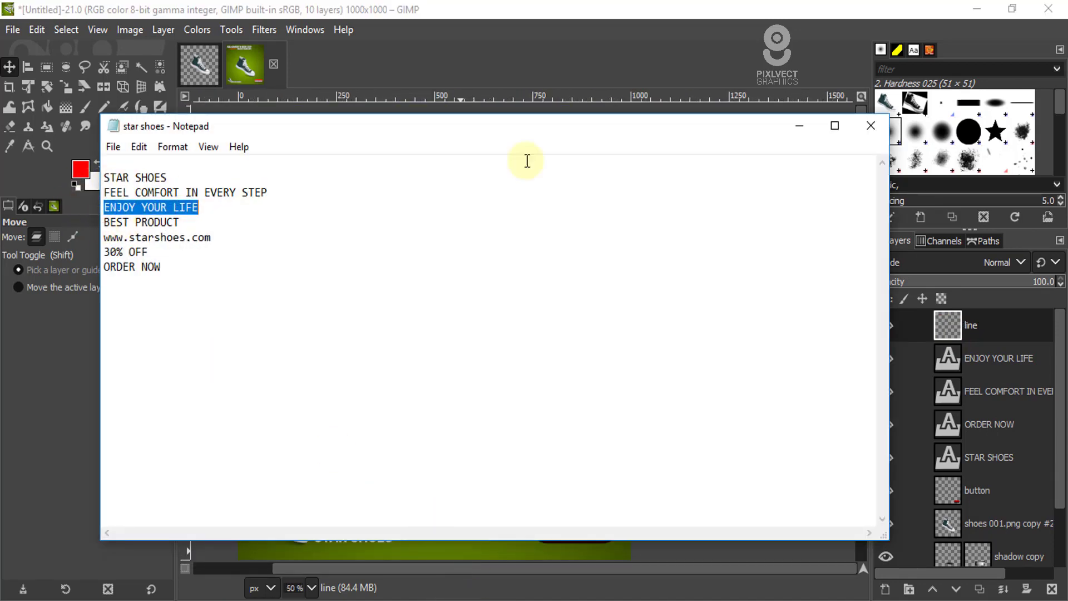
{"action": "left_click", "coordinate": [798, 132]}
{"action": "scroll", "coordinate": [611, 260], "scroll_direction": "down", "scroll_amount": 1}
{"action": "scroll", "coordinate": [442, 326], "scroll_direction": "up", "scroll_amount": 1}
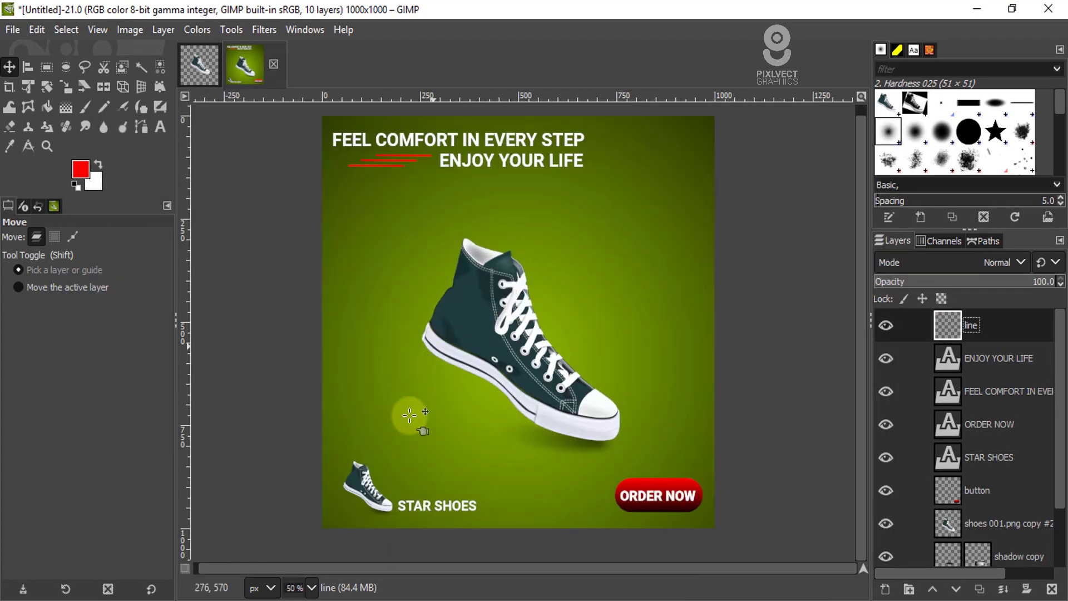
Step: Add a transparent layer above the line layer and name it shape
{"action": "left_click", "coordinate": [885, 589]}
{"action": "left_click", "coordinate": [950, 458]}
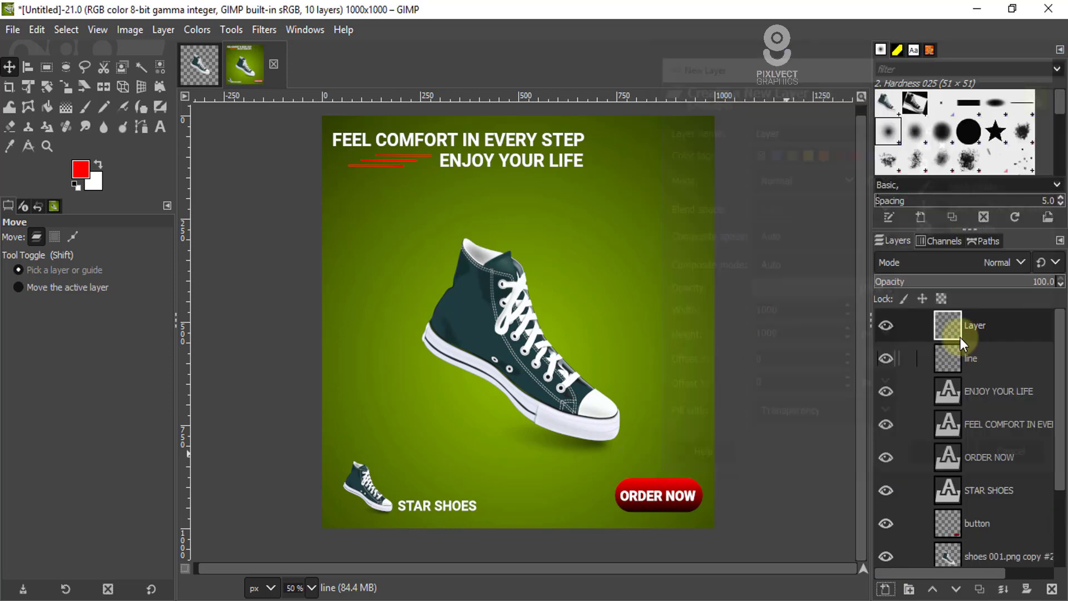
{"action": "double_click", "coordinate": [983, 329]}
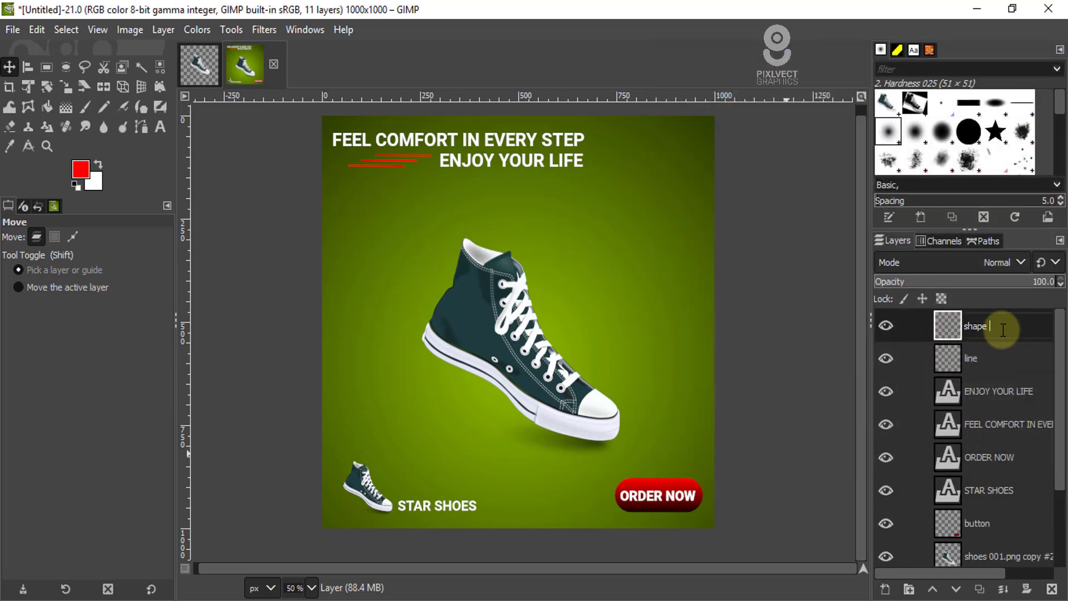
{"action": "key", "text": "Return"}
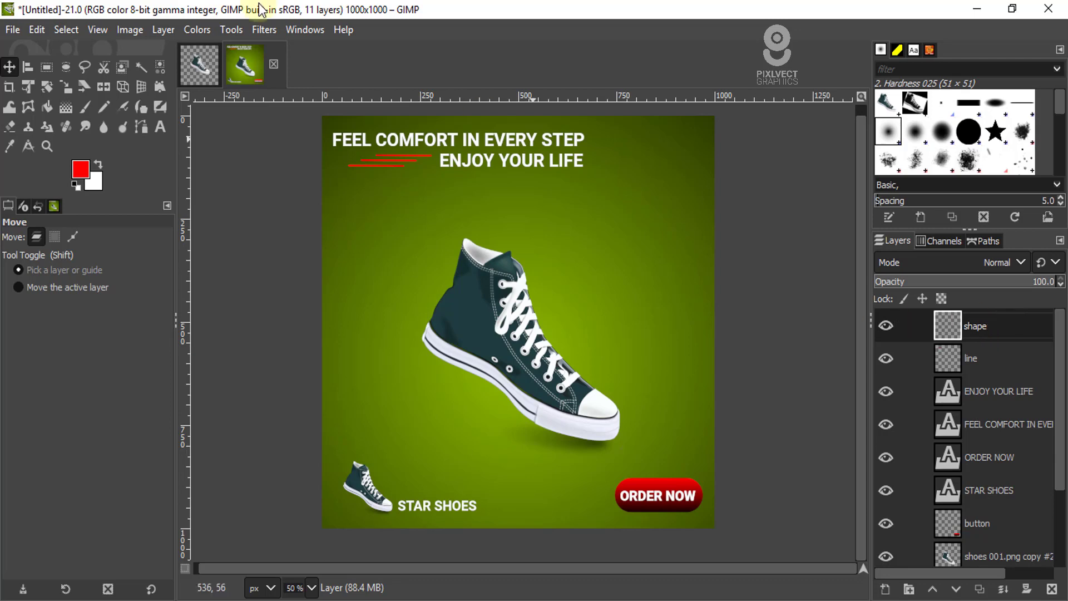
Step: Draw a square-cornered rectangular selection about 366 by 122 px over the lower part of the shoe
{"action": "left_click", "coordinate": [45, 69]}
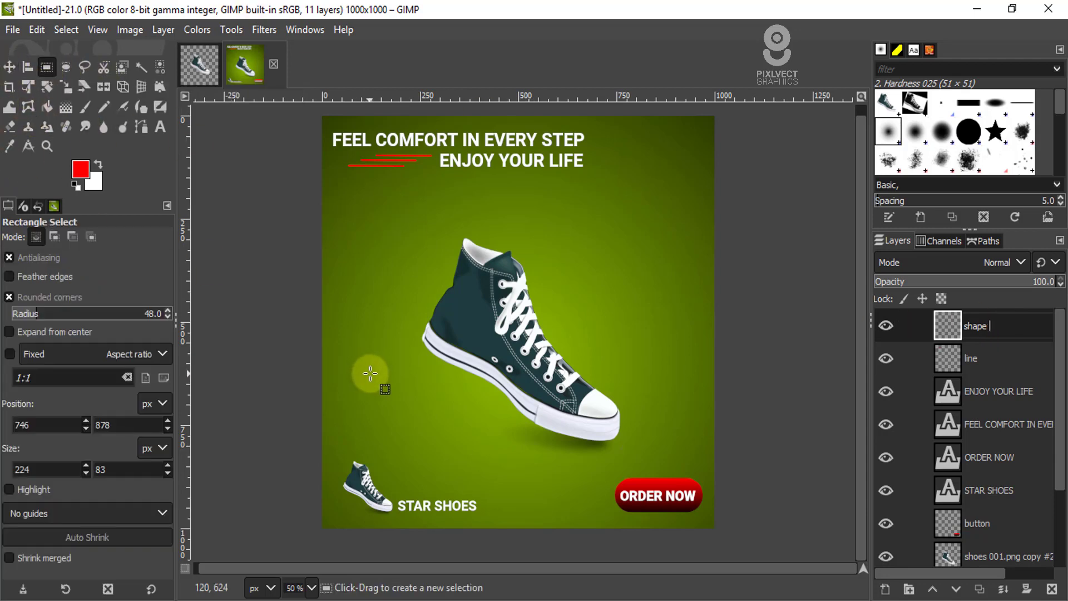
{"action": "left_click", "coordinate": [9, 296]}
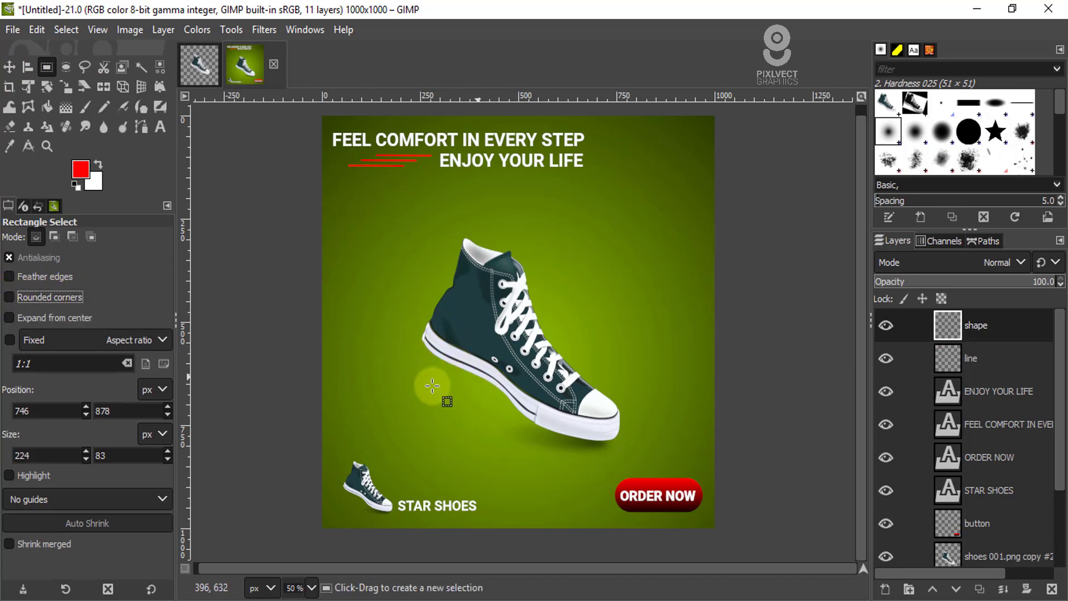
{"action": "left_click_drag", "start_coordinate": [398, 363], "coordinate": [543, 412]}
{"action": "scroll", "coordinate": [472, 418], "scroll_direction": "up", "scroll_amount": 1}
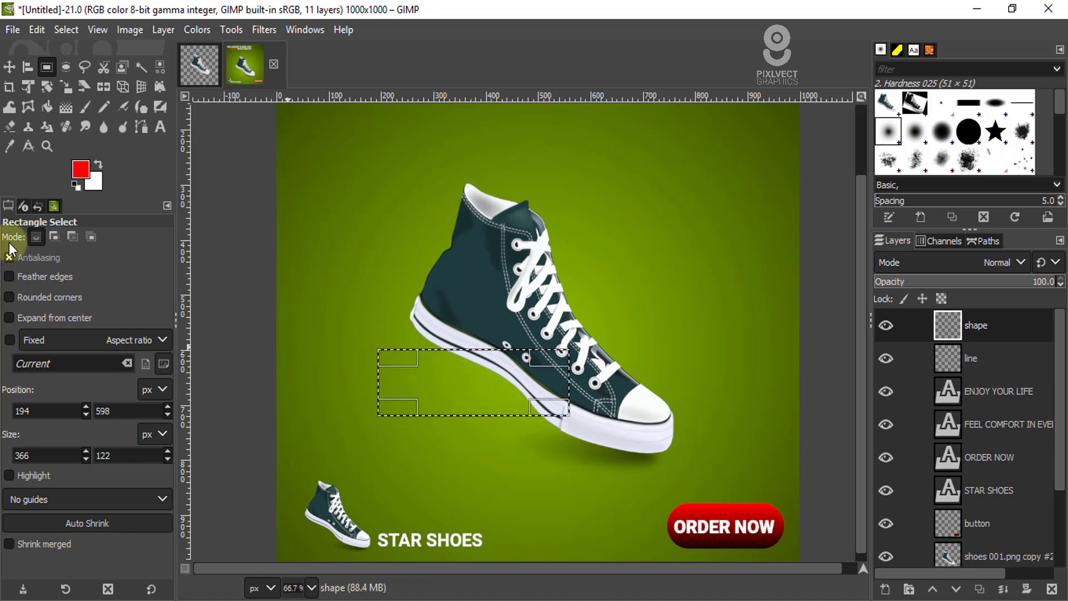
Step: Apply the Custom linear gradient diagonally across the selection, between its upper-left and lower-right corners
{"action": "left_click", "coordinate": [75, 103]}
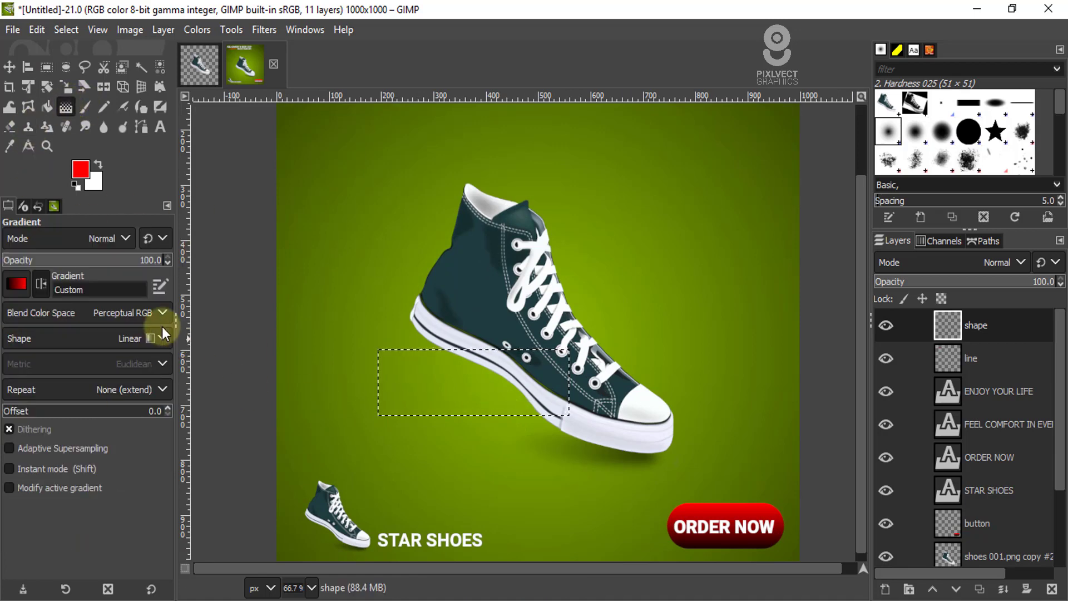
{"action": "left_click", "coordinate": [17, 283]}
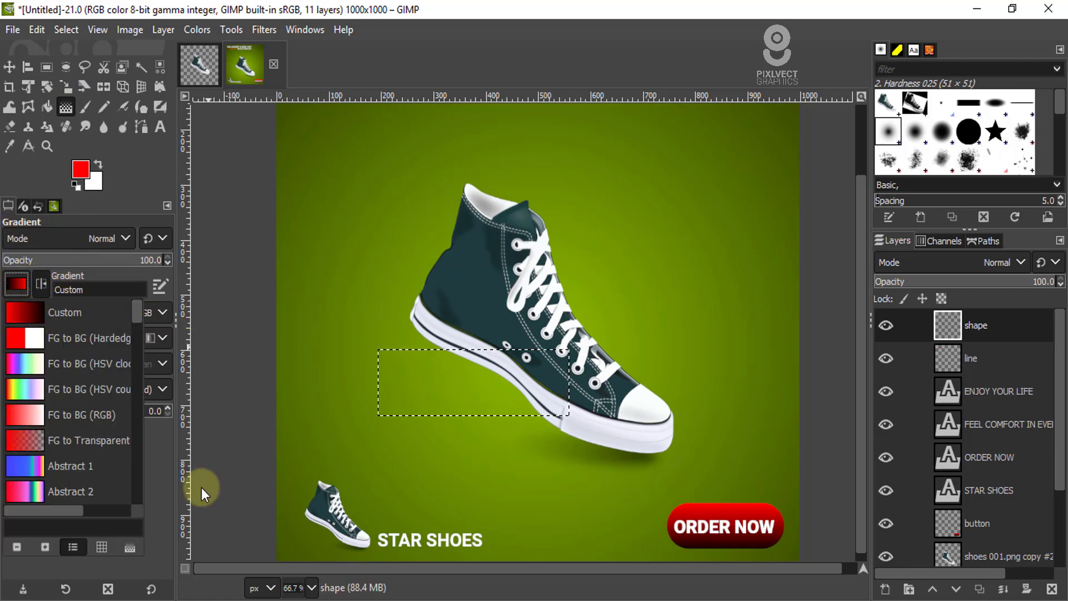
{"action": "left_click", "coordinate": [379, 362]}
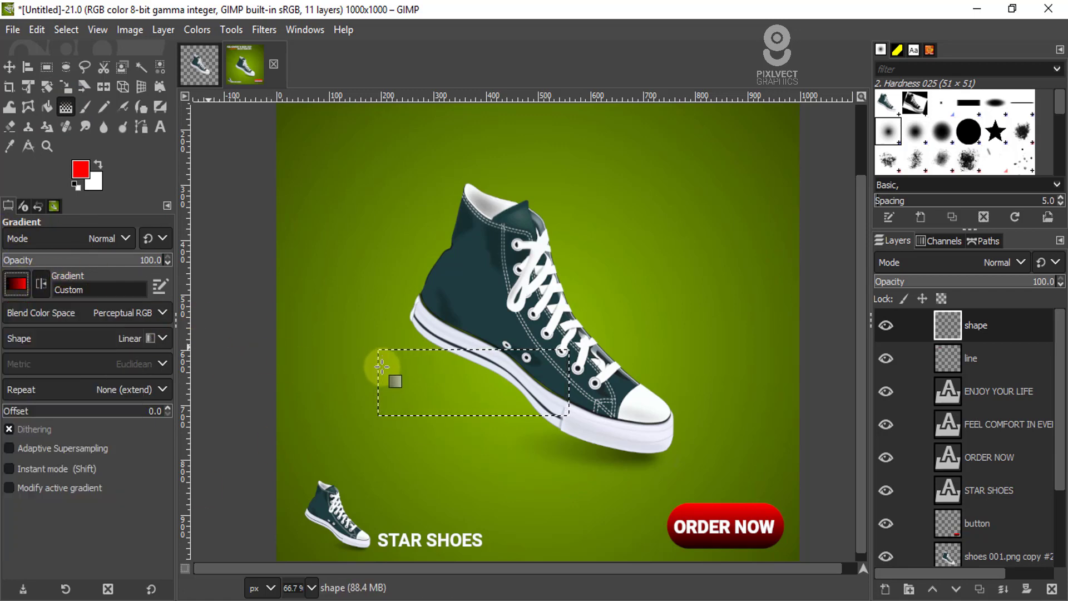
{"action": "left_click_drag", "start_coordinate": [374, 354], "coordinate": [429, 367]}
{"action": "left_click_drag", "start_coordinate": [550, 412], "coordinate": [569, 416]}
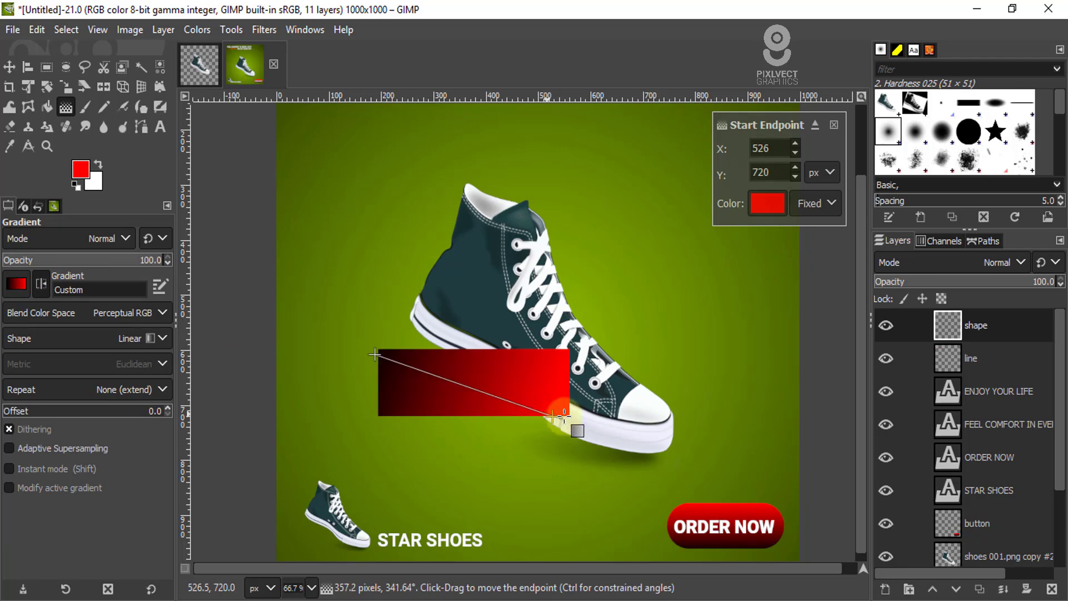
Step: Set the gradient's upper-left endpoint to dark green 293800, based on a colour sampled from the background's dark area
{"action": "left_click", "coordinate": [373, 353]}
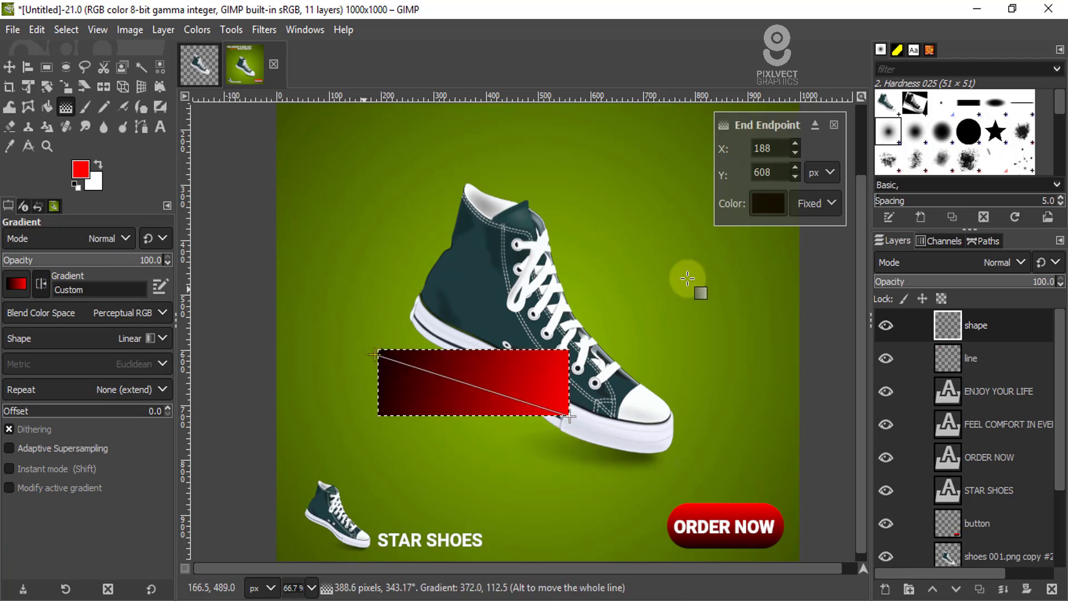
{"action": "left_click", "coordinate": [767, 202]}
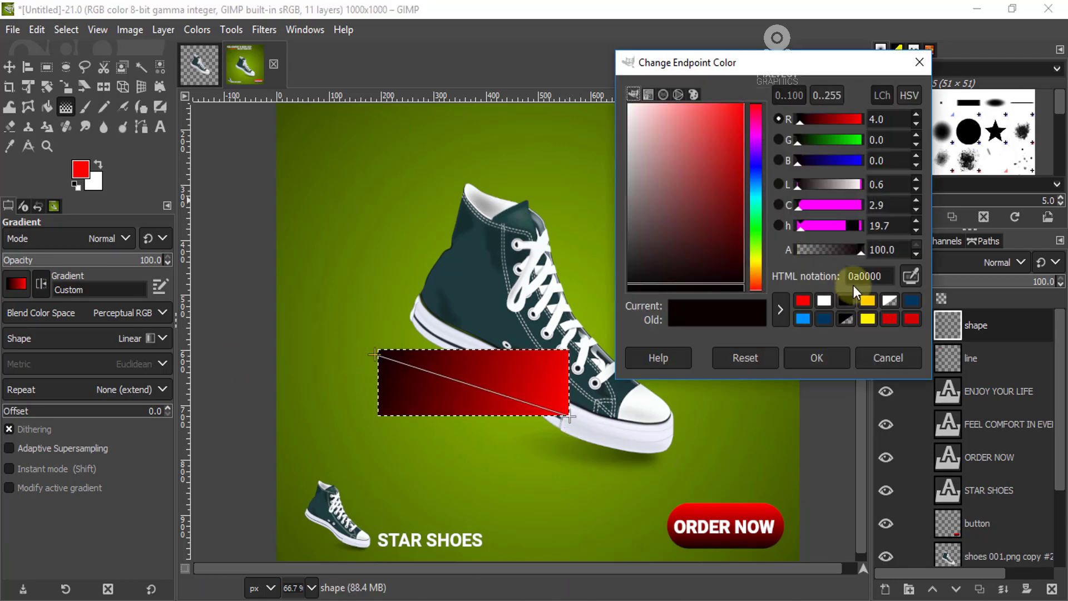
{"action": "left_click", "coordinate": [918, 272]}
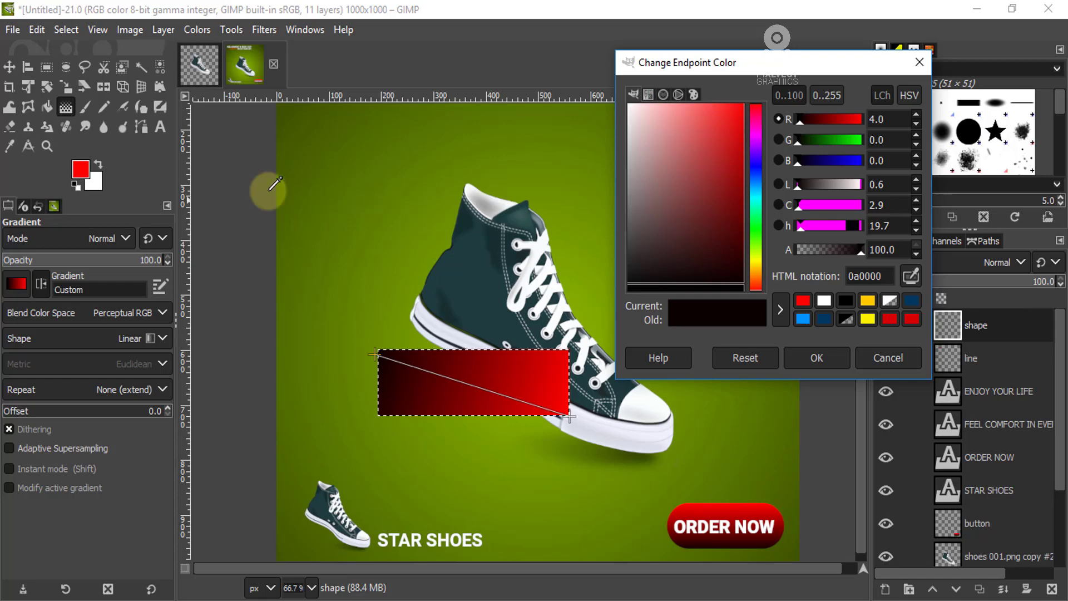
{"action": "left_click", "coordinate": [287, 113]}
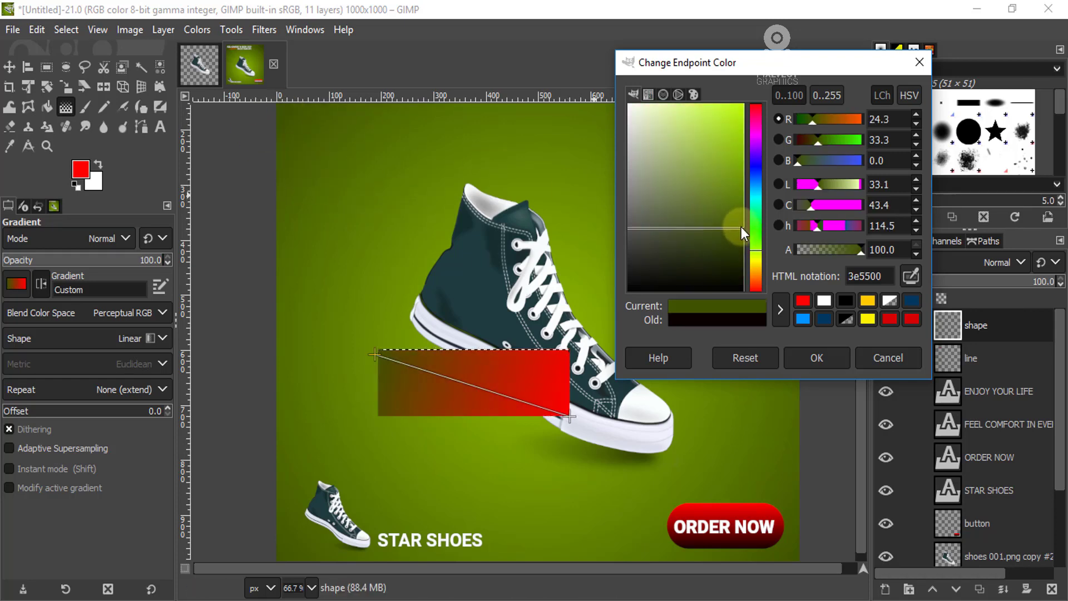
{"action": "left_click_drag", "start_coordinate": [741, 225], "coordinate": [756, 249]}
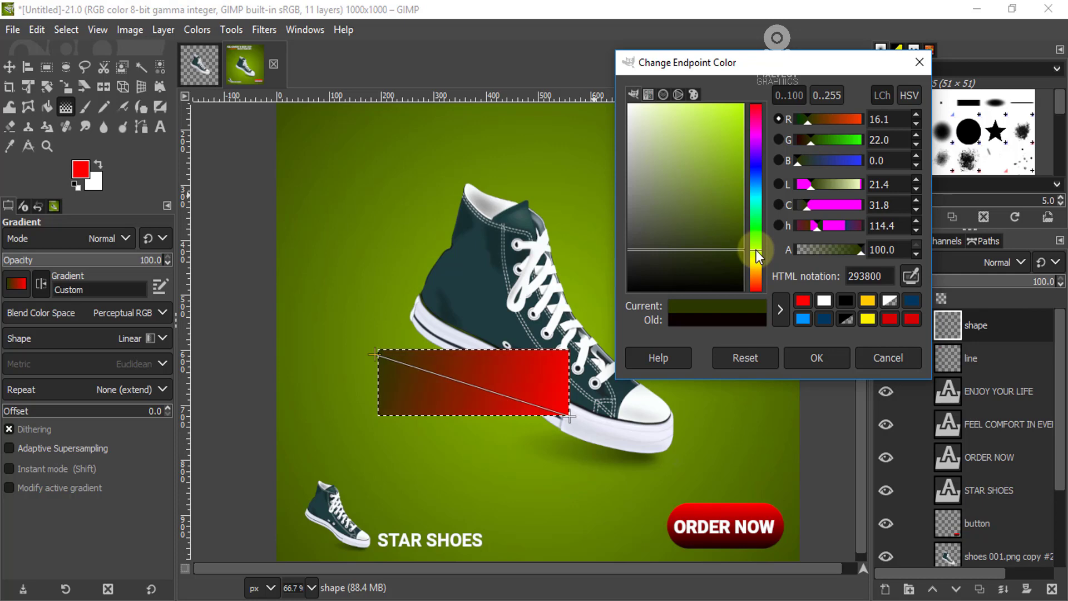
{"action": "left_click", "coordinate": [816, 358]}
Step: Set the gradient's lower-right endpoint to a bright lime green, about a5da00, based on the sampled background, and apply the gradient
{"action": "left_click", "coordinate": [374, 354]}
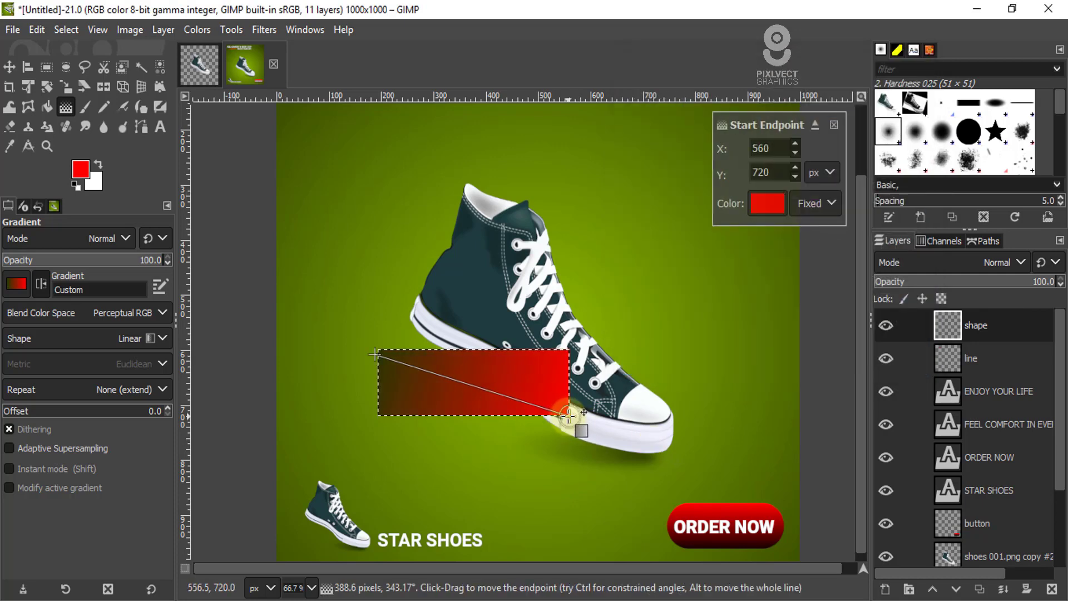
{"action": "left_click", "coordinate": [771, 204]}
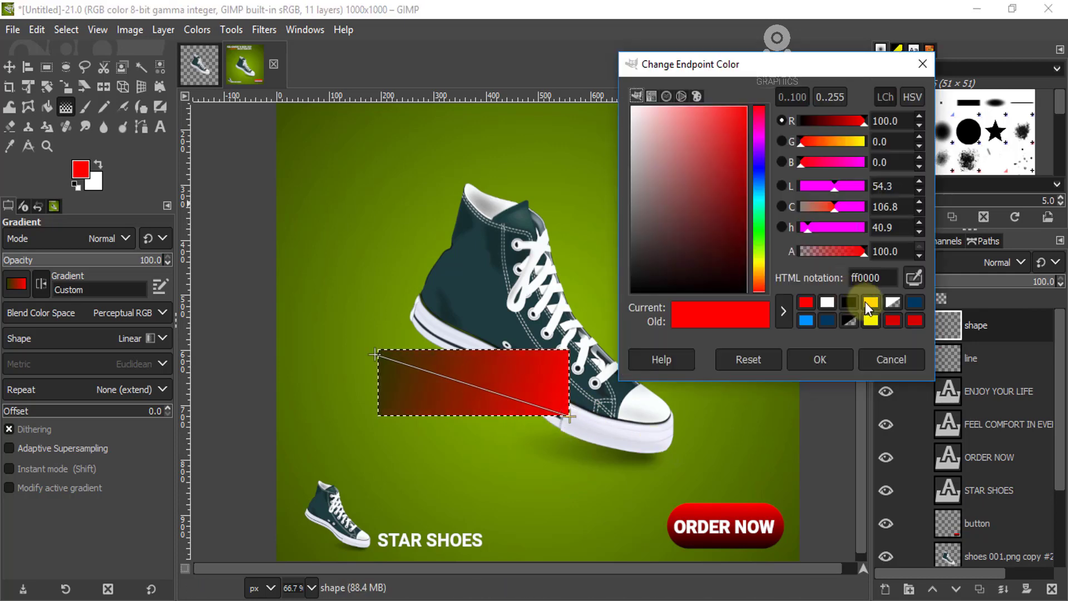
{"action": "left_click", "coordinate": [914, 277]}
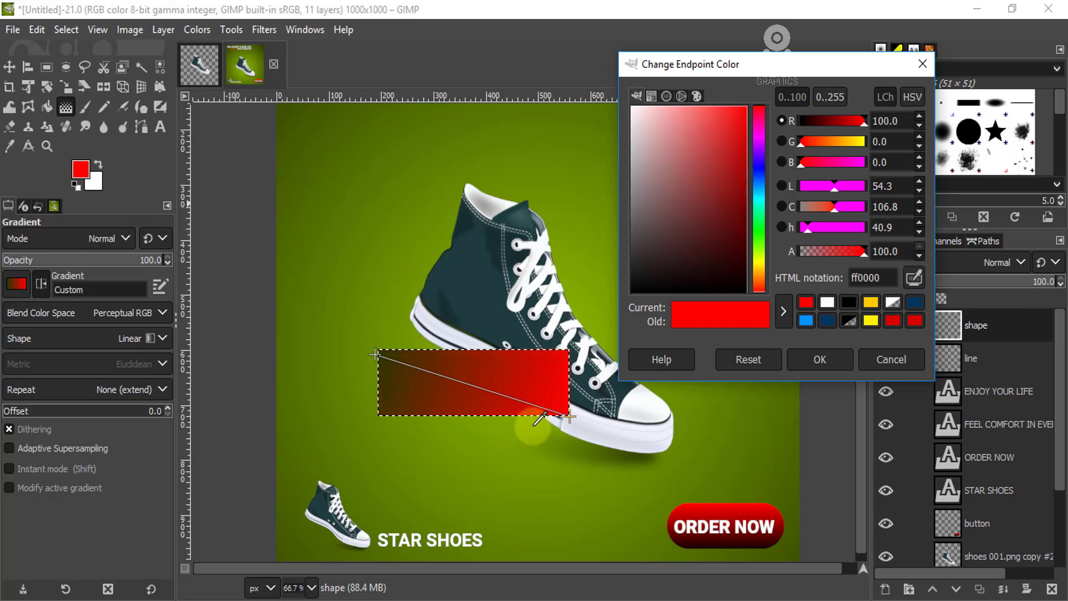
{"action": "left_click", "coordinate": [534, 424]}
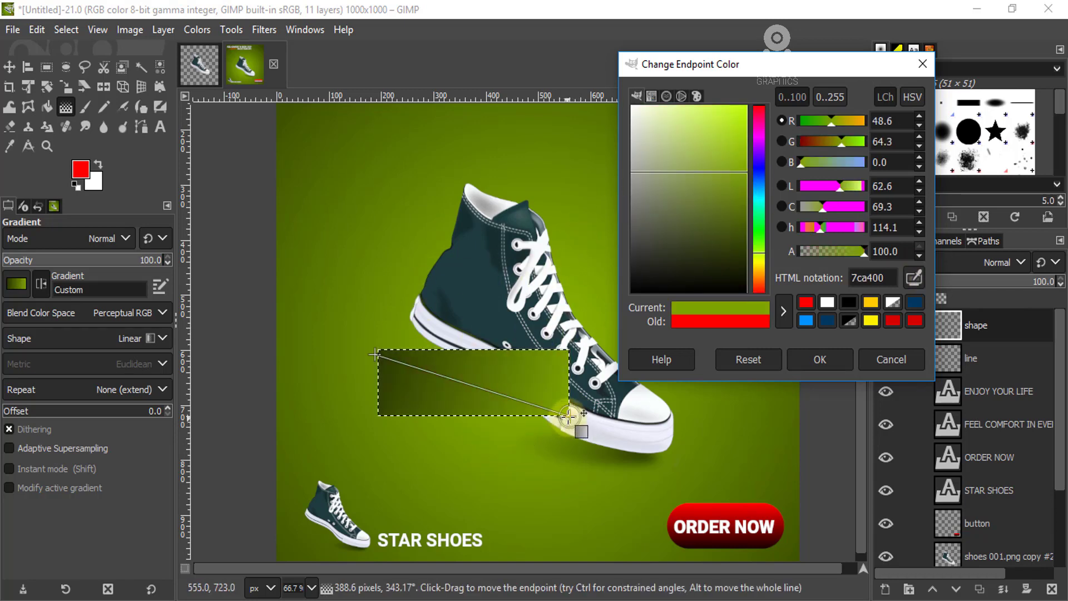
{"action": "left_click_drag", "start_coordinate": [742, 166], "coordinate": [750, 133]}
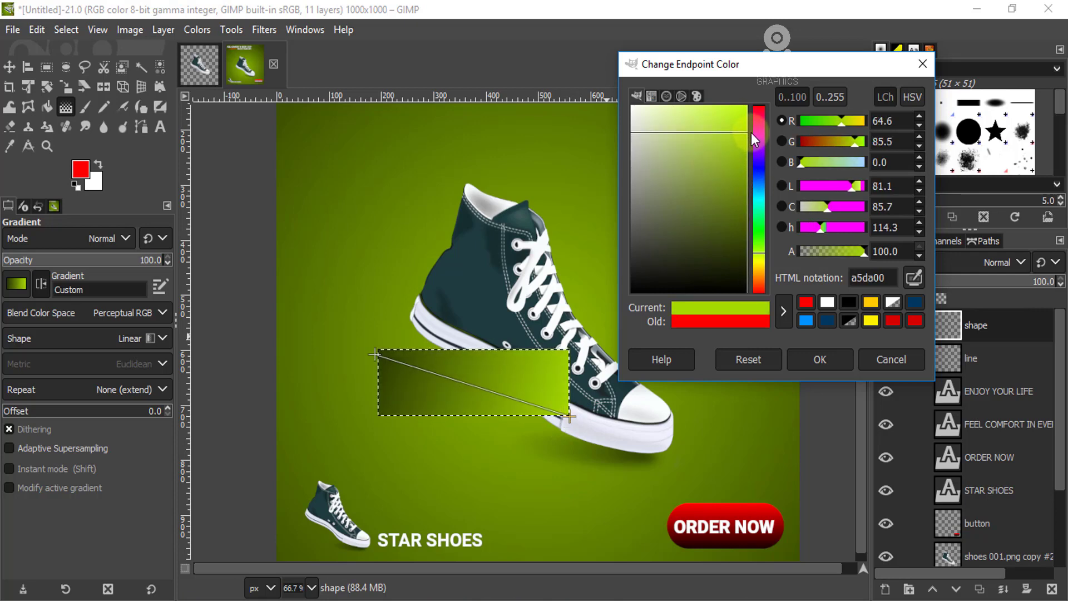
{"action": "left_click", "coordinate": [835, 360]}
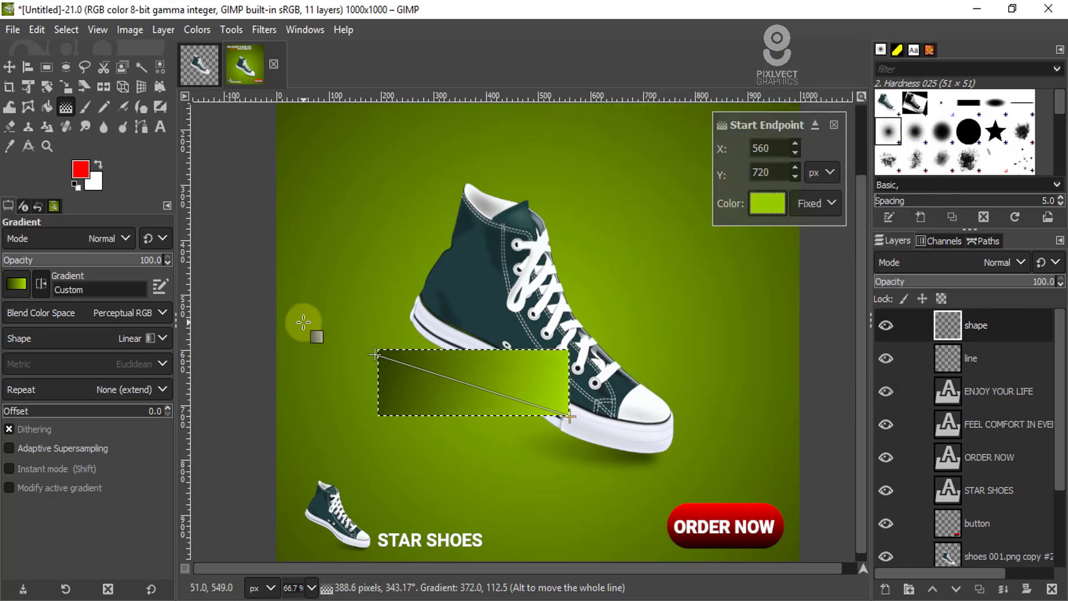
{"action": "left_click", "coordinate": [11, 69]}
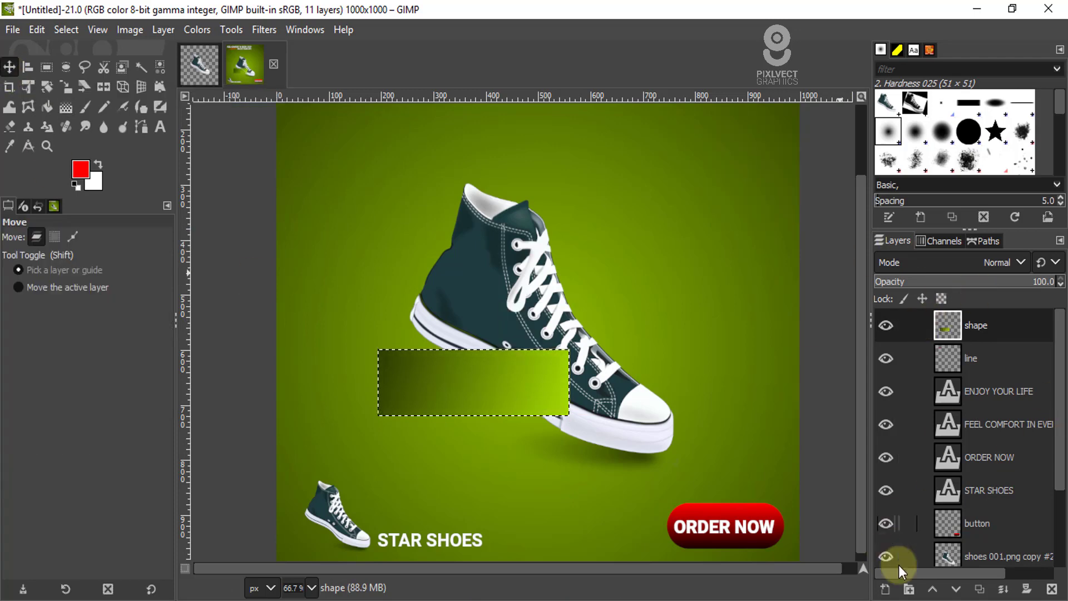
Step: Add a 1000 by 1000 px transparent layer directly above the shape layer, keeping the rectangular selection active
{"action": "left_click", "coordinate": [886, 590]}
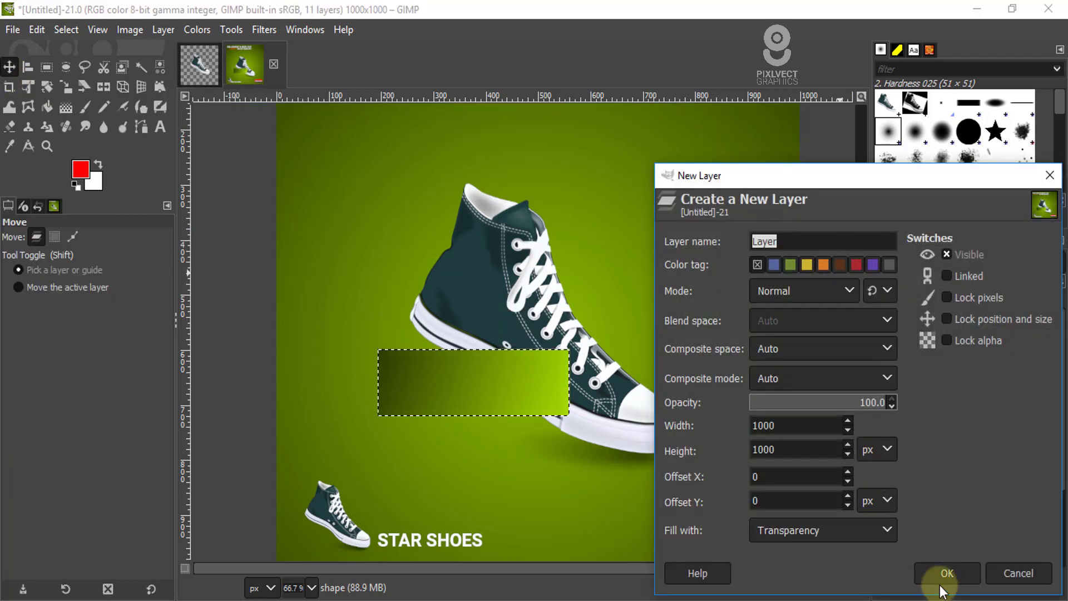
{"action": "left_click", "coordinate": [945, 573]}
{"action": "double_click", "coordinate": [979, 325]}
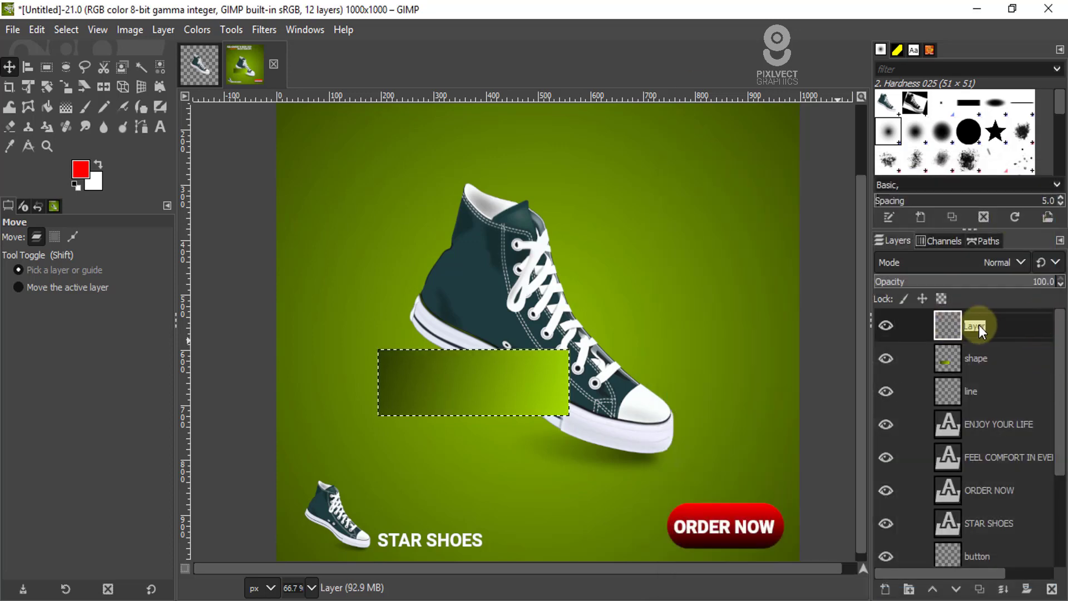
{"action": "left_click", "coordinate": [1020, 326]}
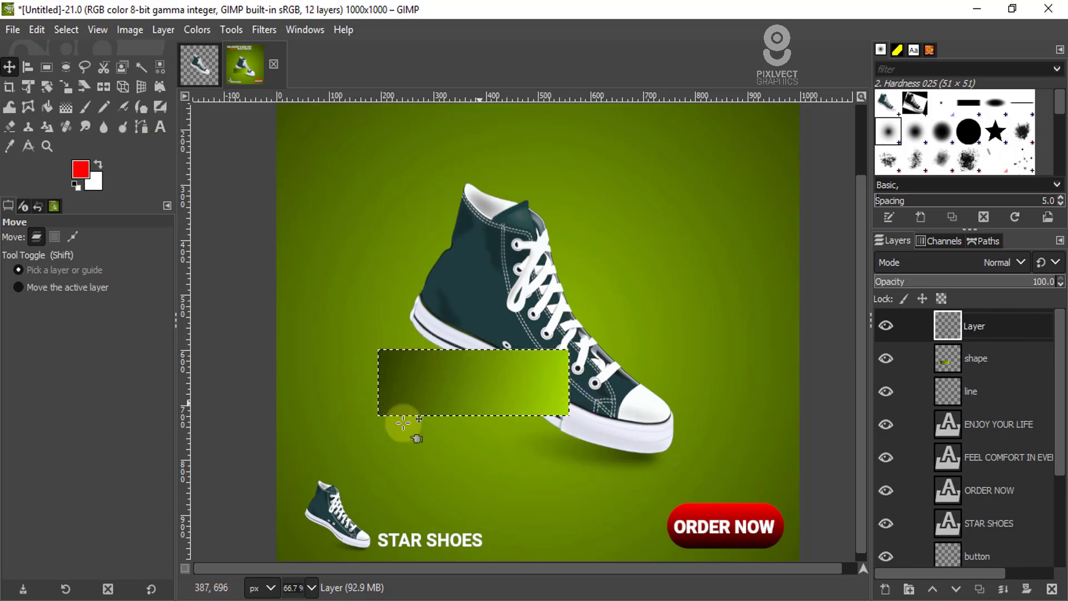
{"action": "left_click", "coordinate": [67, 27]}
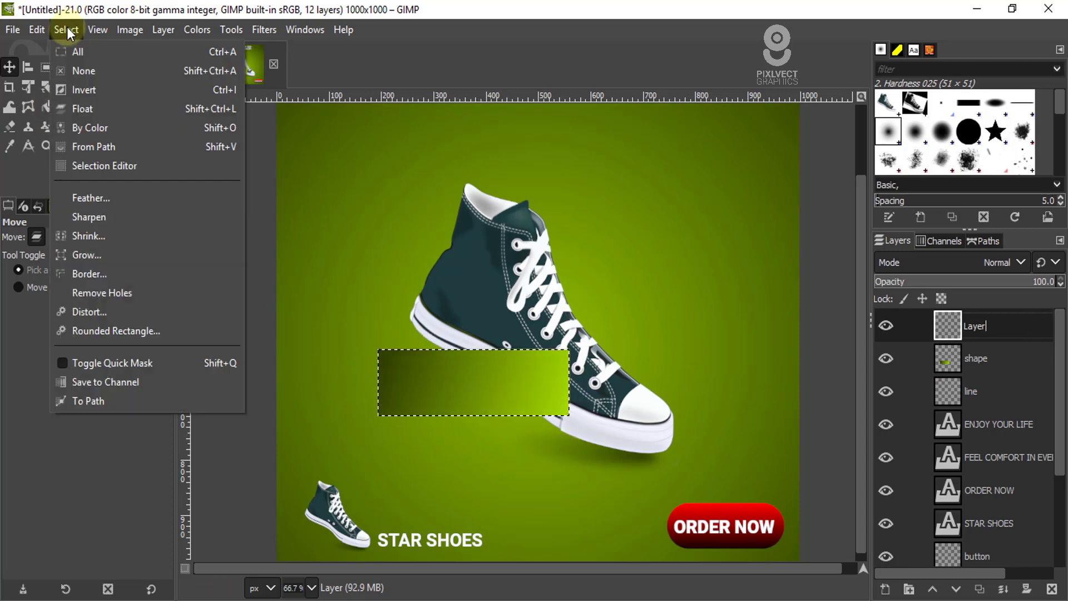
Step: Shrink the rectangle selection by 10 px and fill it with the Custom gradient, light green at the upper-left corner to dark at the lower-right
{"action": "left_click", "coordinate": [95, 240]}
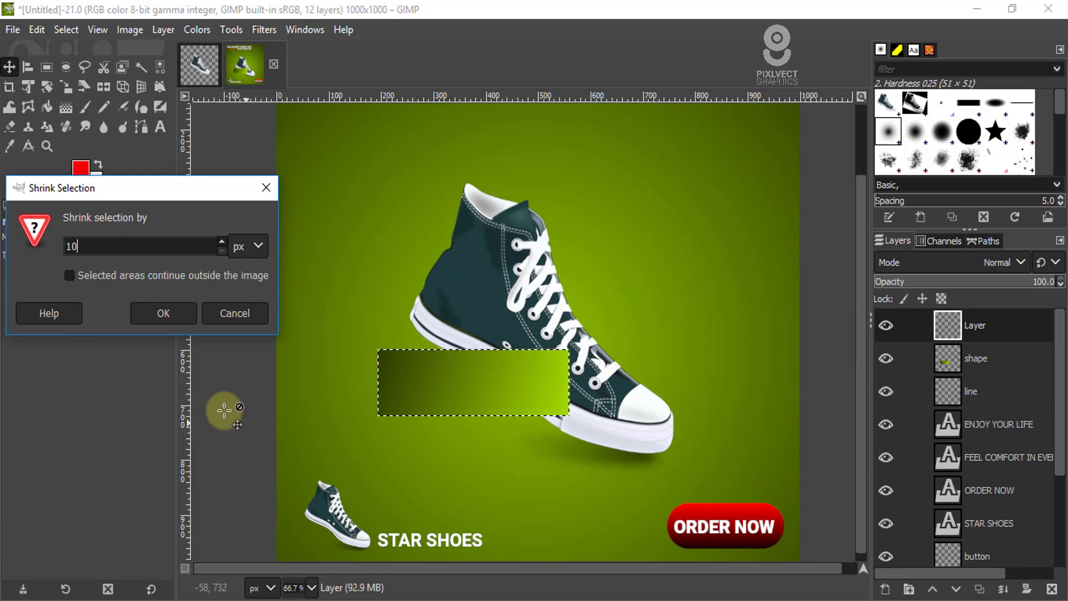
{"action": "left_click", "coordinate": [165, 313]}
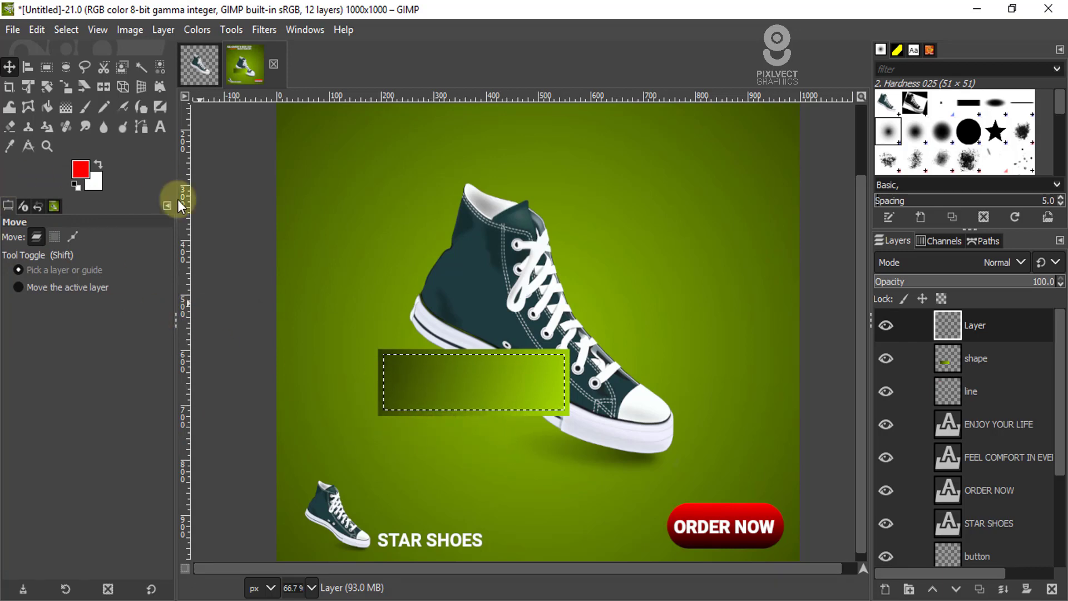
{"action": "left_click", "coordinate": [66, 107]}
{"action": "left_click", "coordinate": [17, 283]}
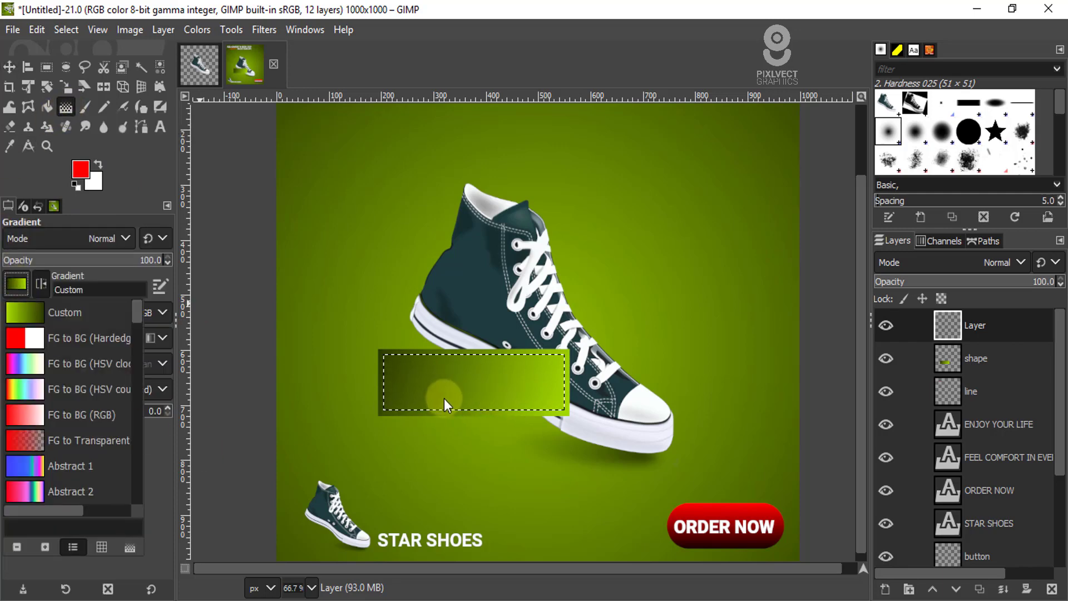
{"action": "left_click", "coordinate": [556, 404]}
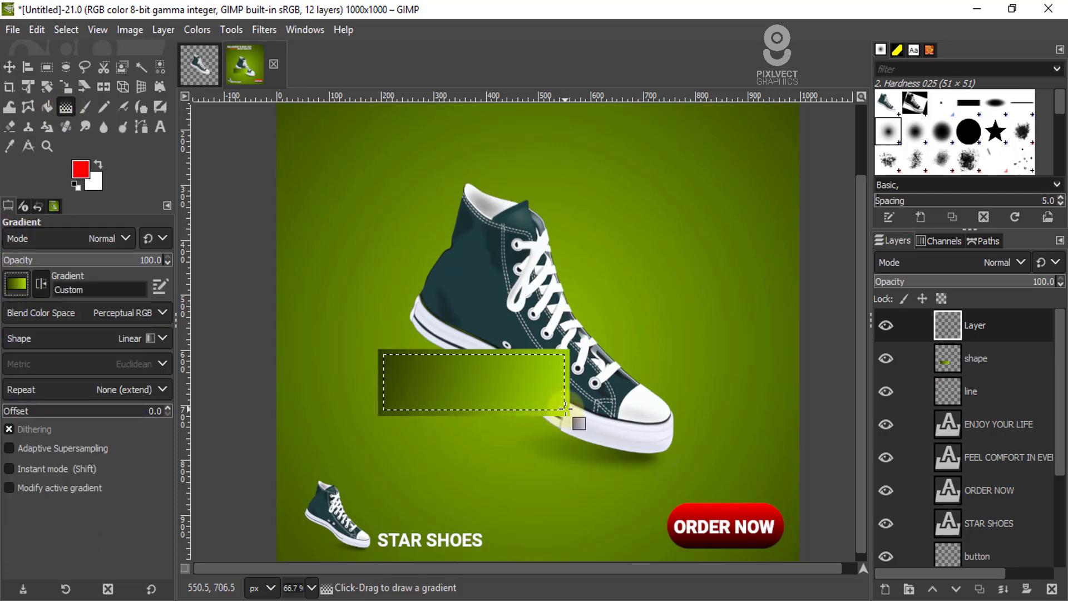
{"action": "left_click_drag", "start_coordinate": [565, 409], "coordinate": [383, 357]}
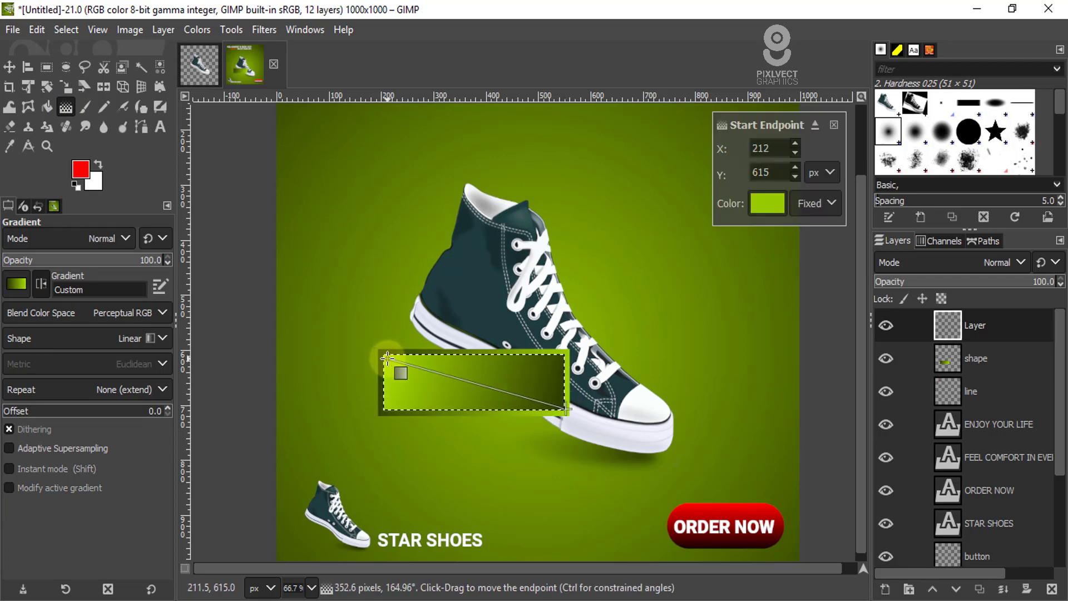
{"action": "left_click", "coordinate": [9, 66]}
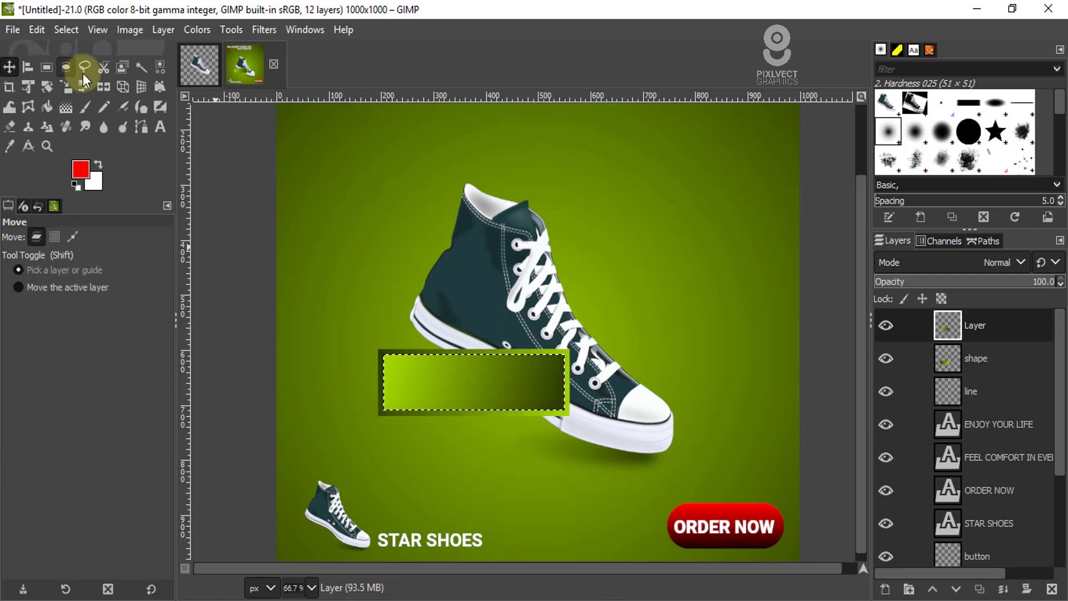
Step: Clear the selection and merge the new gradient layer down into the shape layer
{"action": "left_click", "coordinate": [72, 31]}
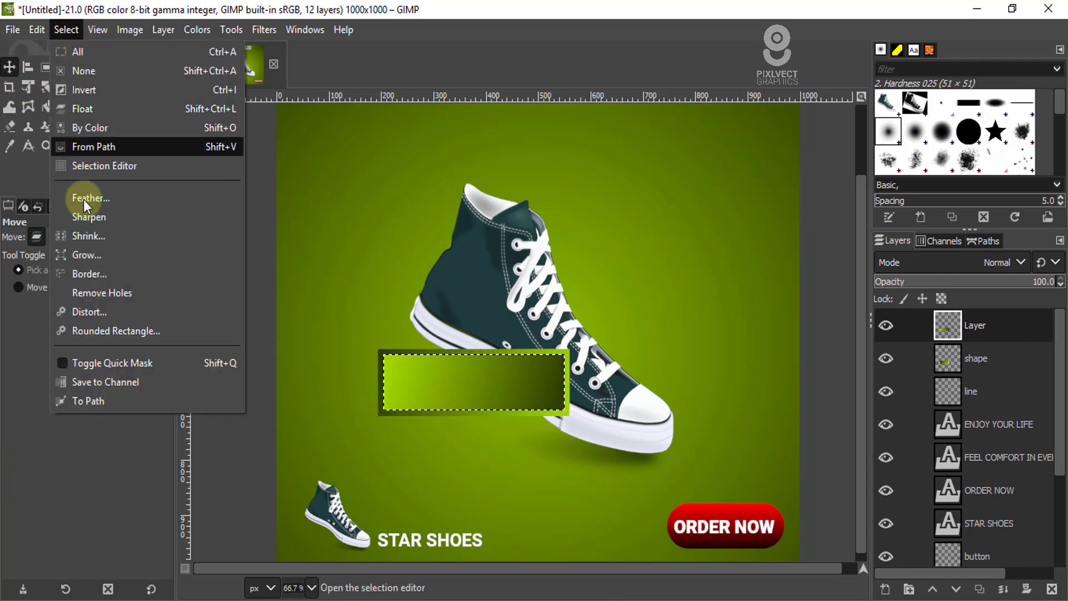
{"action": "left_click", "coordinate": [81, 75]}
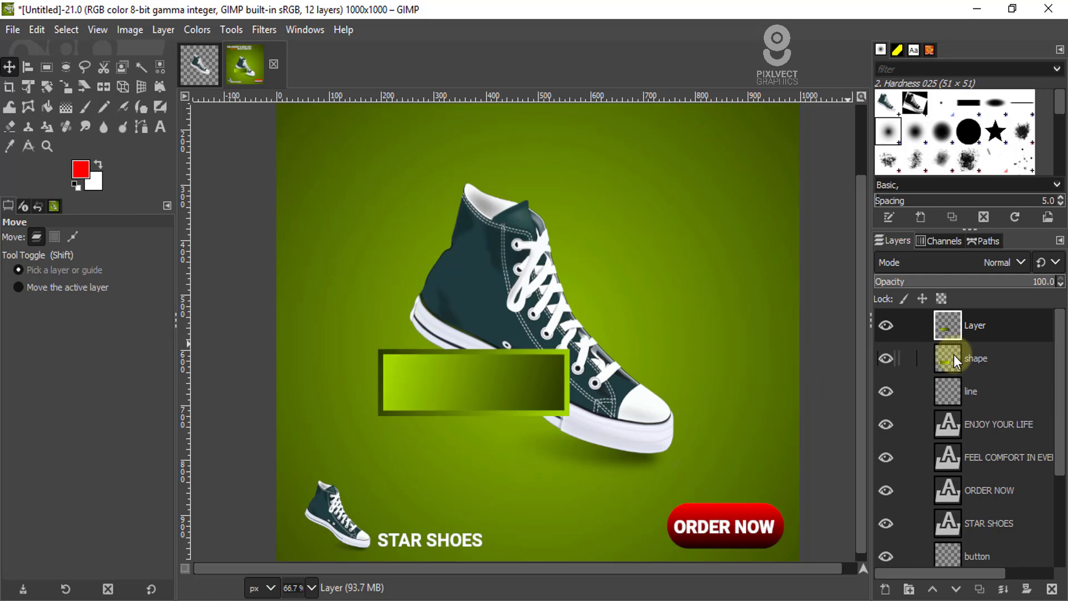
{"action": "right_click", "coordinate": [947, 327]}
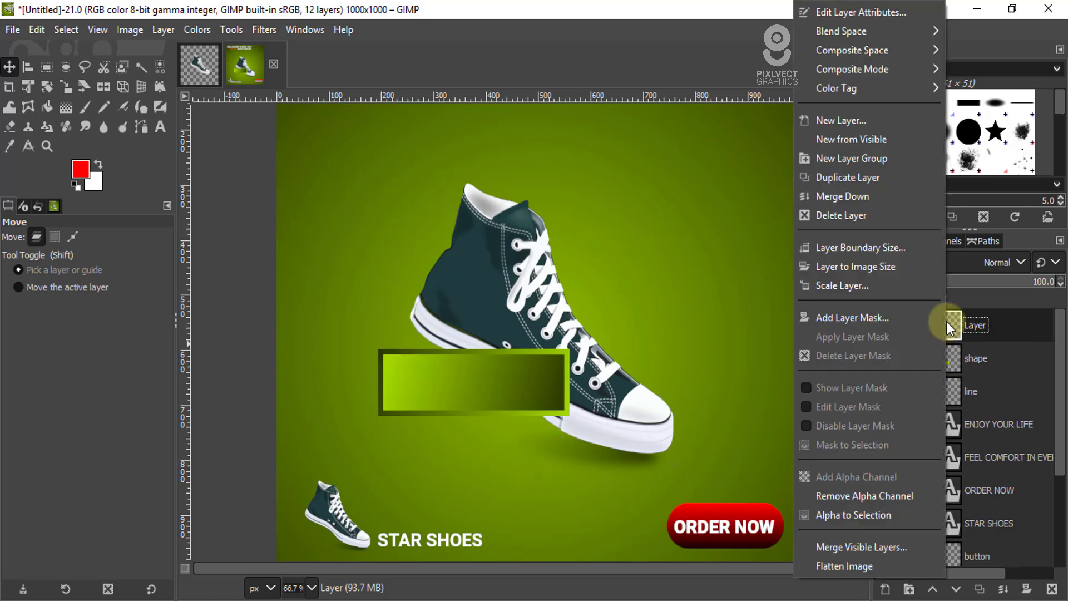
{"action": "left_click", "coordinate": [845, 196]}
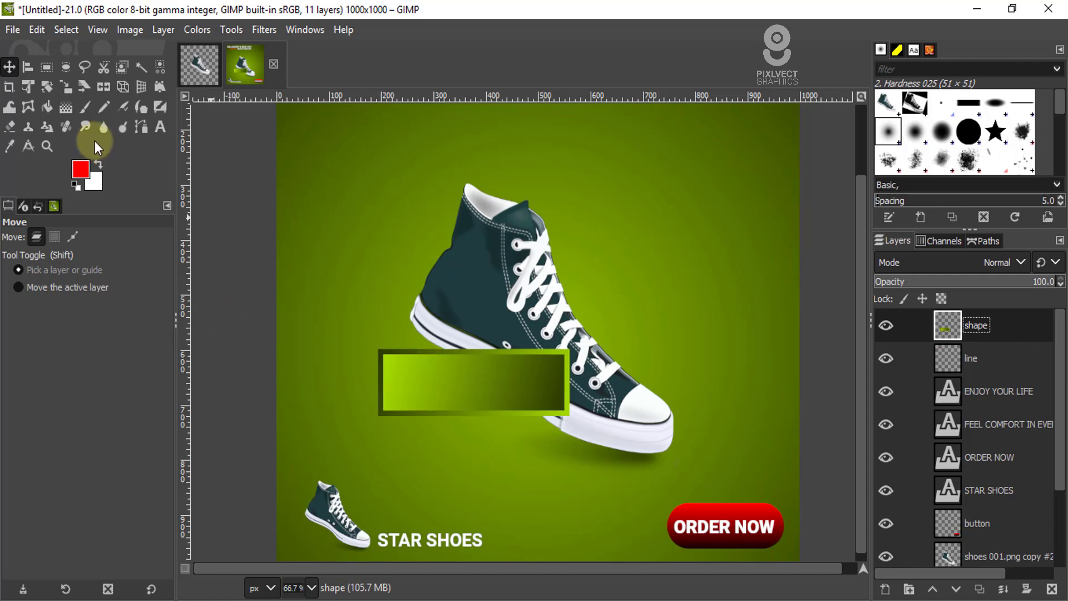
Step: Crop the shape layer to its content and shear it horizontally with magnitude X 50
{"action": "left_click", "coordinate": [85, 84]}
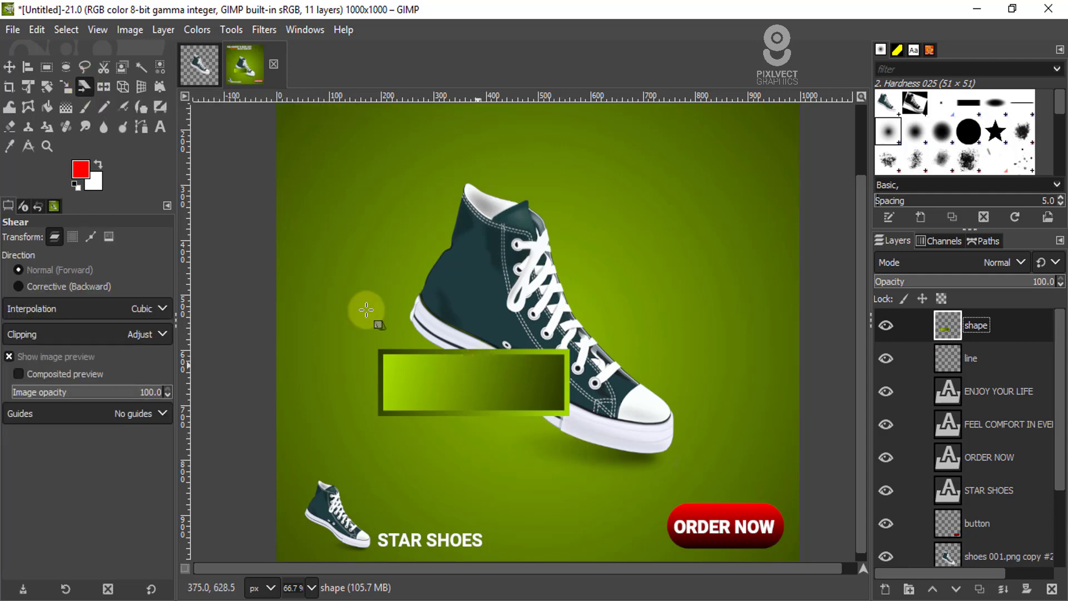
{"action": "left_click_drag", "start_coordinate": [460, 349], "coordinate": [389, 349]}
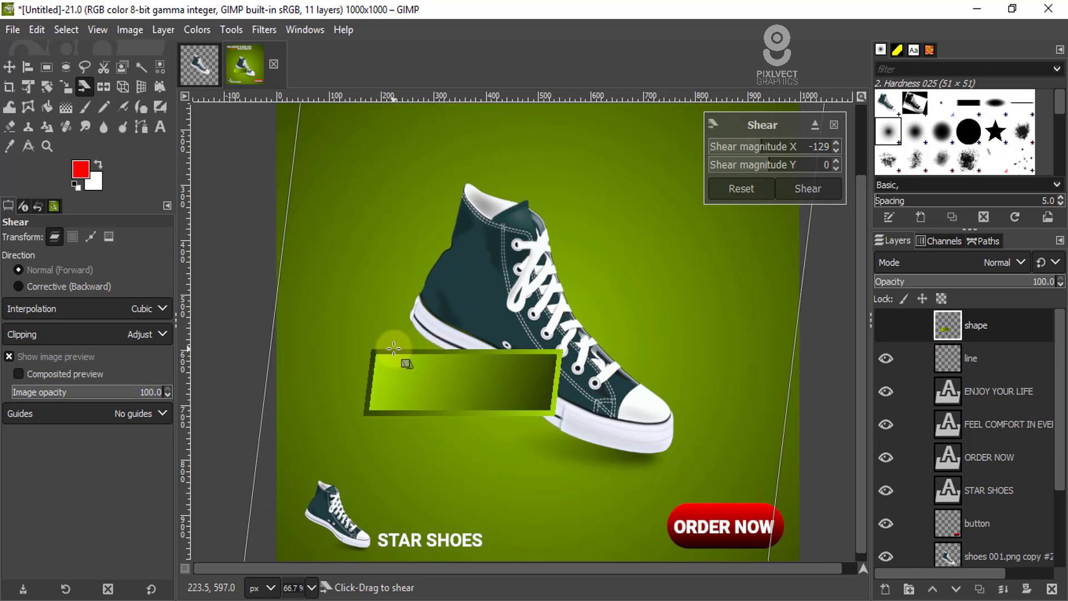
{"action": "left_click", "coordinate": [159, 30]}
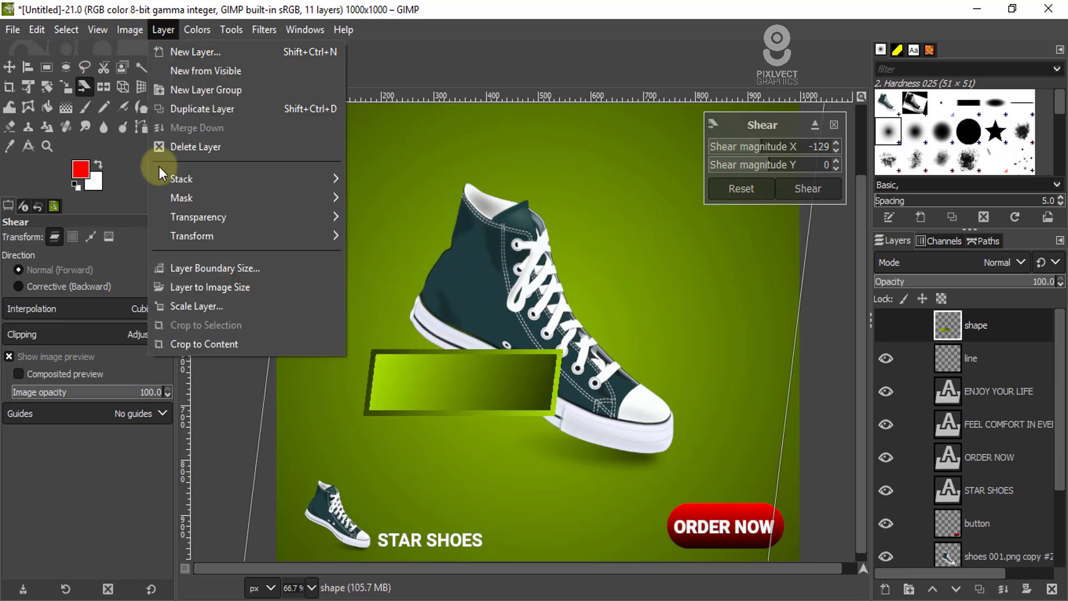
{"action": "left_click", "coordinate": [193, 345]}
{"action": "left_click_drag", "start_coordinate": [461, 367], "coordinate": [435, 369]}
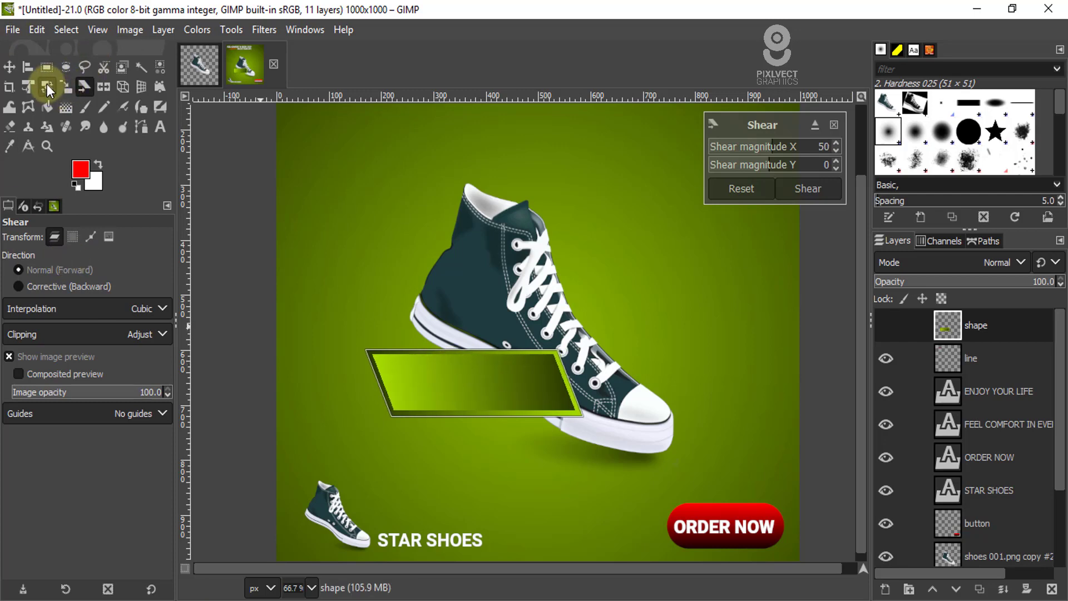
Step: Scale the sheared shape down proportionally to a bit more than half its size
{"action": "left_click", "coordinate": [66, 89]}
{"action": "left_click", "coordinate": [492, 423]}
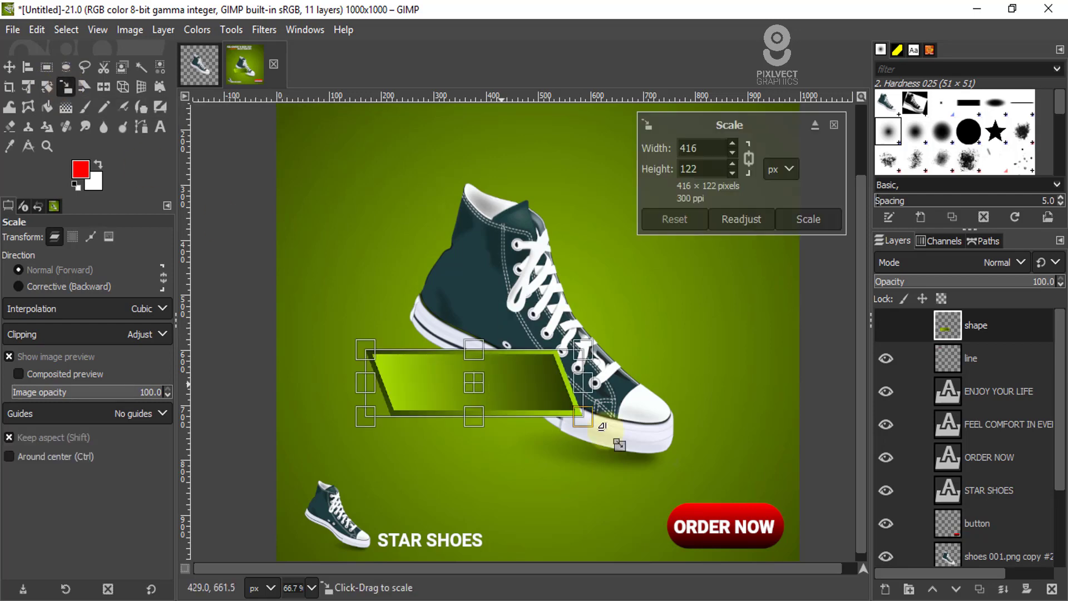
{"action": "left_click_drag", "start_coordinate": [582, 416], "coordinate": [513, 361]}
{"action": "left_click", "coordinate": [808, 218]}
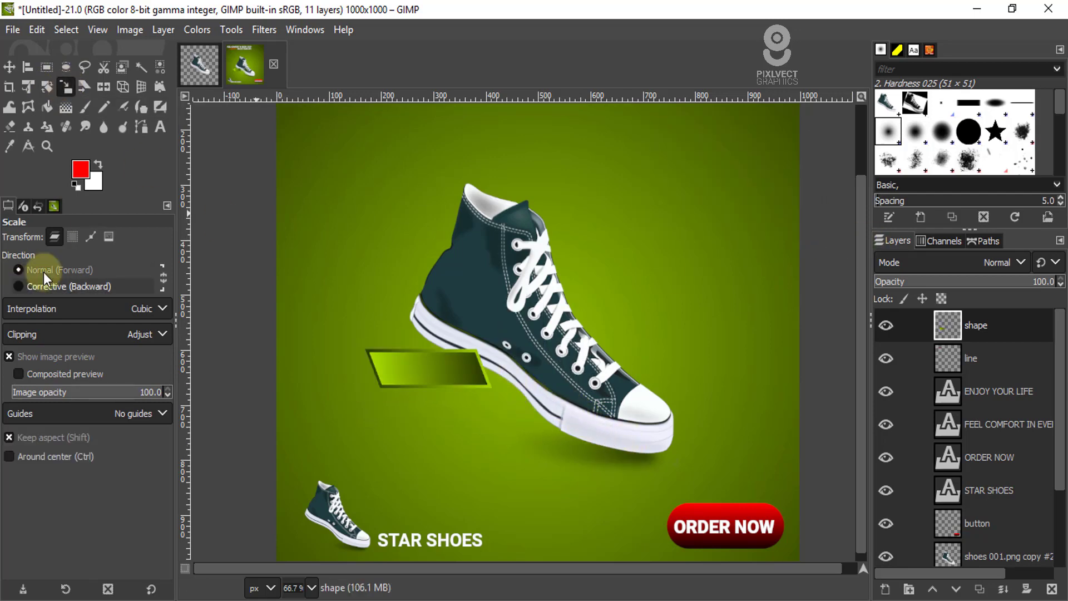
Step: Move the shape up beside the shoe's heel and rotate it by about -10 degrees
{"action": "left_click", "coordinate": [9, 67]}
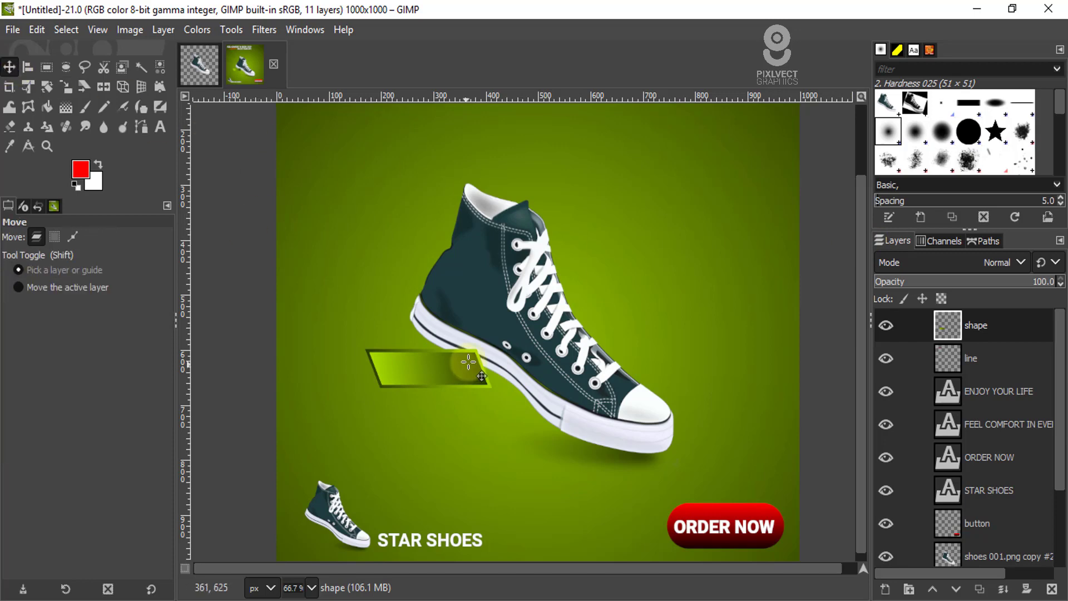
{"action": "left_click_drag", "start_coordinate": [462, 367], "coordinate": [428, 300]}
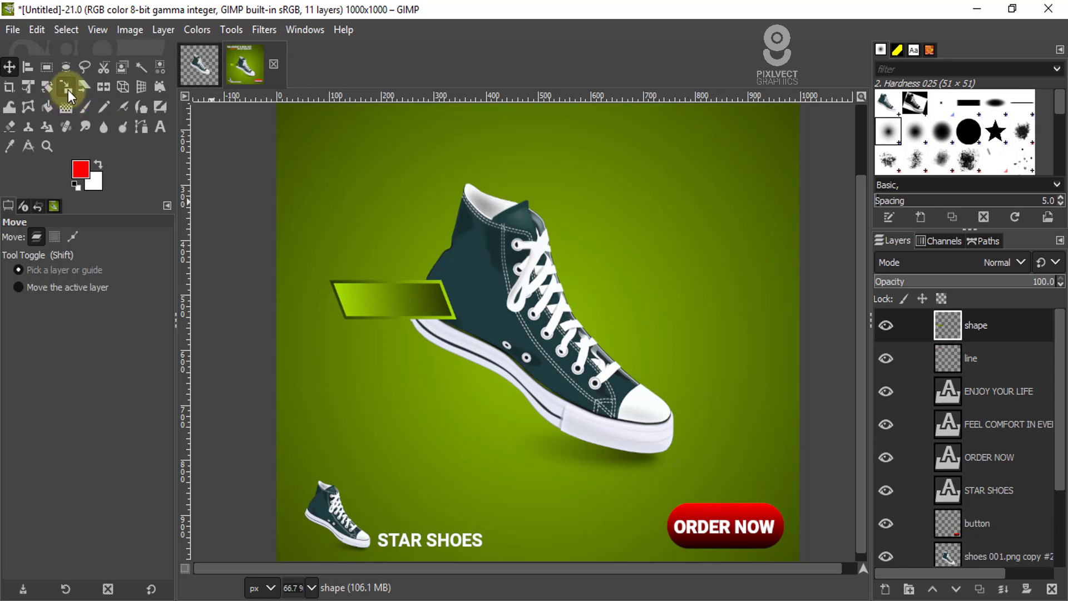
{"action": "left_click", "coordinate": [47, 86]}
{"action": "left_click_drag", "start_coordinate": [456, 296], "coordinate": [451, 274]}
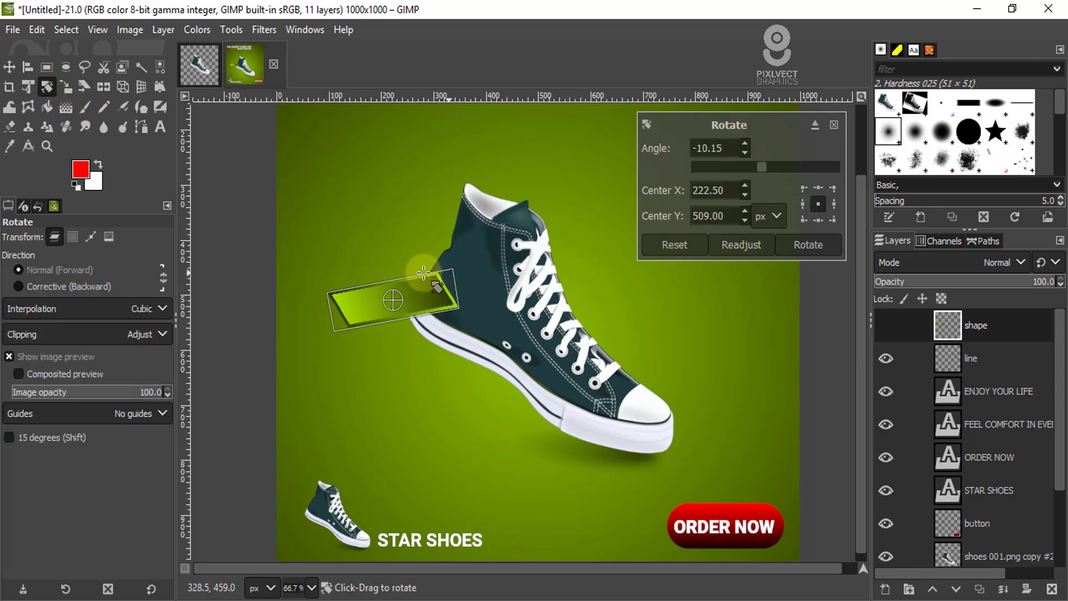
{"action": "left_click", "coordinate": [809, 245]}
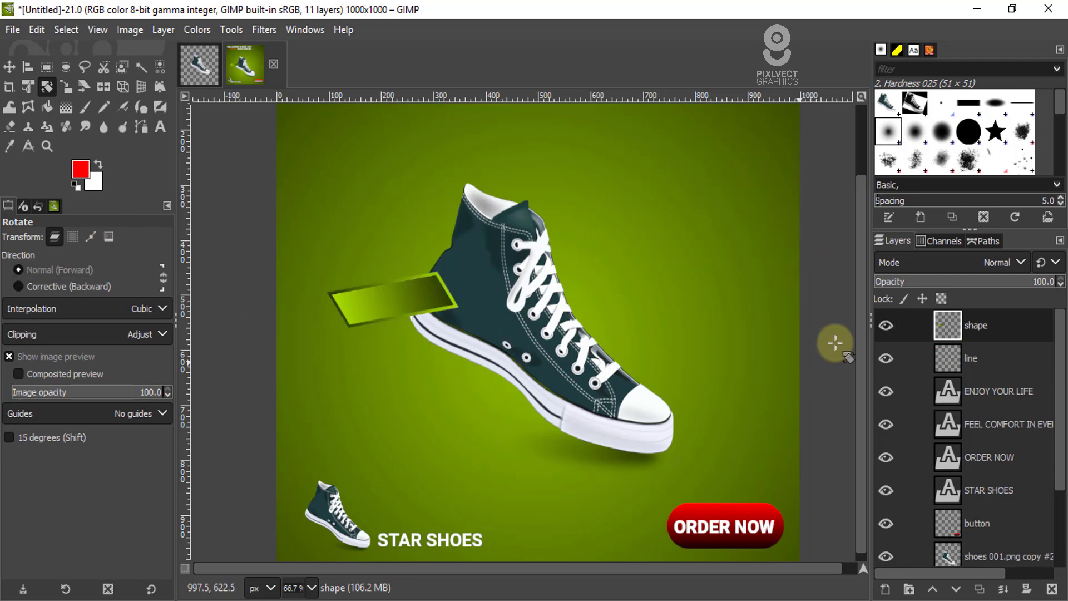
Step: Duplicate the shape layer and rename the copy "shape 02"
{"action": "left_click", "coordinate": [952, 326]}
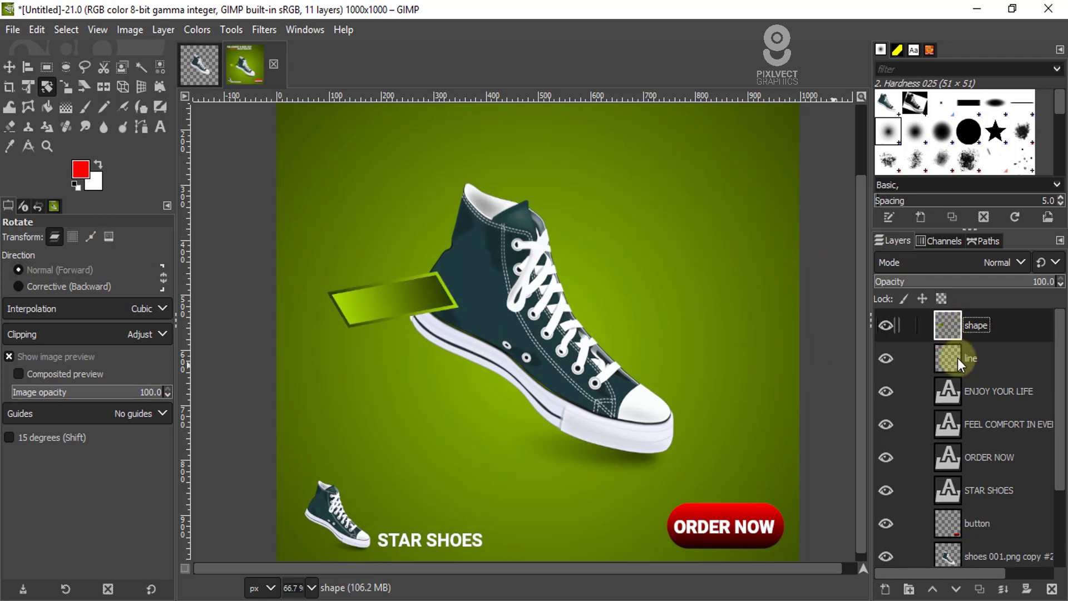
{"action": "left_click", "coordinate": [979, 589]}
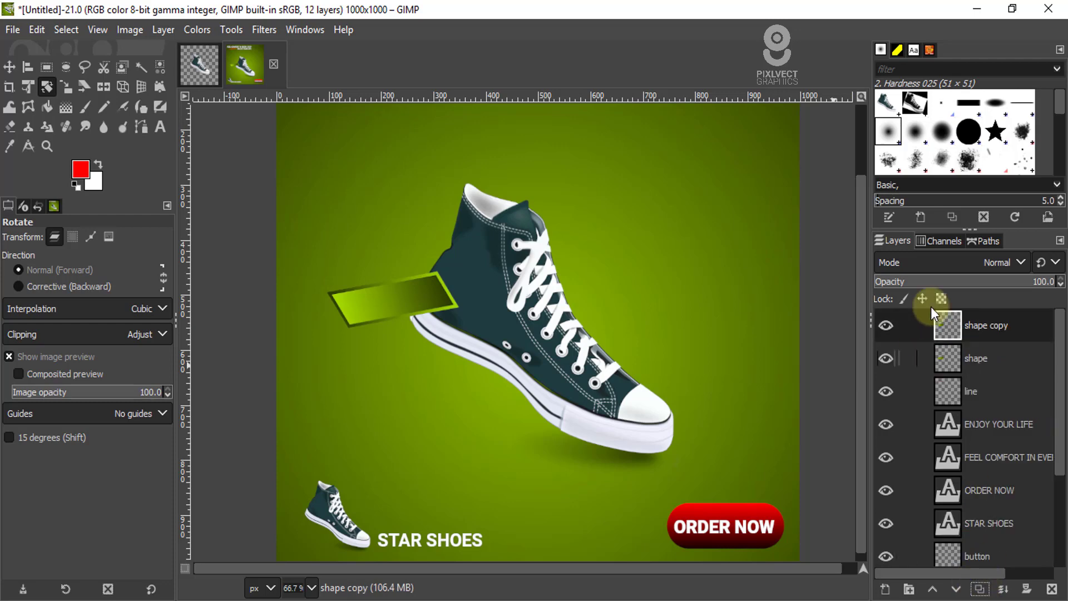
{"action": "double_click", "coordinate": [985, 326]}
{"action": "left_click", "coordinate": [1007, 326]}
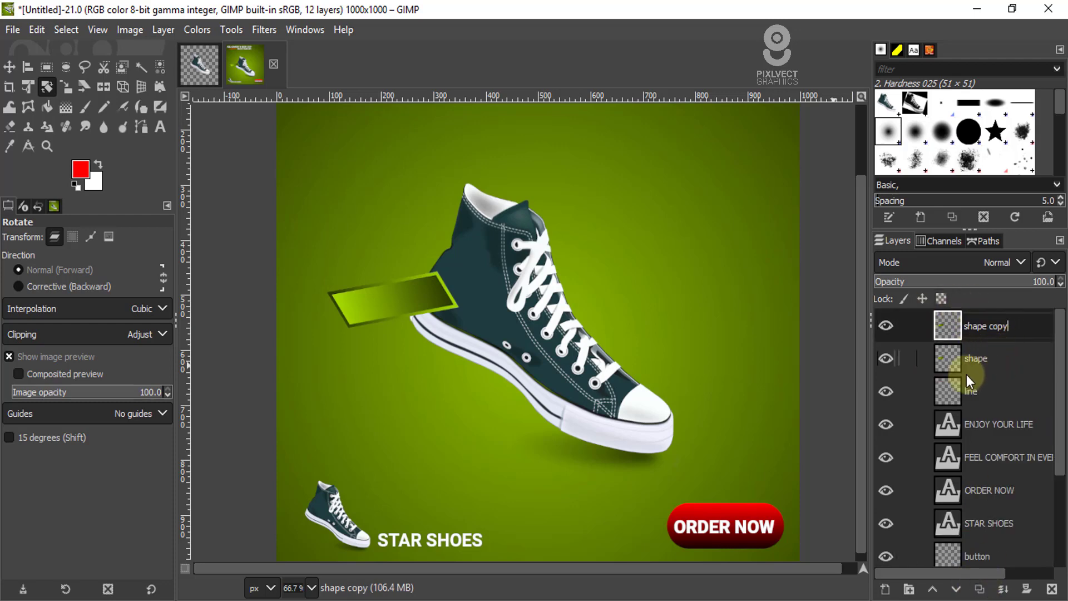
{"action": "key", "text": "BackSpace"}
{"action": "key", "text": "BackSpace"}
{"action": "key", "text": "BackSpace"}
{"action": "key", "text": "BackSpace"}
{"action": "type", "text": "02"}
{"action": "key", "text": "Return"}
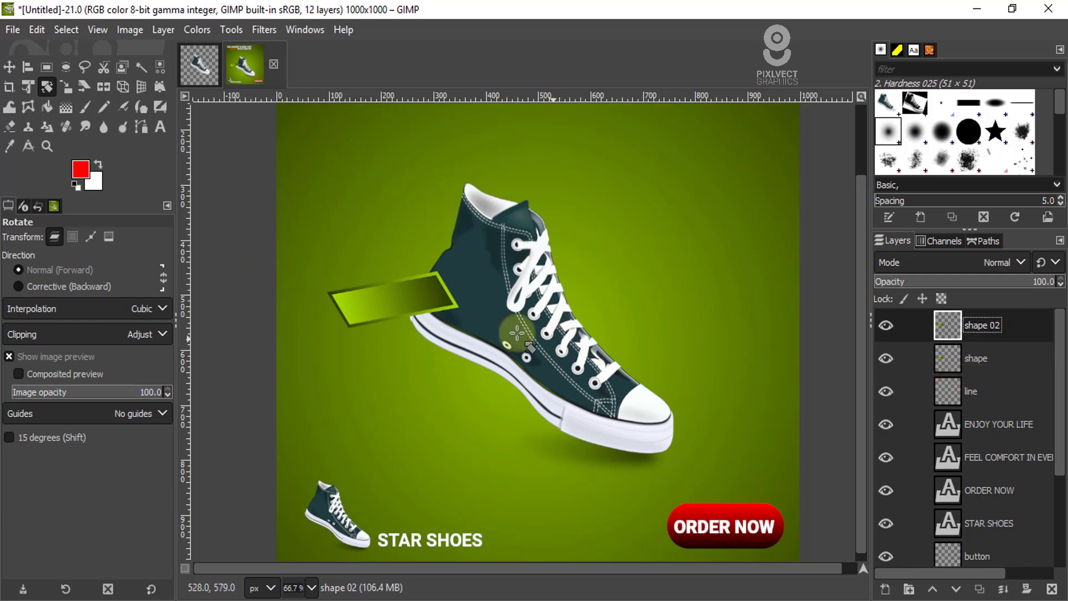
Step: Offset shape 02 down and right of the original, and shift both shapes slightly down and left together using temporary layer links
{"action": "left_click", "coordinate": [9, 66]}
{"action": "left_click_drag", "start_coordinate": [390, 295], "coordinate": [426, 326]}
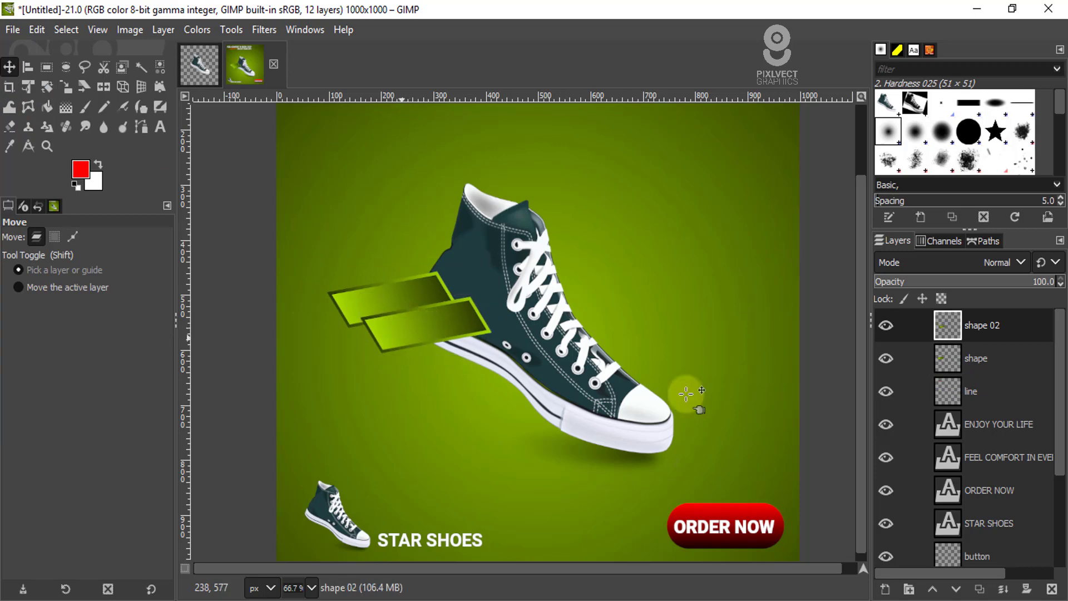
{"action": "left_click", "coordinate": [908, 326]}
{"action": "left_click", "coordinate": [908, 358]}
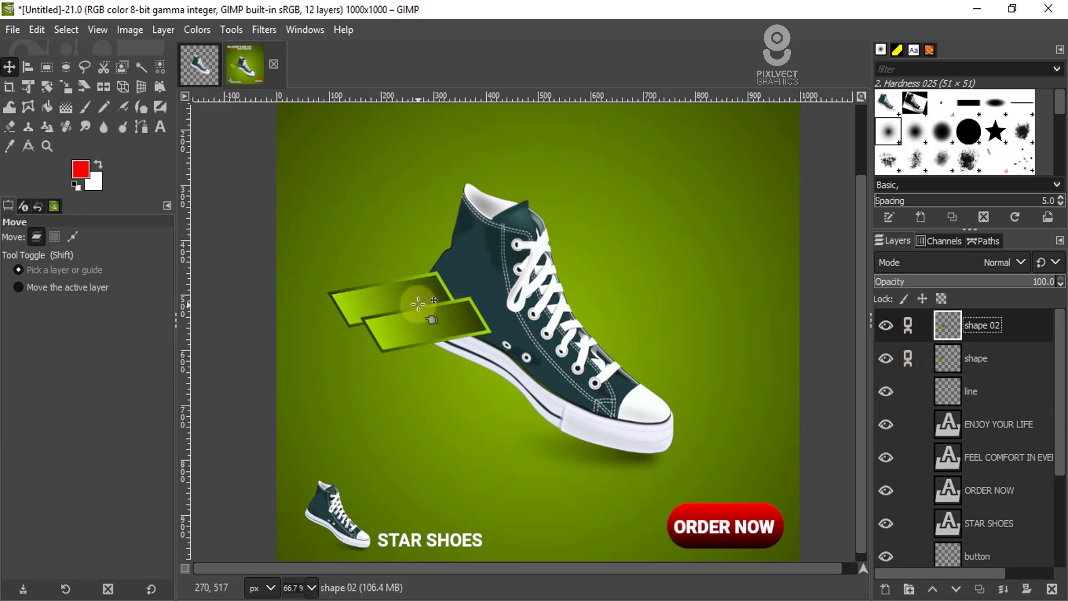
{"action": "mouse_move", "coordinate": [407, 306]}
{"action": "left_mouse_down"}
{"action": "mouse_move", "coordinate": [381, 312]}
{"action": "mouse_move", "coordinate": [395, 313]}
{"action": "left_mouse_up"}
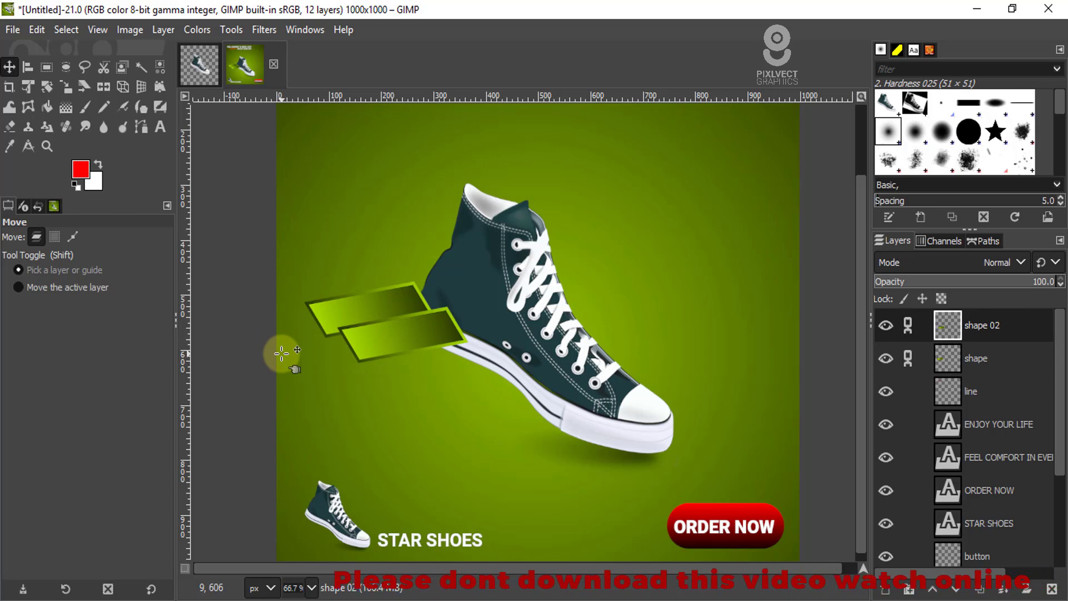
{"action": "left_click", "coordinate": [908, 325]}
{"action": "left_click", "coordinate": [908, 358]}
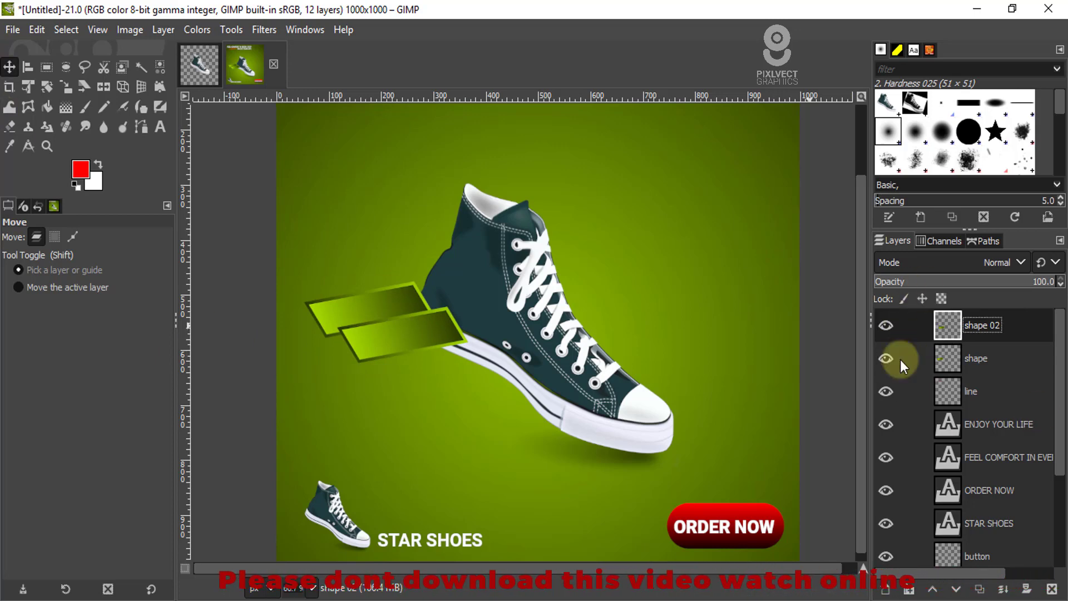
Step: Switch to the star shoes Notepad file, copy the word BEST, and return to the image
{"action": "key", "text": "alt+Tab"}
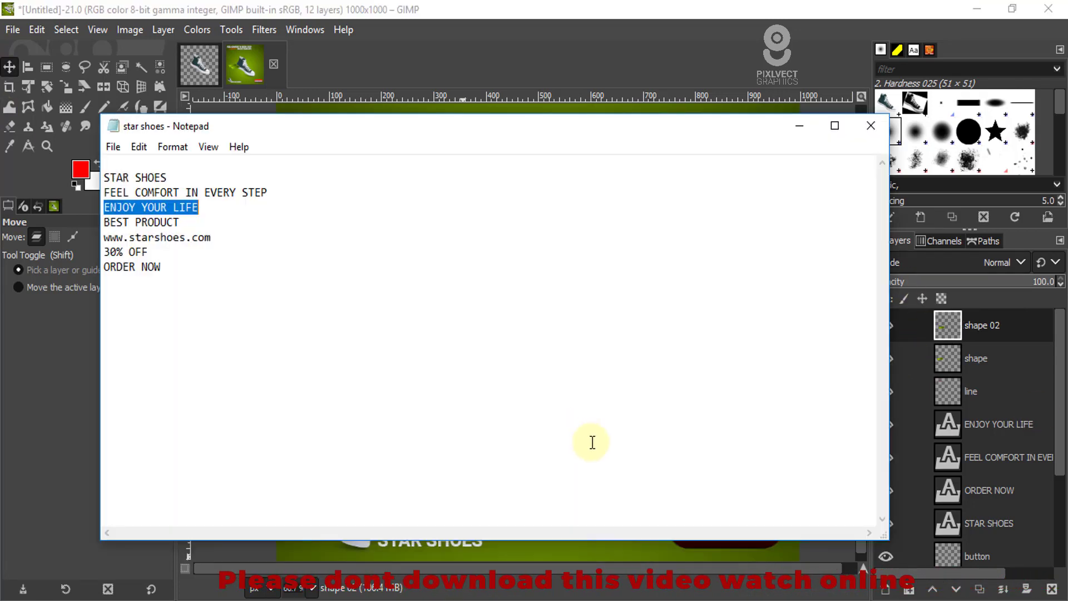
{"action": "double_click", "coordinate": [120, 222]}
{"action": "key", "text": "ctrl+c"}
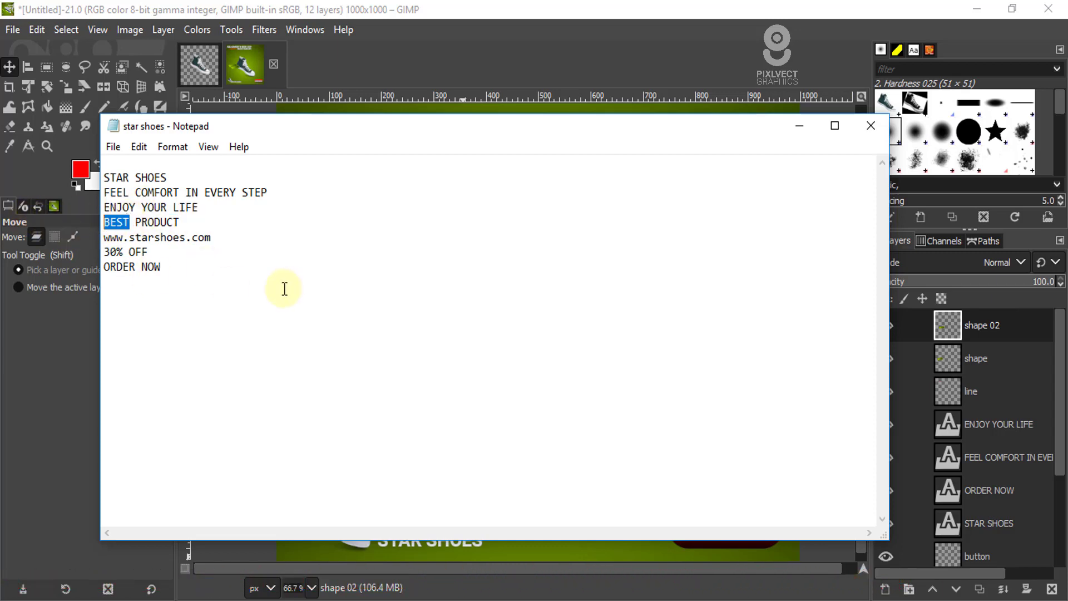
{"action": "left_click", "coordinate": [799, 126]}
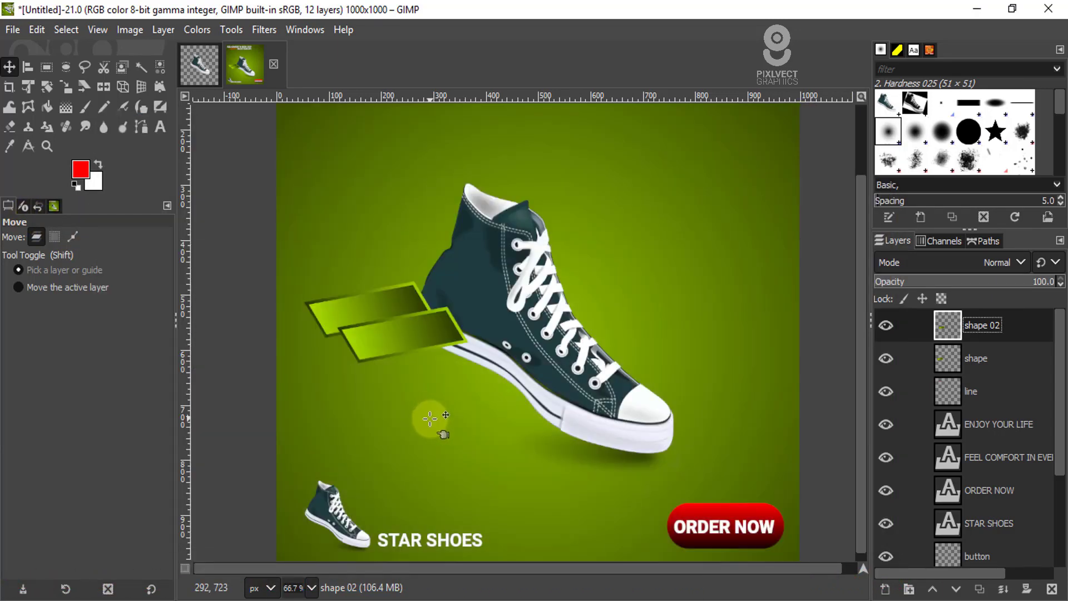
Step: Paste BEST as a new text layer below the shoe and change the text colour to white
{"action": "key", "text": "t"}
{"action": "left_click", "coordinate": [455, 430]}
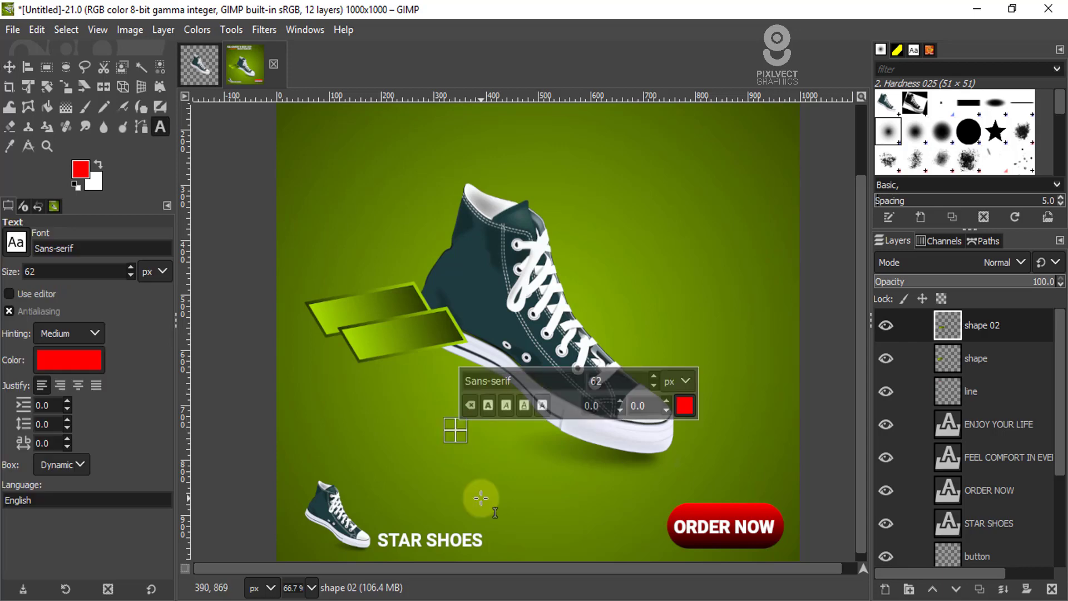
{"action": "key", "text": "ctrl+v"}
{"action": "key", "text": "ctrl+a"}
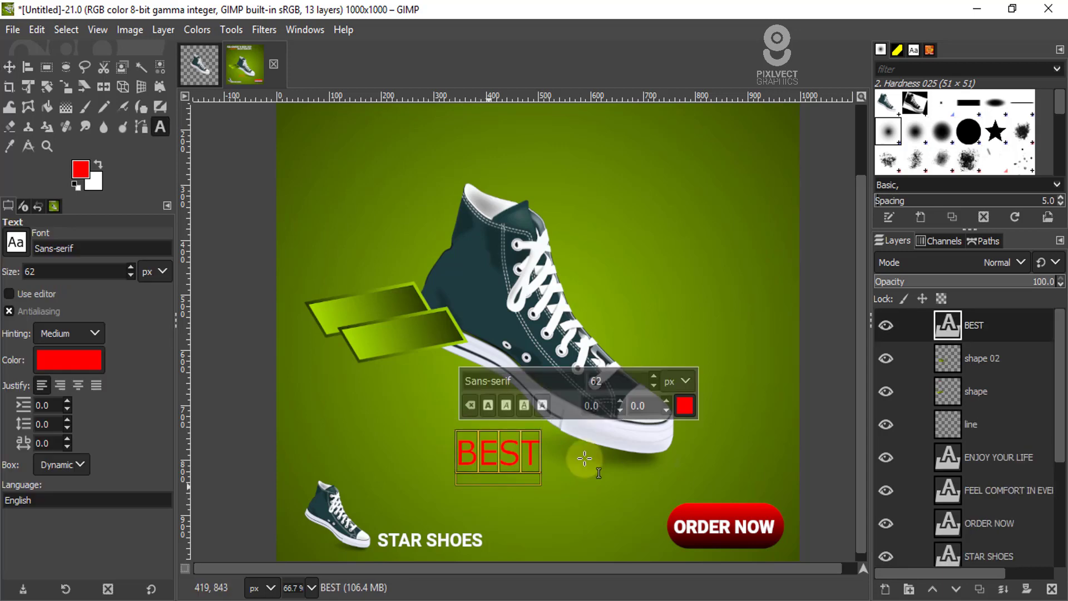
{"action": "left_click", "coordinate": [685, 406]}
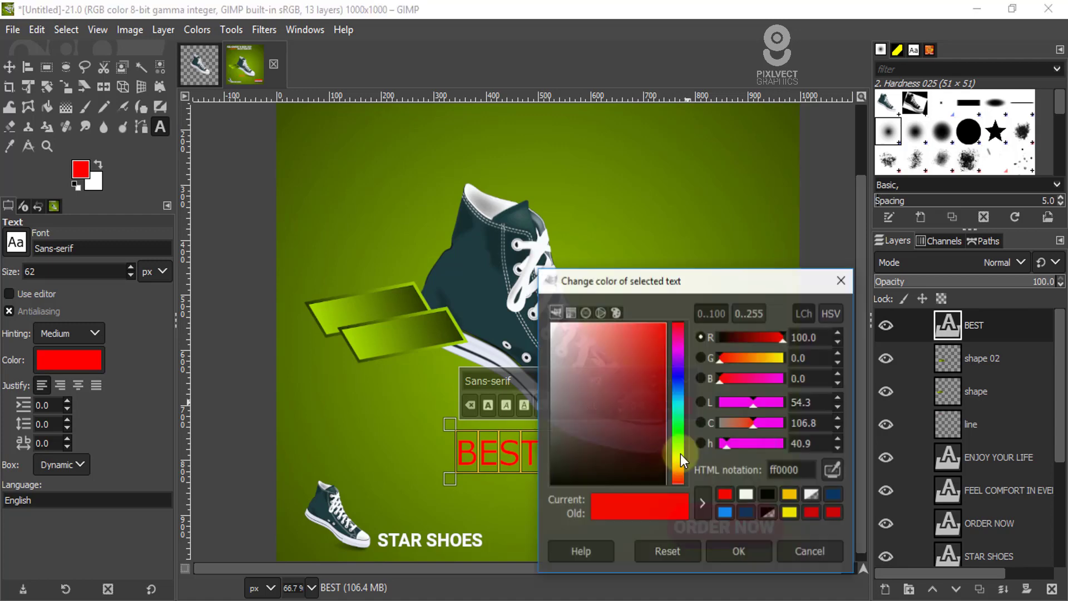
{"action": "left_click", "coordinate": [746, 495]}
{"action": "key", "text": "Return"}
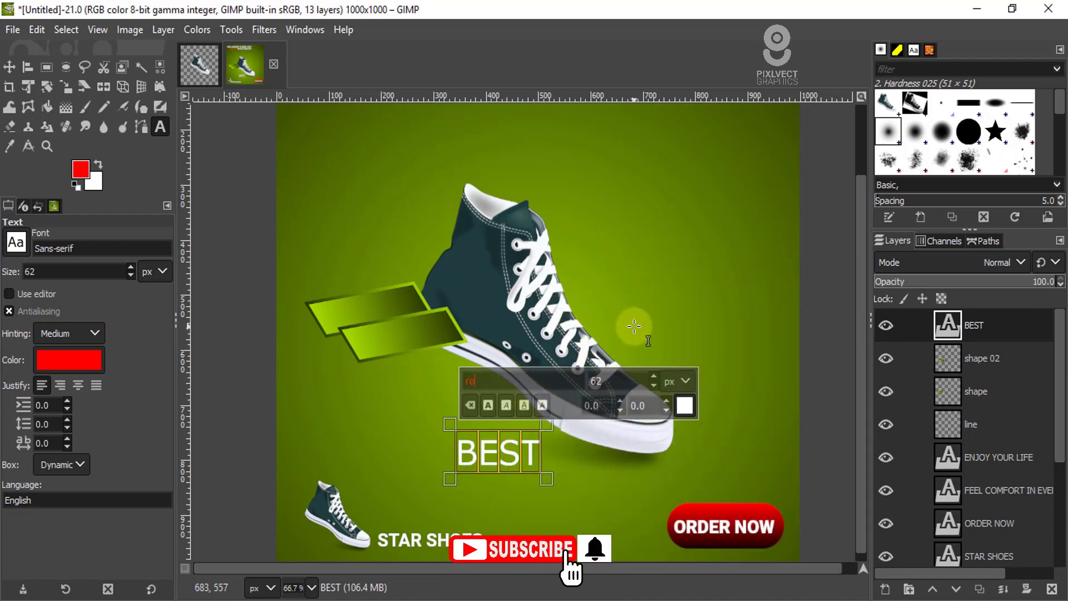
Step: Set the BEST text's font to Roboto Bold and its size to 45 px
{"action": "type", "text": "roboto"}
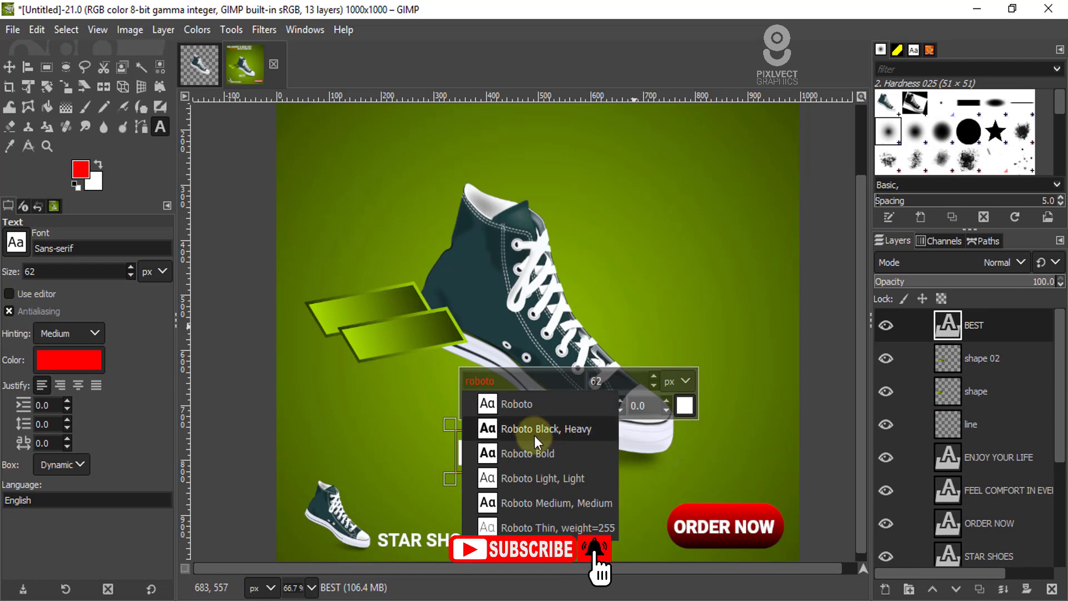
{"action": "left_click", "coordinate": [533, 435]}
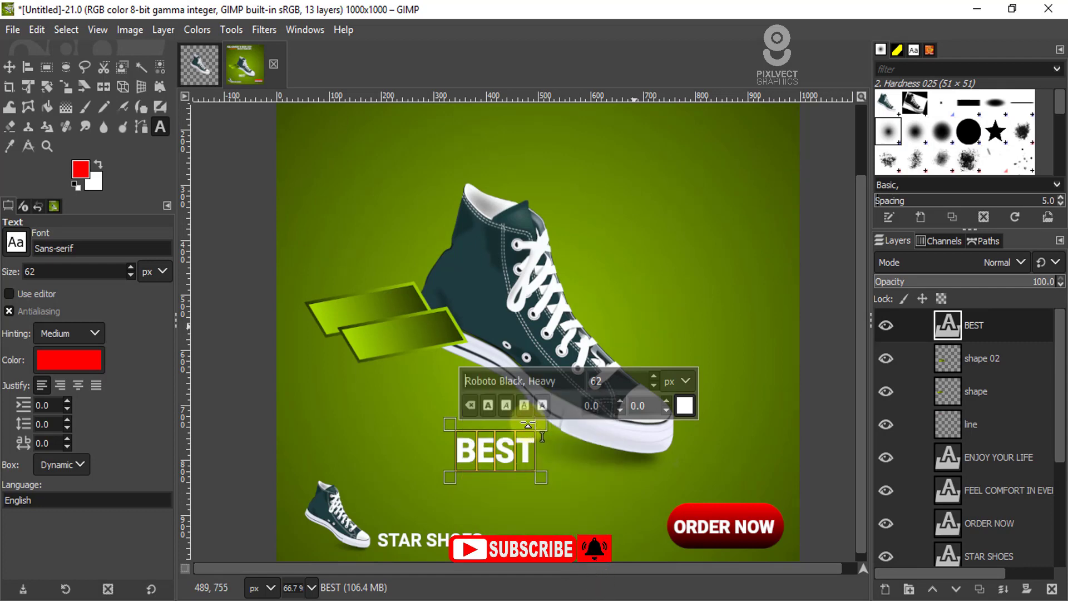
{"action": "left_click_drag", "start_coordinate": [562, 379], "coordinate": [130, 332]}
{"action": "type", "text": "b"}
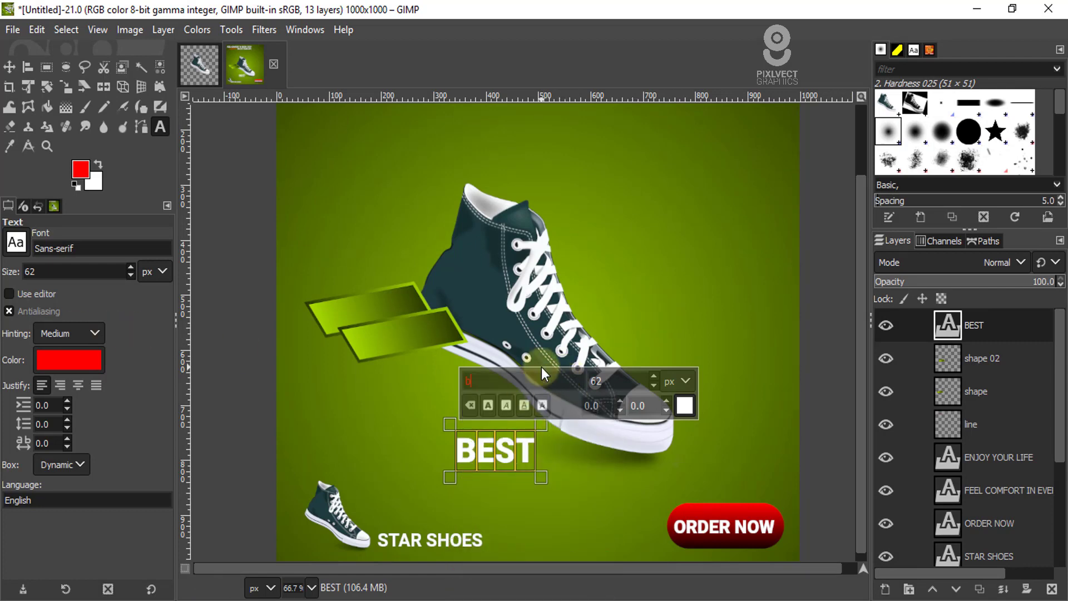
{"action": "key", "text": "BackSpace"}
{"action": "type", "text": "roboto"}
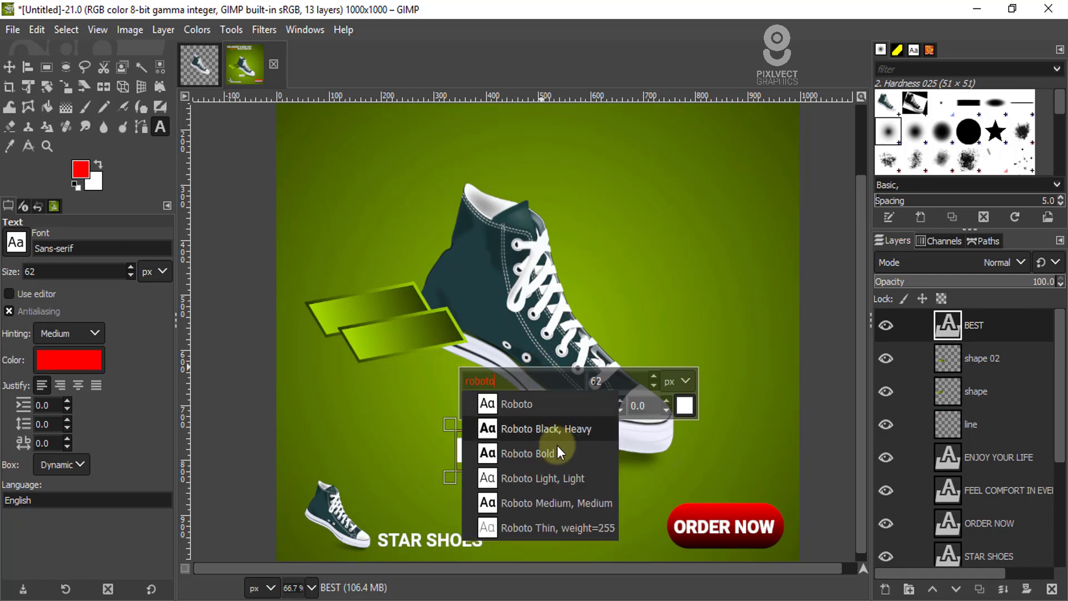
{"action": "left_click", "coordinate": [545, 458]}
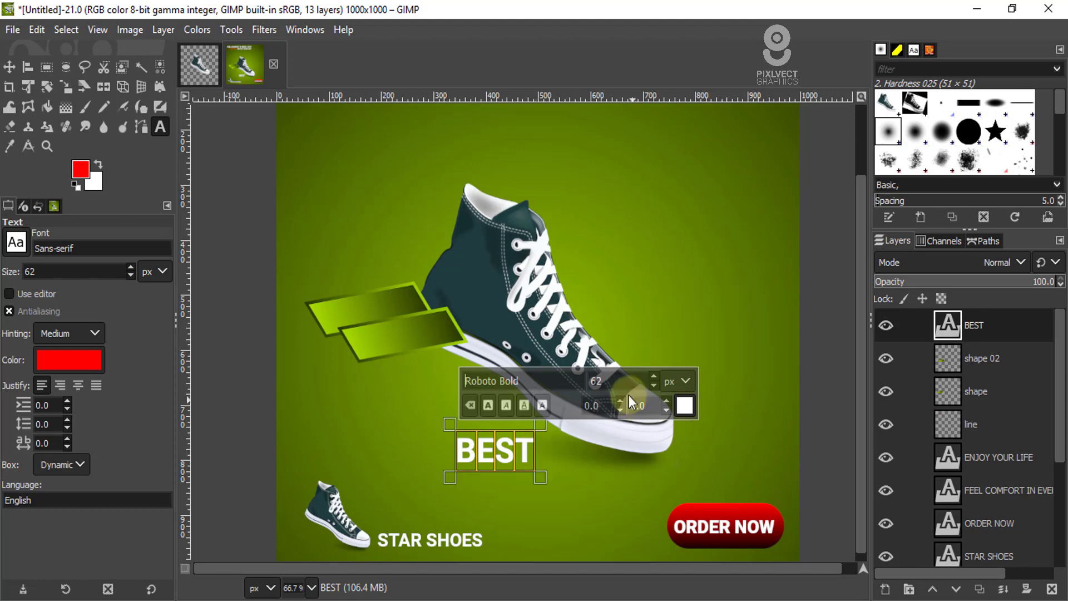
{"action": "scroll", "coordinate": [650, 384], "scroll_direction": "down", "scroll_amount": 11}
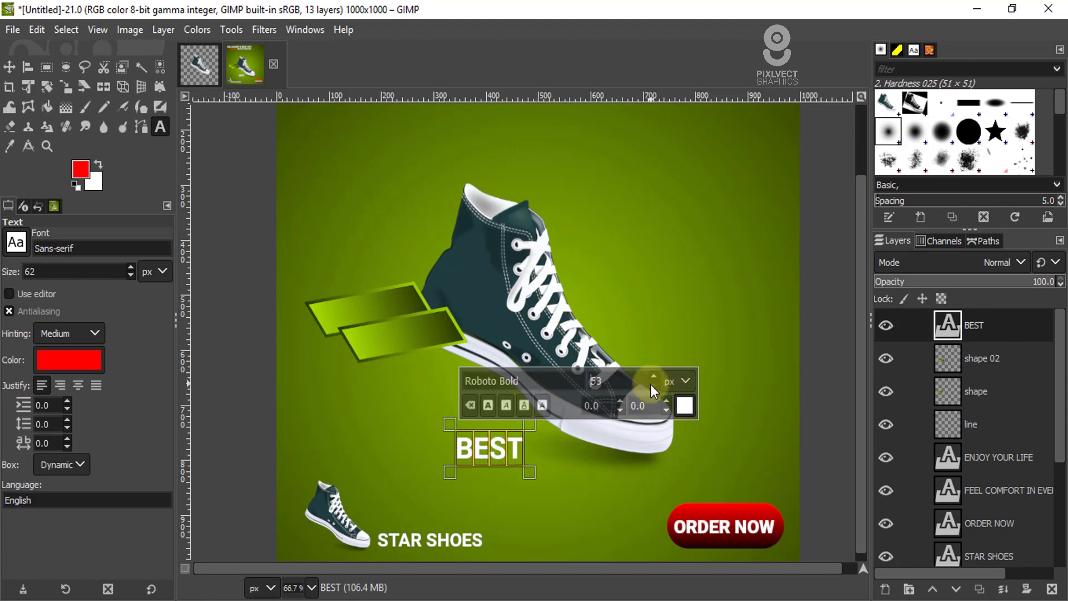
{"action": "scroll", "coordinate": [650, 385], "scroll_direction": "down", "scroll_amount": 6}
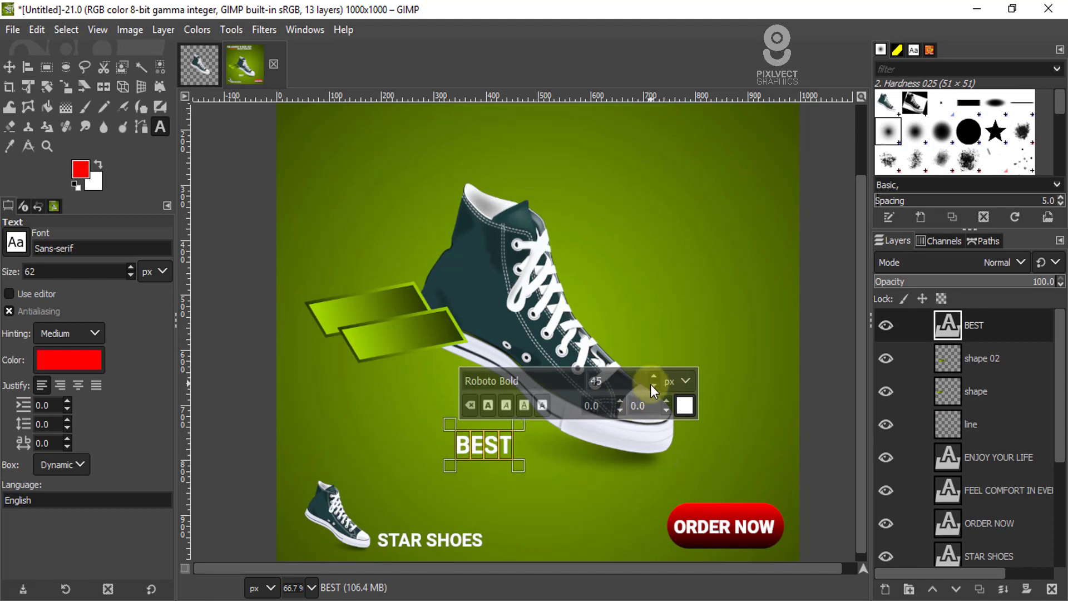
Step: Move the BEST text onto the upper label shape and rotate it by -9.31 degrees about its left end
{"action": "left_click", "coordinate": [9, 67]}
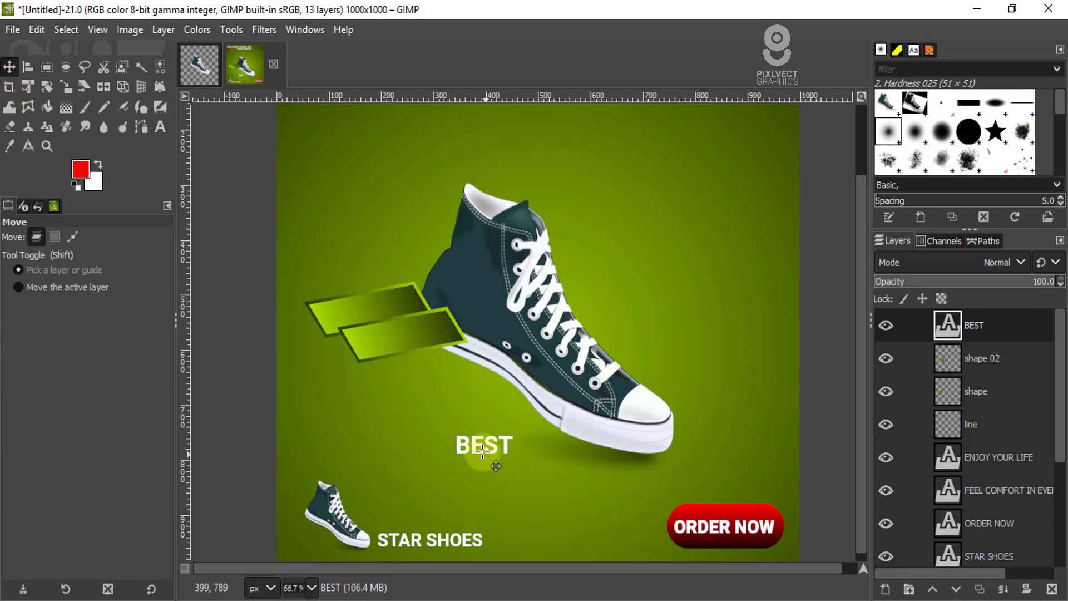
{"action": "left_click_drag", "start_coordinate": [487, 458], "coordinate": [374, 325]}
{"action": "scroll", "coordinate": [345, 303], "scroll_direction": "up", "scroll_amount": 2}
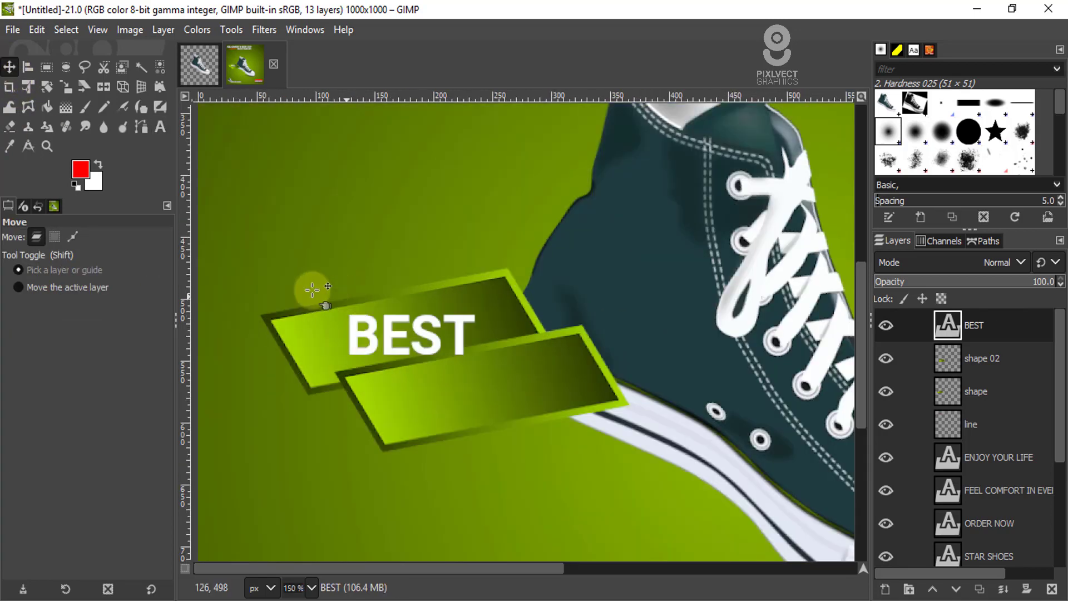
{"action": "left_click", "coordinate": [48, 85]}
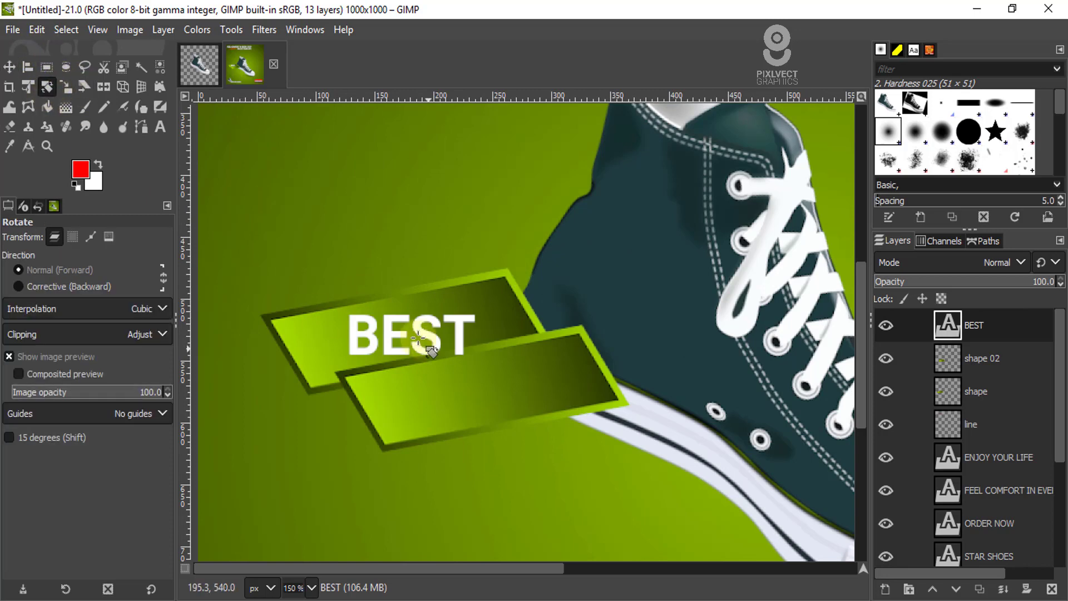
{"action": "left_click", "coordinate": [396, 330]}
{"action": "left_click_drag", "start_coordinate": [412, 336], "coordinate": [350, 354]}
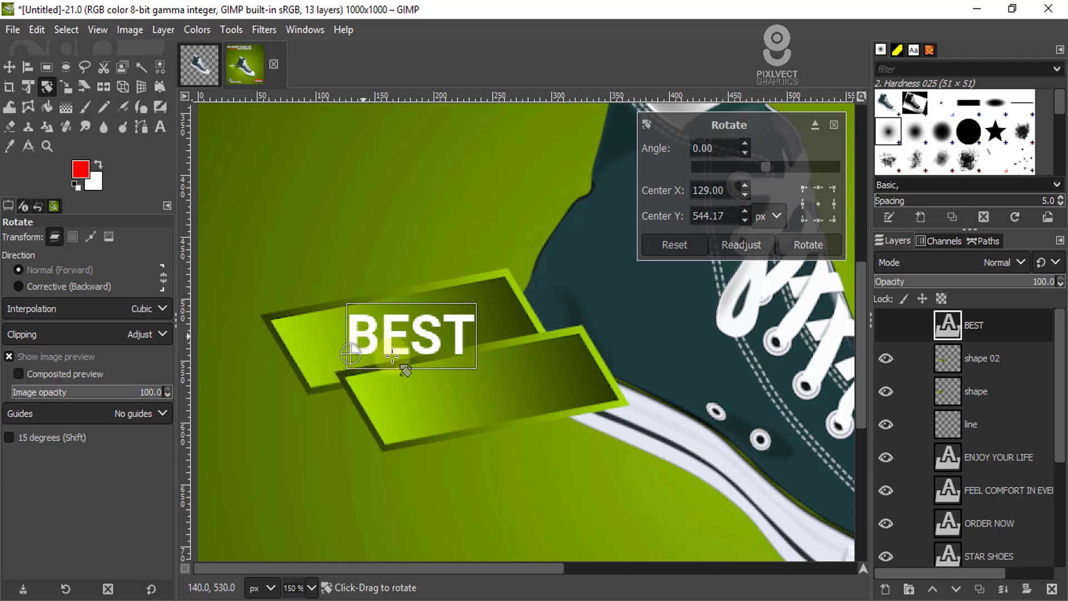
{"action": "left_click_drag", "start_coordinate": [465, 329], "coordinate": [462, 304]}
{"action": "scroll", "coordinate": [338, 307], "scroll_direction": "down", "scroll_amount": 2}
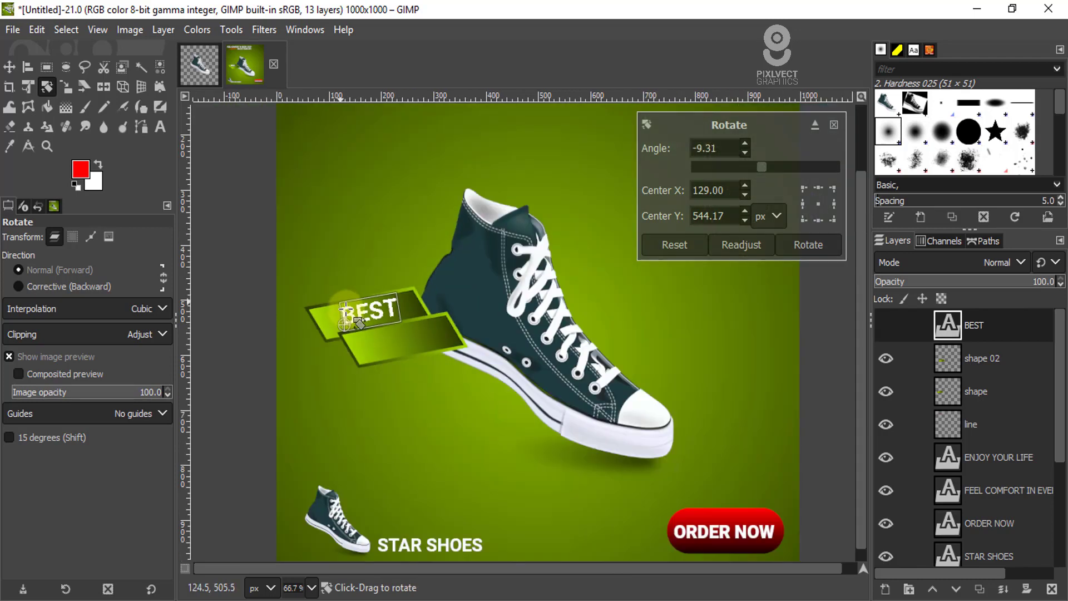
{"action": "left_click", "coordinate": [805, 246]}
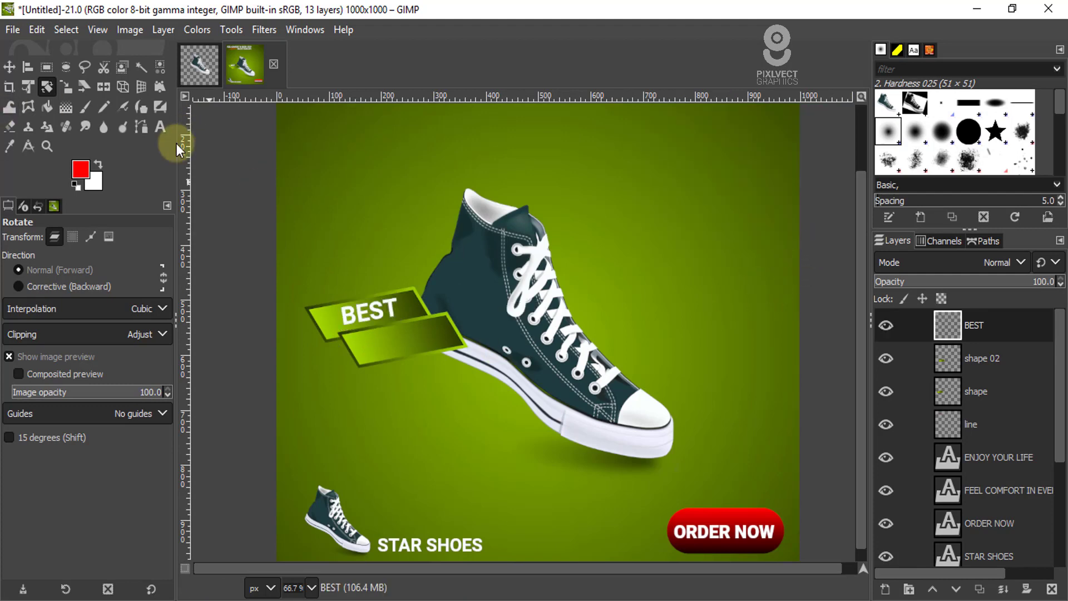
Step: Nudge the rotated BEST text slightly to the right within the upper label
{"action": "left_click", "coordinate": [8, 67]}
{"action": "scroll", "coordinate": [337, 312], "scroll_direction": "up", "scroll_amount": 2}
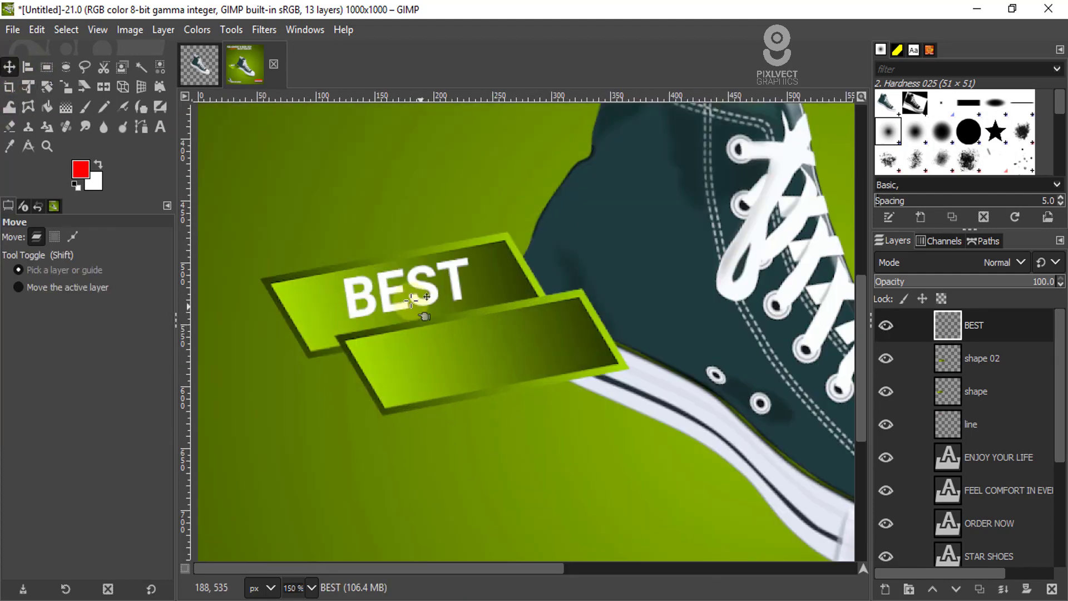
{"action": "left_click_drag", "start_coordinate": [387, 293], "coordinate": [389, 294]}
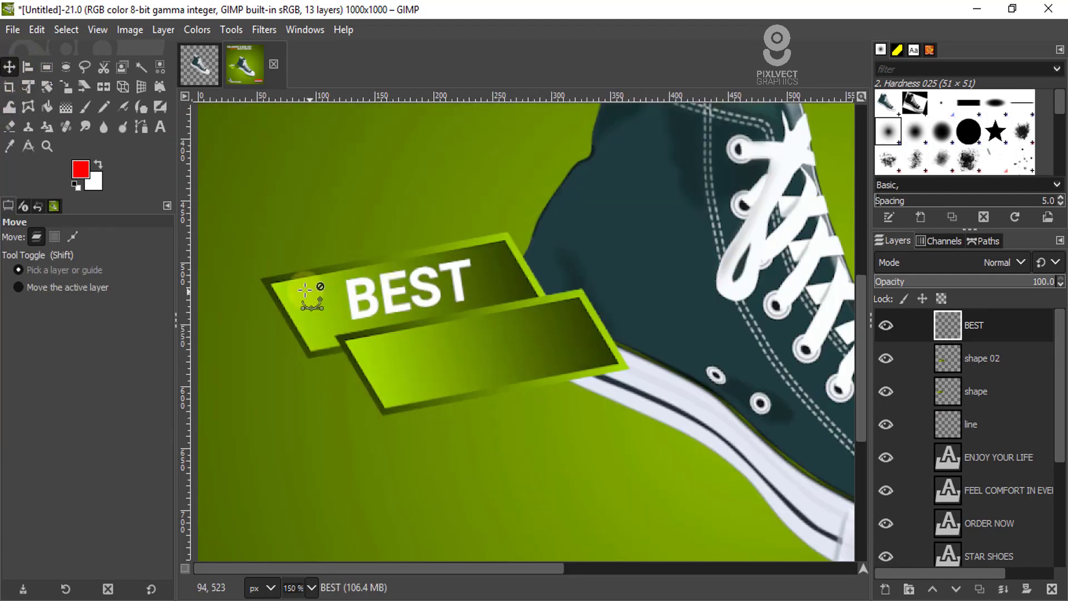
Step: Copy the word PRODUCT from the star shoes Notepad file and paste it as a new text layer below the shoe
{"action": "scroll", "coordinate": [303, 292], "scroll_direction": "down", "scroll_amount": 3}
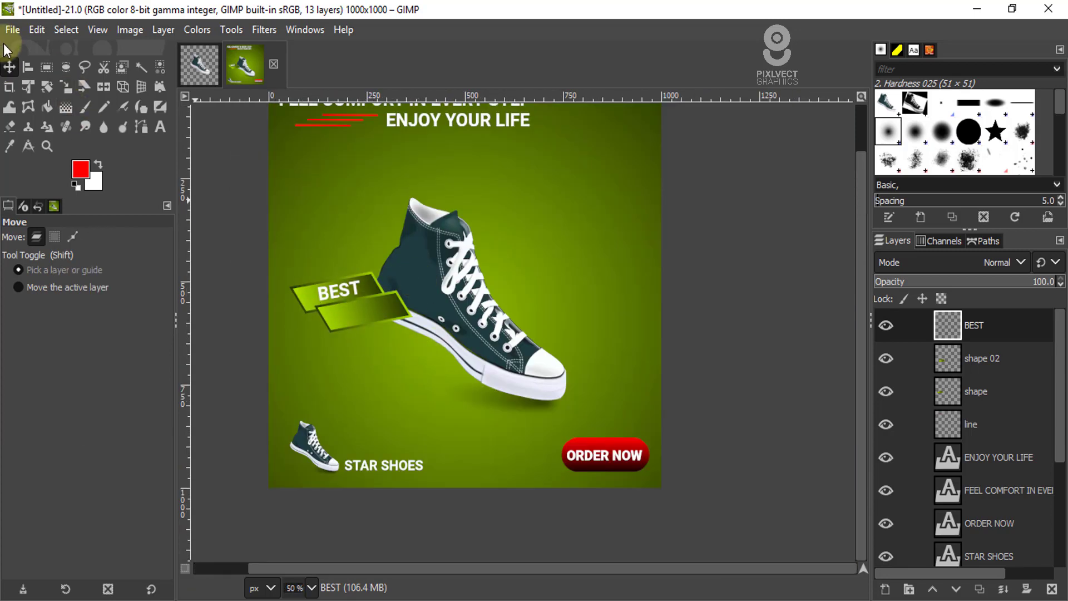
{"action": "left_click", "coordinate": [427, 599]}
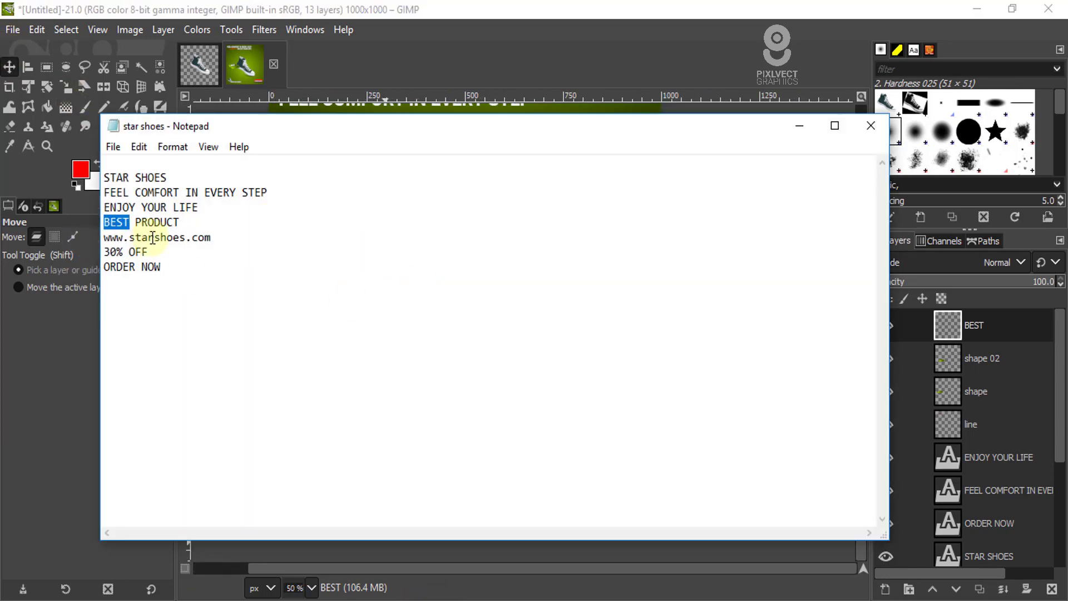
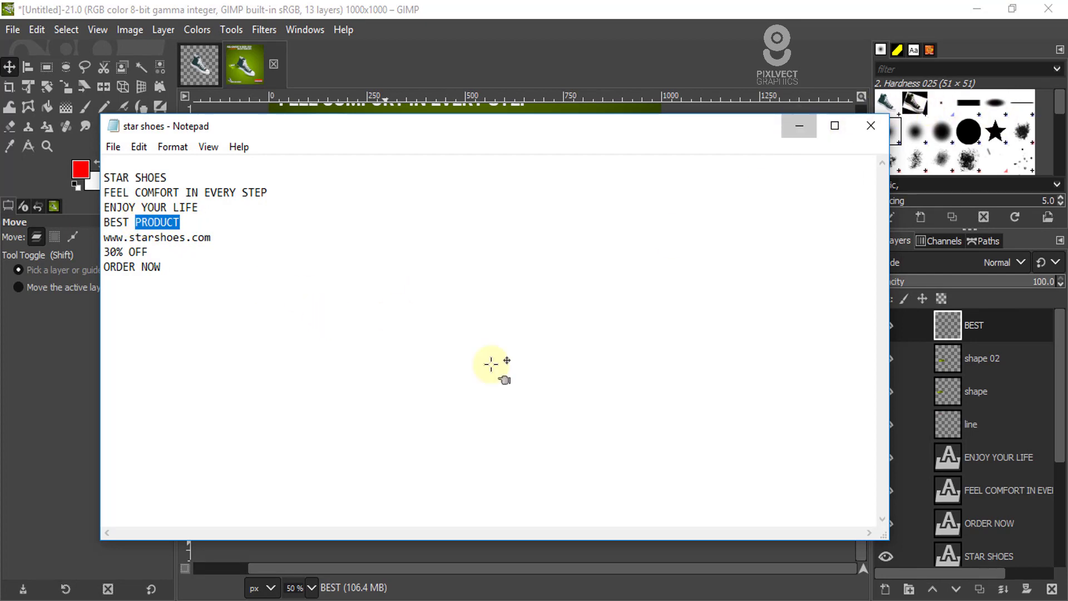
{"action": "key", "text": "alt+Tab"}
{"action": "key", "text": "t"}
{"action": "left_click", "coordinate": [443, 394]}
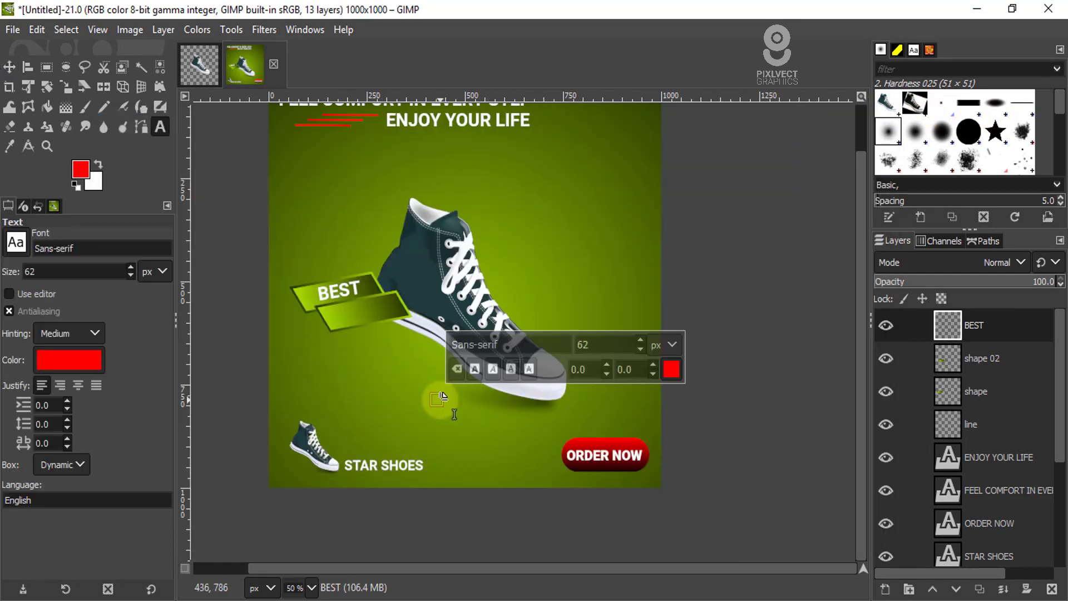
{"action": "type", "text": "PRODUCT"}
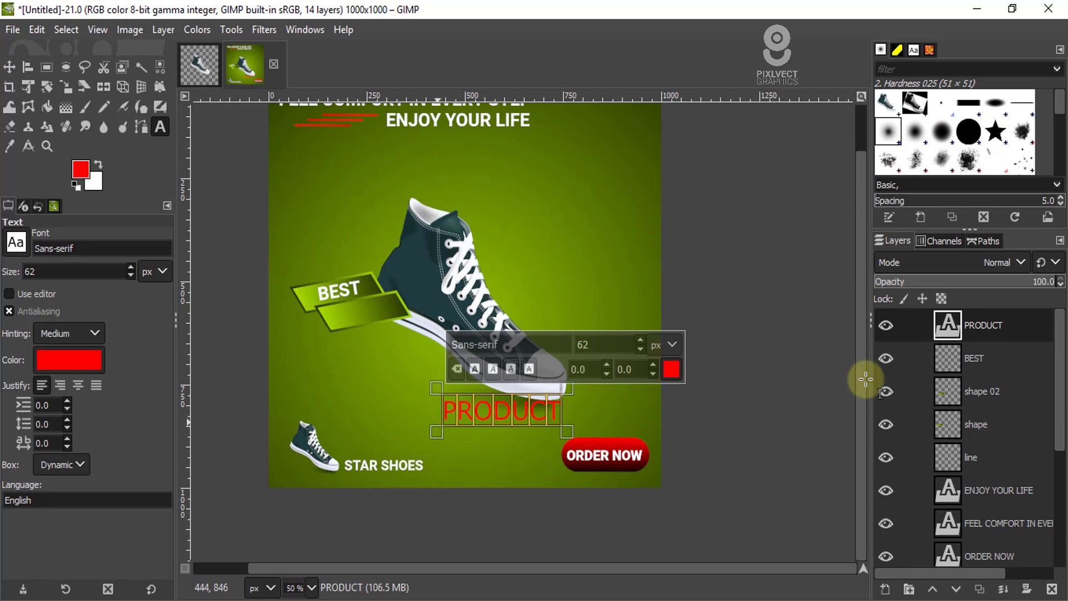
Step: Change the PRODUCT text's colour to white and its font to Roboto Bold
{"action": "left_click", "coordinate": [672, 369]}
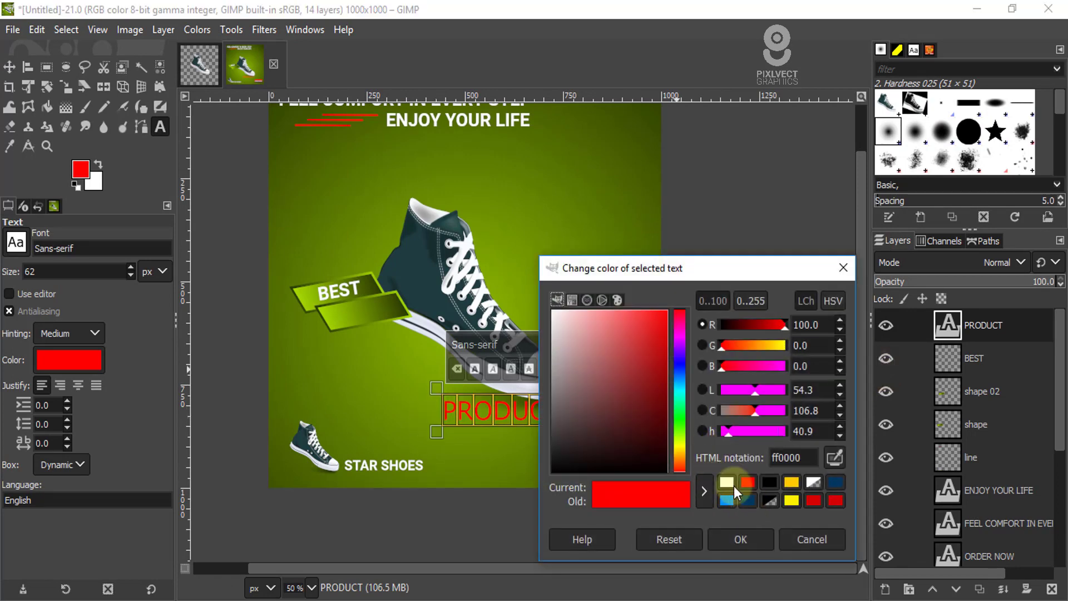
{"action": "left_click", "coordinate": [732, 482]}
{"action": "left_click", "coordinate": [748, 541]}
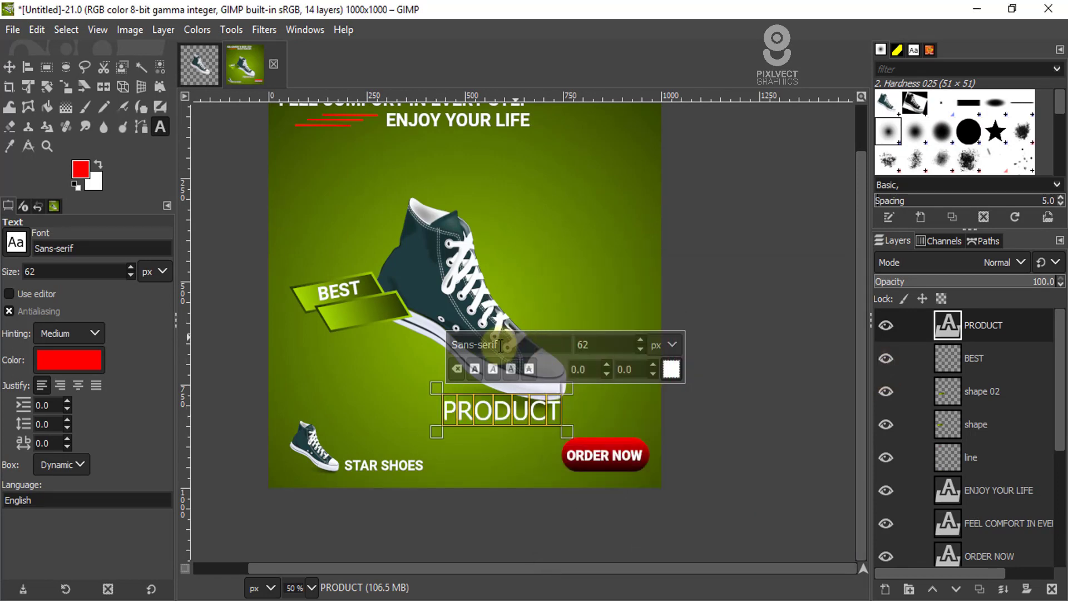
{"action": "left_click", "coordinate": [500, 344]}
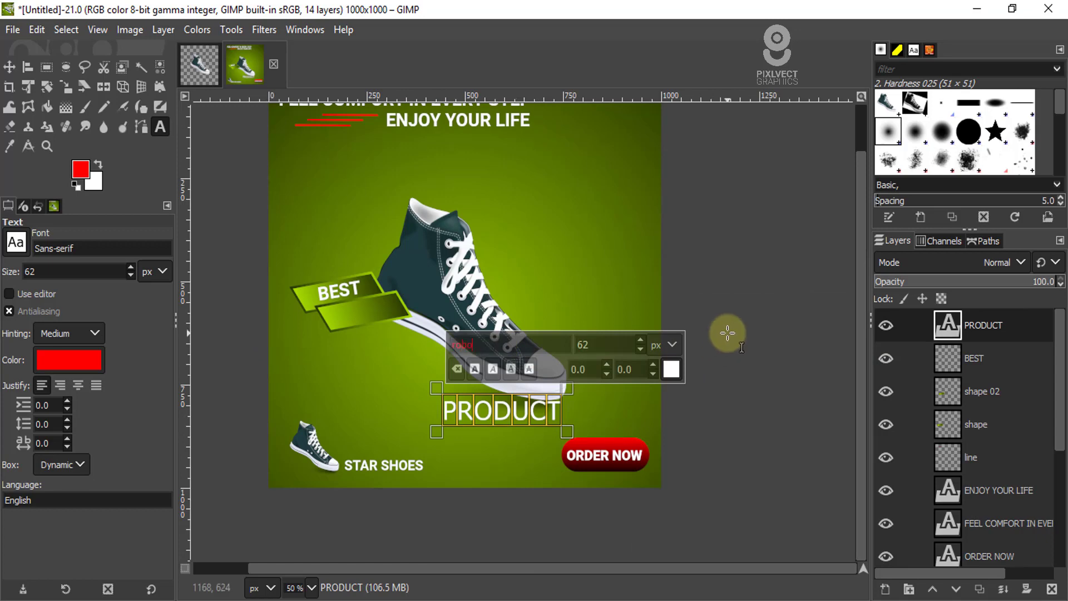
{"action": "left_click", "coordinate": [485, 413]}
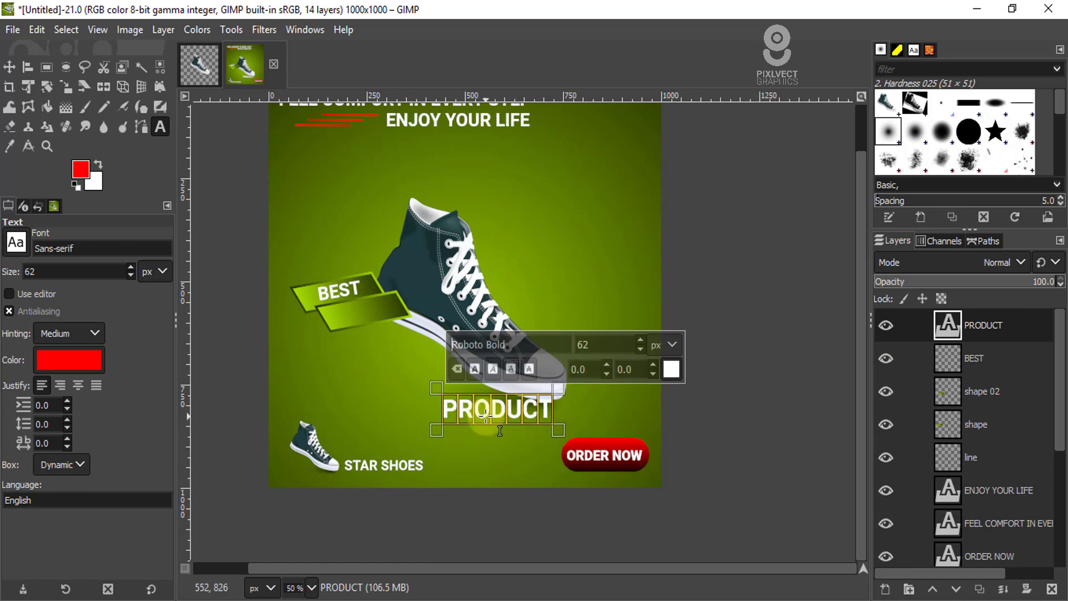
Step: Reduce the PRODUCT text's size to about 40 px
{"action": "left_click", "coordinate": [621, 370]}
{"action": "left_click", "coordinate": [641, 347]}
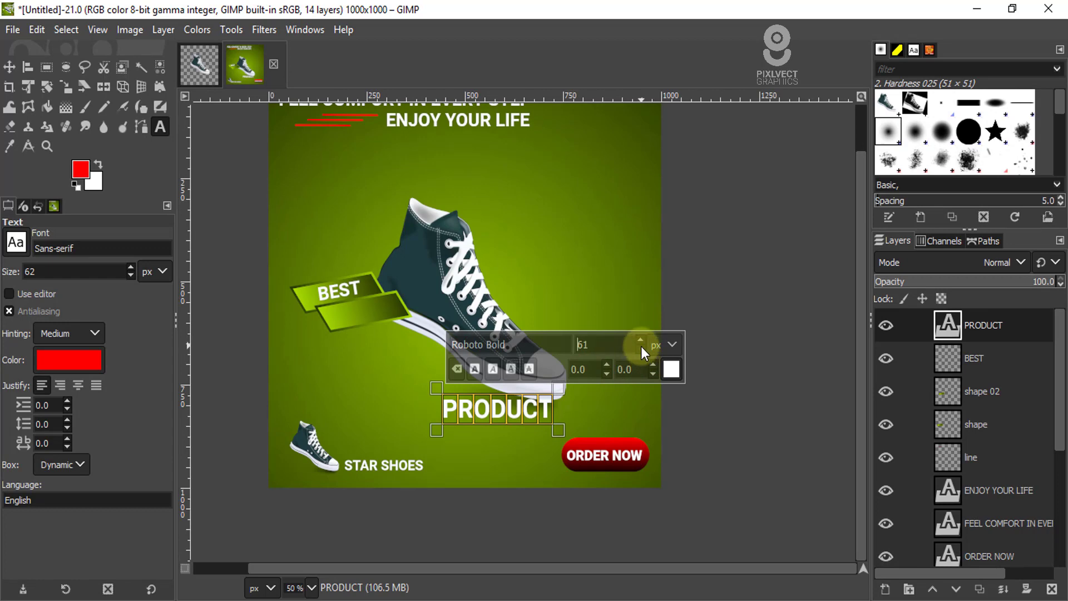
{"action": "left_click", "coordinate": [641, 347]}
{"action": "left_click", "coordinate": [641, 347]}
{"action": "left_click", "coordinate": [641, 347]}
{"action": "left_click", "coordinate": [640, 347]}
{"action": "left_click", "coordinate": [641, 347]}
{"action": "left_click", "coordinate": [641, 347]}
{"action": "left_click", "coordinate": [641, 347]}
{"action": "left_click", "coordinate": [640, 348]}
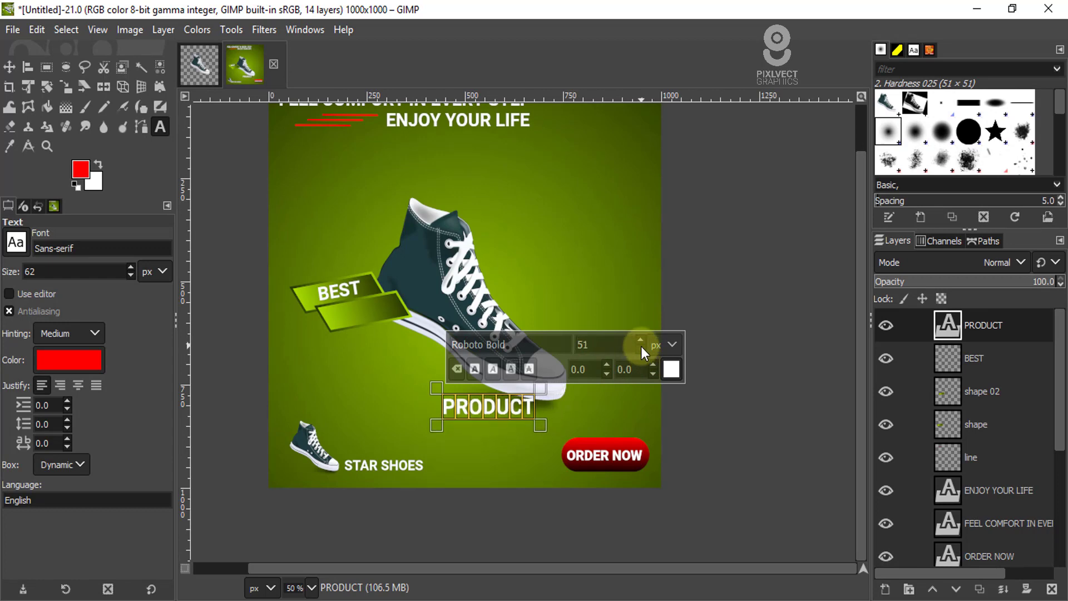
{"action": "left_click", "coordinate": [641, 348]}
{"action": "left_click", "coordinate": [641, 349]}
{"action": "left_click", "coordinate": [641, 349]}
{"action": "left_click", "coordinate": [641, 348]}
{"action": "left_click", "coordinate": [640, 348]}
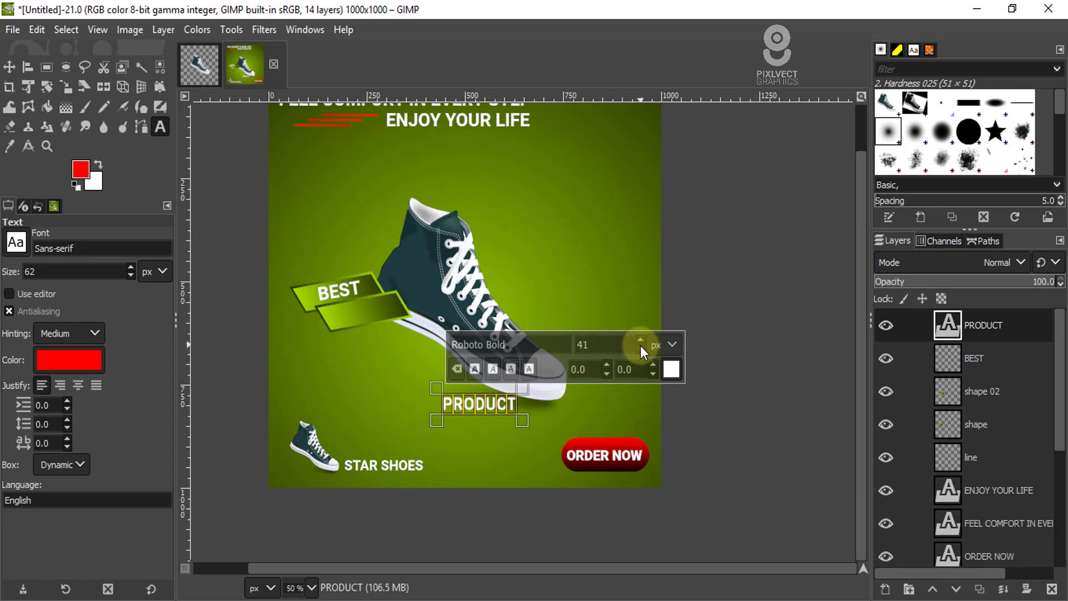
{"action": "left_click", "coordinate": [641, 349]}
Step: Move the PRODUCT text from below the shoe onto the lower label shape
{"action": "left_click", "coordinate": [10, 67]}
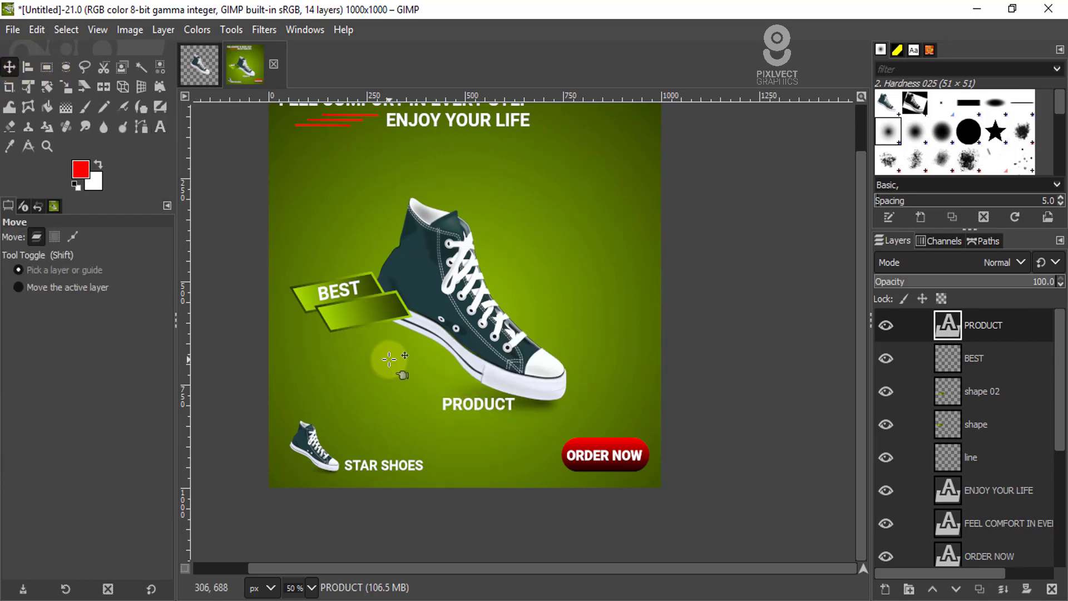
{"action": "scroll", "coordinate": [388, 357], "scroll_direction": "up", "scroll_amount": 1}
{"action": "left_click_drag", "start_coordinate": [357, 296], "coordinate": [337, 307]}
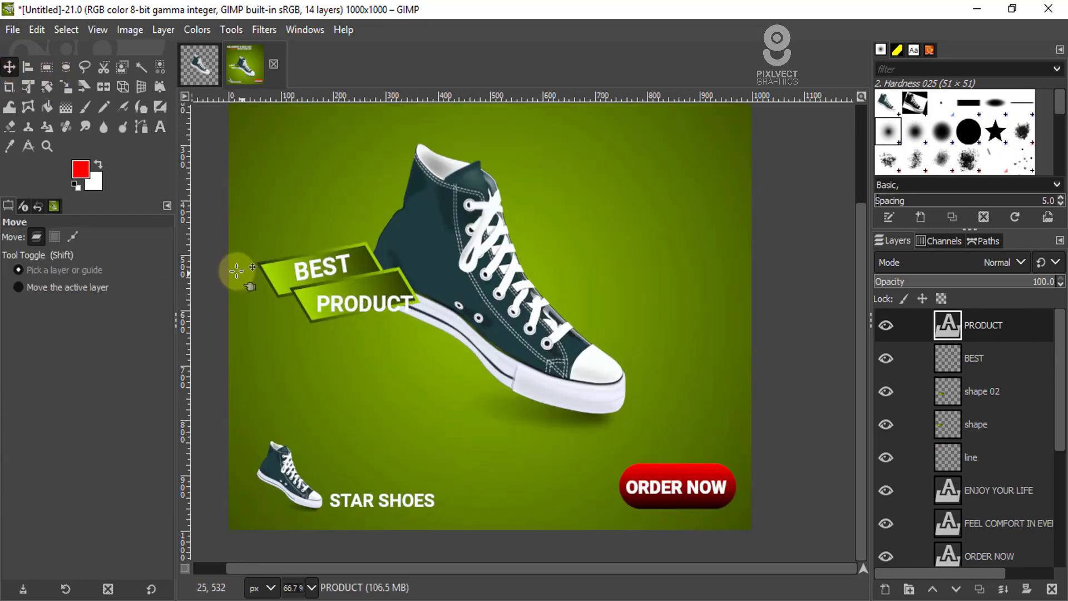
Step: Rotate the PRODUCT text by -11.68 degrees about its left end and shift it left inside the lower label
{"action": "scroll", "coordinate": [238, 272], "scroll_direction": "up", "scroll_amount": 1}
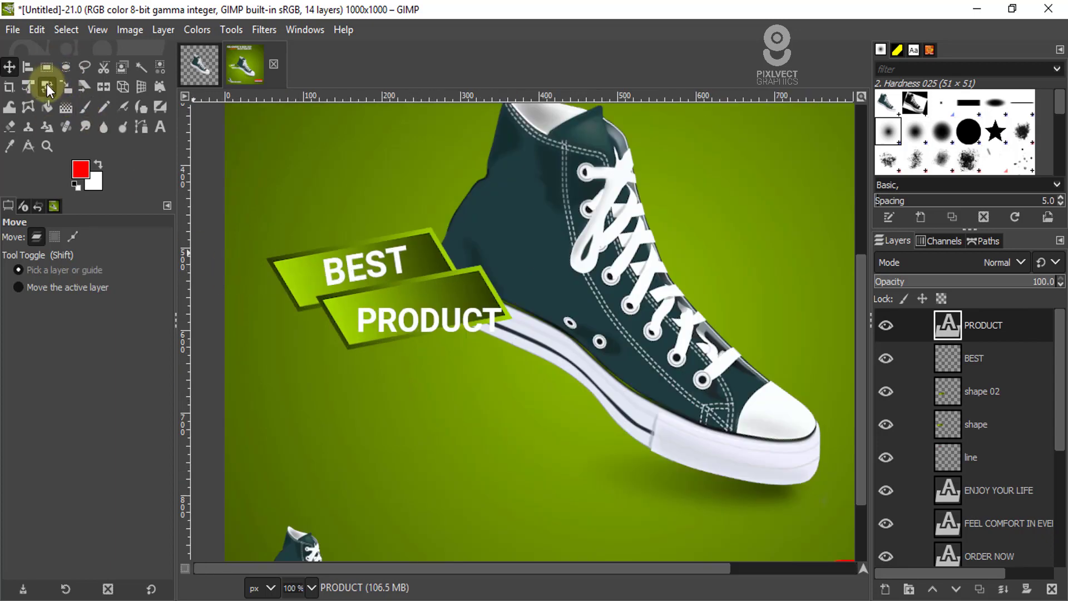
{"action": "left_click", "coordinate": [47, 87]}
{"action": "left_click", "coordinate": [430, 324]}
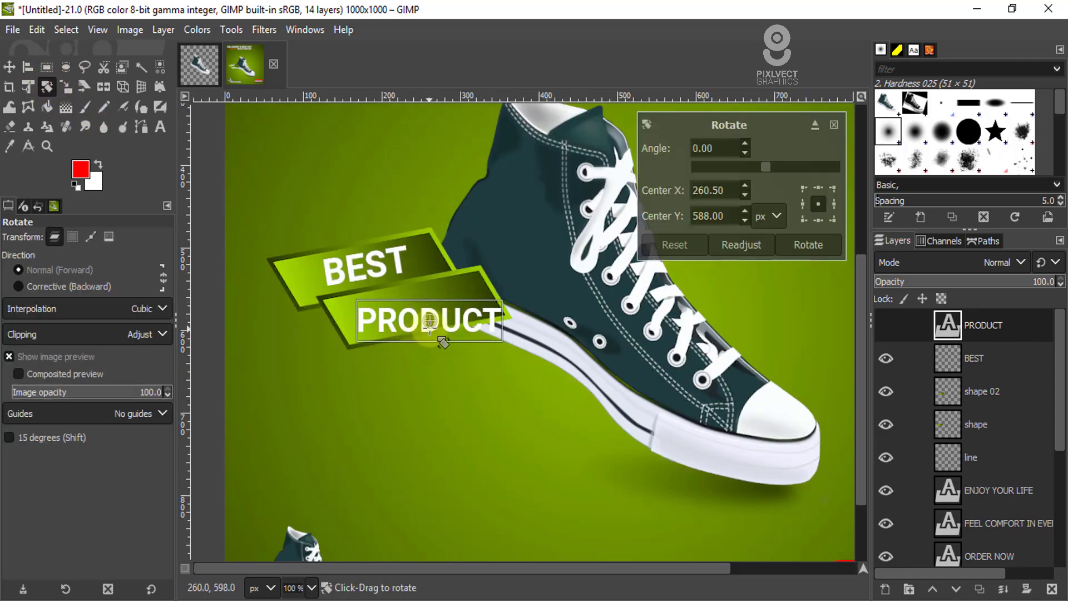
{"action": "left_click_drag", "start_coordinate": [432, 329], "coordinate": [375, 326]}
{"action": "left_click_drag", "start_coordinate": [488, 316], "coordinate": [488, 286]}
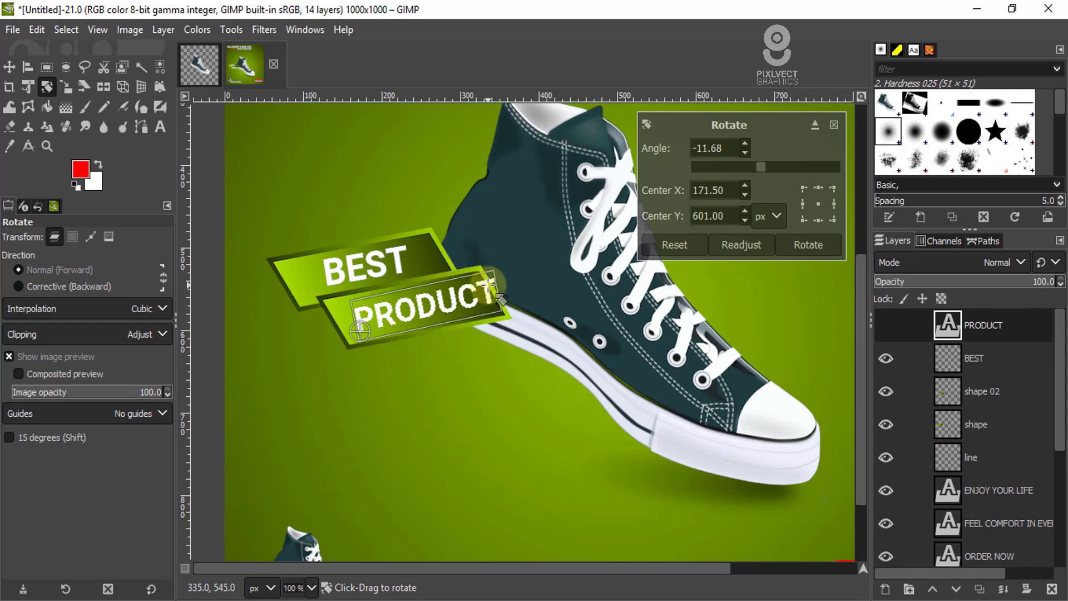
{"action": "left_click", "coordinate": [818, 251]}
{"action": "left_click", "coordinate": [9, 67]}
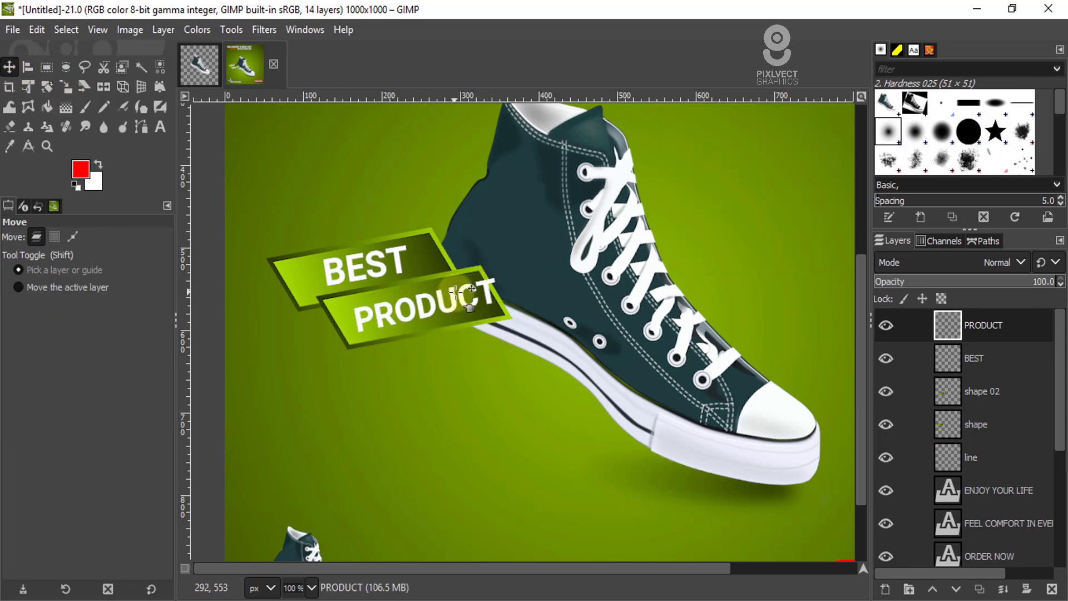
{"action": "left_click_drag", "start_coordinate": [440, 304], "coordinate": [426, 303]}
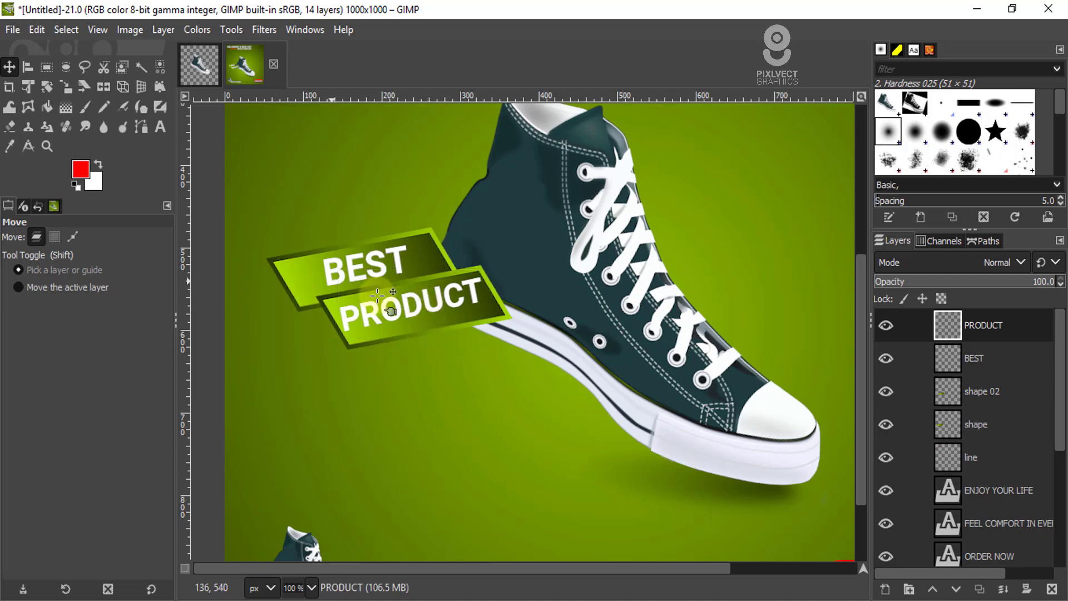
Step: Scale the PRODUCT text to 172 × 78 px and shift it right by about 12 px to centre it inside the lower label
{"action": "left_click", "coordinate": [66, 87]}
{"action": "left_click", "coordinate": [450, 286]}
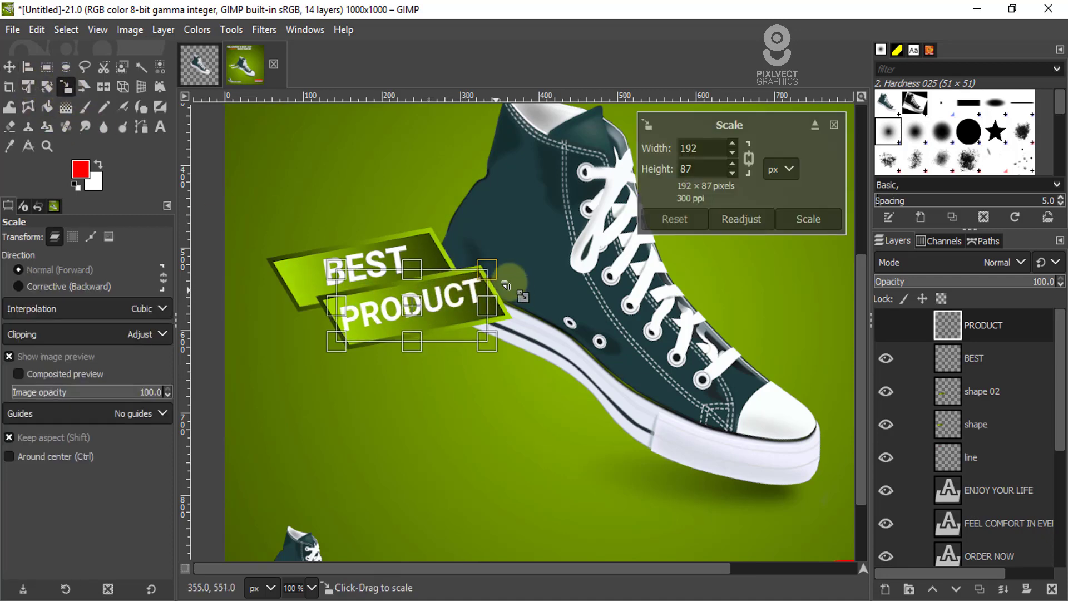
{"action": "left_click_drag", "start_coordinate": [473, 271], "coordinate": [470, 271]}
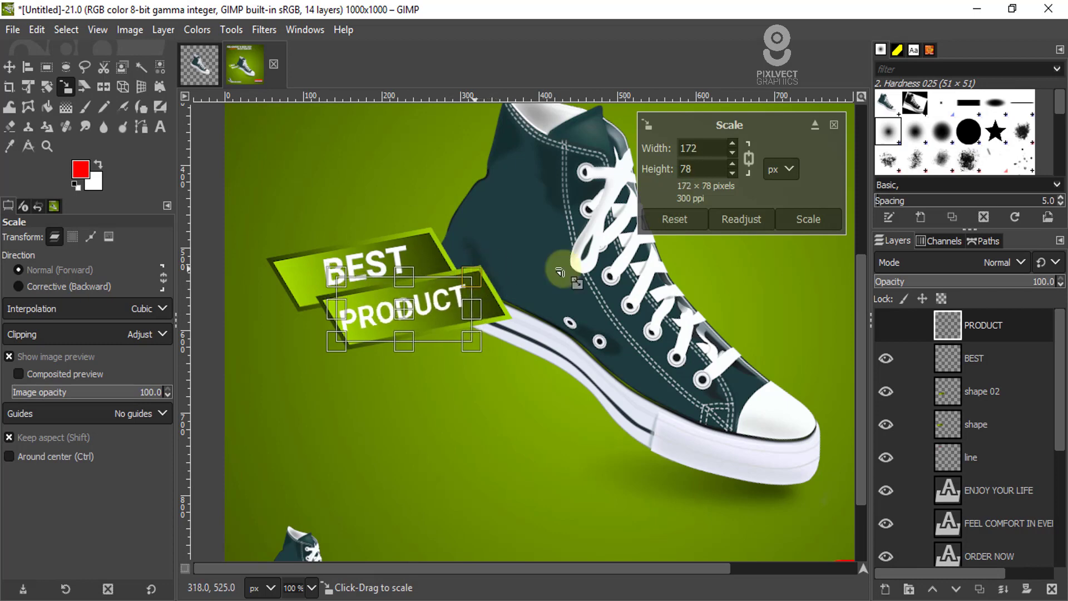
{"action": "left_click", "coordinate": [806, 220]}
{"action": "key", "text": "m"}
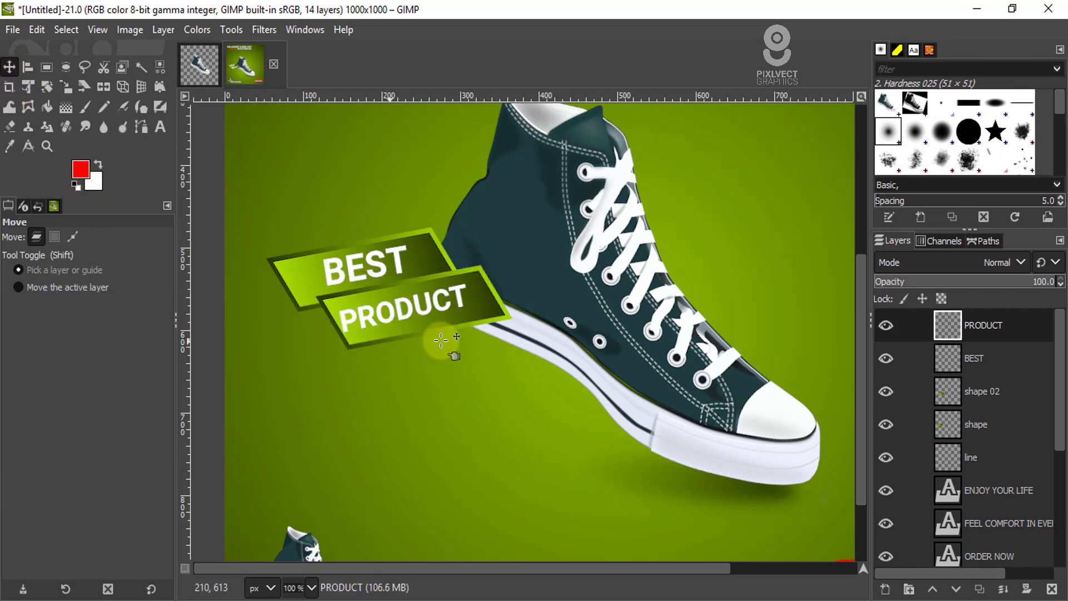
{"action": "left_click_drag", "start_coordinate": [411, 309], "coordinate": [418, 308]}
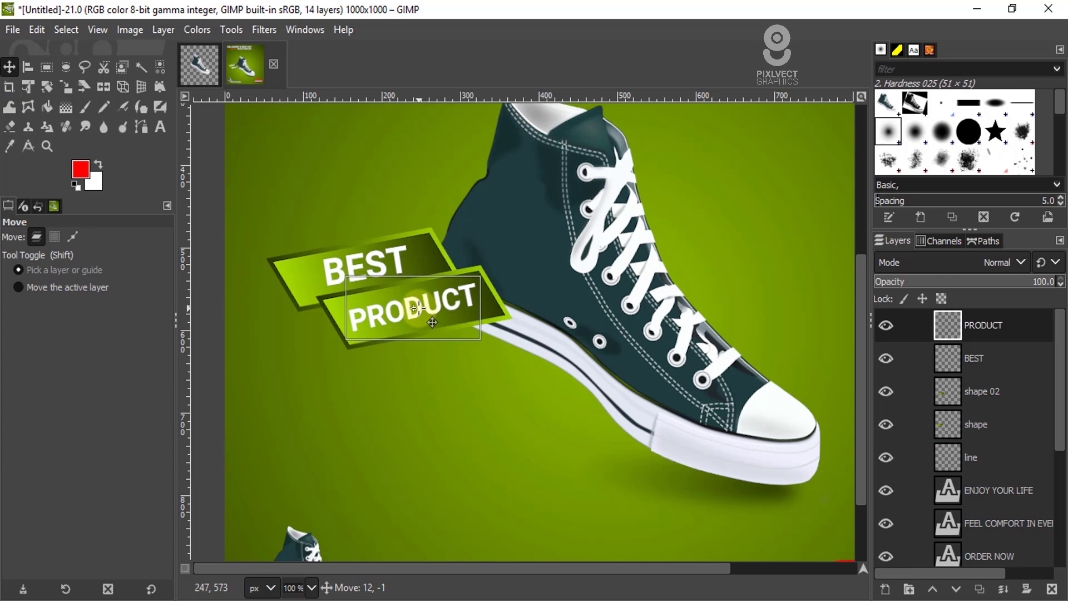
{"action": "scroll", "coordinate": [418, 308], "scroll_direction": "down", "scroll_amount": 3}
{"action": "scroll", "coordinate": [409, 304], "scroll_direction": "up", "scroll_amount": 1}
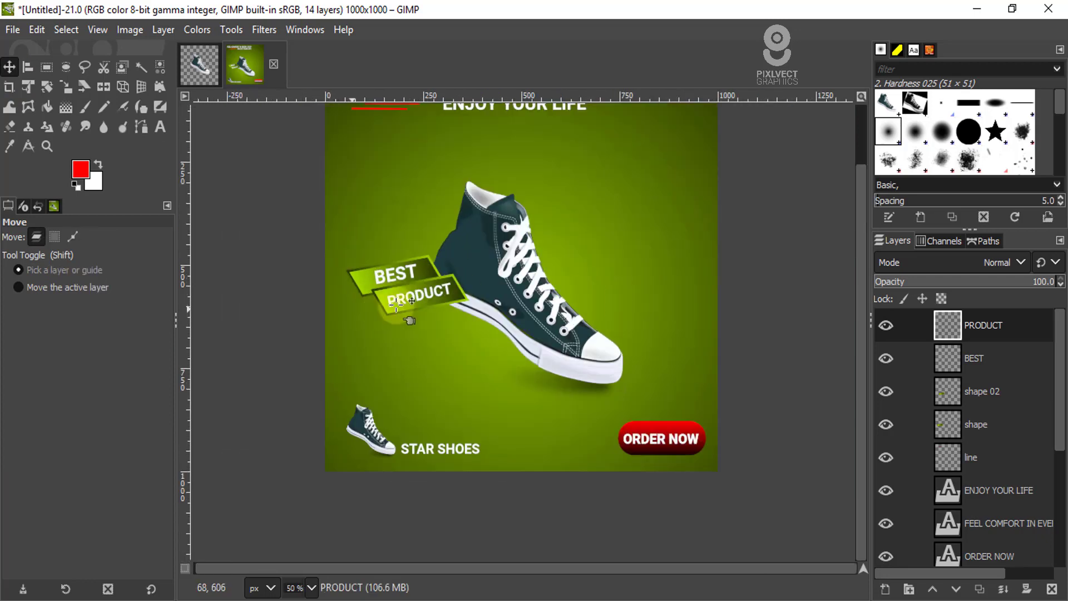
{"action": "scroll", "coordinate": [406, 301], "scroll_direction": "up", "scroll_amount": 2}
{"action": "scroll", "coordinate": [409, 303], "scroll_direction": "down", "scroll_amount": 1}
{"action": "left_click", "coordinate": [451, 600]}
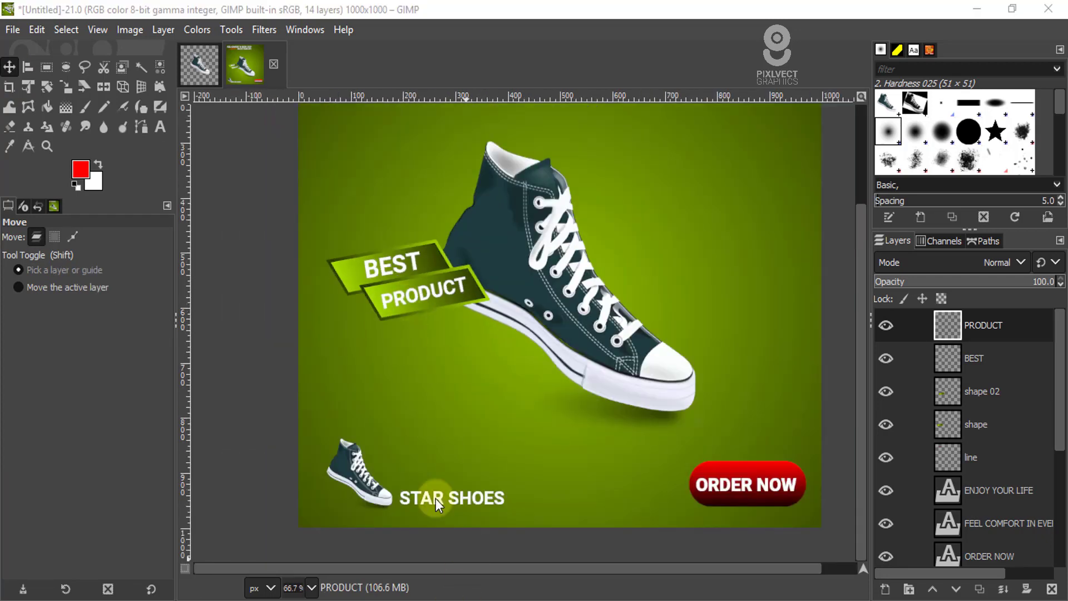
{"action": "left_click_drag", "start_coordinate": [222, 239], "coordinate": [104, 242]}
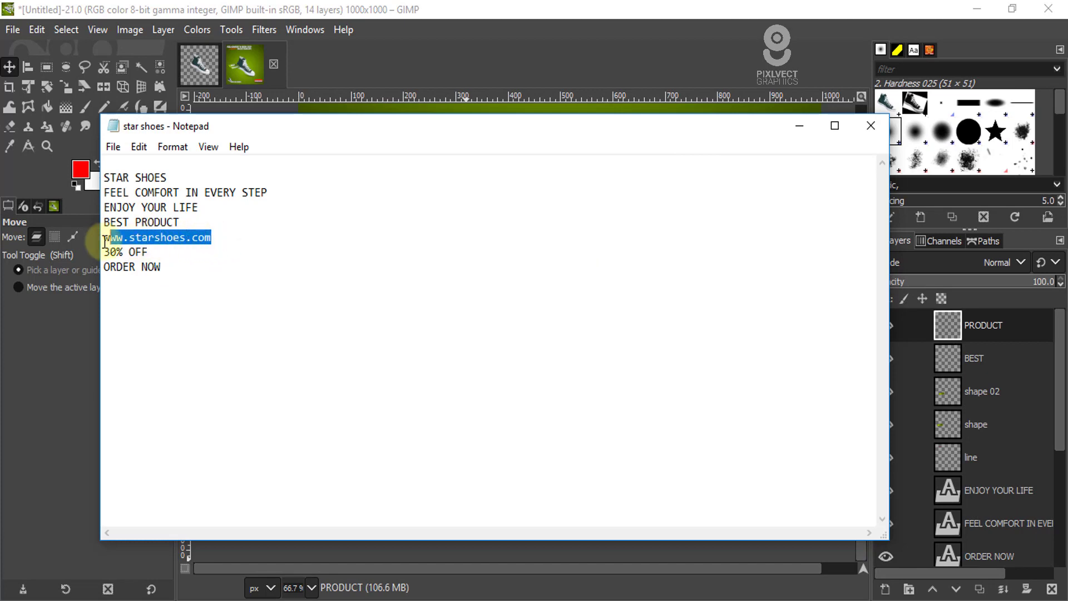
{"action": "left_click", "coordinate": [800, 128]}
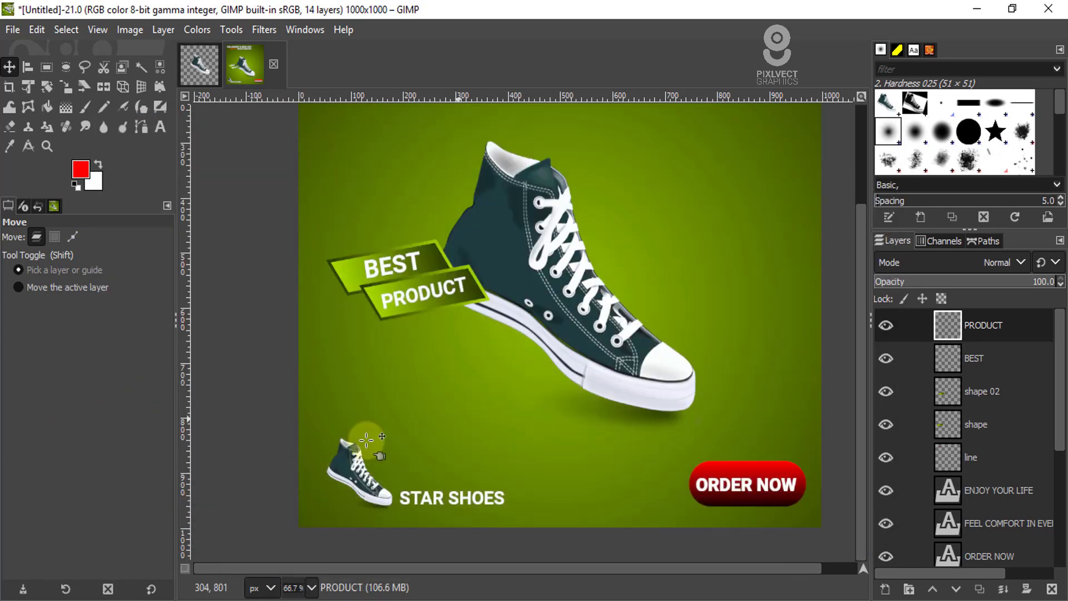
{"action": "key", "text": "t"}
{"action": "left_click", "coordinate": [444, 406]}
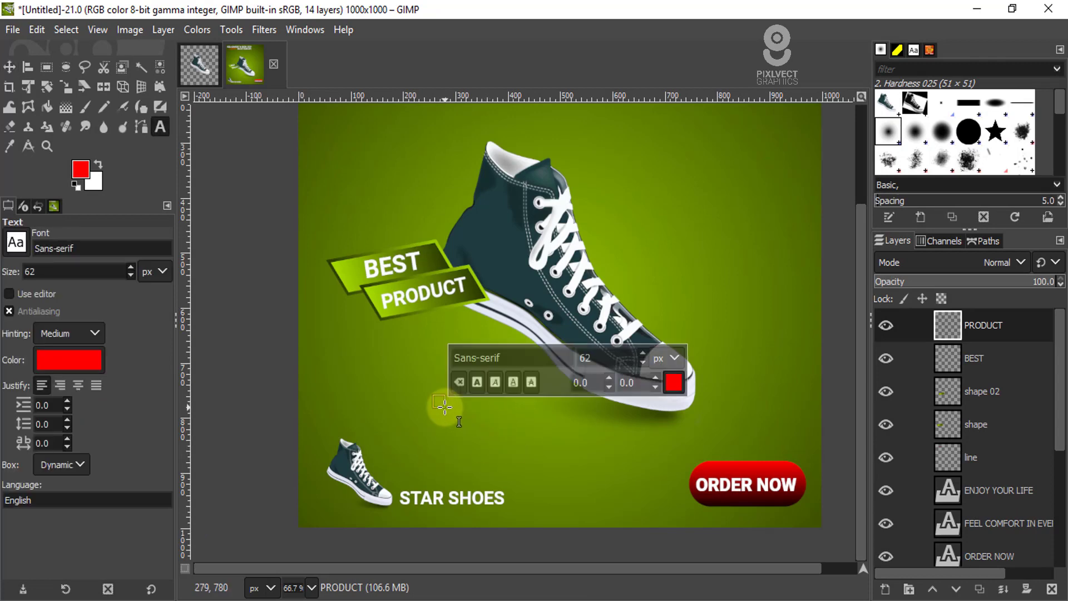
{"action": "type", "text": "www.starshoes.com"}
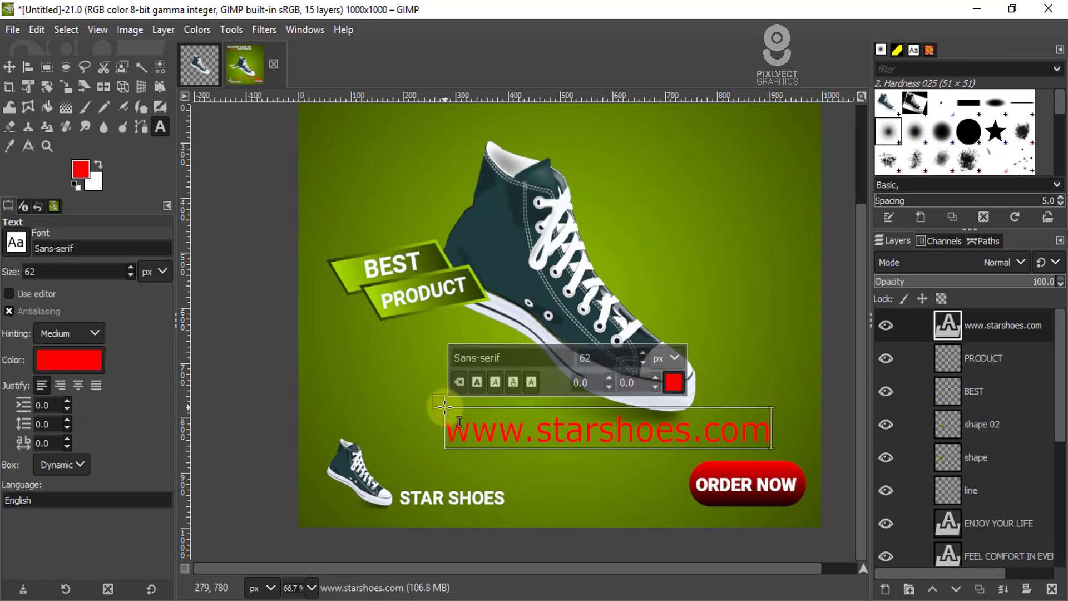
{"action": "key", "text": "ctrl+a"}
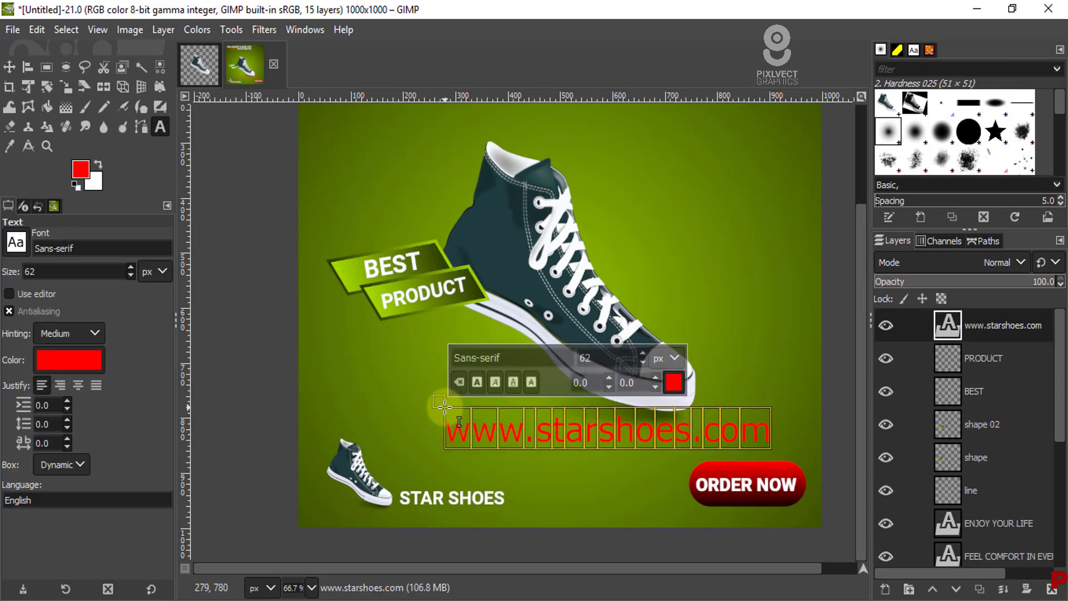
{"action": "left_click", "coordinate": [675, 382]}
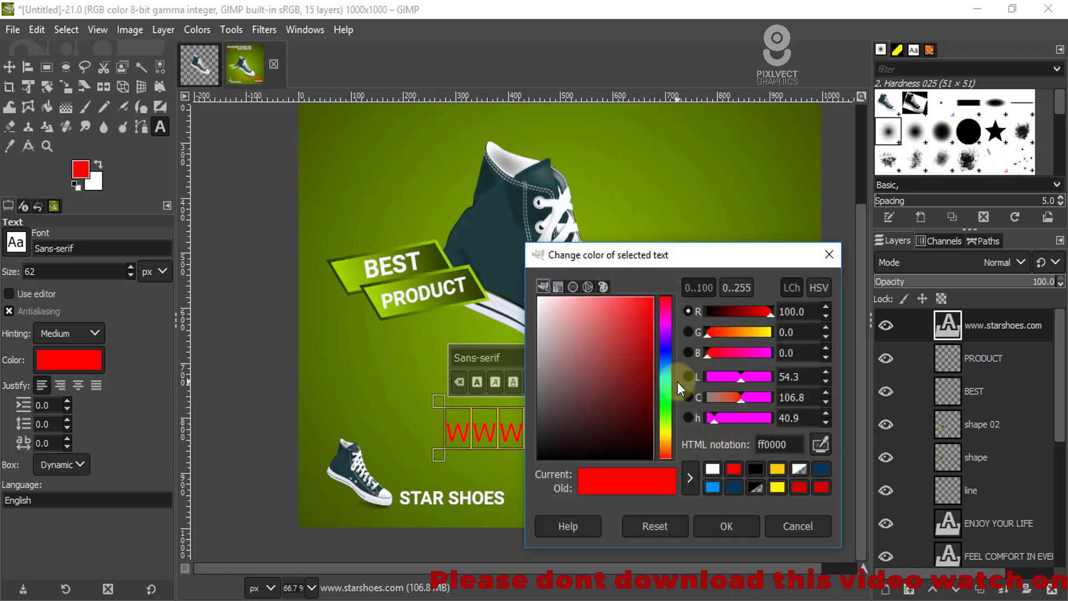
{"action": "left_click", "coordinate": [755, 470]}
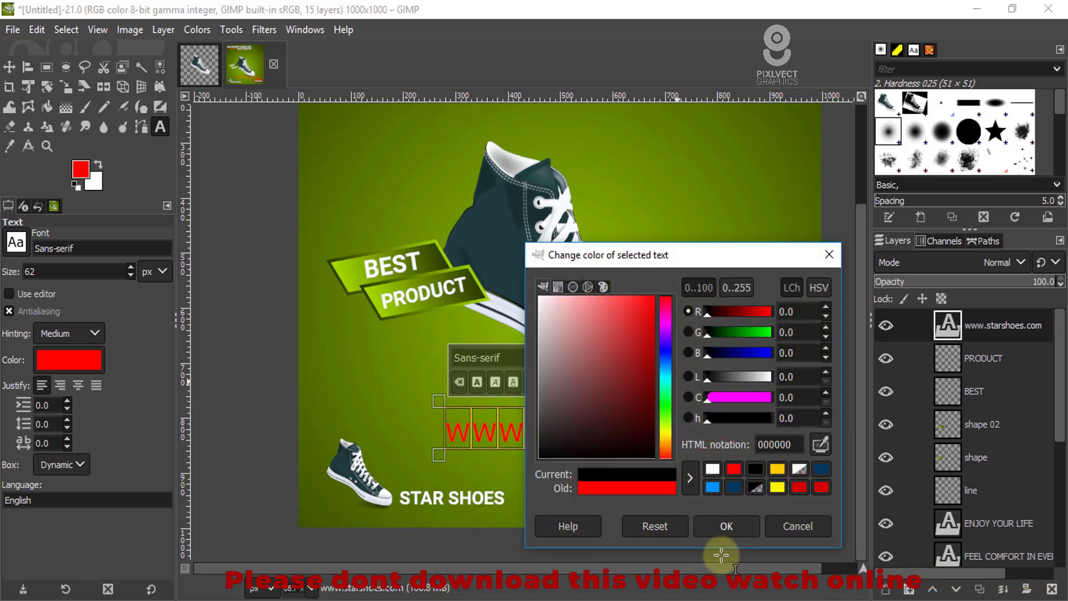
{"action": "left_click", "coordinate": [726, 526]}
{"action": "triple_click", "coordinate": [516, 359]}
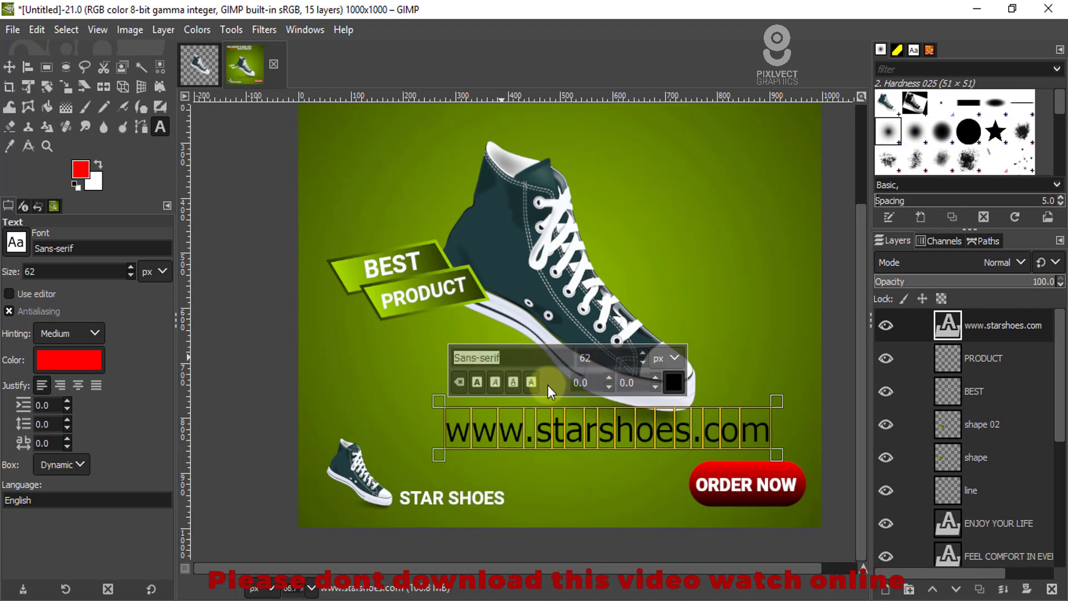
{"action": "type", "text": "bot"}
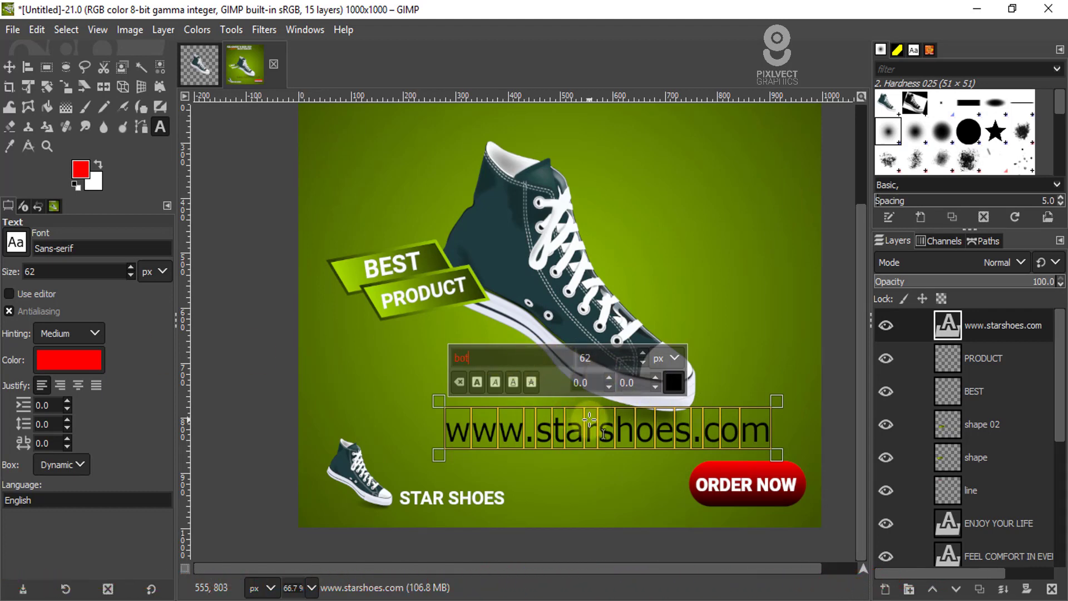
{"action": "type", "text": "o"}
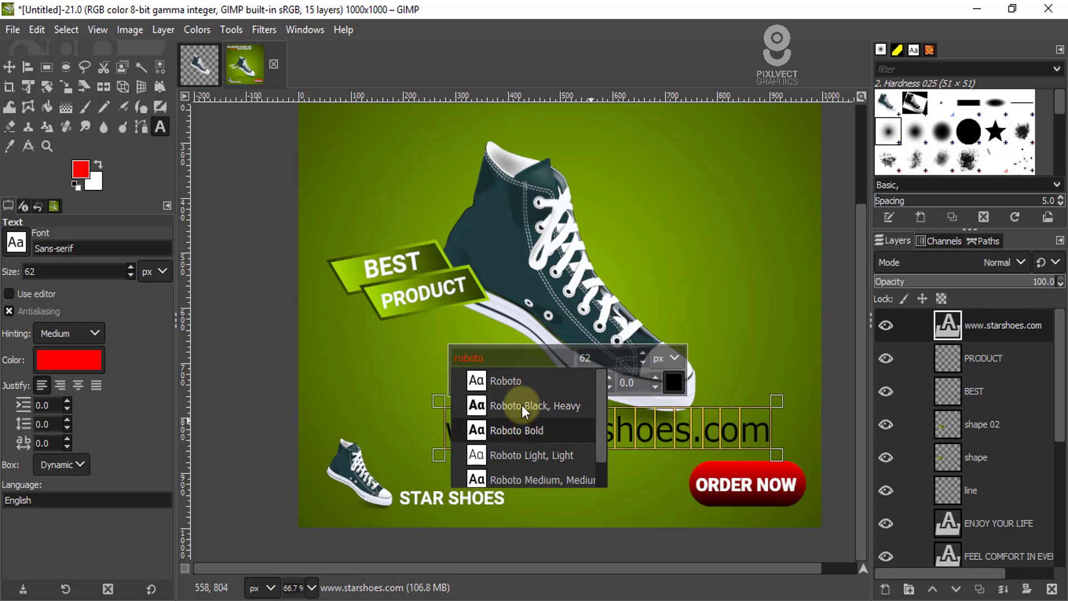
{"action": "left_click", "coordinate": [510, 383]}
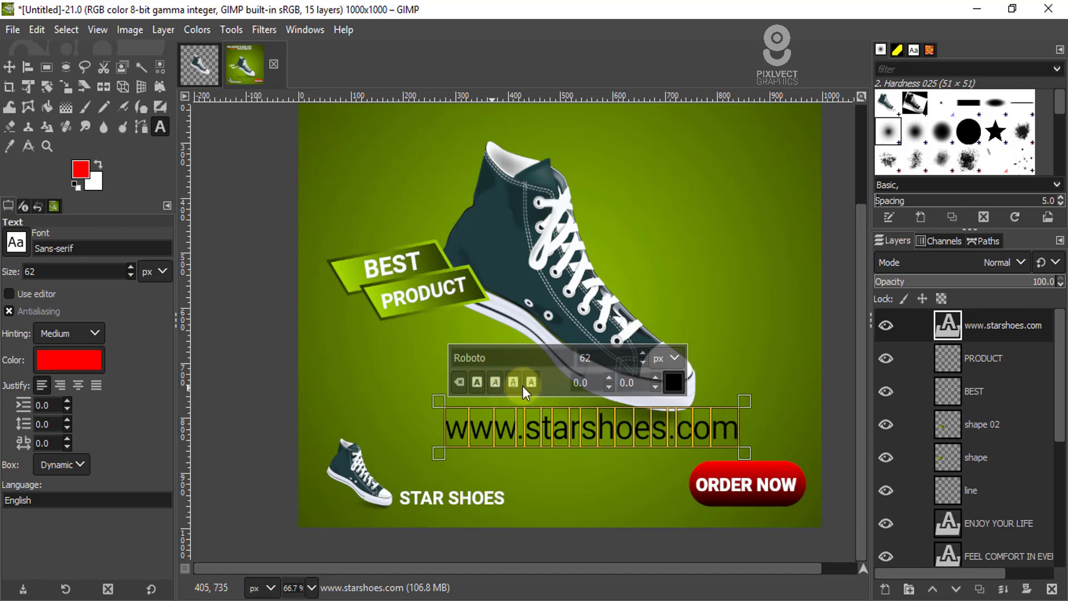
{"action": "left_click", "coordinate": [641, 362]}
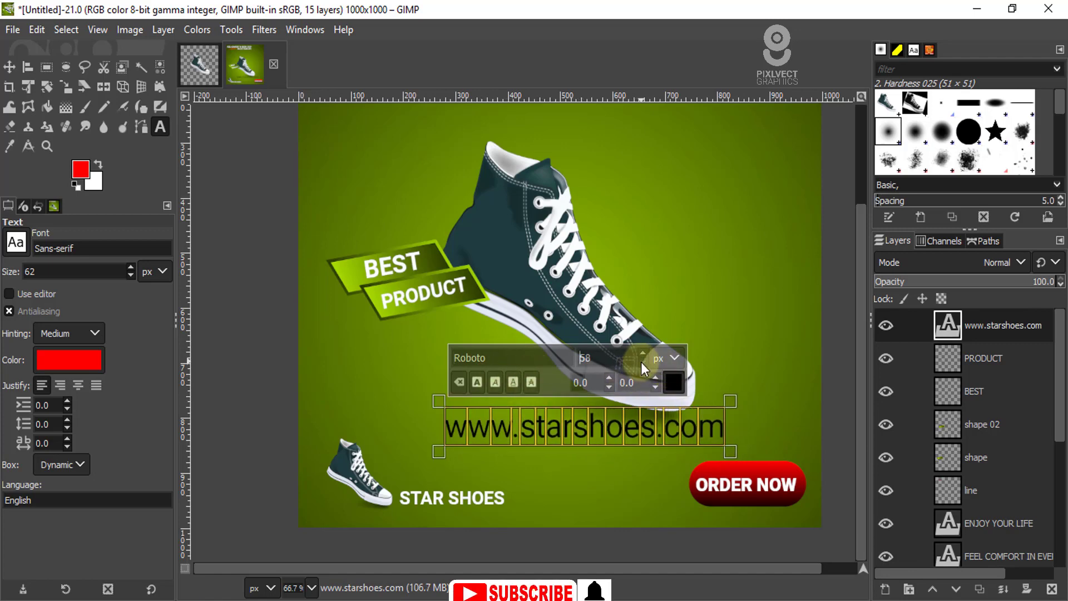
{"action": "left_click", "coordinate": [641, 362]}
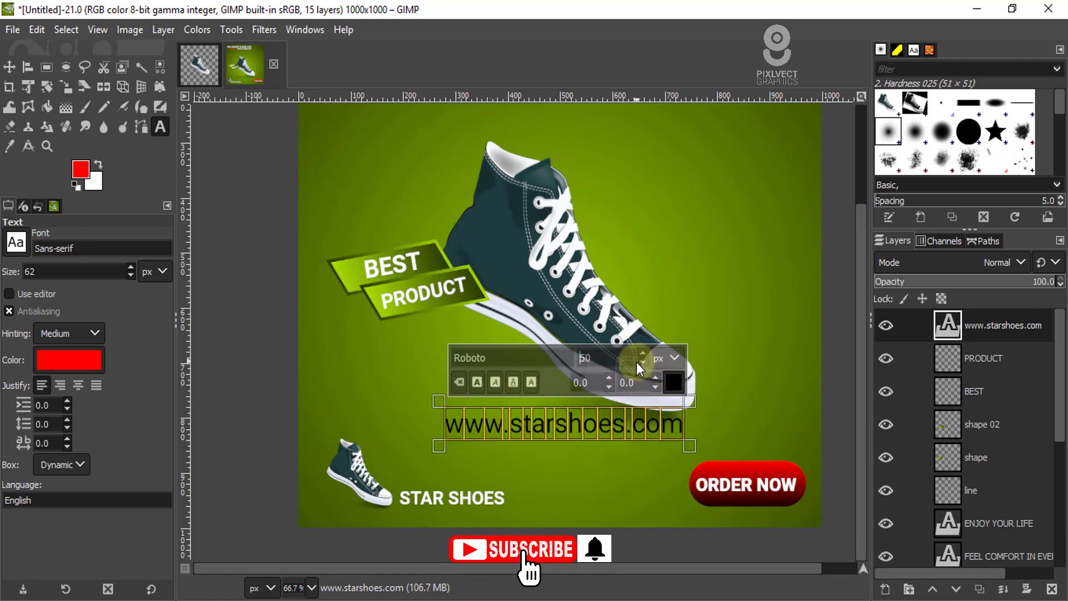
{"action": "left_click", "coordinate": [640, 362]}
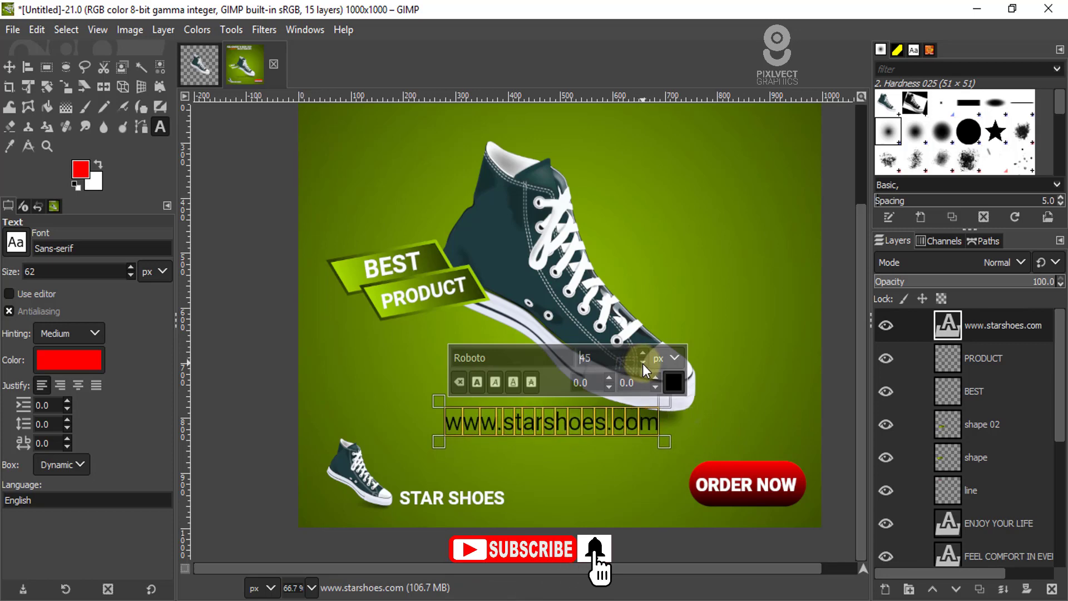
{"action": "left_click", "coordinate": [643, 365]}
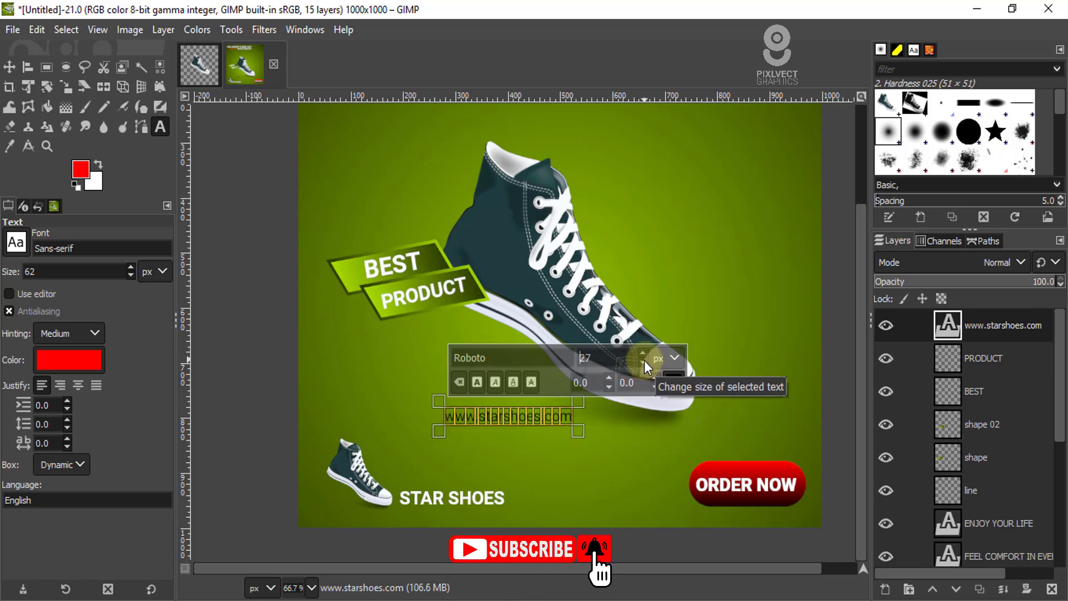
{"action": "left_click", "coordinate": [643, 354]}
{"action": "left_click", "coordinate": [642, 352]}
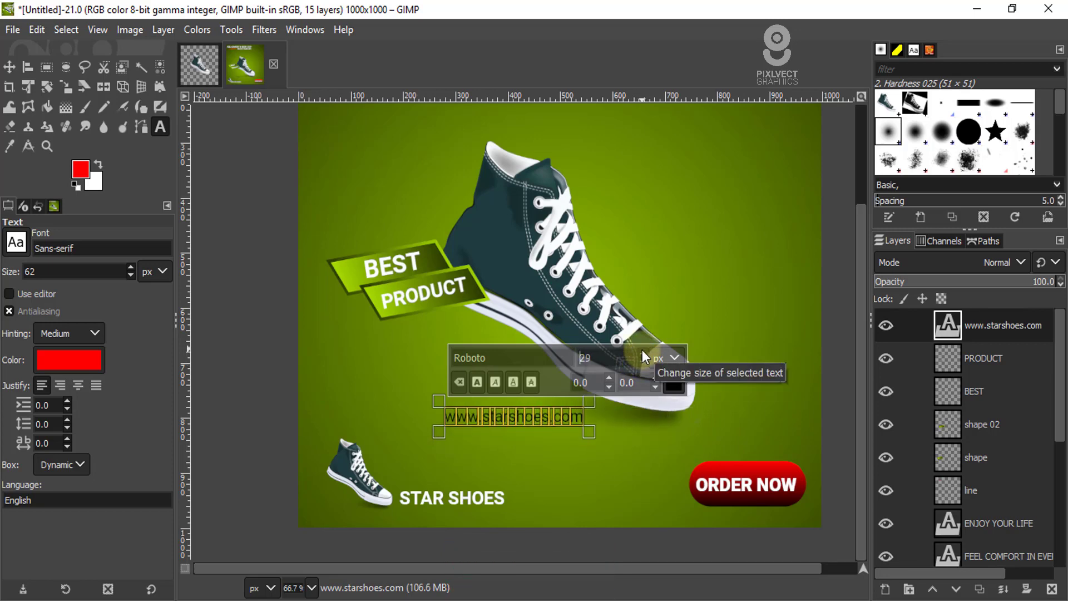
{"action": "left_click", "coordinate": [642, 350]}
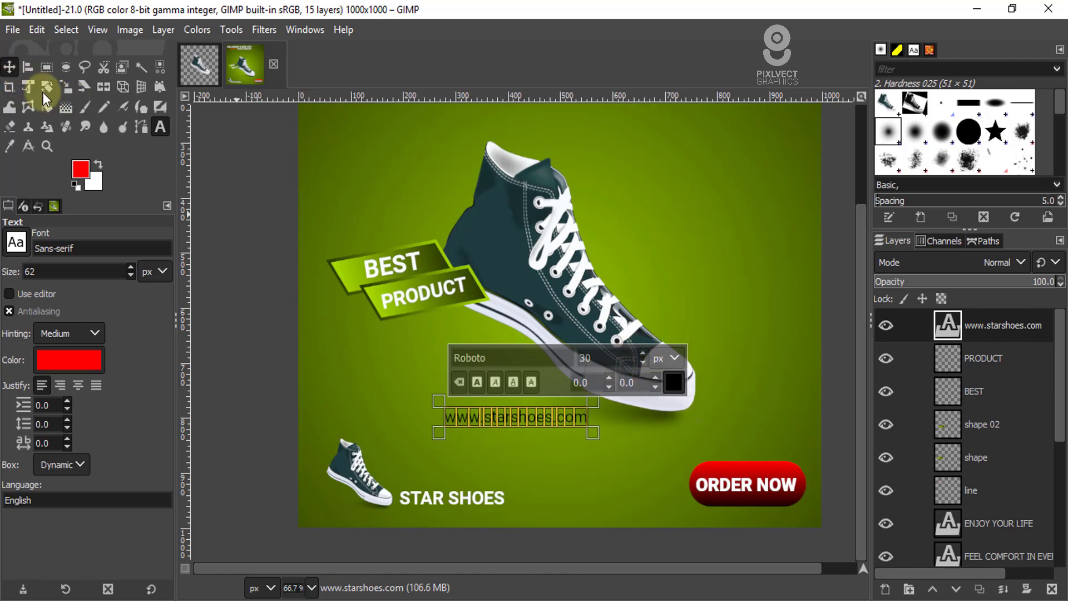
{"action": "left_click", "coordinate": [8, 67]}
{"action": "left_click_drag", "start_coordinate": [473, 417], "coordinate": [421, 351]}
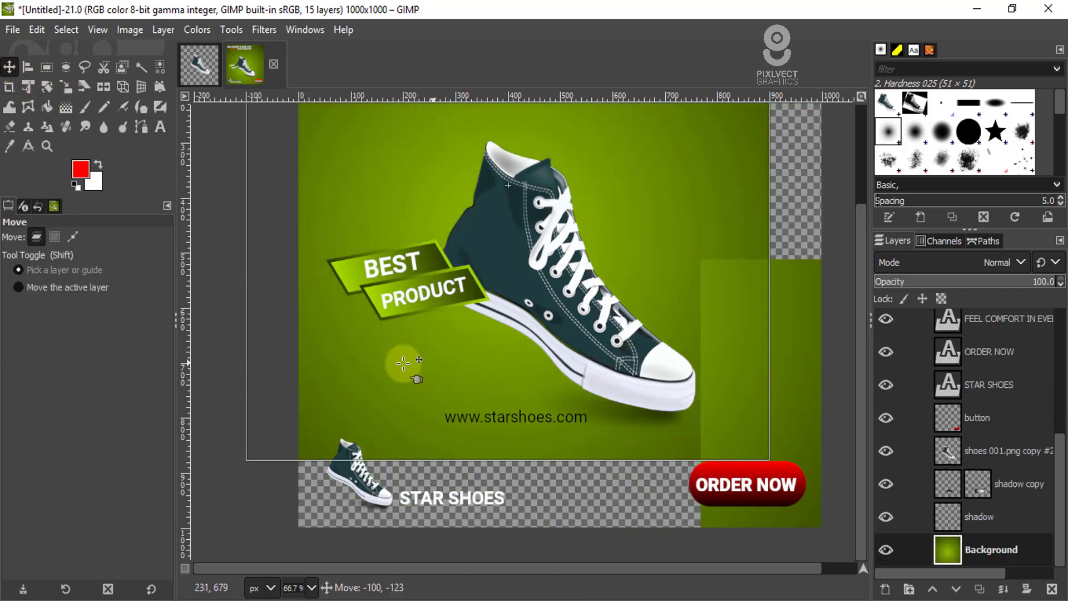
{"action": "scroll", "coordinate": [417, 405], "scroll_direction": "up", "scroll_amount": 2}
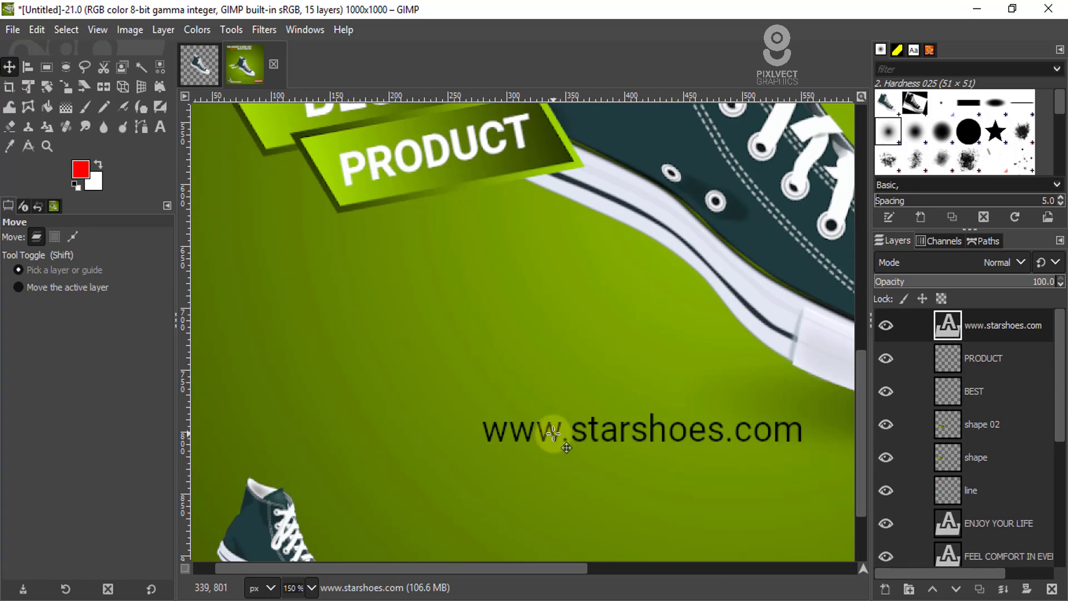
{"action": "left_click_drag", "start_coordinate": [534, 413], "coordinate": [351, 268]}
{"action": "scroll", "coordinate": [531, 367], "scroll_direction": "down", "scroll_amount": 2}
{"action": "scroll", "coordinate": [472, 228], "scroll_direction": "up", "scroll_amount": 2}
{"action": "key", "text": "shift+s"}
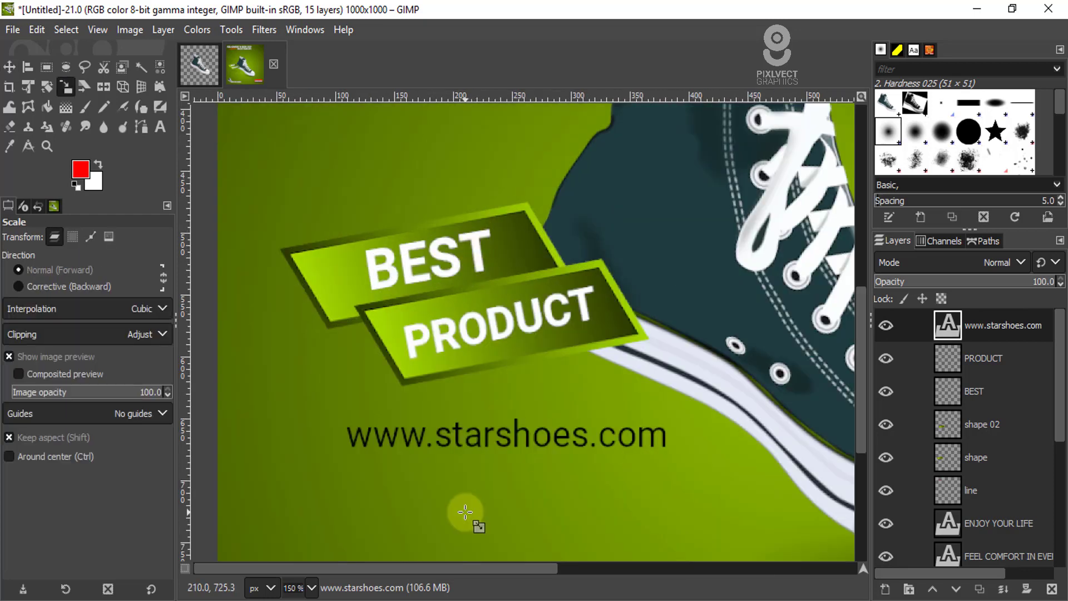
{"action": "left_click", "coordinate": [47, 86]}
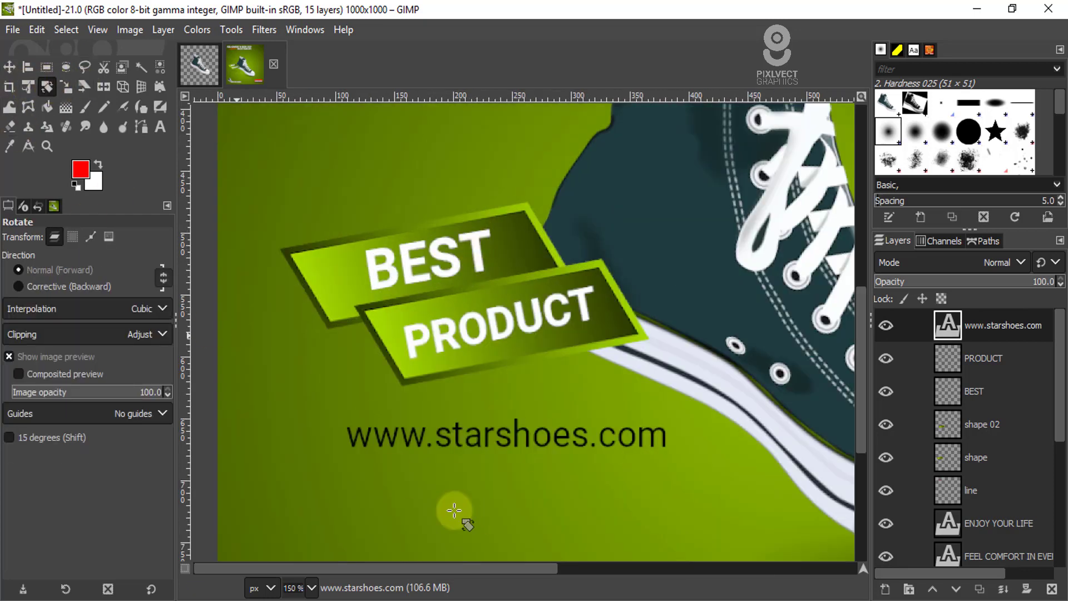
{"action": "left_click", "coordinate": [491, 439]}
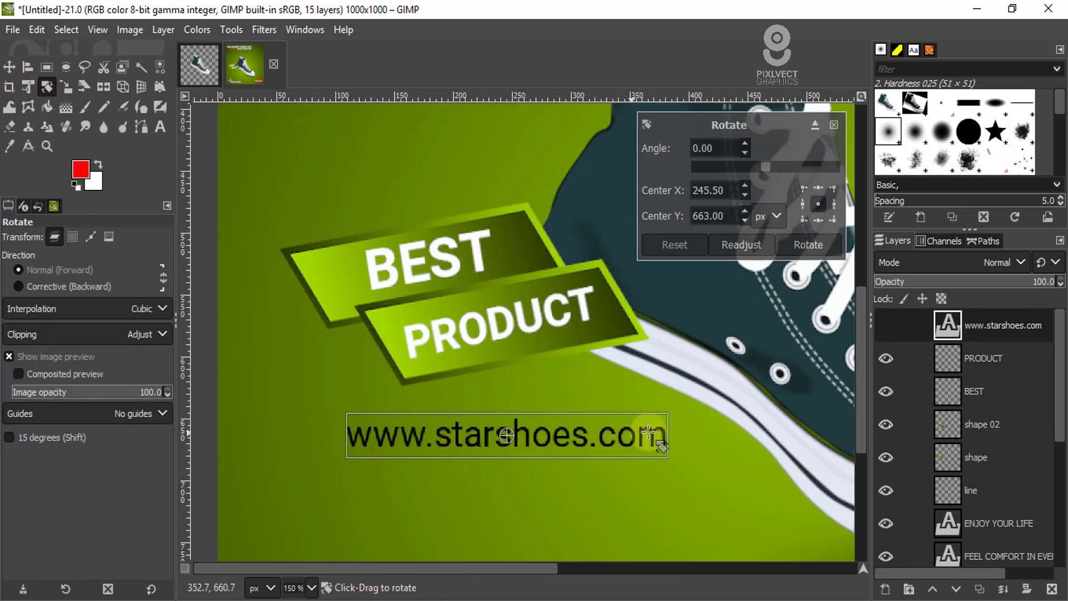
{"action": "left_click_drag", "start_coordinate": [661, 435], "coordinate": [648, 410]}
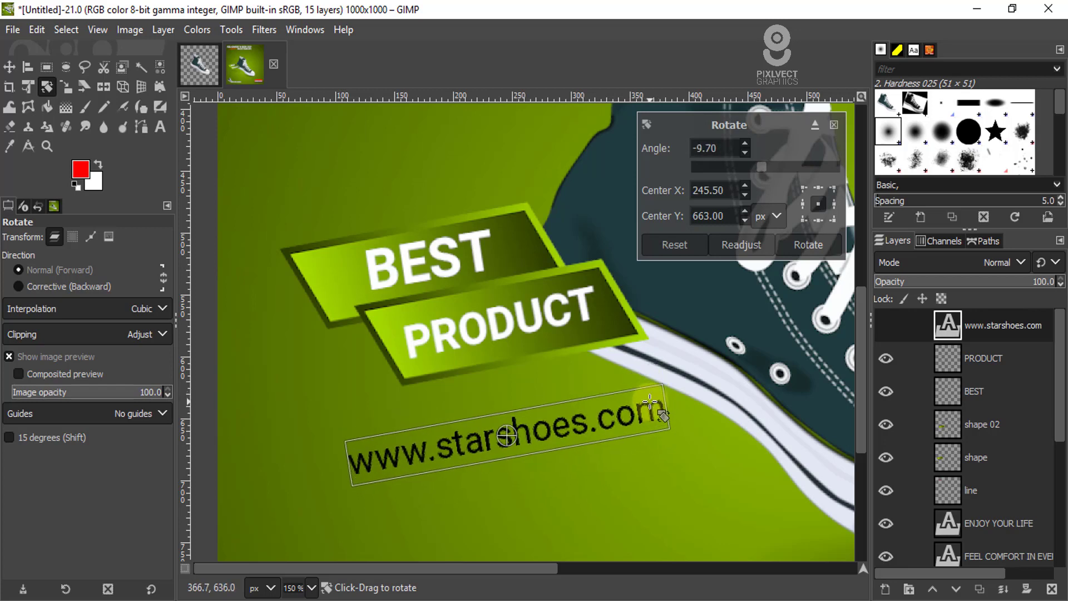
{"action": "left_click", "coordinate": [808, 245]}
{"action": "left_click", "coordinate": [9, 67]}
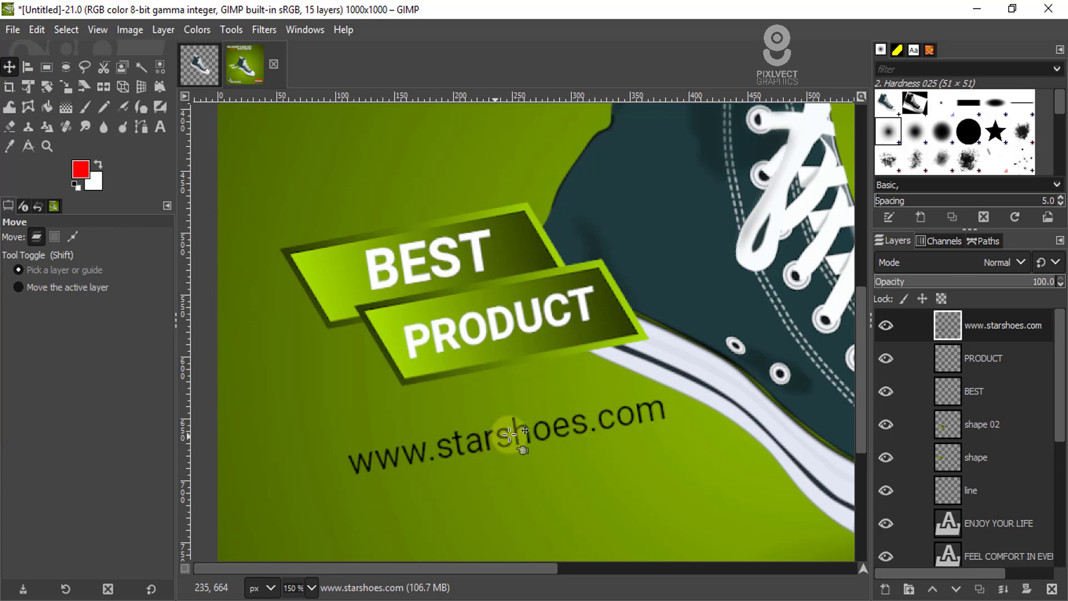
{"action": "left_click_drag", "start_coordinate": [505, 438], "coordinate": [484, 389]}
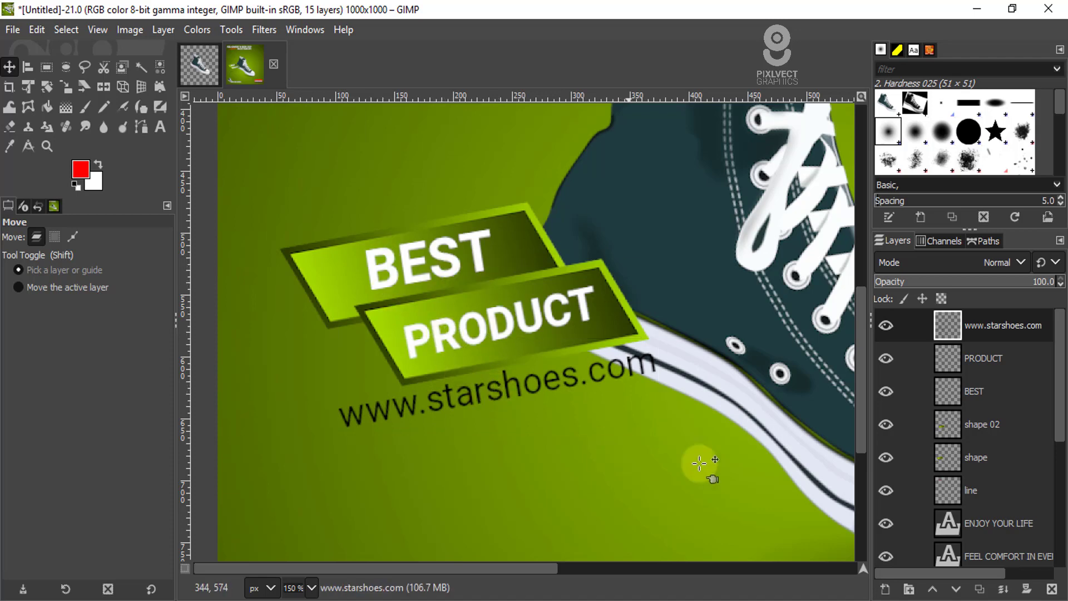
{"action": "left_click", "coordinate": [908, 327]}
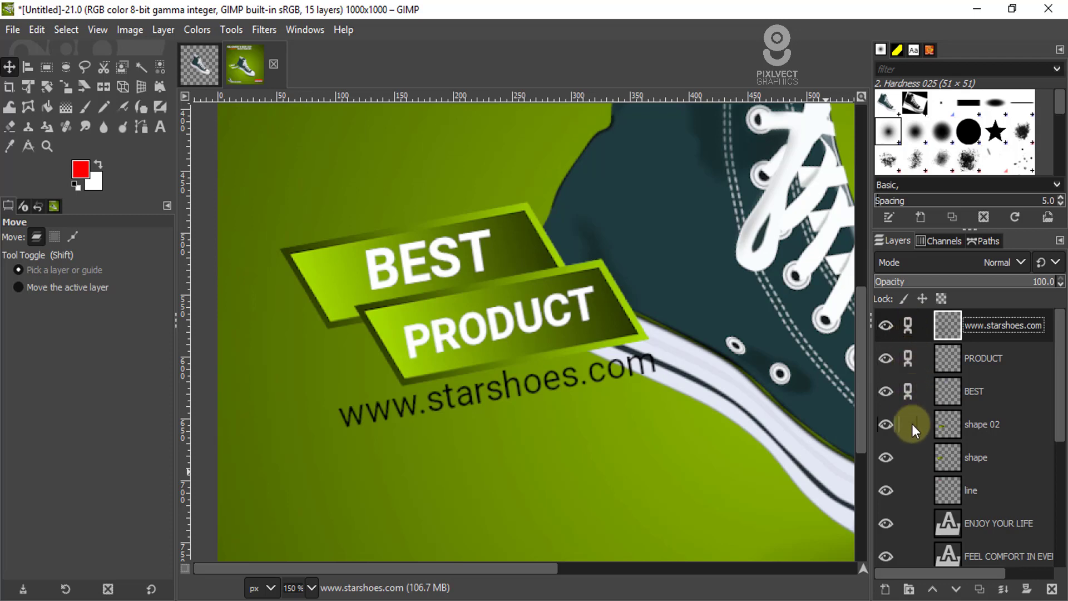
{"action": "left_click", "coordinate": [909, 459]}
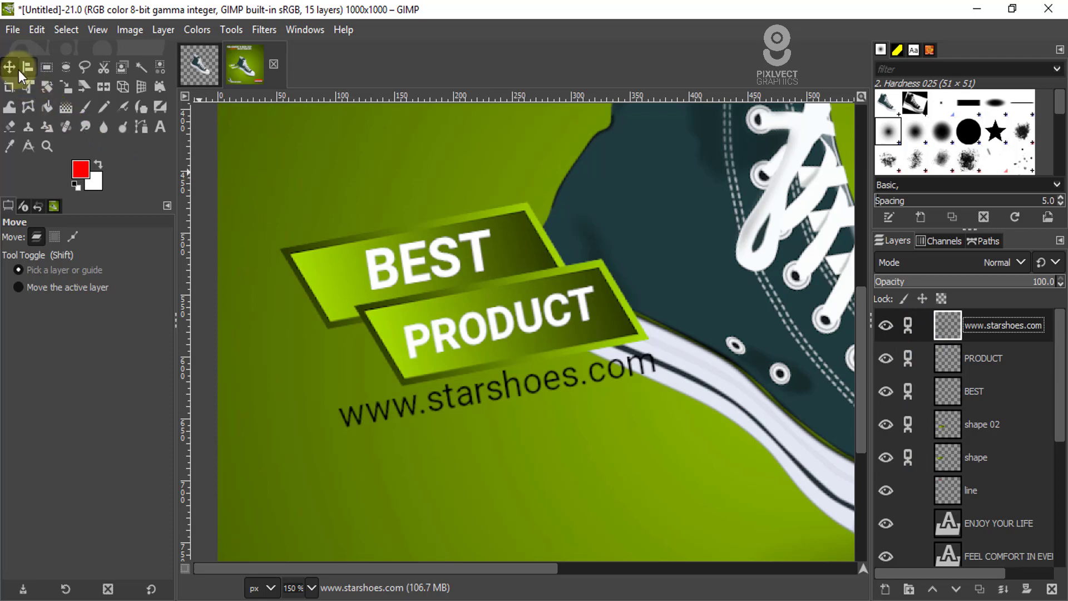
{"action": "left_click_drag", "start_coordinate": [508, 255], "coordinate": [520, 286]}
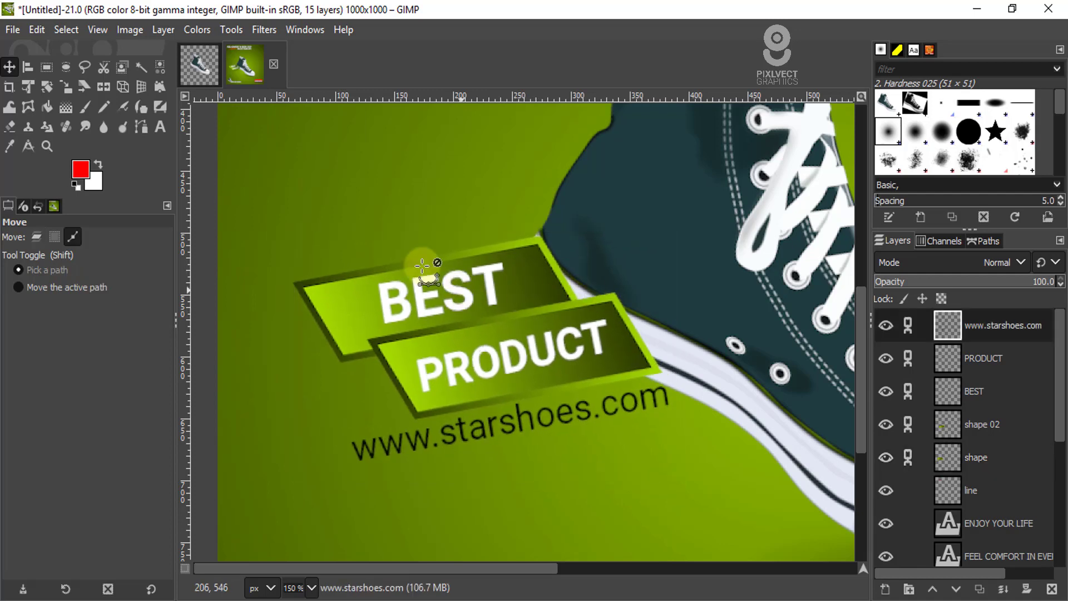
{"action": "scroll", "coordinate": [433, 312], "scroll_direction": "down", "scroll_amount": 2}
{"action": "scroll", "coordinate": [433, 312], "scroll_direction": "down", "scroll_amount": 2}
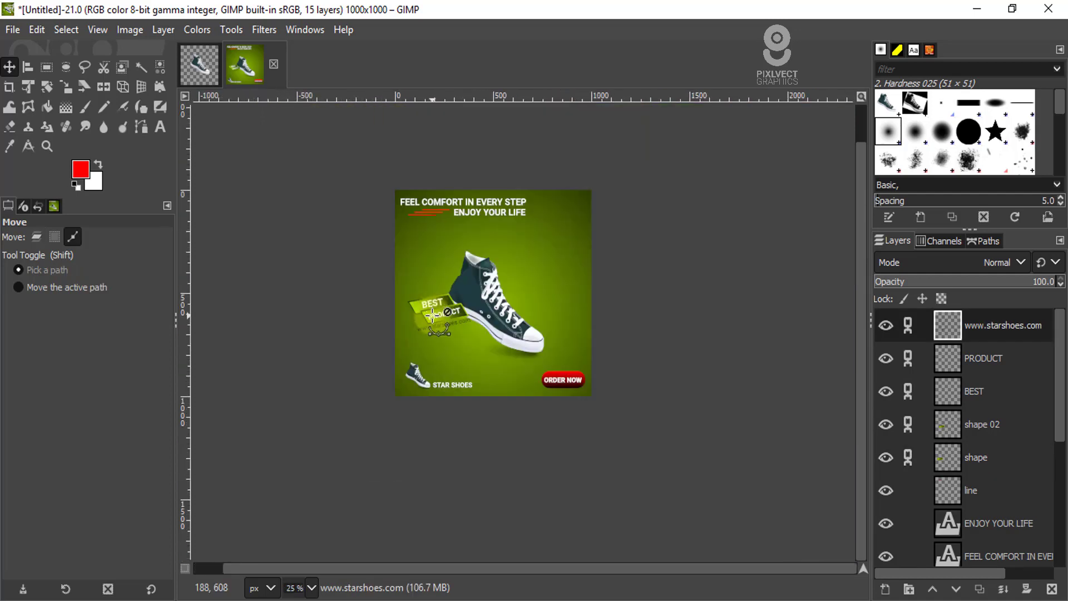
{"action": "scroll", "coordinate": [454, 318], "scroll_direction": "up", "scroll_amount": 1}
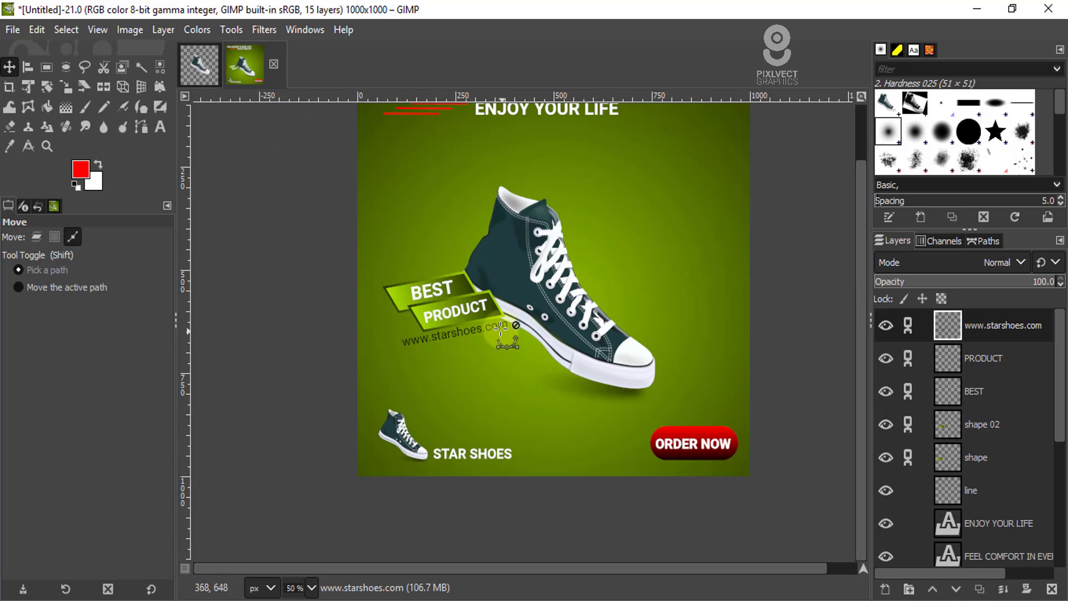
{"action": "scroll", "coordinate": [402, 331], "scroll_direction": "up", "scroll_amount": 2}
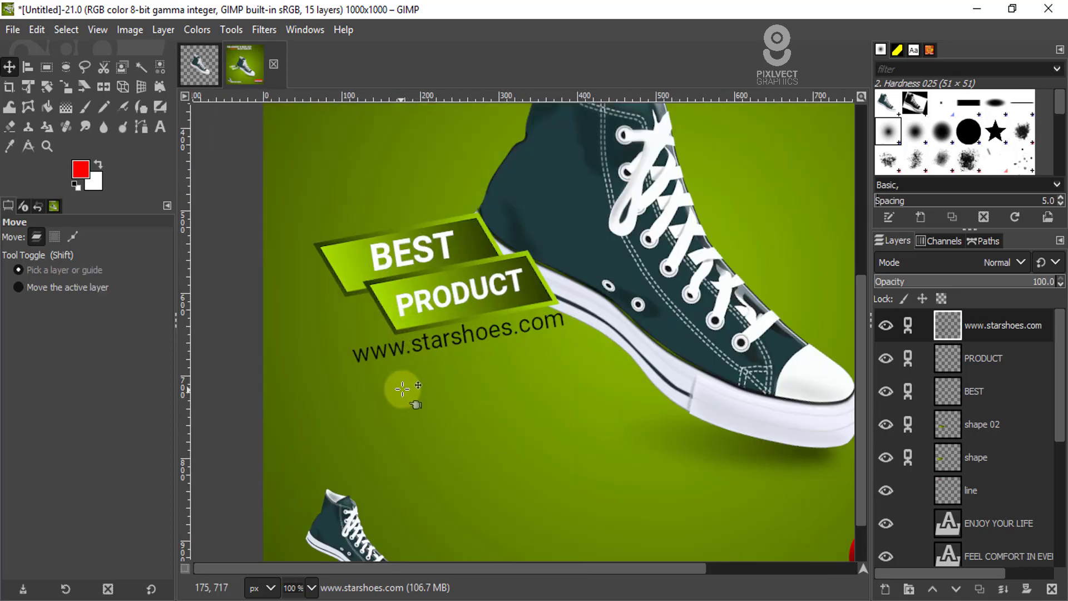
{"action": "left_click", "coordinate": [906, 457]}
{"action": "left_click", "coordinate": [907, 419]}
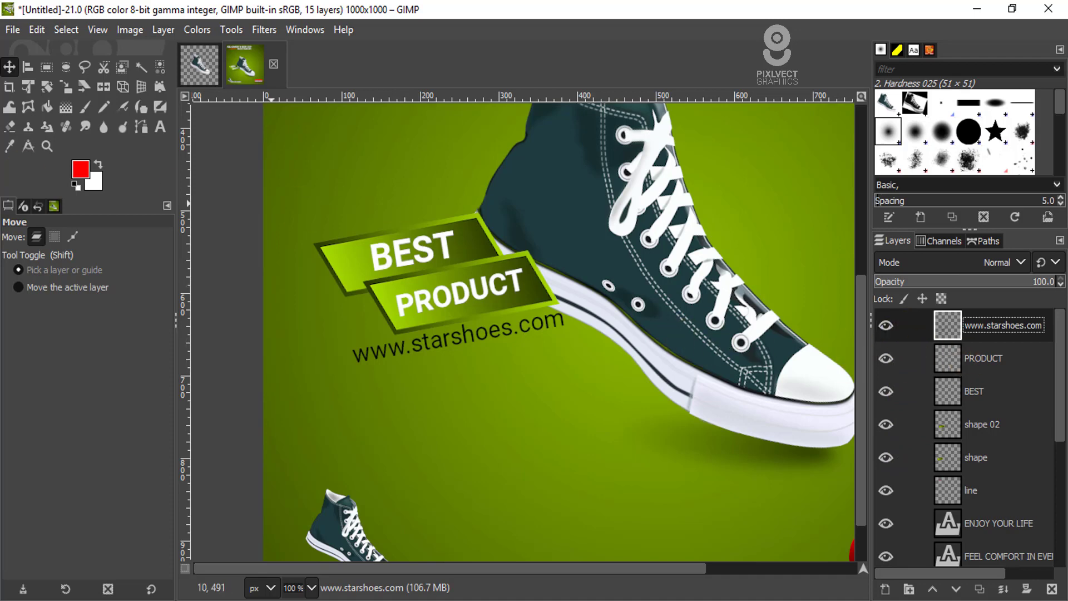
{"action": "left_click", "coordinate": [53, 88]}
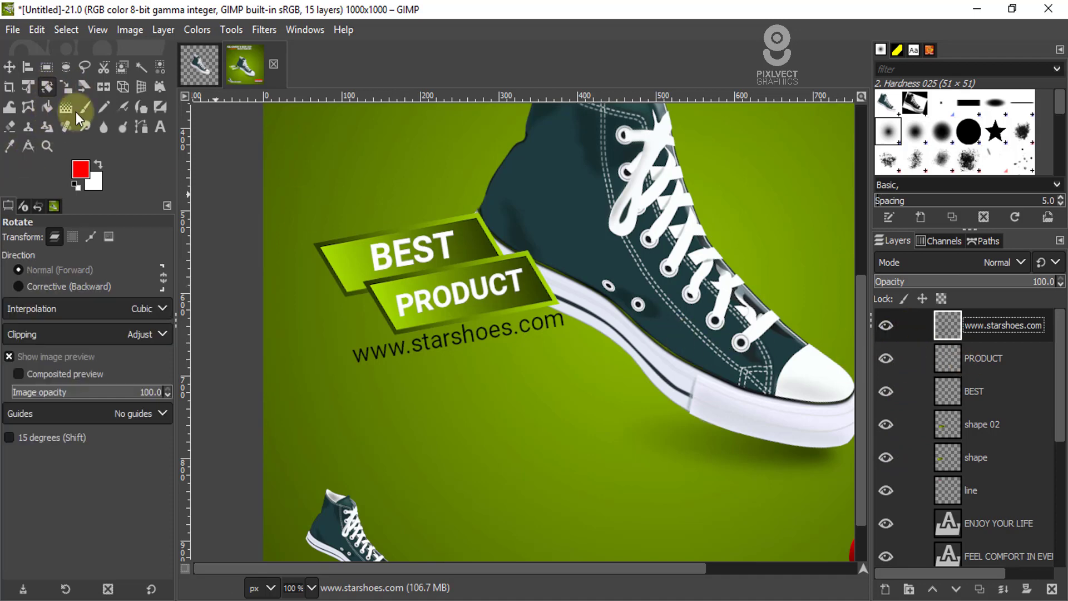
{"action": "scroll", "coordinate": [310, 286], "scroll_direction": "up", "scroll_amount": 1}
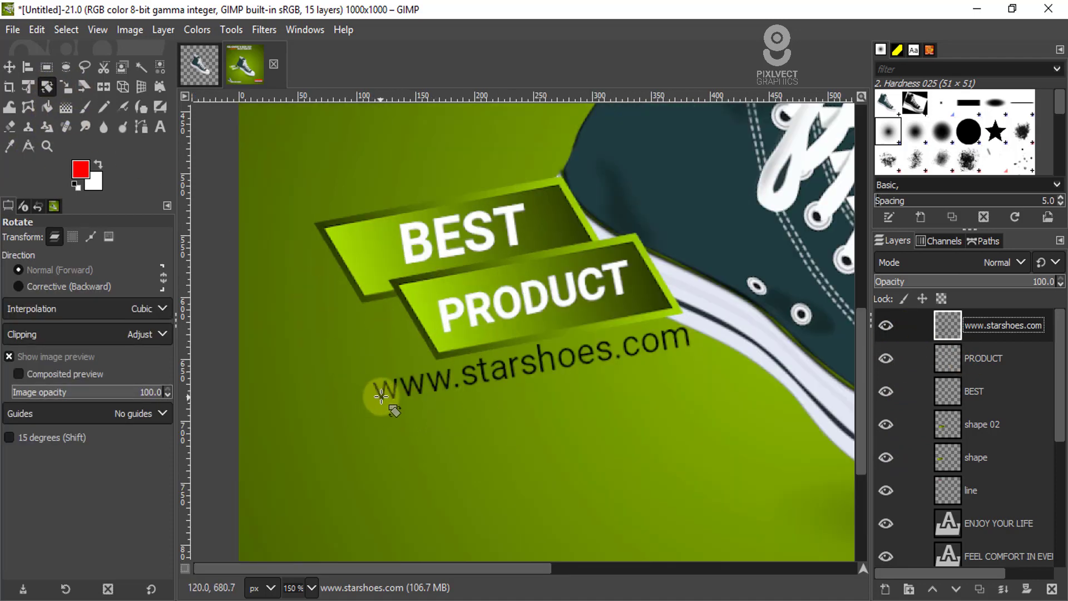
{"action": "left_click_drag", "start_coordinate": [381, 396], "coordinate": [382, 397]}
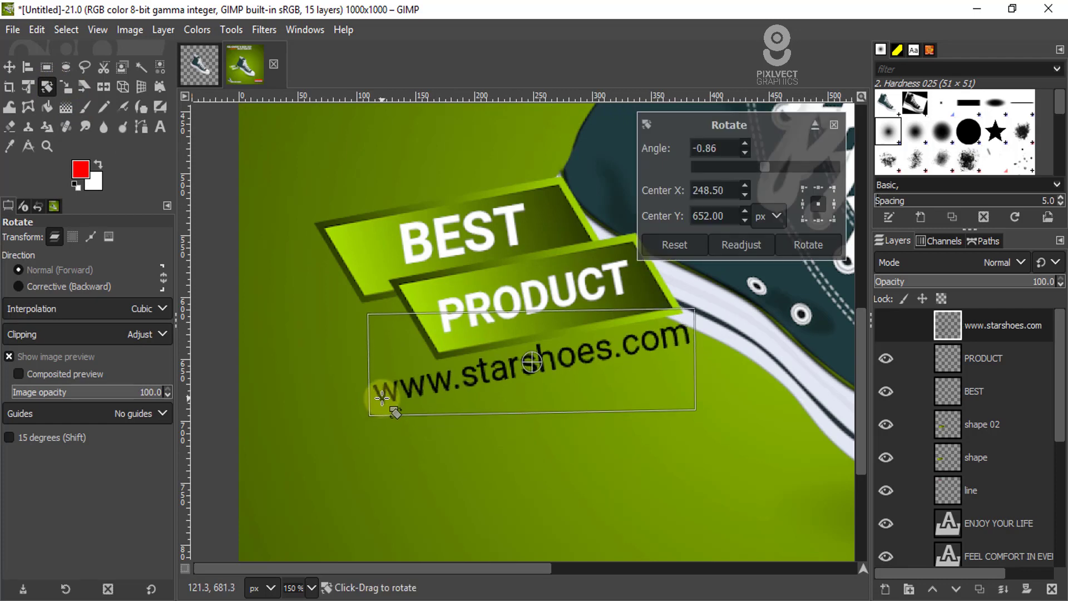
{"action": "left_click", "coordinate": [801, 243]}
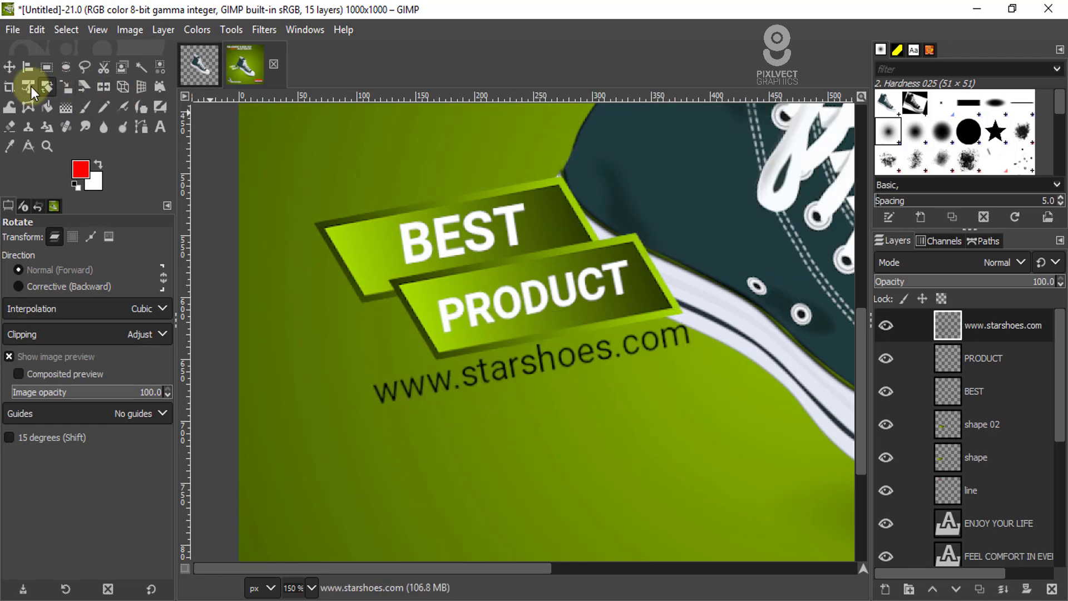
{"action": "left_click", "coordinate": [10, 65]}
{"action": "left_click_drag", "start_coordinate": [546, 354], "coordinate": [549, 359]}
{"action": "scroll", "coordinate": [444, 346], "scroll_direction": "down", "scroll_amount": 3}
{"action": "scroll", "coordinate": [444, 345], "scroll_direction": "down", "scroll_amount": 1}
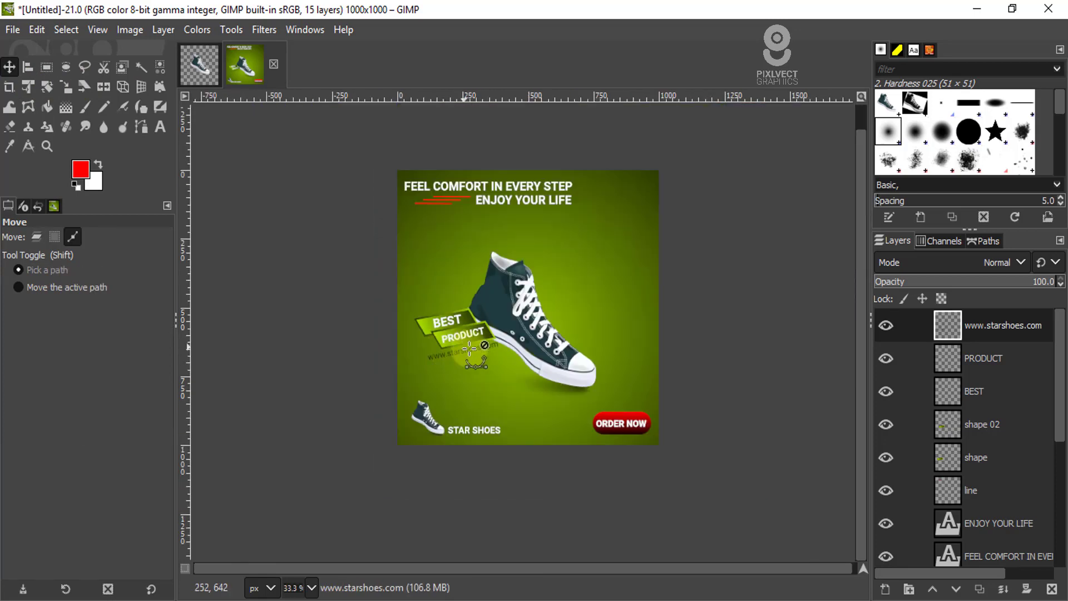
{"action": "scroll", "coordinate": [470, 350], "scroll_direction": "up", "scroll_amount": 1}
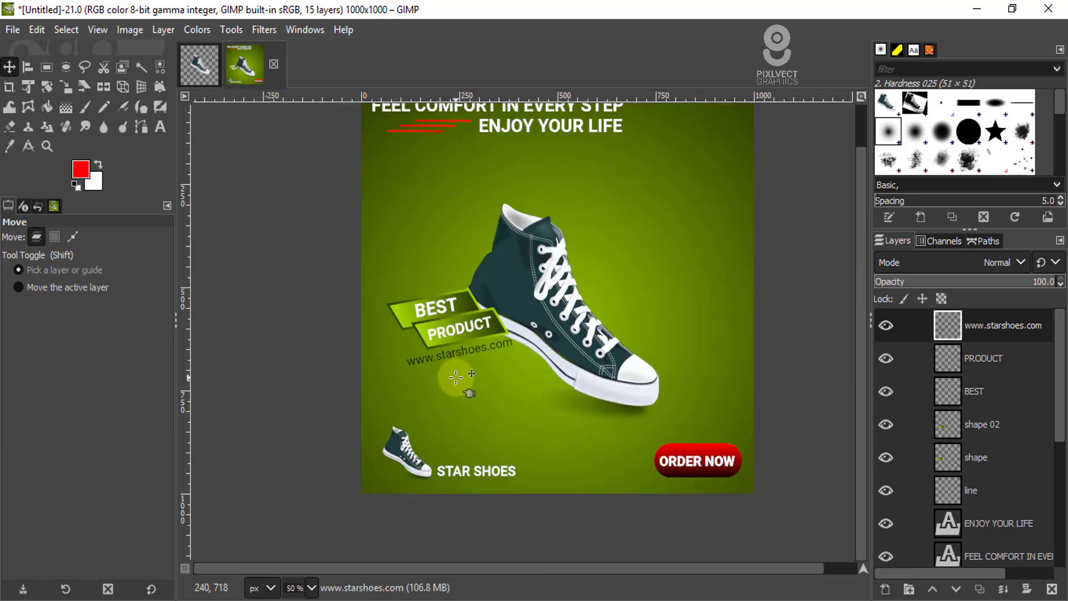
{"action": "scroll", "coordinate": [500, 348], "scroll_direction": "down", "scroll_amount": 1}
{"action": "scroll", "coordinate": [525, 262], "scroll_direction": "up", "scroll_amount": 1}
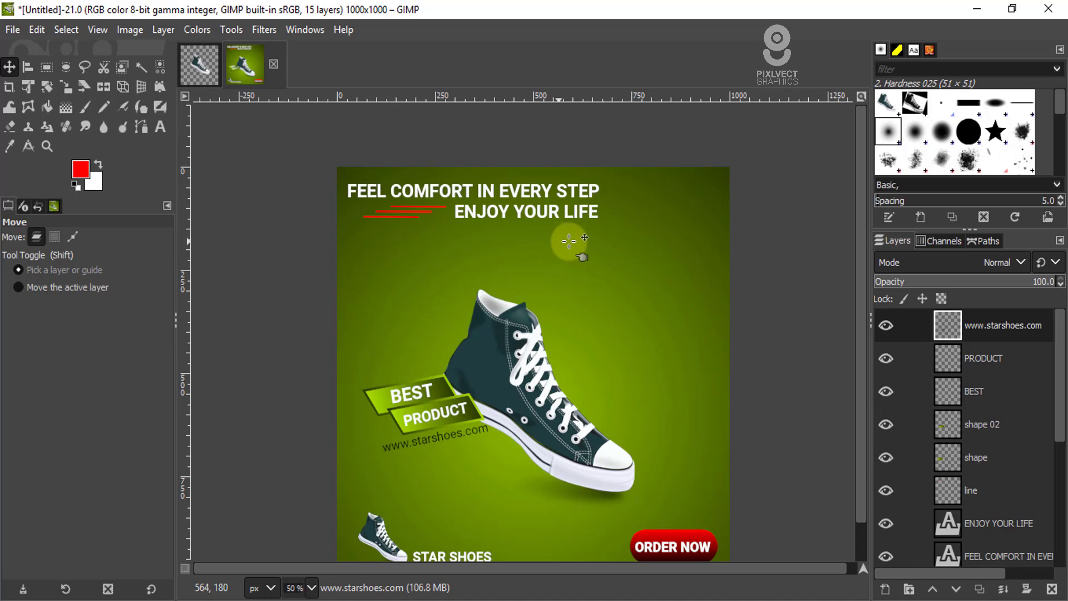
{"action": "scroll", "coordinate": [620, 285], "scroll_direction": "up", "scroll_amount": 1}
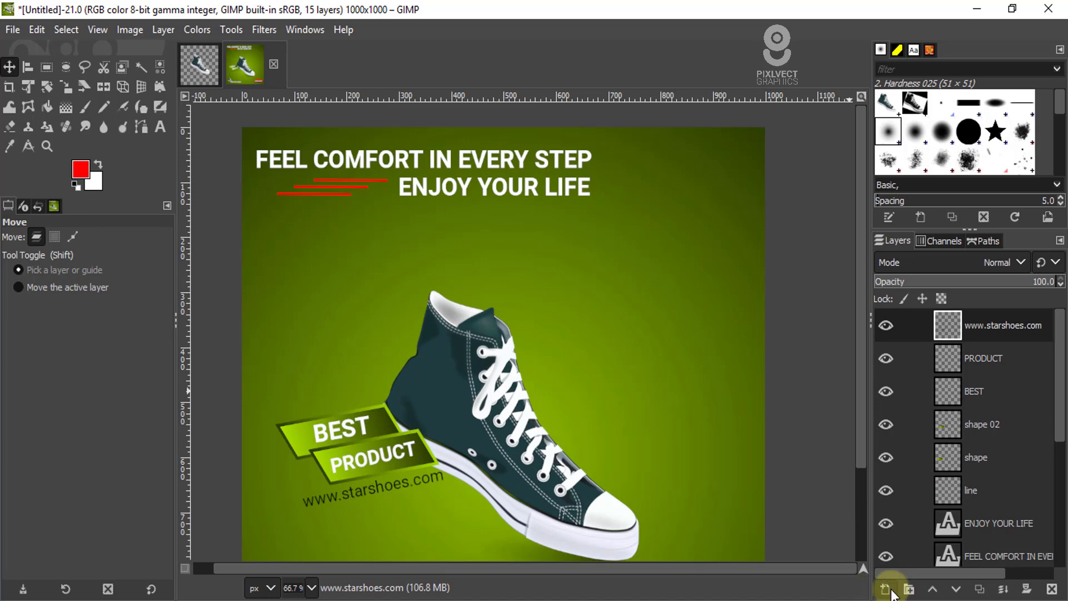
{"action": "key", "text": "shift+ctrl+n"}
{"action": "left_click", "coordinate": [948, 573]}
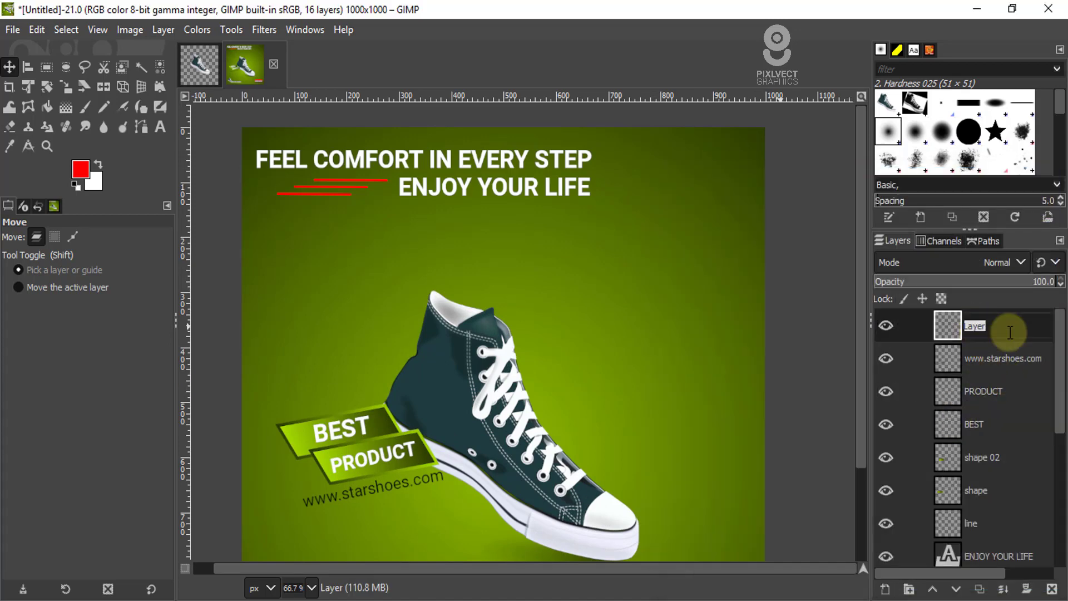
{"action": "key", "text": "Return"}
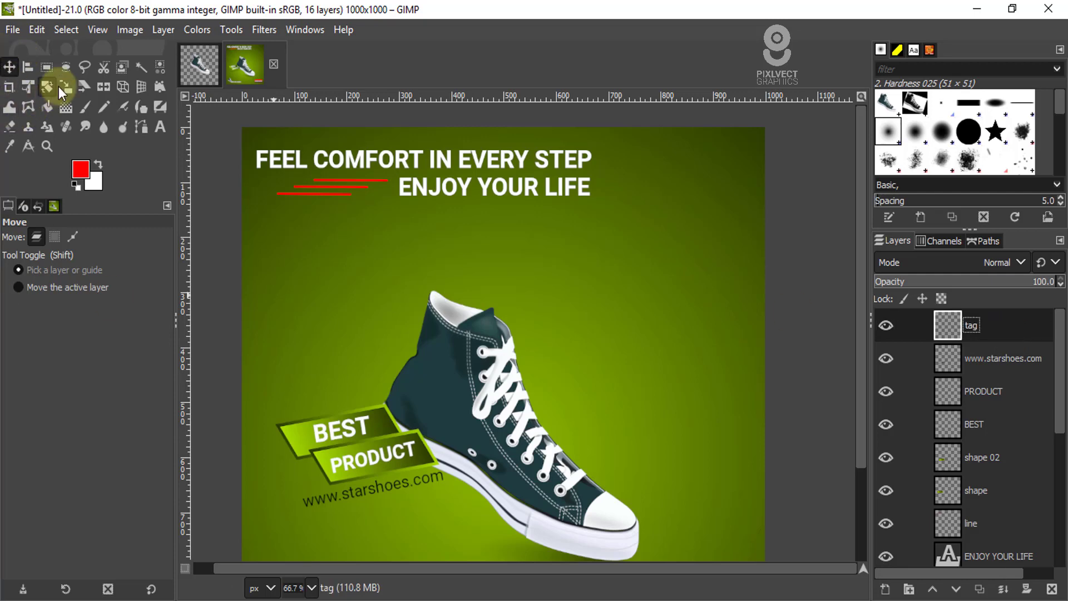
Step: Make a circular selection of about 117 × 117 px above and to the right of the shoe, below the headline
{"action": "left_click", "coordinate": [63, 69]}
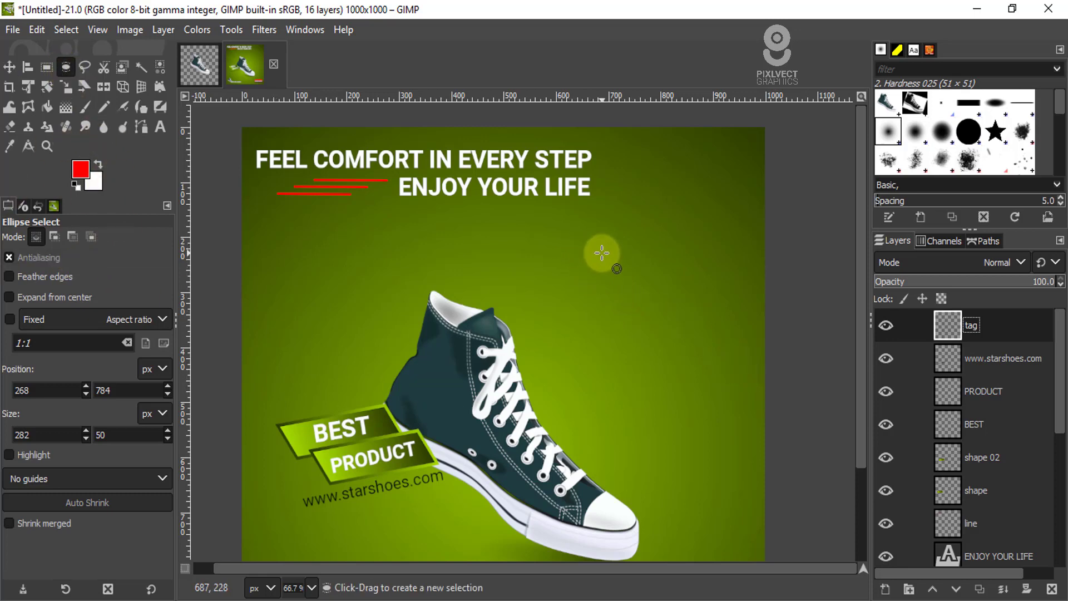
{"action": "left_click_drag", "start_coordinate": [579, 236], "coordinate": [631, 285]}
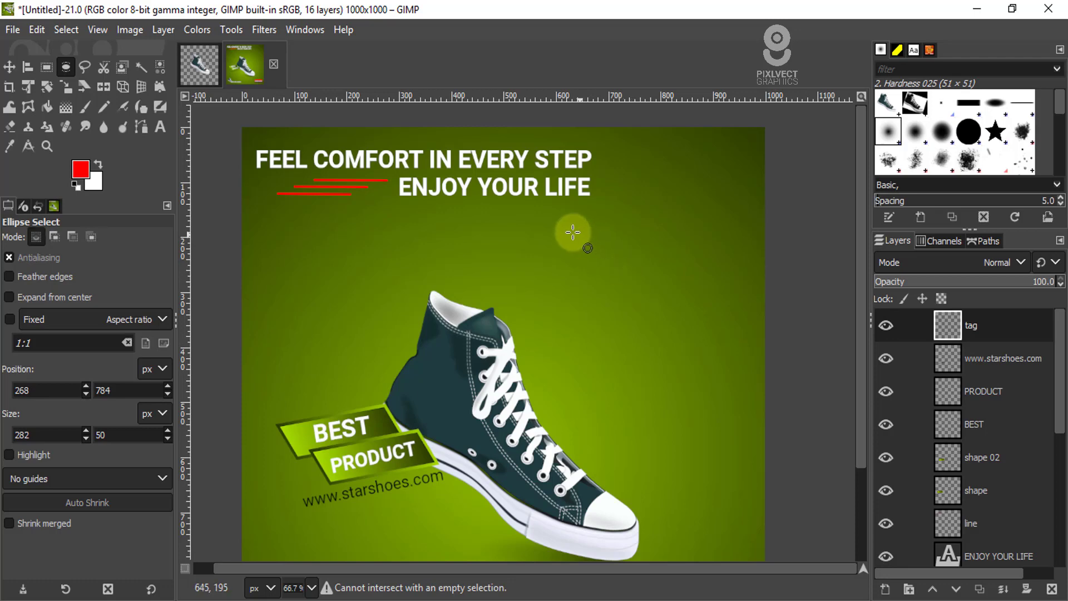
{"action": "left_click_drag", "start_coordinate": [577, 240], "coordinate": [611, 280]}
{"action": "scroll", "coordinate": [596, 275], "scroll_direction": "up", "scroll_amount": 1}
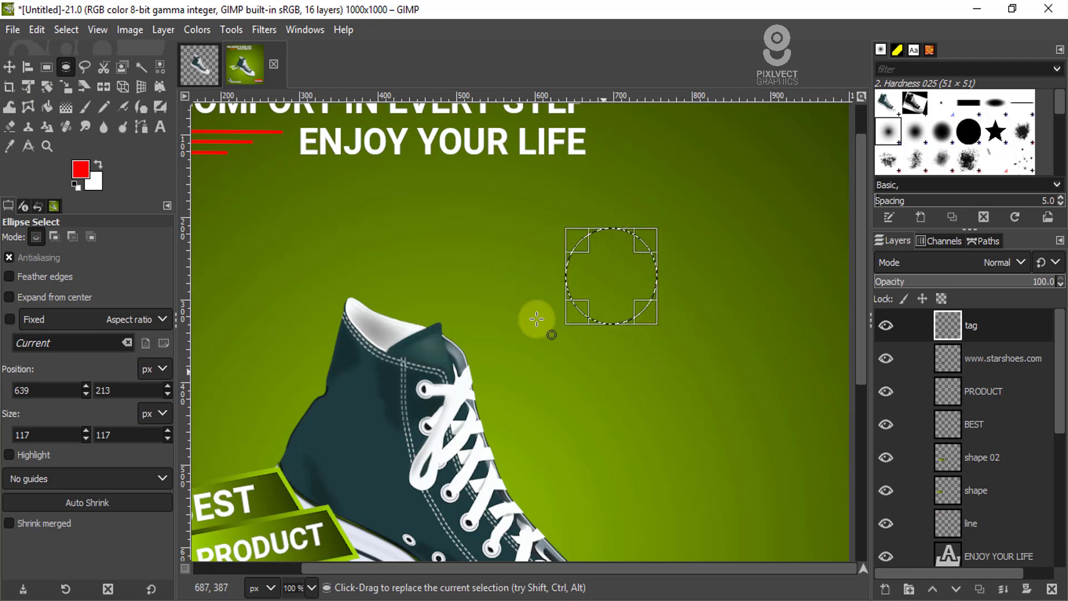
Step: Switch to Rectangle Select and enable Snap to Active Path
{"action": "left_click", "coordinate": [47, 66]}
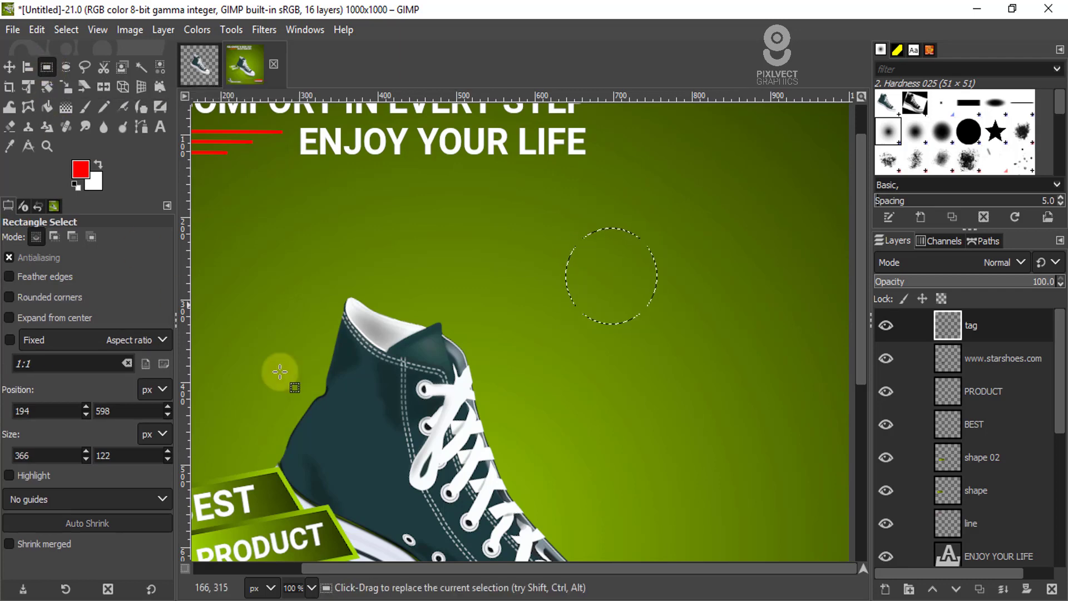
{"action": "left_click", "coordinate": [97, 29]}
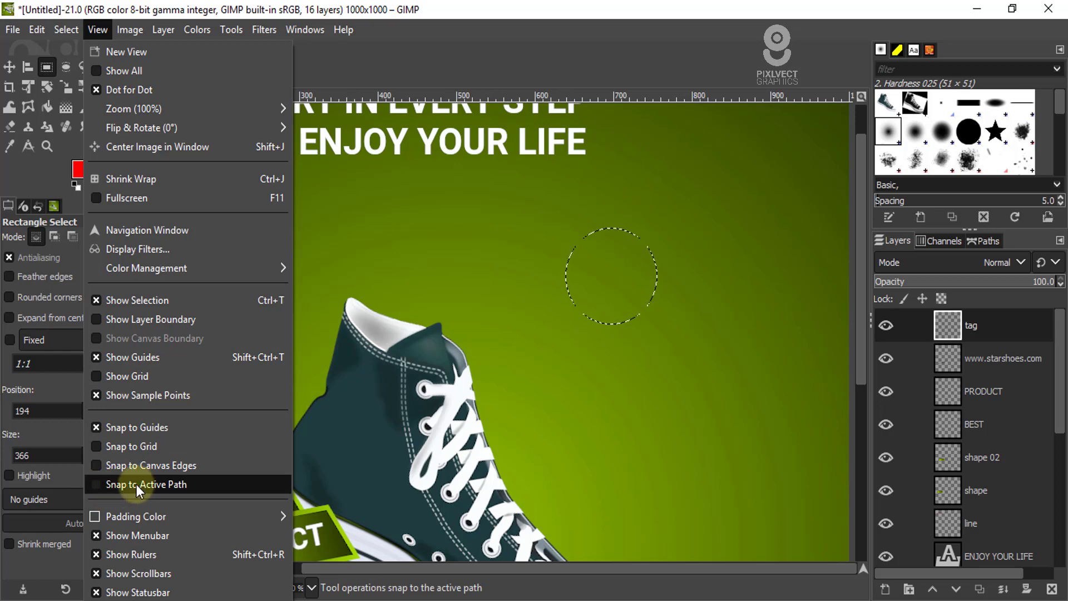
{"action": "left_click", "coordinate": [93, 482]}
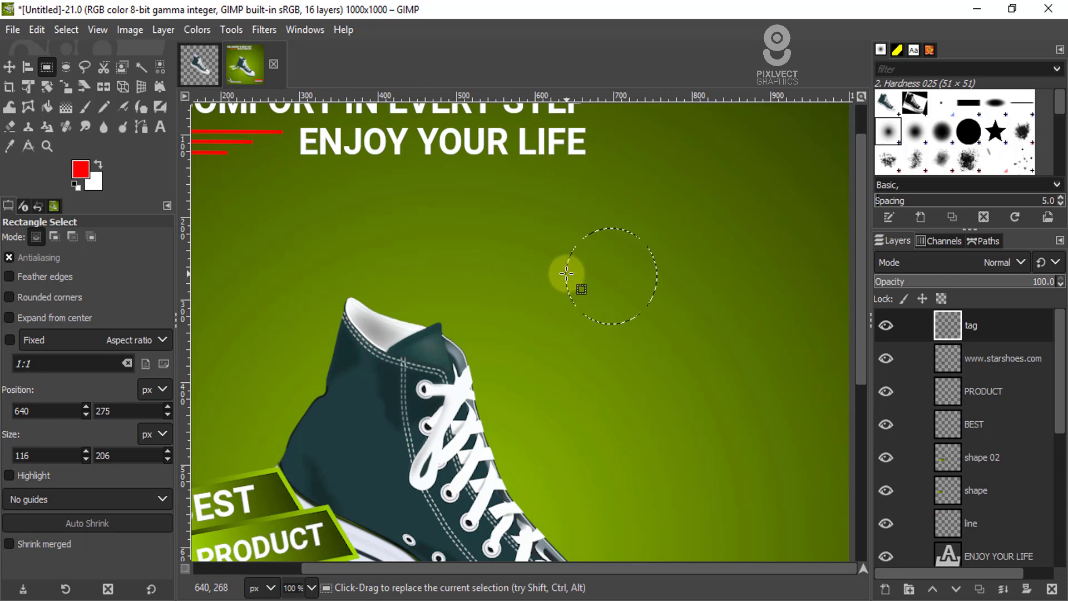
Step: Add a rectangle of about 117 × 210 px to the circular selection, extending from its middle downward as a round-topped tag shape
{"action": "left_click_drag", "start_coordinate": [567, 272], "coordinate": [566, 273]}
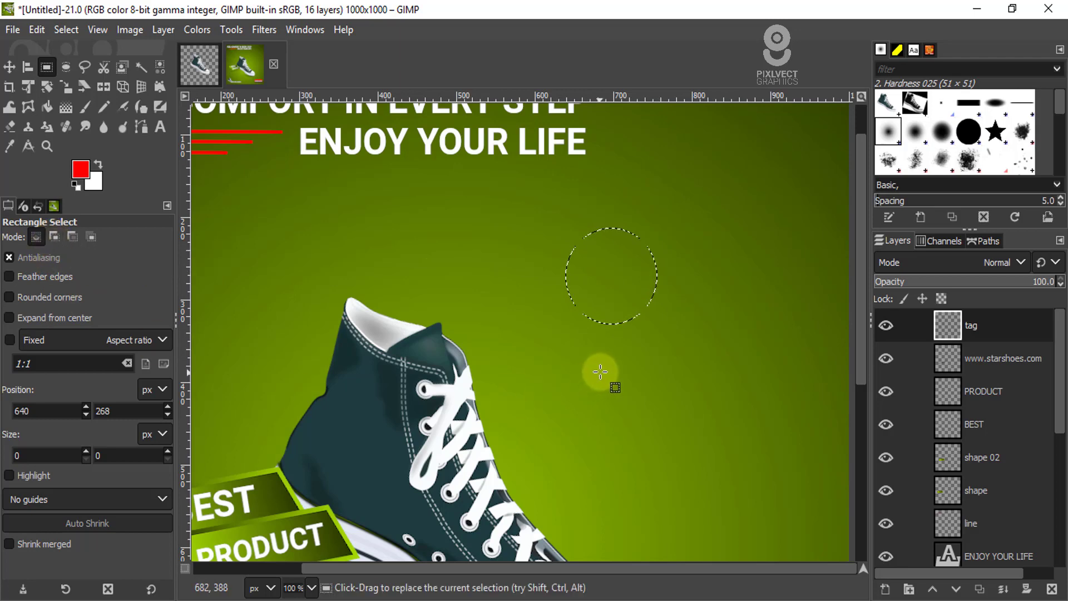
{"action": "key", "text": "shift"}
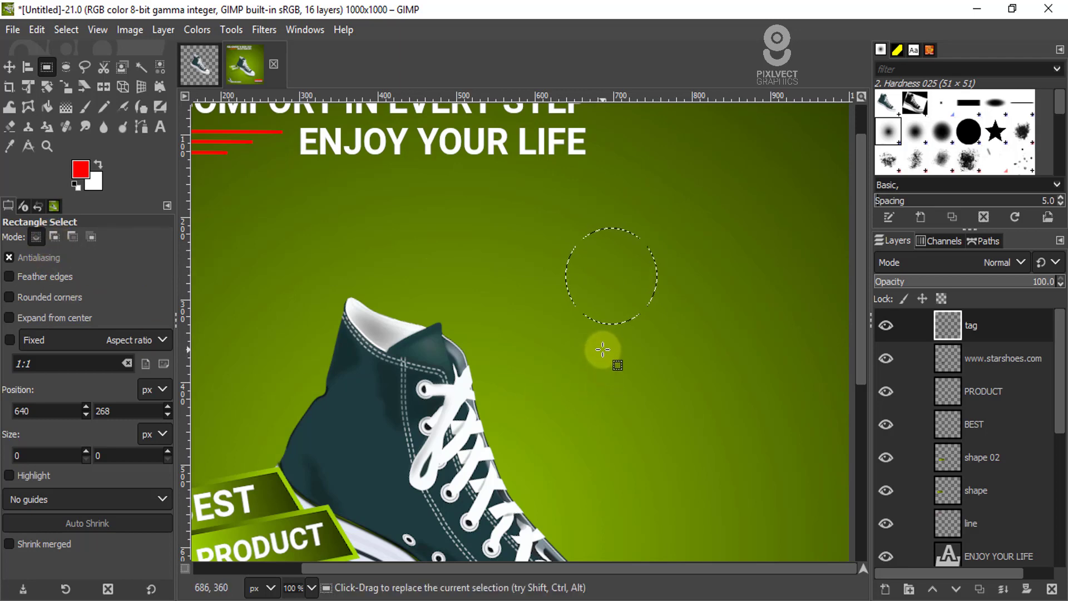
{"action": "key", "text": "shift"}
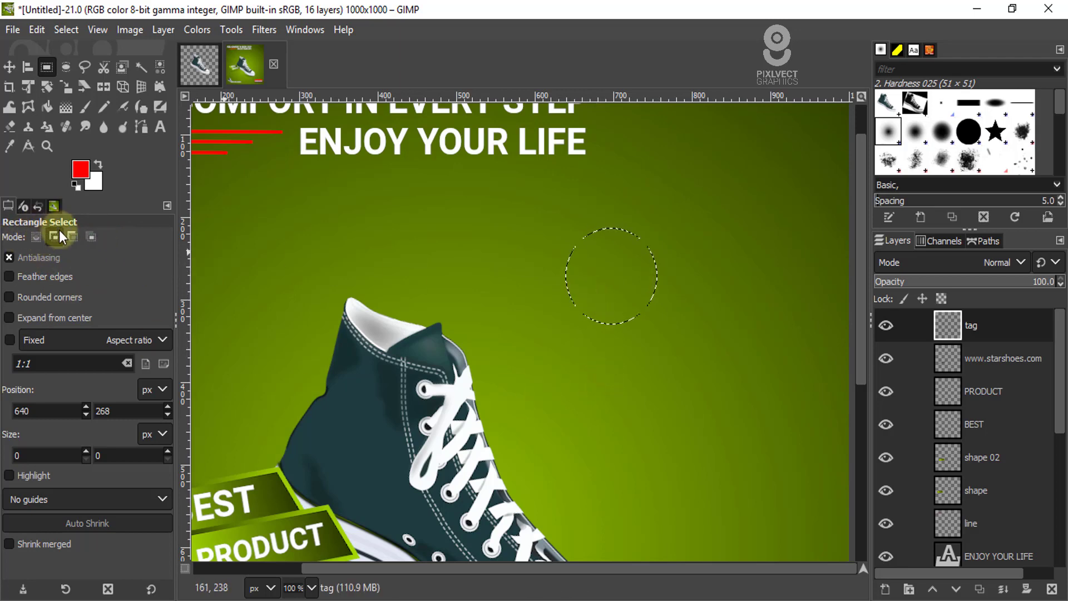
{"action": "left_click", "coordinate": [53, 234]}
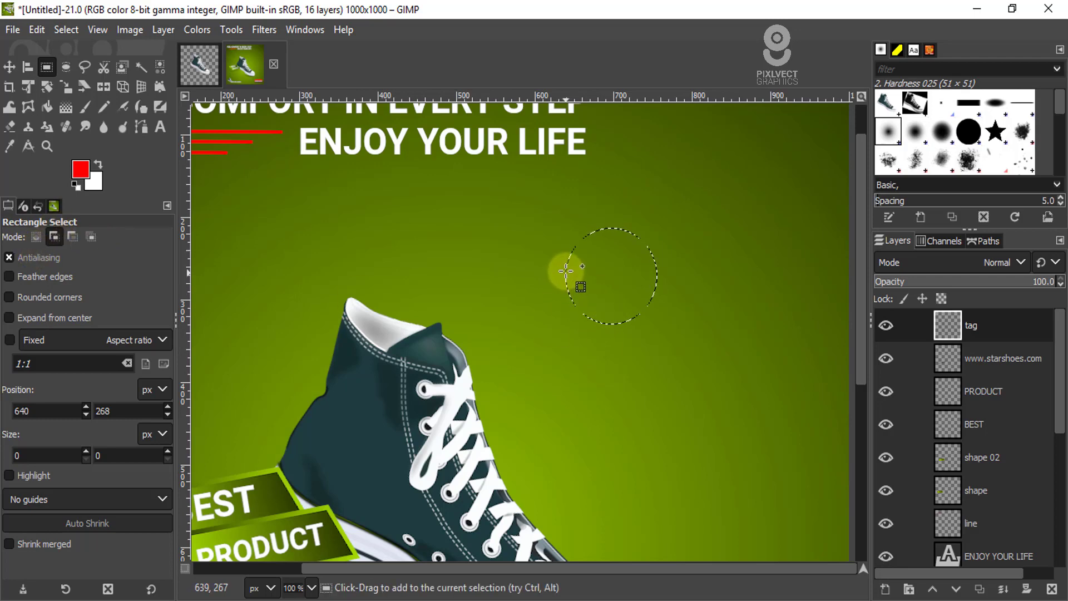
{"action": "left_click_drag", "start_coordinate": [566, 270], "coordinate": [586, 308]}
{"action": "left_click_drag", "start_coordinate": [621, 347], "coordinate": [658, 443]}
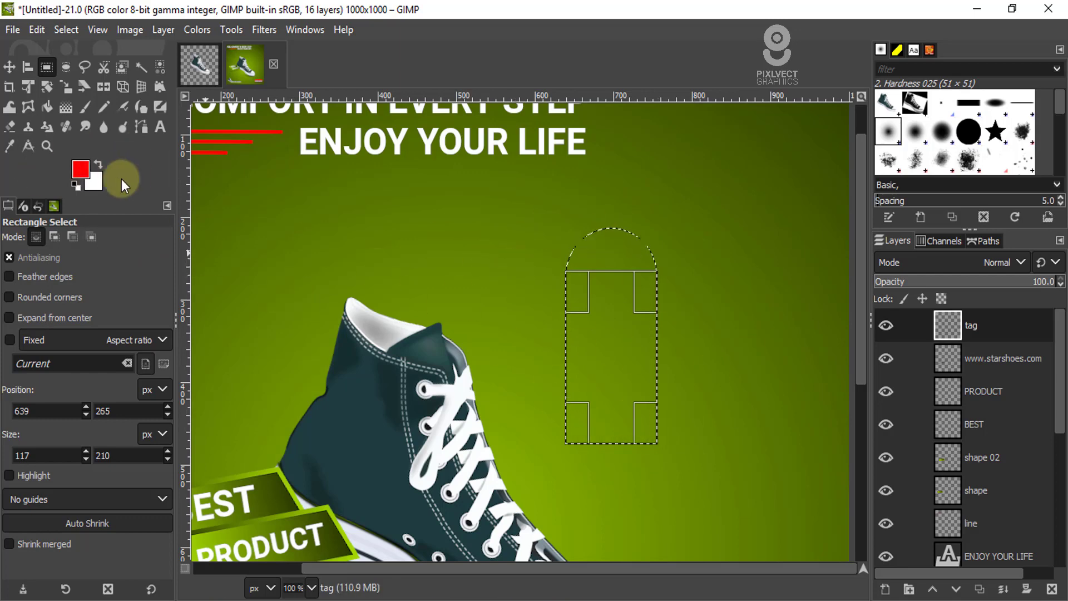
Step: Fill the tag-shaped selection with yellow ffc900 on the tag layer and clear the selection
{"action": "left_click", "coordinate": [80, 168]}
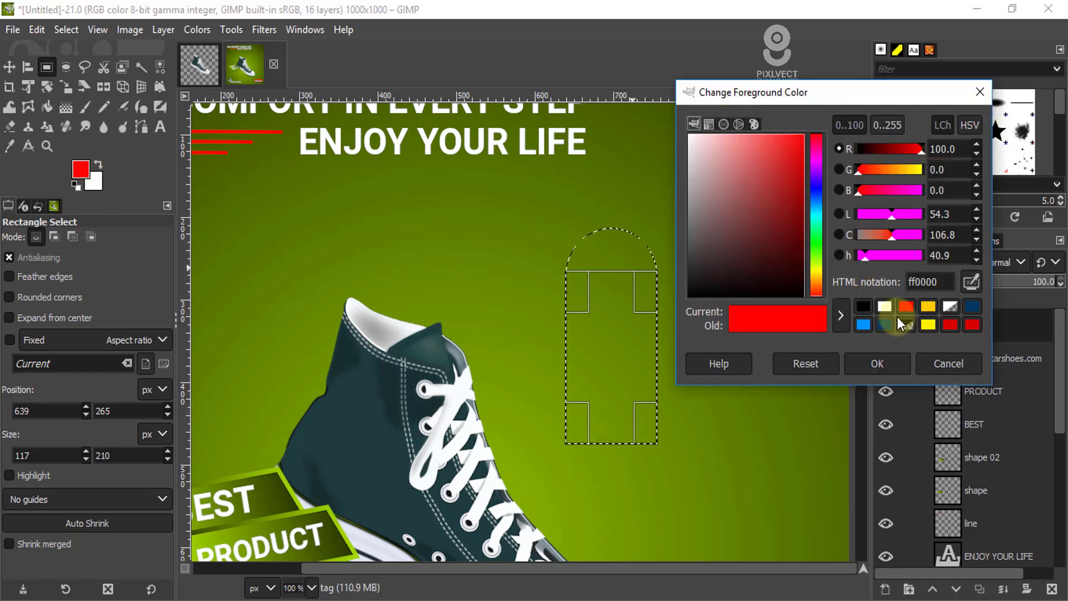
{"action": "left_click", "coordinate": [927, 307]}
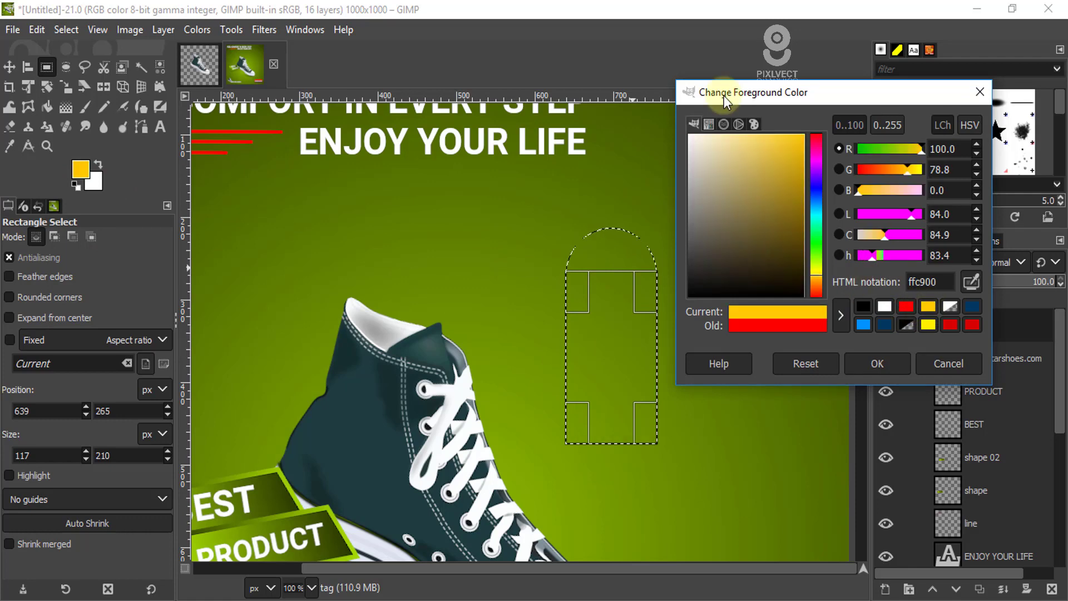
{"action": "left_click", "coordinate": [890, 367]}
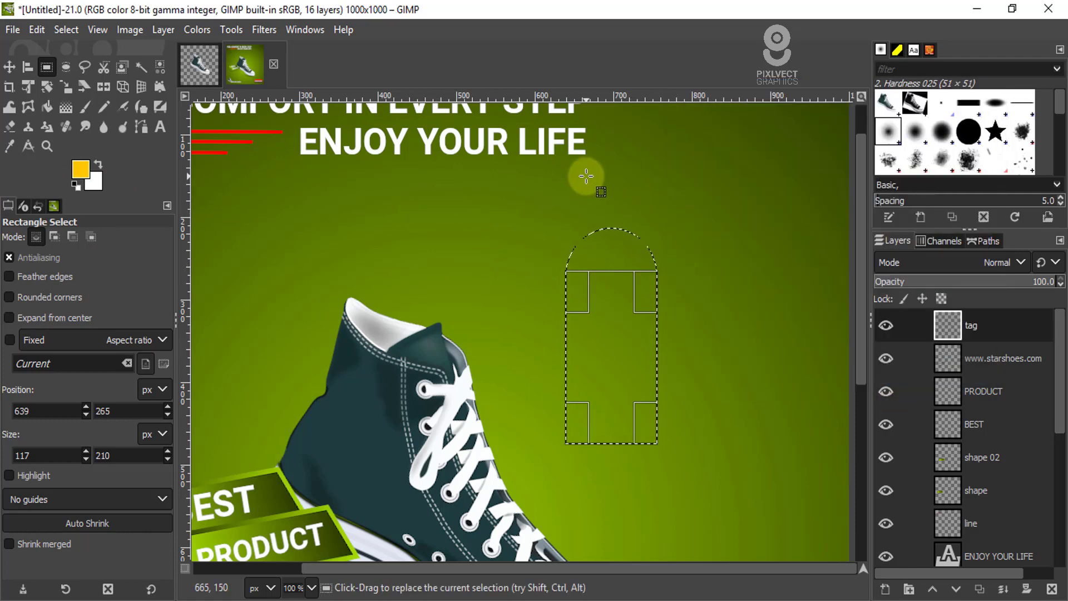
{"action": "key", "text": "ctrl"}
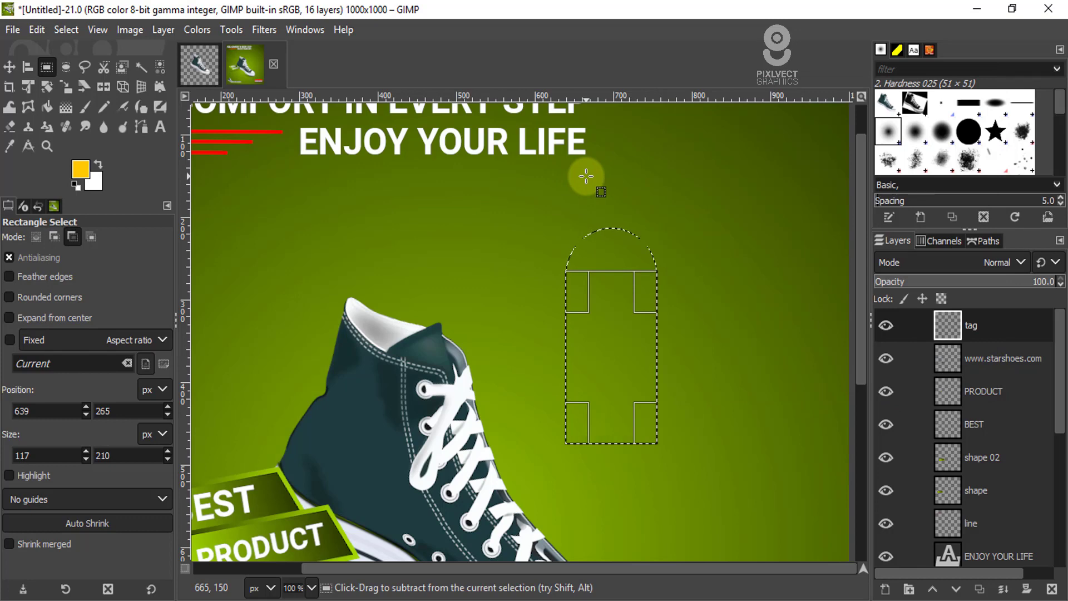
{"action": "key", "text": "ctrl+comma"}
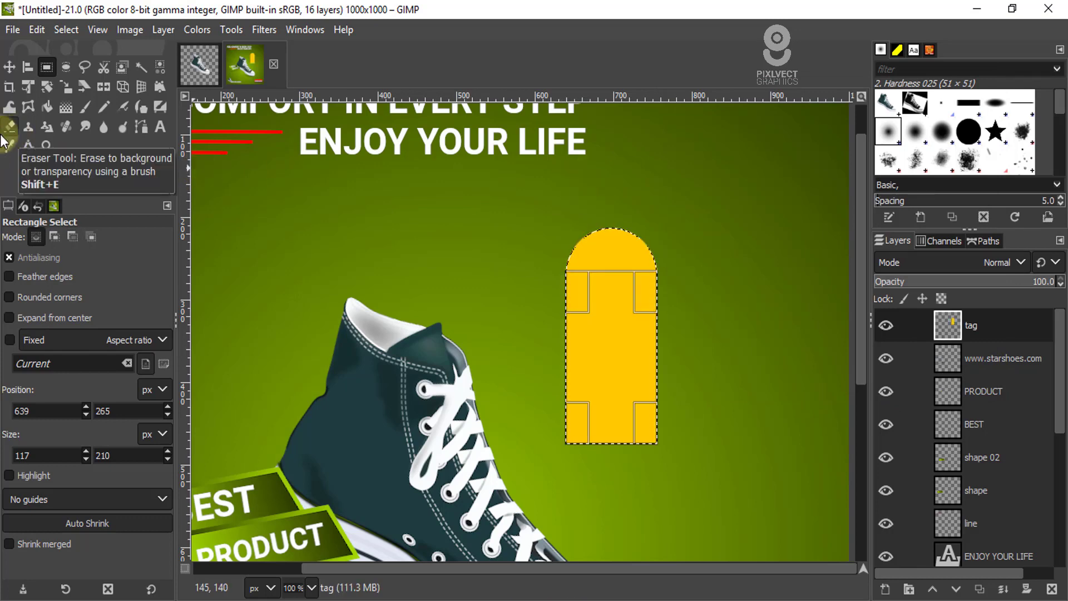
{"action": "left_click", "coordinate": [75, 28]}
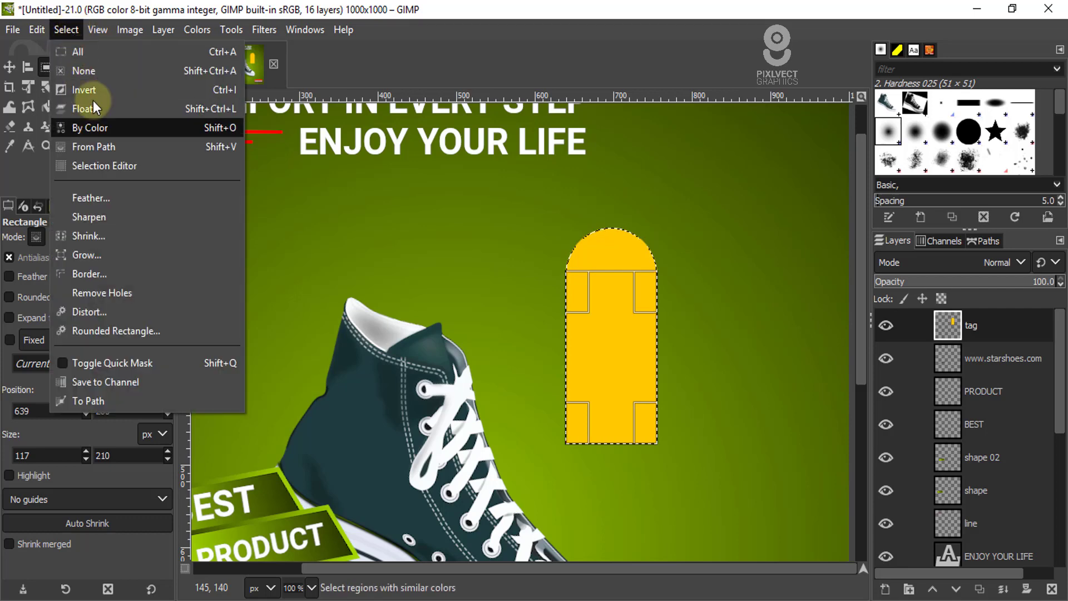
{"action": "left_click", "coordinate": [95, 75]}
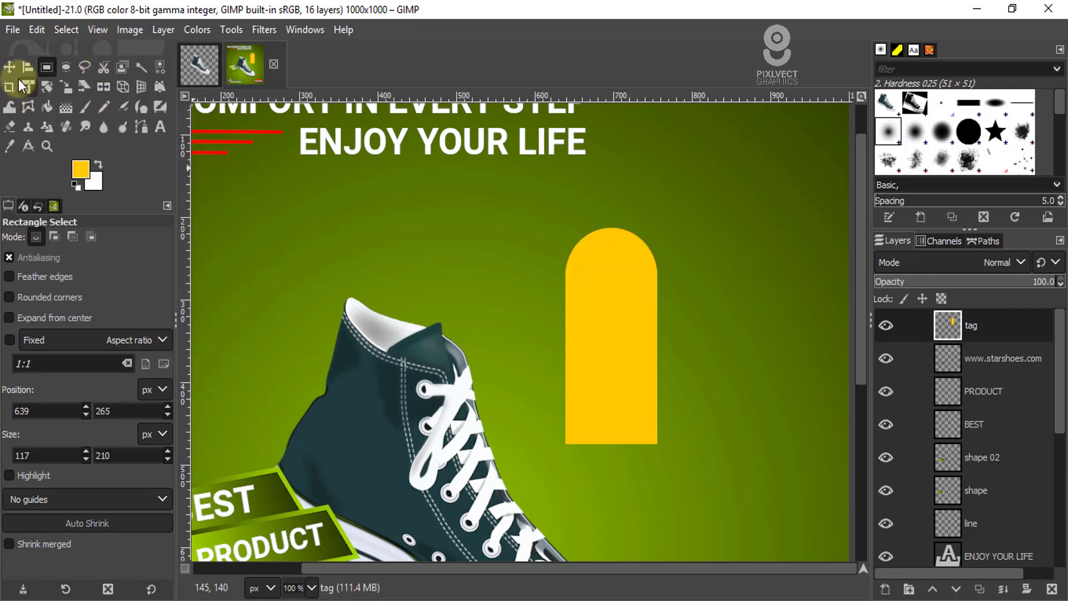
Step: Cut a round hole of about 20 × 20 px near the top of the yellow tag and clear the selection
{"action": "left_click", "coordinate": [66, 68]}
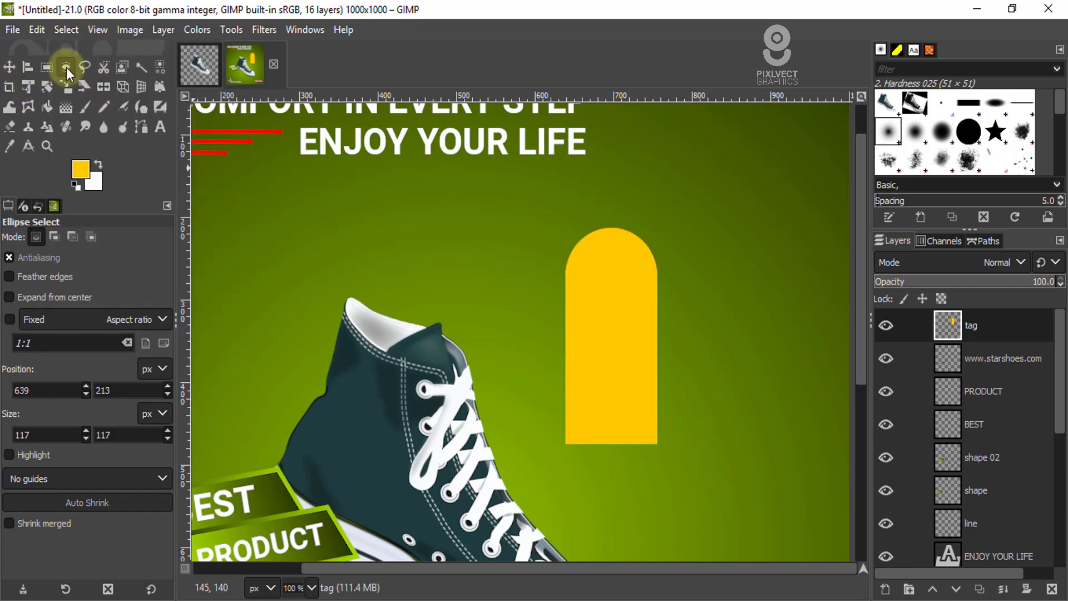
{"action": "scroll", "coordinate": [735, 280], "scroll_direction": "up", "scroll_amount": 1}
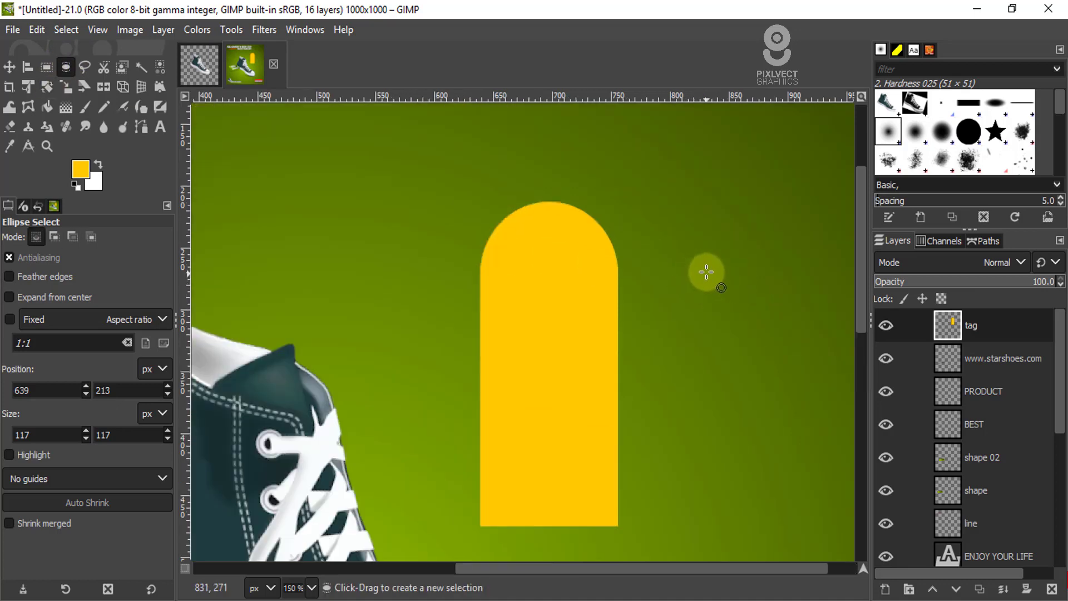
{"action": "left_click_drag", "start_coordinate": [671, 216], "coordinate": [549, 223]}
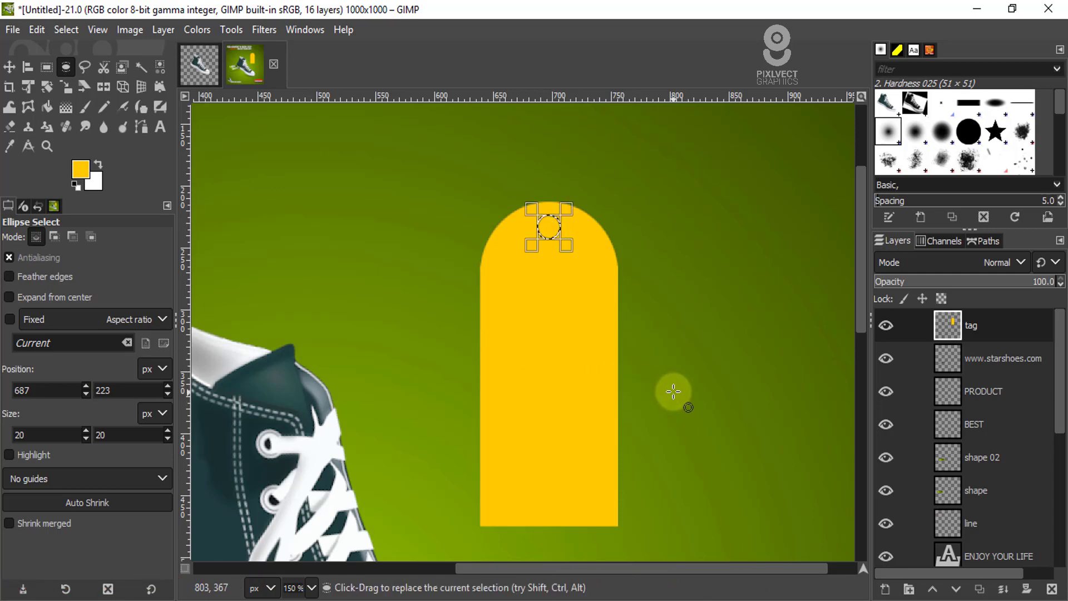
{"action": "left_click", "coordinate": [66, 30]}
{"action": "left_click", "coordinate": [84, 66]}
{"action": "scroll", "coordinate": [484, 211], "scroll_direction": "down", "scroll_amount": 2}
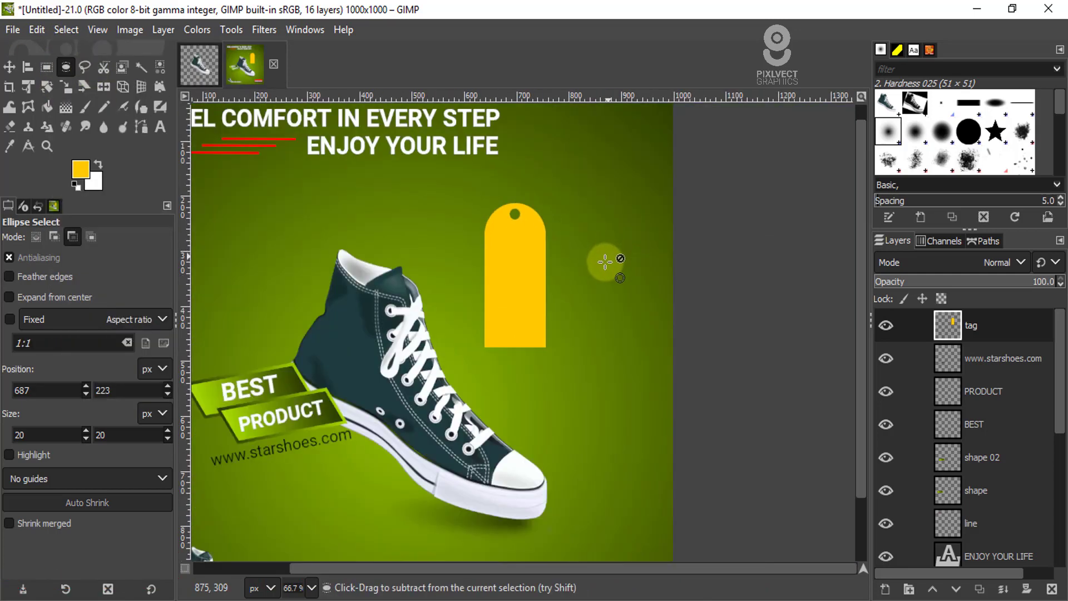
{"action": "scroll", "coordinate": [461, 222], "scroll_direction": "up", "scroll_amount": 1}
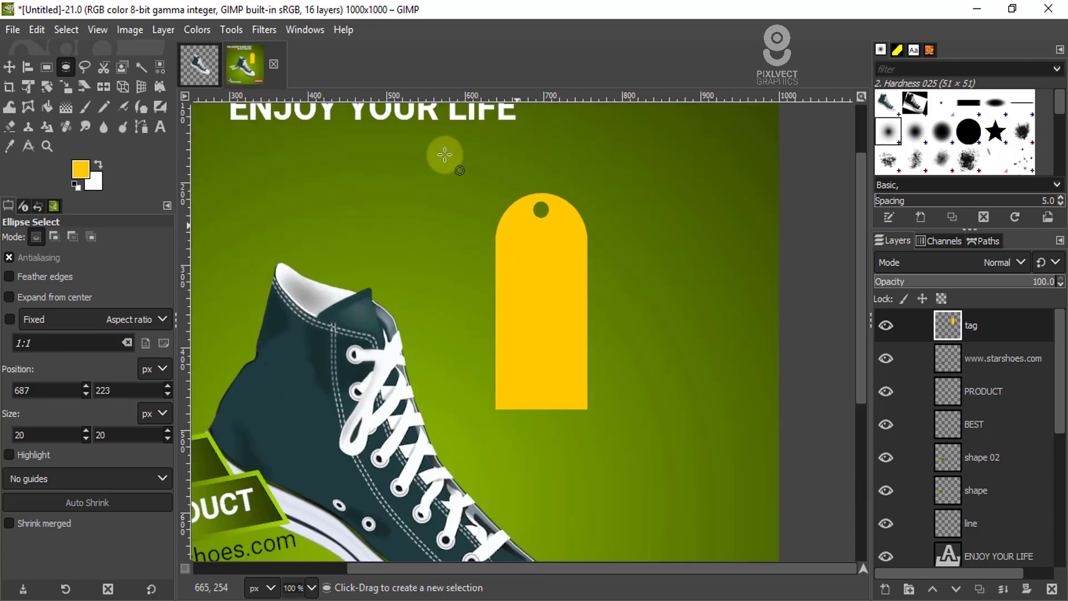
{"action": "scroll", "coordinate": [521, 191], "scroll_direction": "down", "scroll_amount": 1}
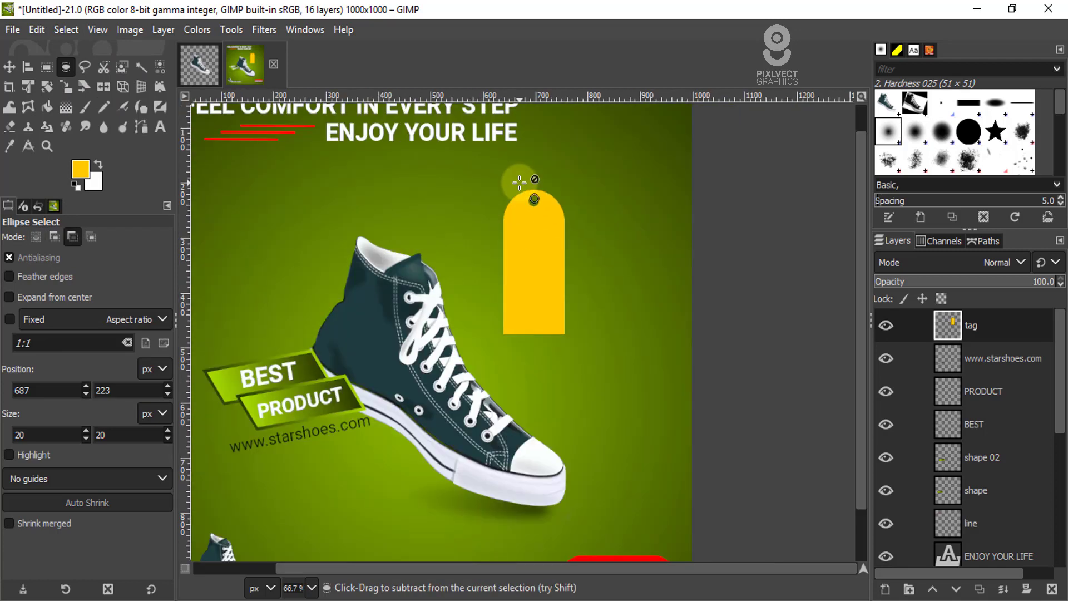
{"action": "left_click", "coordinate": [64, 89]}
{"action": "left_click_drag", "start_coordinate": [556, 230], "coordinate": [479, 249]}
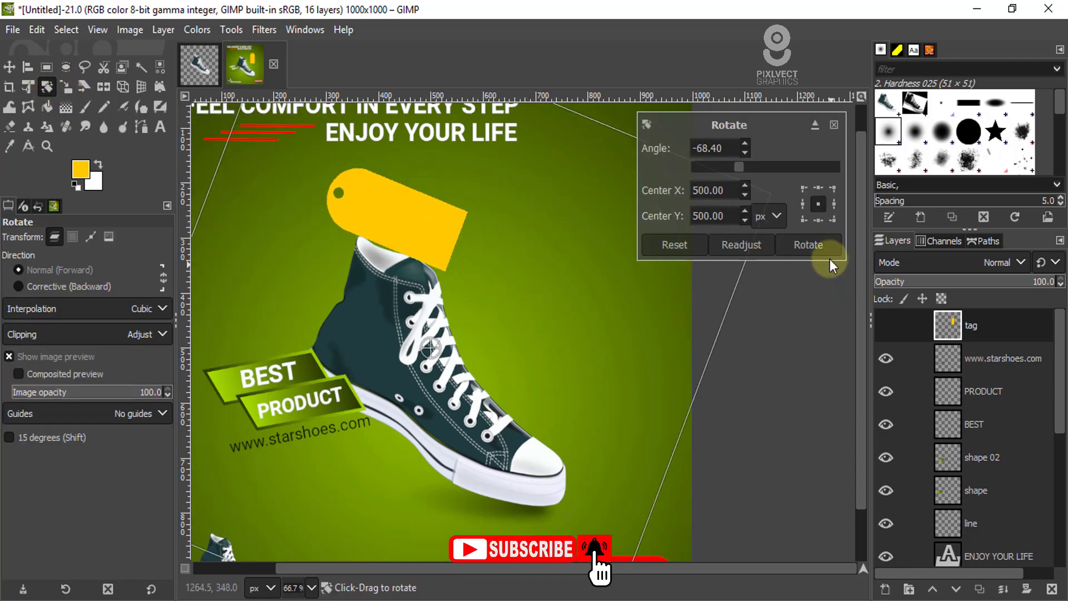
{"action": "left_click", "coordinate": [834, 124]}
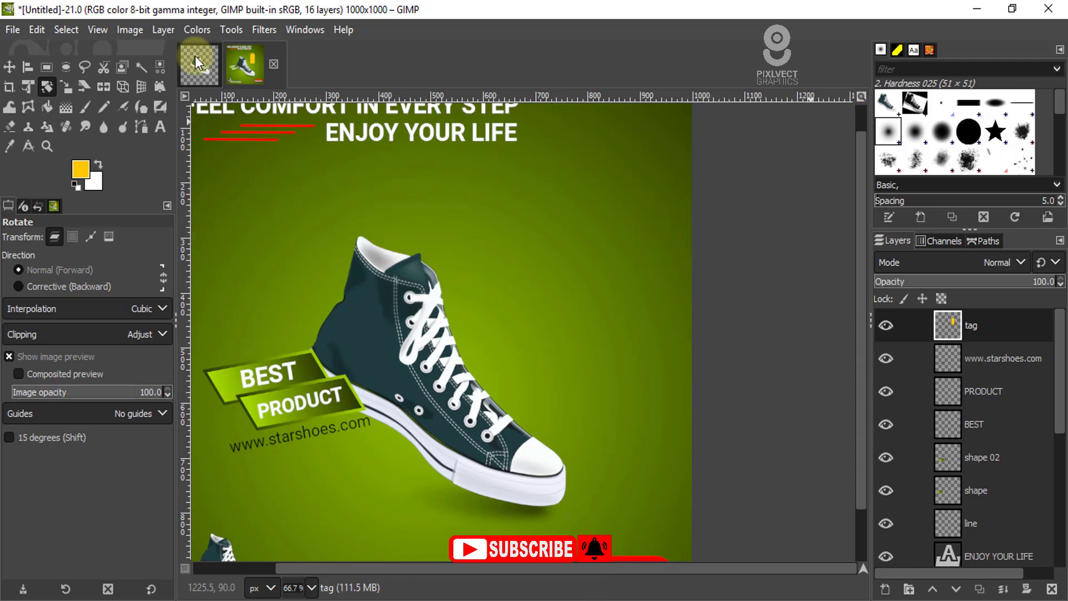
Step: Crop the tag layer to its content and rotate the tag by about -108.45° around its own centre
{"action": "left_click", "coordinate": [159, 38]}
{"action": "left_click", "coordinate": [207, 341]}
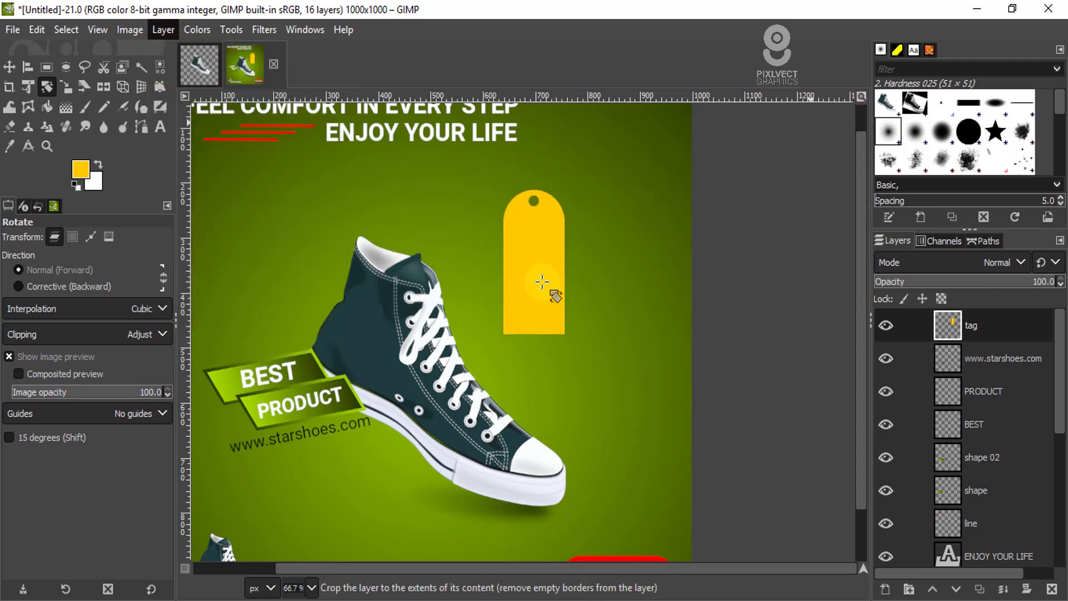
{"action": "left_click_drag", "start_coordinate": [549, 233], "coordinate": [443, 261]}
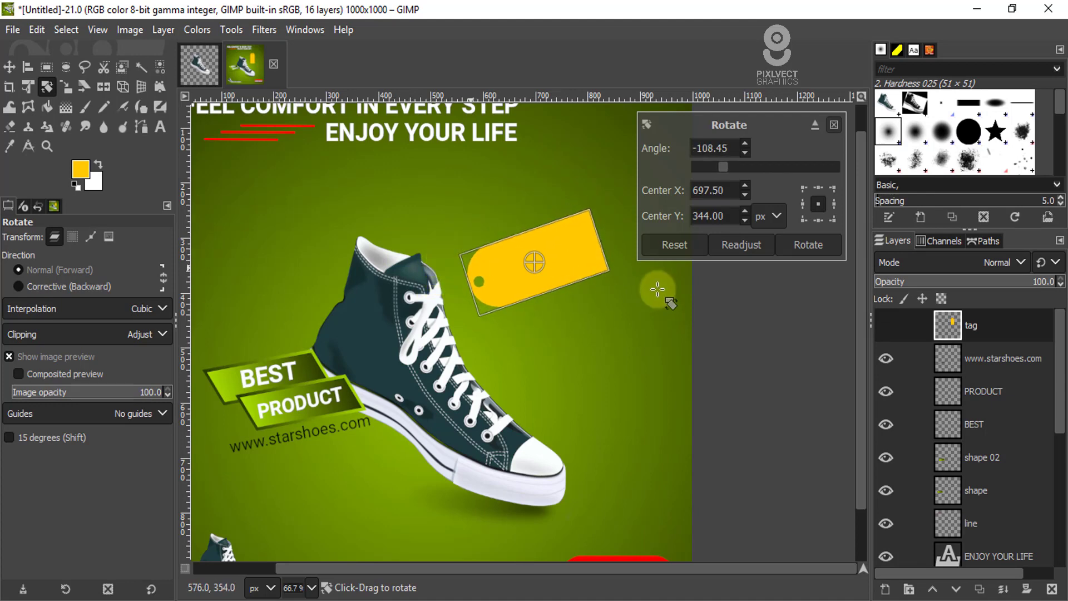
{"action": "left_click", "coordinate": [808, 246]}
Step: Move the rotated yellow tag to just above the shoe's opening, with its holed end near the back of the collar
{"action": "left_click", "coordinate": [10, 68]}
{"action": "left_click_drag", "start_coordinate": [548, 267], "coordinate": [441, 219]}
{"action": "scroll", "coordinate": [322, 236], "scroll_direction": "up", "scroll_amount": 2}
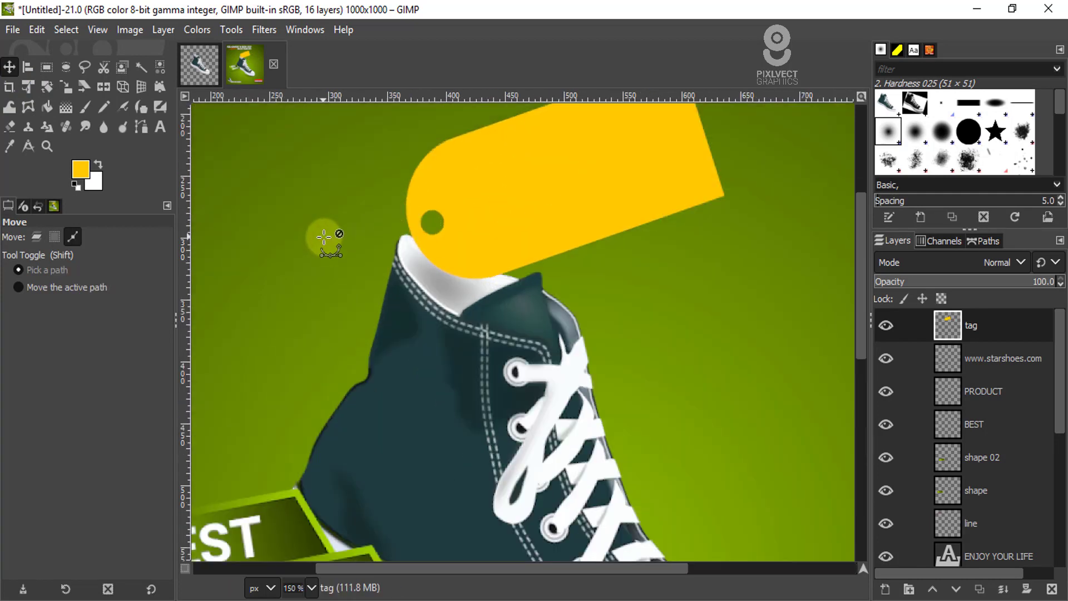
{"action": "scroll", "coordinate": [489, 264], "scroll_direction": "down", "scroll_amount": 2}
{"action": "scroll", "coordinate": [462, 253], "scroll_direction": "up", "scroll_amount": 1}
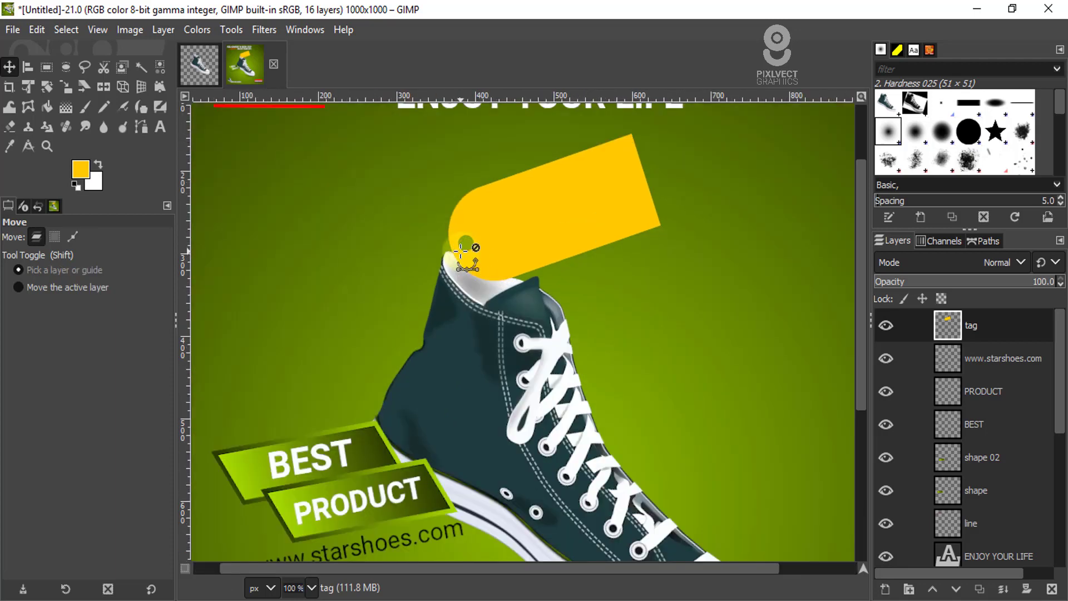
{"action": "mouse_move", "coordinate": [493, 245]}
{"action": "left_mouse_down"}
{"action": "mouse_move", "coordinate": [481, 233]}
{"action": "mouse_move", "coordinate": [499, 234]}
{"action": "left_mouse_up"}
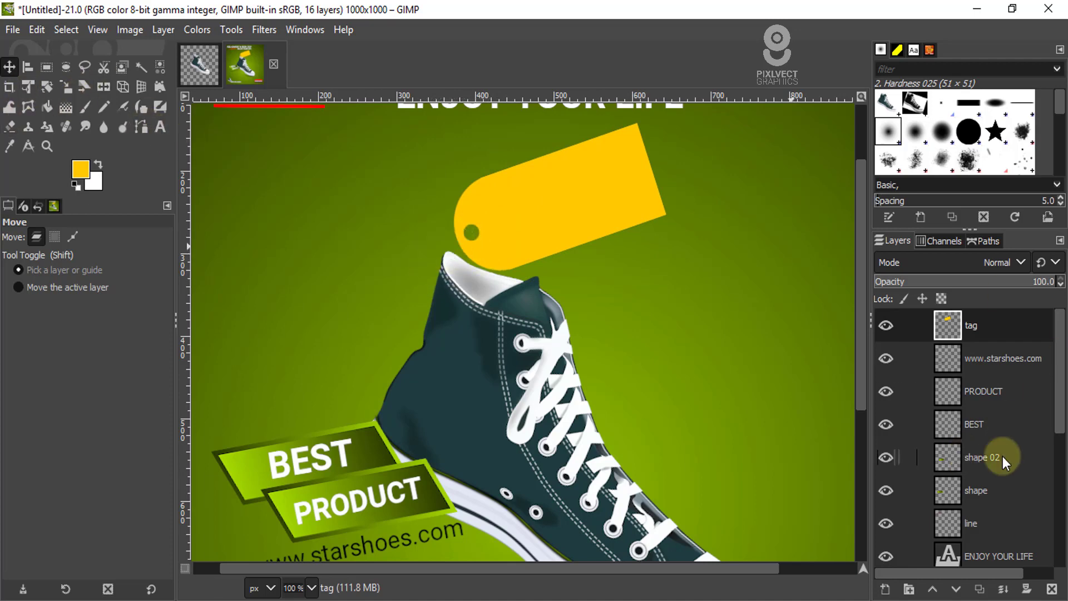
Step: Add a transparent 1000 × 1000 px layer and draw a path curving outward from the tag's edge beside the hole to the shoe's back collar
{"action": "left_click", "coordinate": [885, 589]}
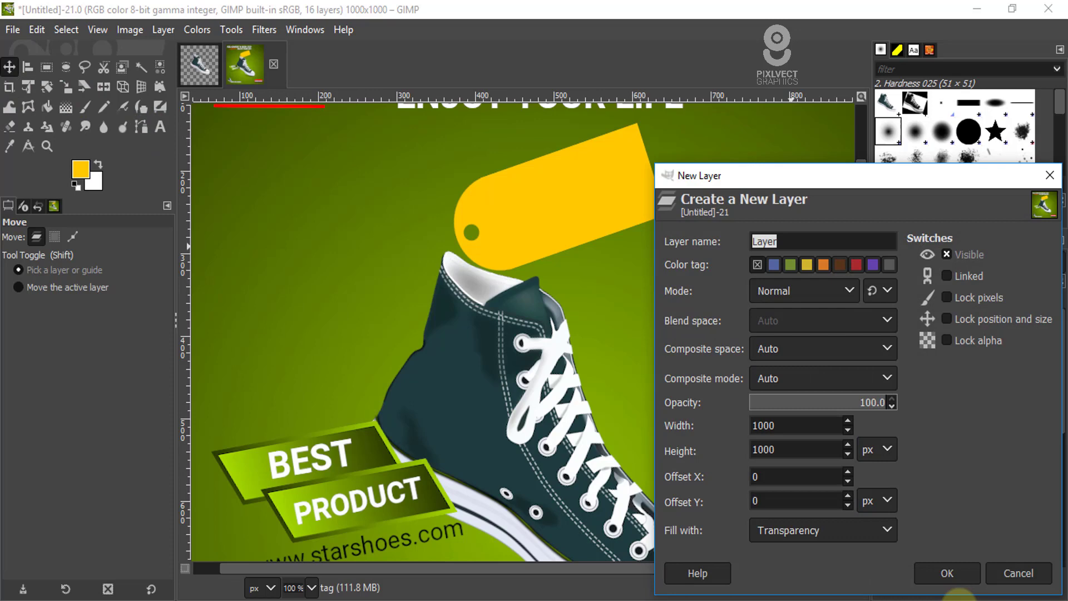
{"action": "left_click", "coordinate": [949, 572]}
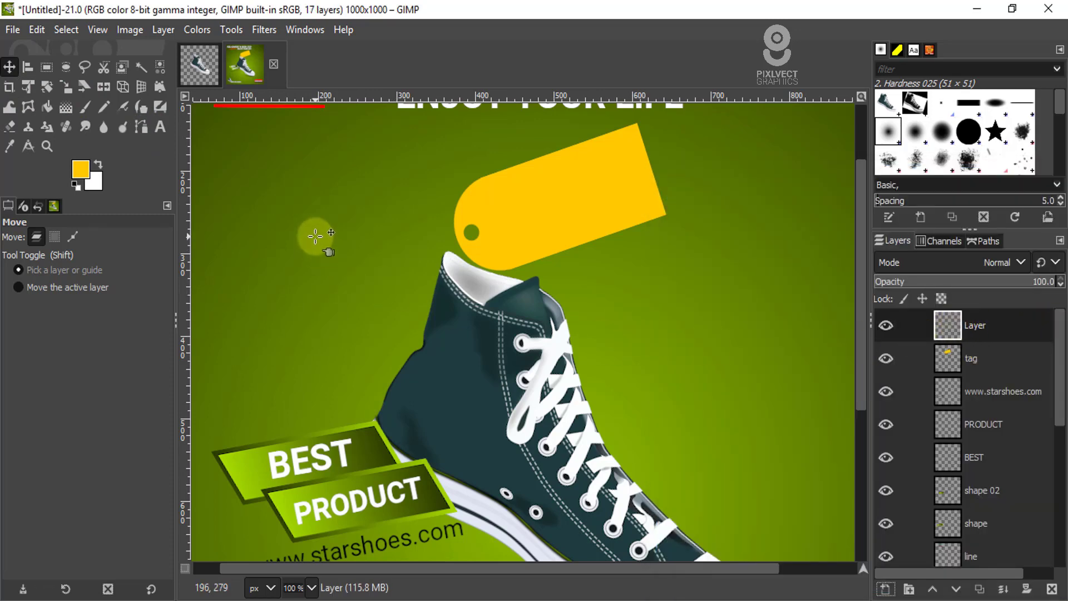
{"action": "left_click", "coordinate": [139, 127]}
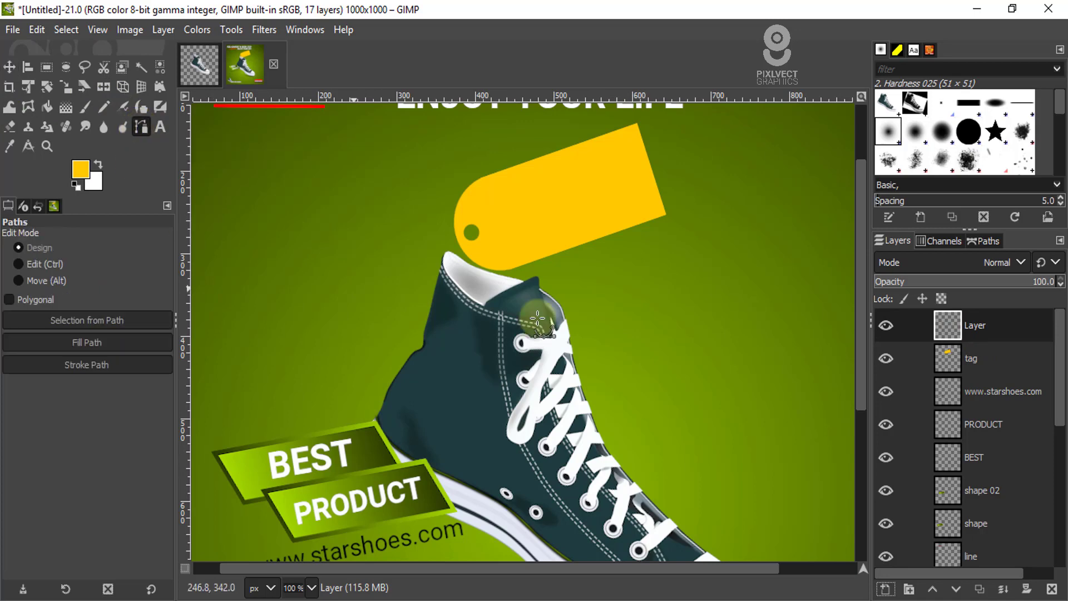
{"action": "scroll", "coordinate": [440, 236], "scroll_direction": "up", "scroll_amount": 1, "text": "ctrl"}
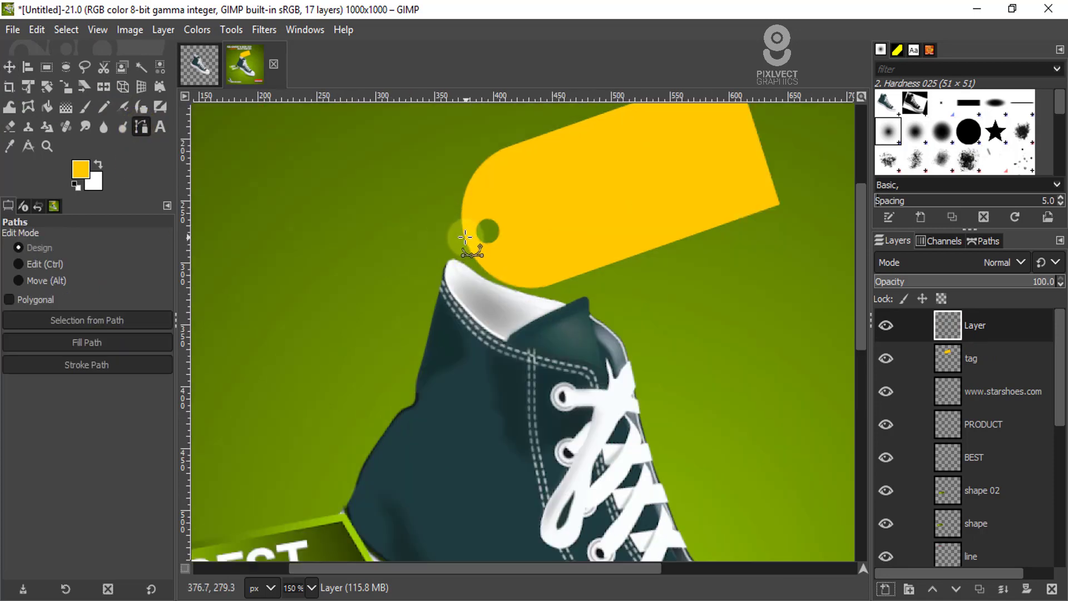
{"action": "left_click", "coordinate": [465, 237]}
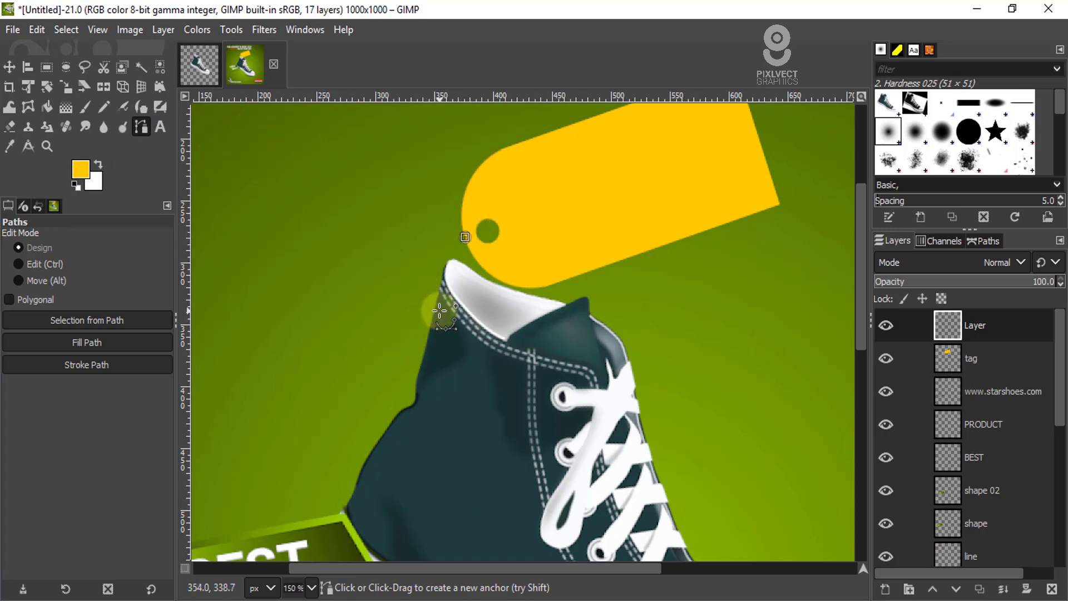
{"action": "left_click_drag", "start_coordinate": [440, 310], "coordinate": [473, 374]}
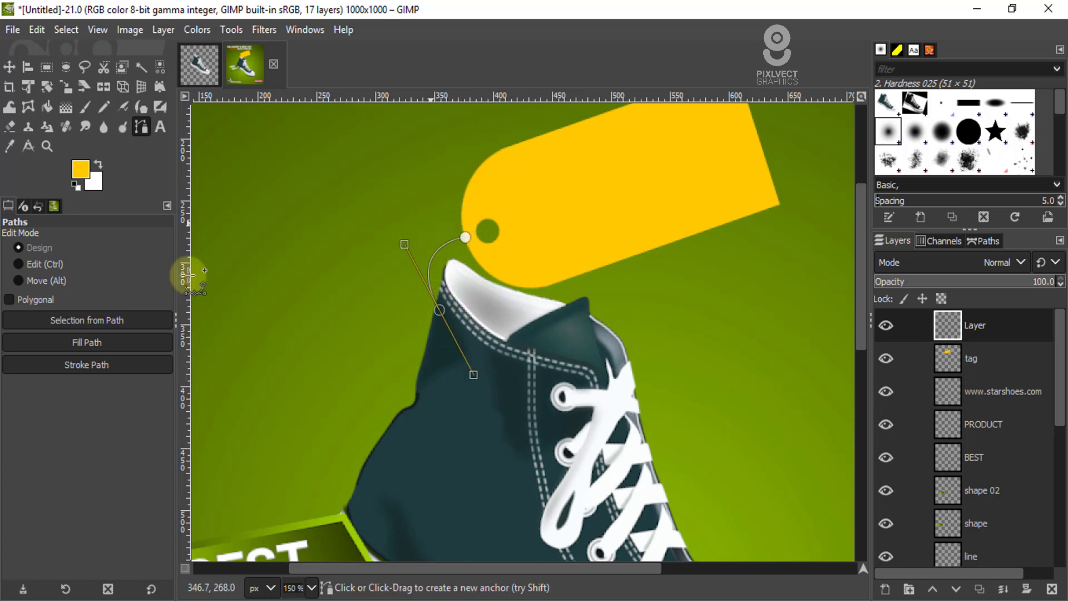
Step: Make white the foreground colour and stroke the curved path with a solid 4 px line
{"action": "left_click", "coordinate": [69, 366]}
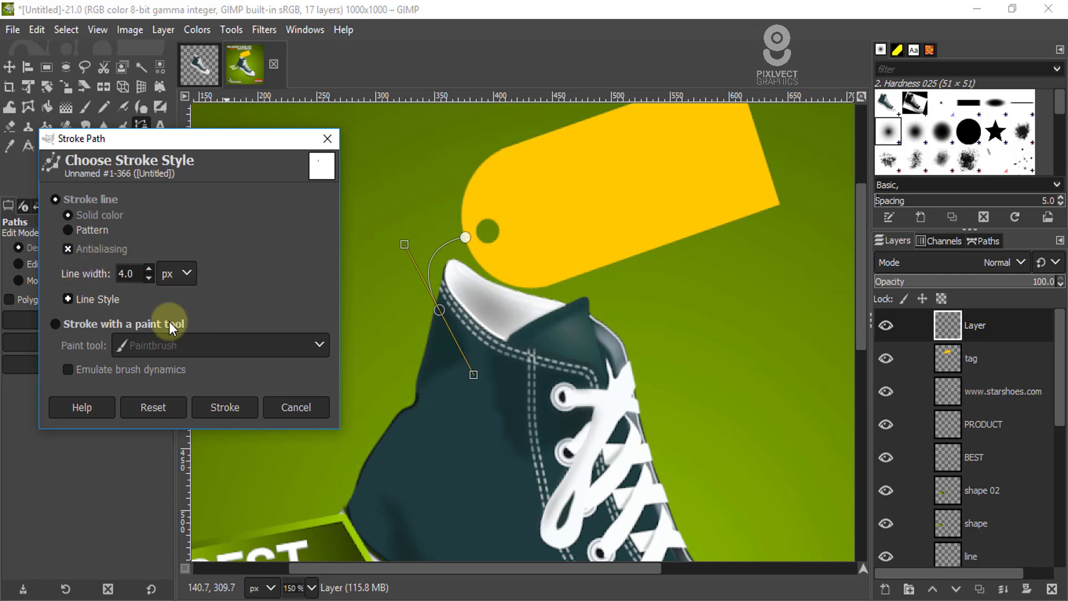
{"action": "left_click", "coordinate": [327, 139]}
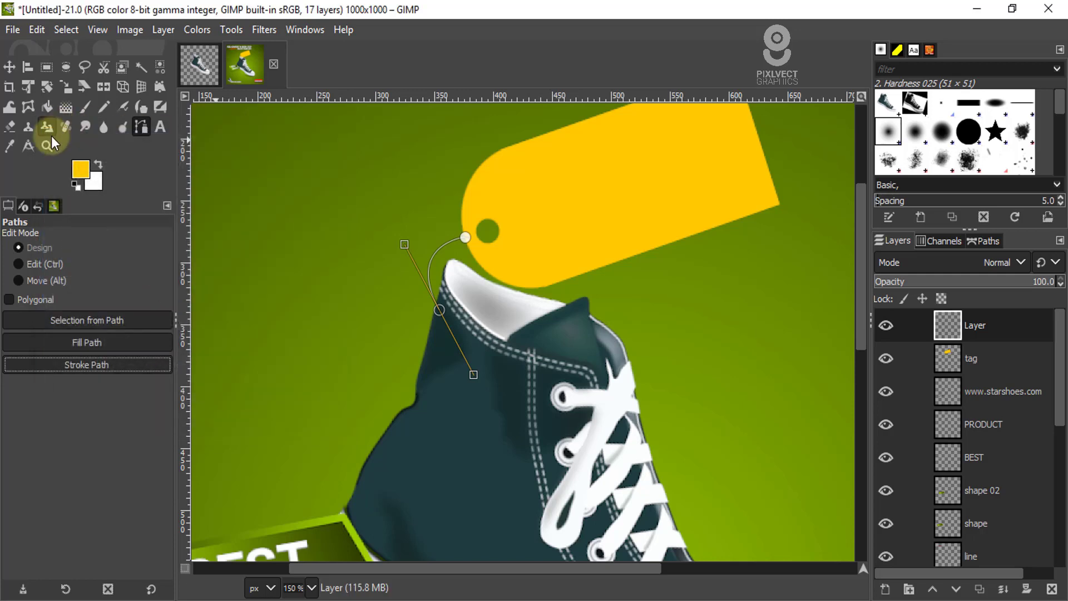
{"action": "left_click", "coordinate": [99, 162]}
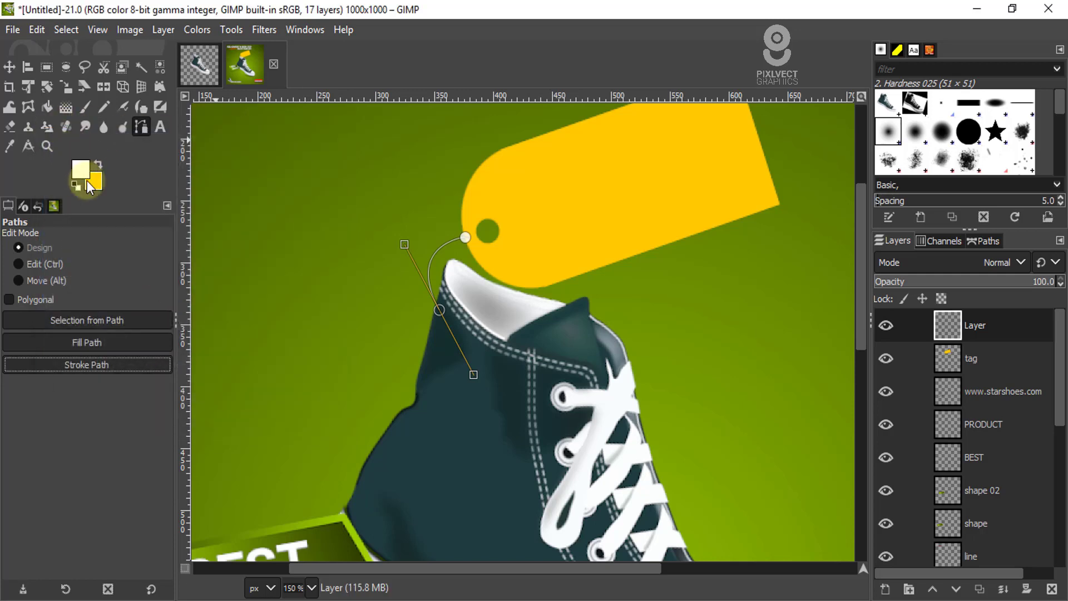
{"action": "left_click", "coordinate": [92, 368]}
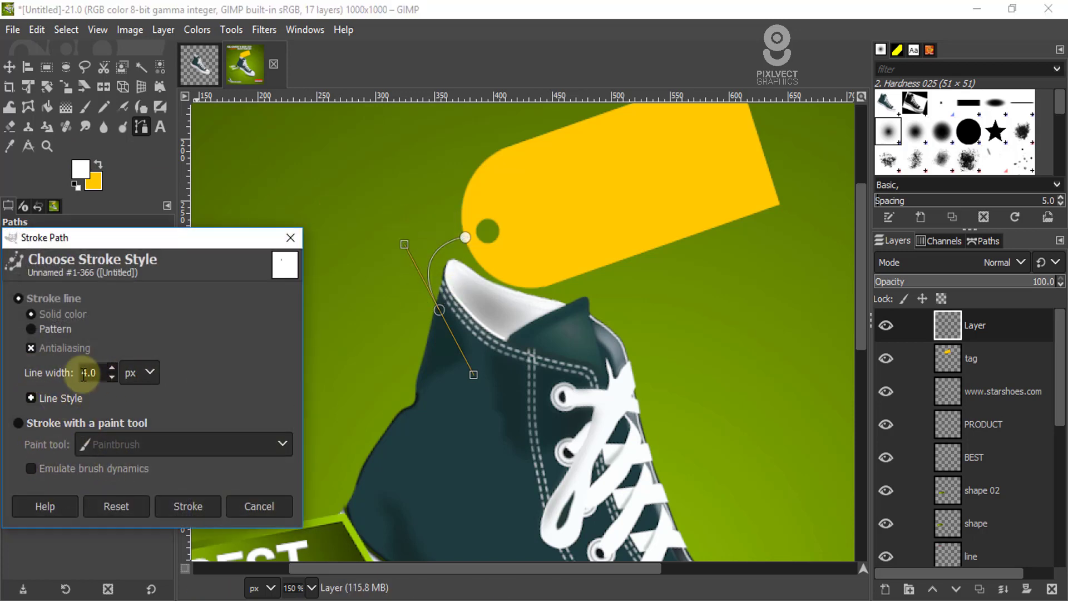
{"action": "left_click_drag", "start_coordinate": [131, 238], "coordinate": [145, 162]}
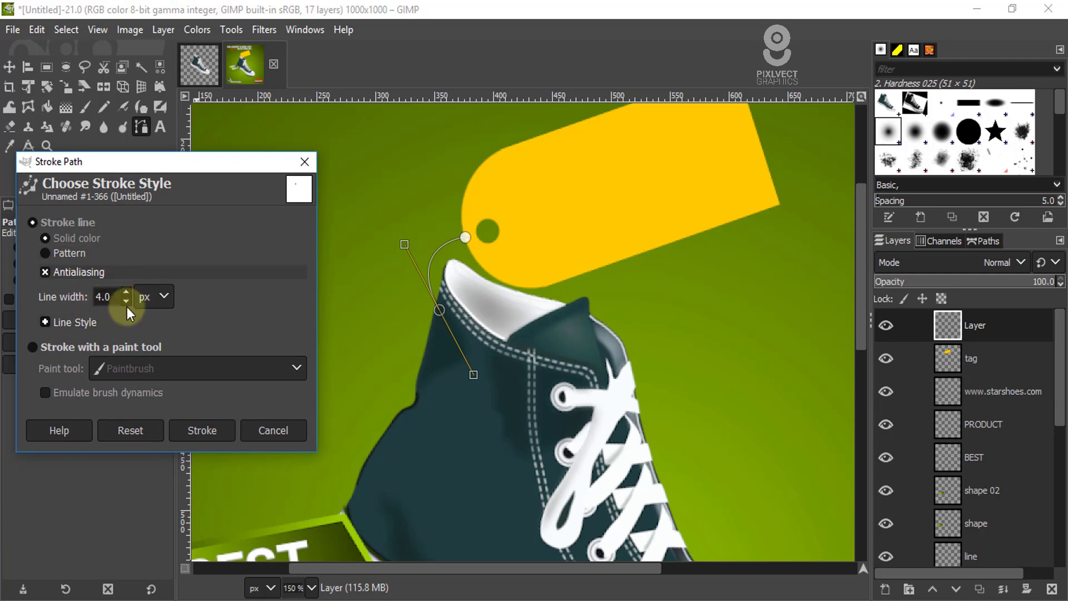
{"action": "left_click", "coordinate": [202, 430]}
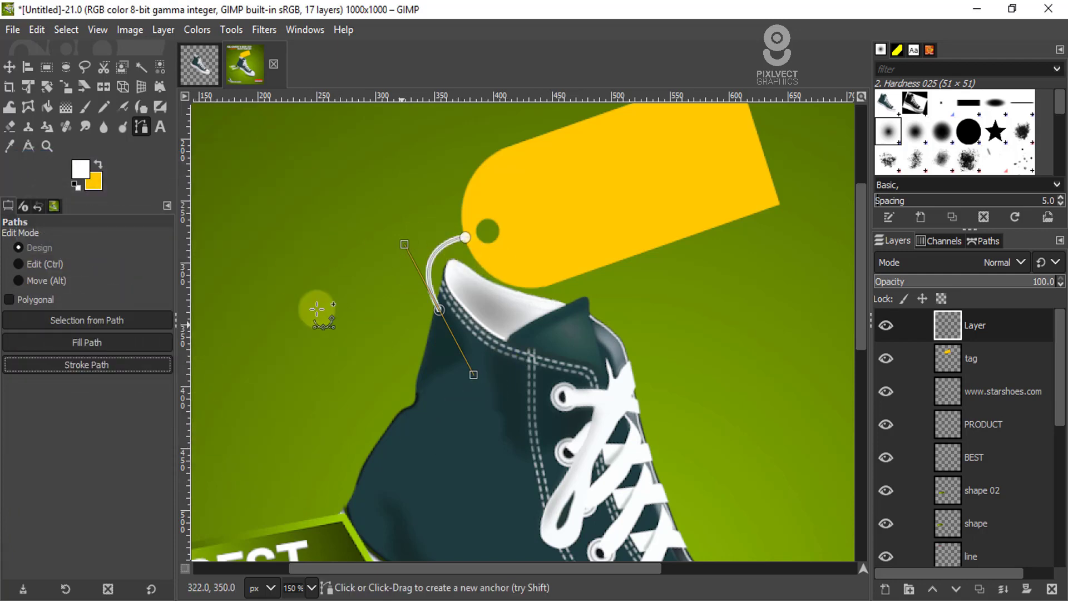
{"action": "left_click", "coordinate": [11, 68]}
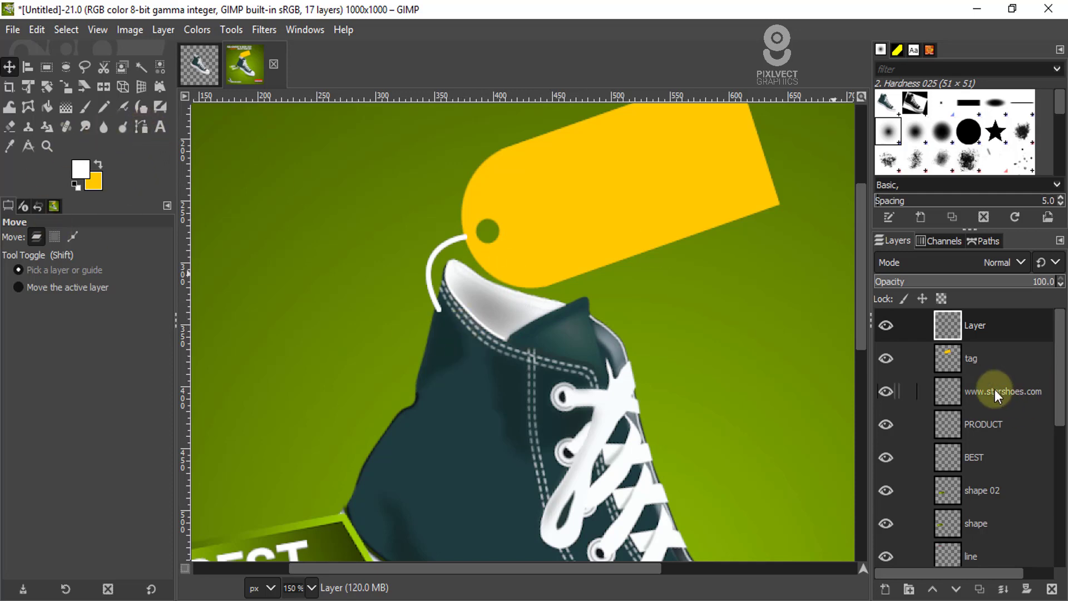
Step: Draw a second curved path from the tag's hole to the inner side of the collar and stroke it with a solid white 4 px line
{"action": "left_click", "coordinate": [946, 326]}
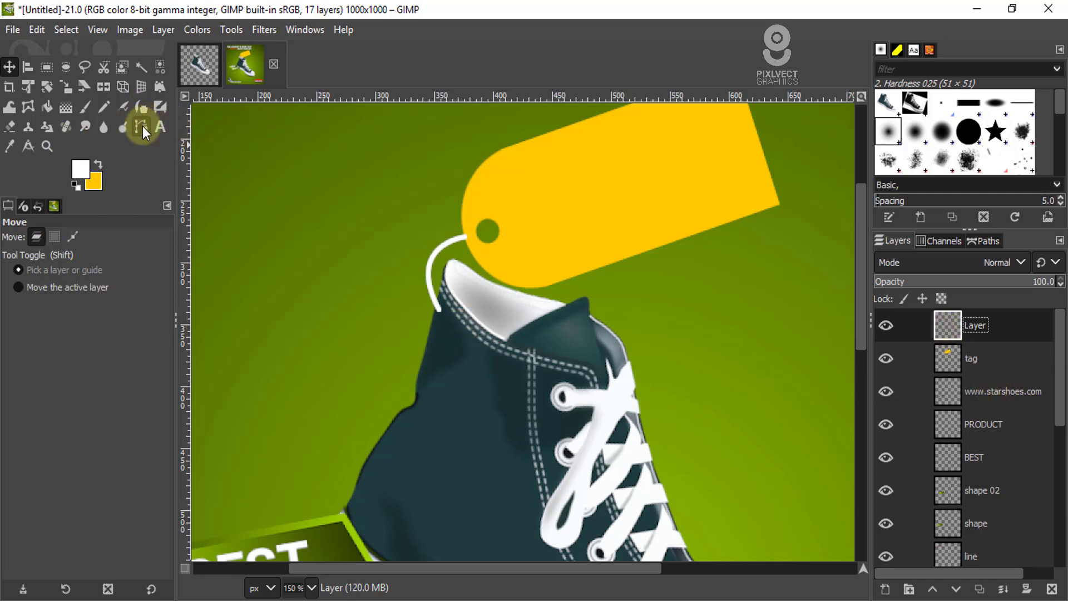
{"action": "left_click", "coordinate": [142, 126]}
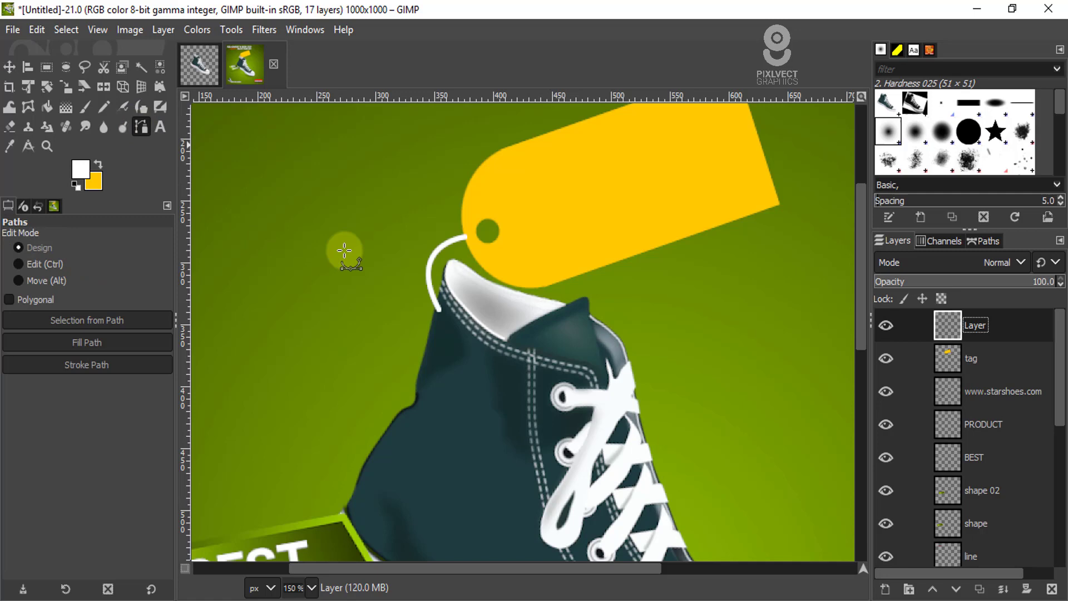
{"action": "left_click", "coordinate": [478, 237]}
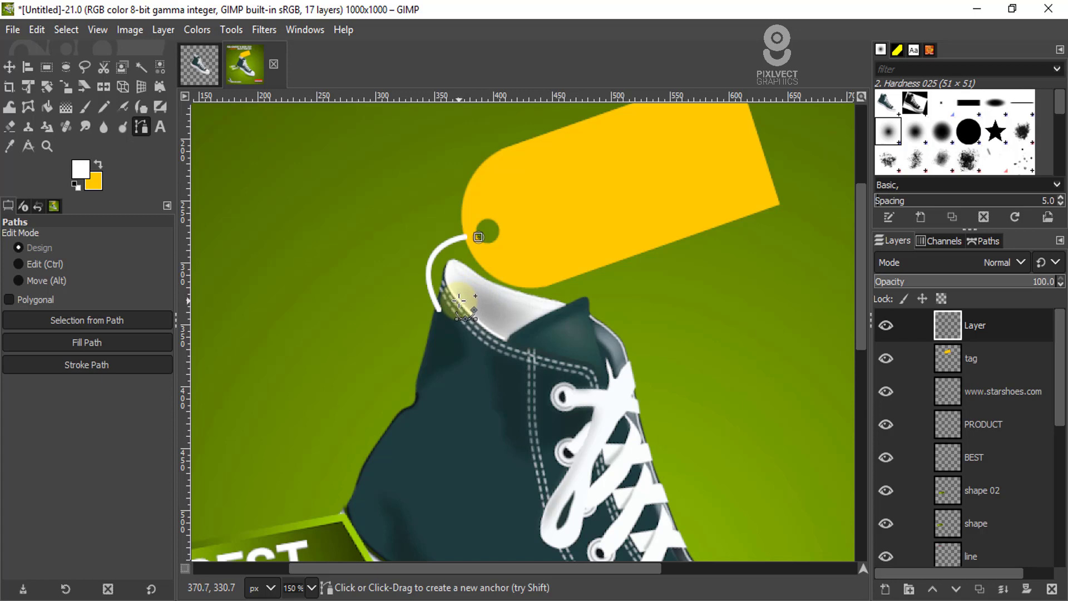
{"action": "left_click_drag", "start_coordinate": [459, 300], "coordinate": [387, 326]}
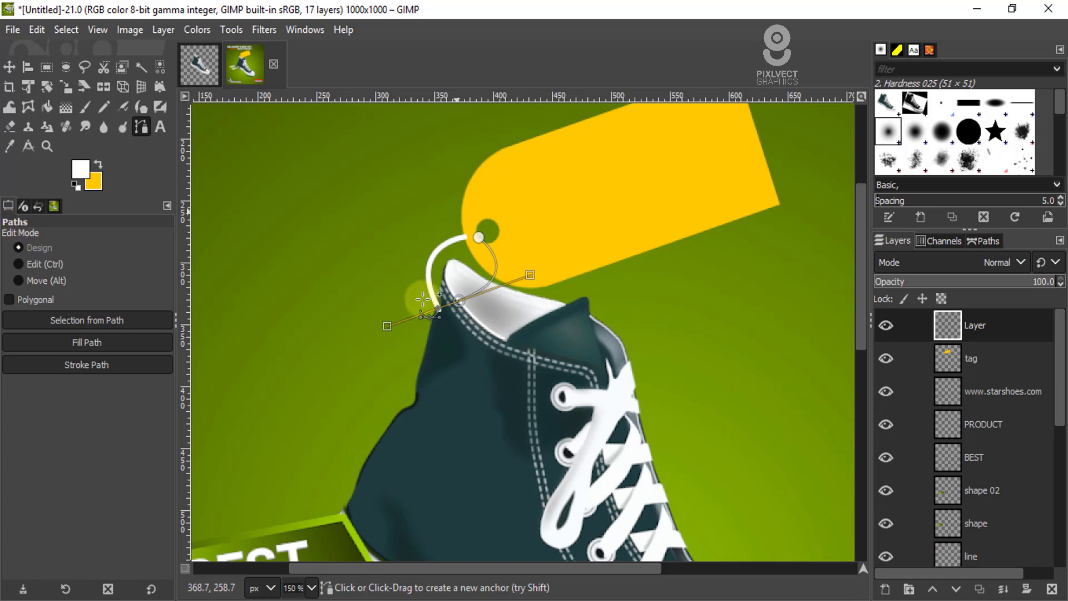
{"action": "left_click", "coordinate": [96, 367]}
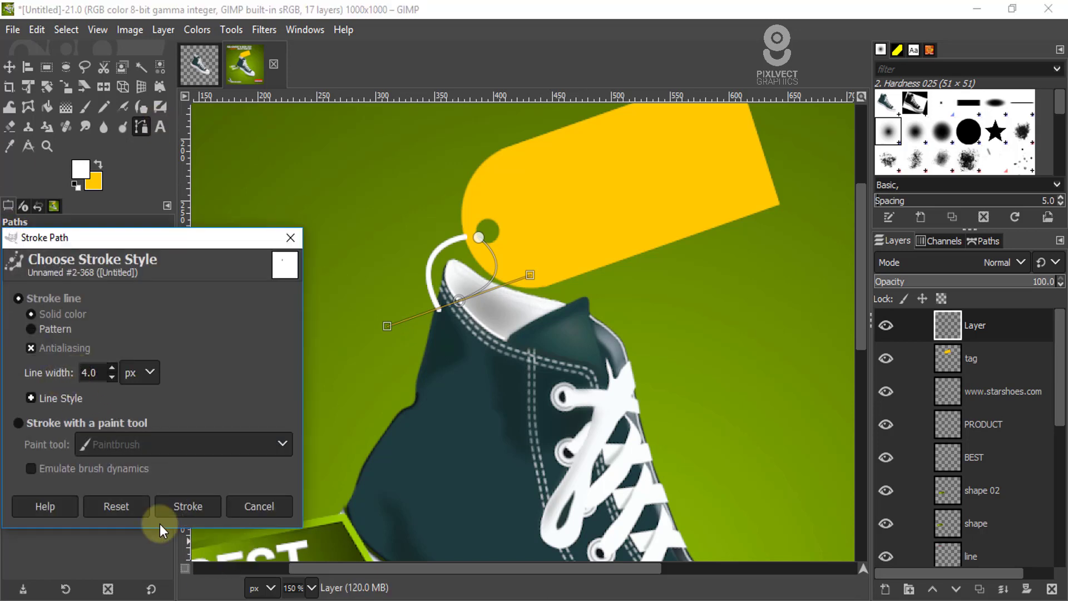
{"action": "key", "text": "Return"}
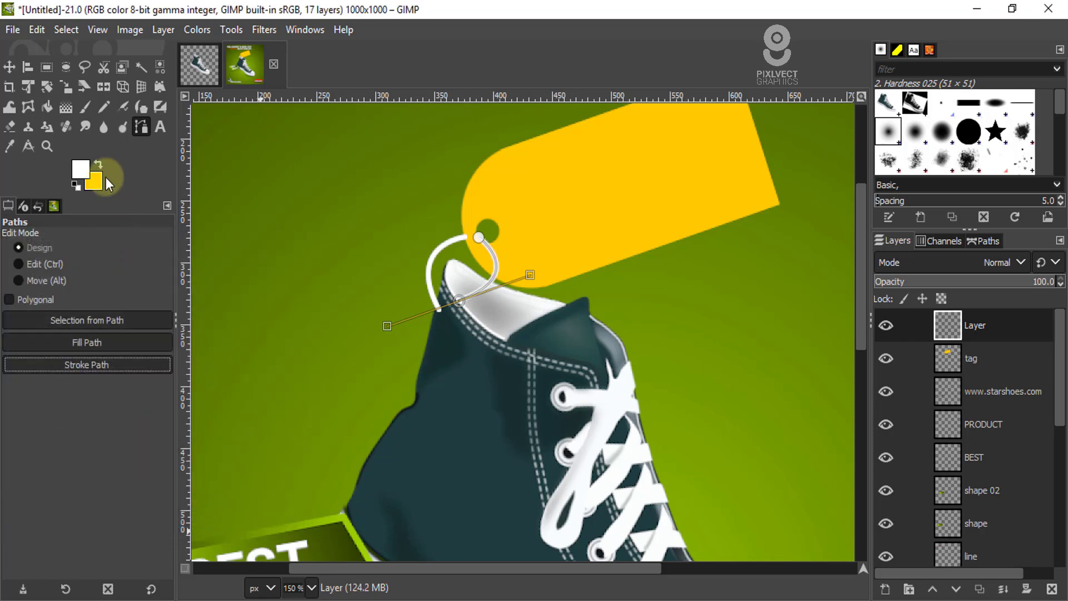
{"action": "left_click", "coordinate": [9, 67]}
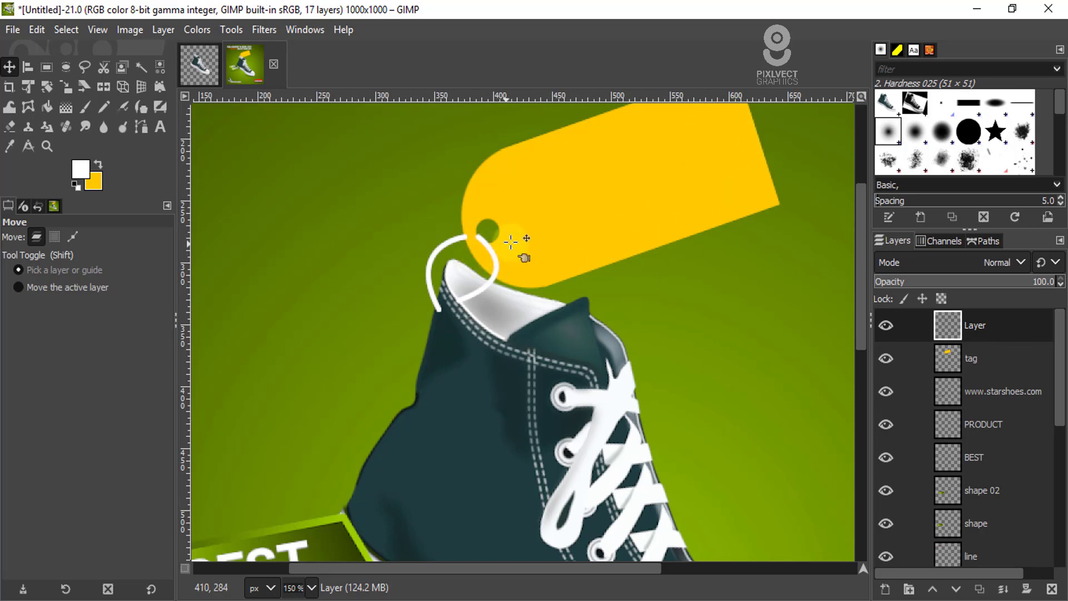
Step: Merge the layer with the white string down into the tag layer
{"action": "scroll", "coordinate": [508, 240], "scroll_direction": "up", "scroll_amount": 3}
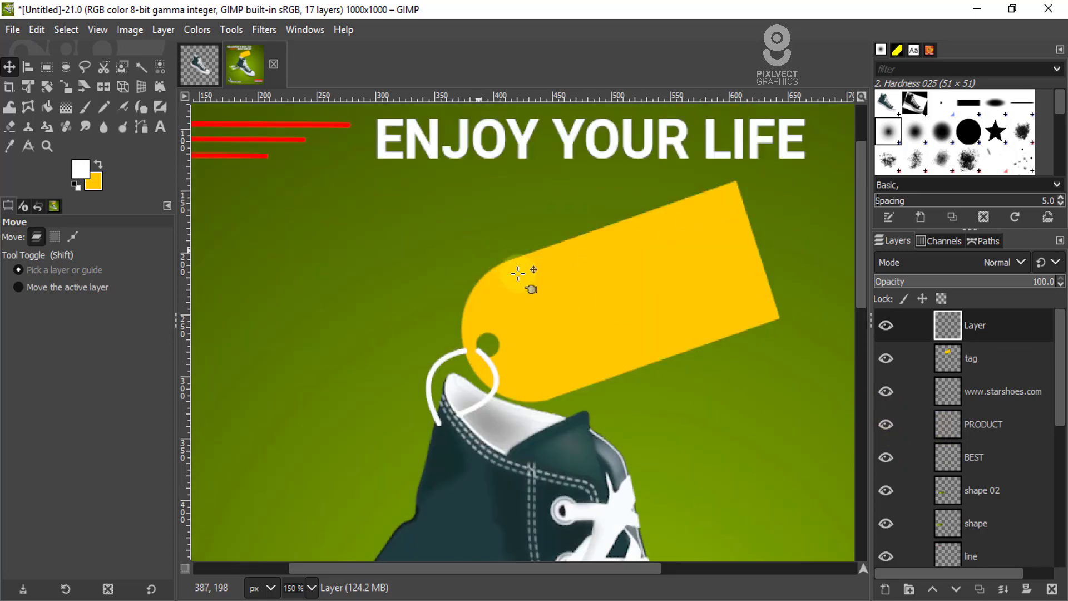
{"action": "scroll", "coordinate": [384, 260], "scroll_direction": "down", "scroll_amount": 2}
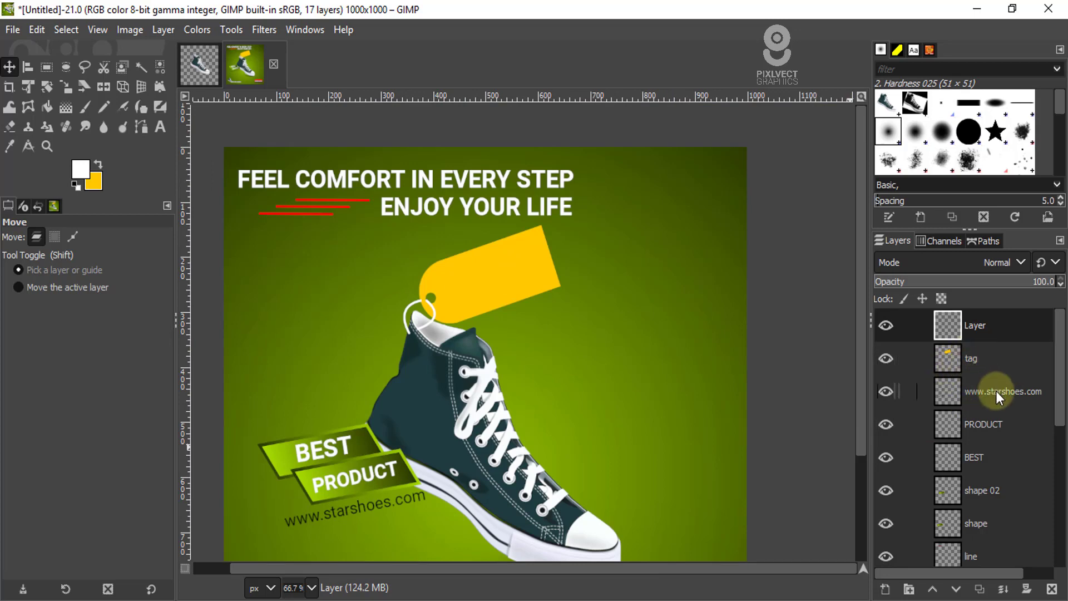
{"action": "right_click", "coordinate": [955, 326]}
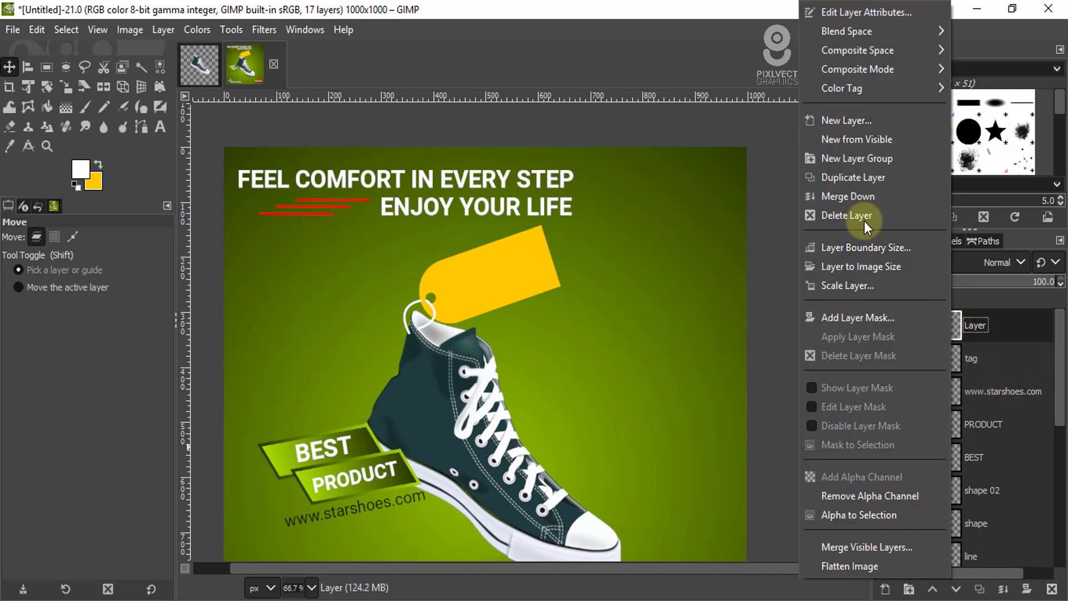
{"action": "left_click", "coordinate": [859, 194]}
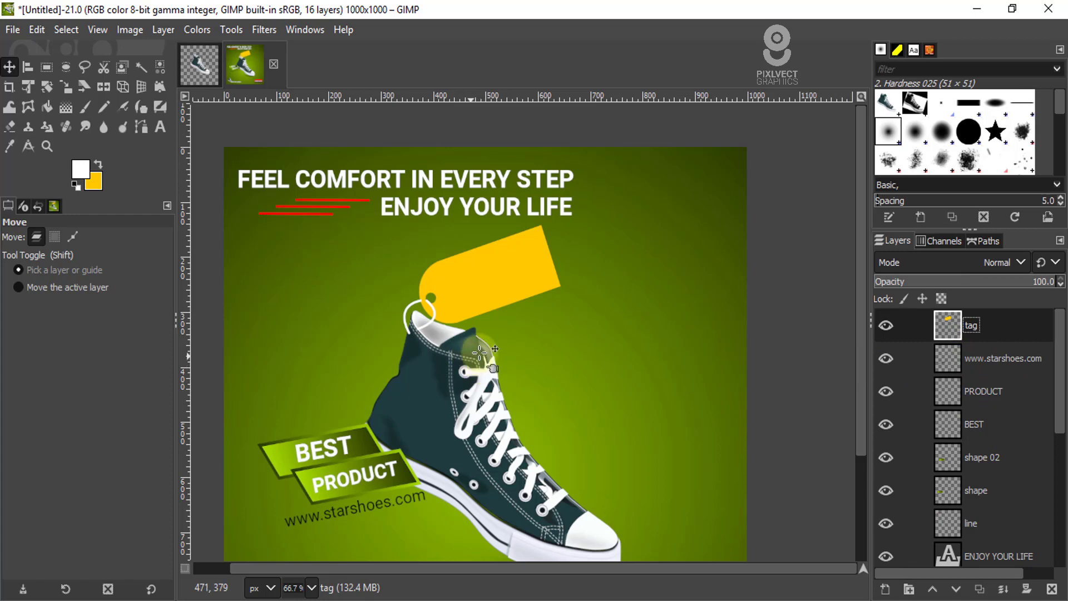
Step: Switch to the star shoes note in Notepad, copy the line "30% OFF" and return to GIMP
{"action": "left_click", "coordinate": [451, 599]}
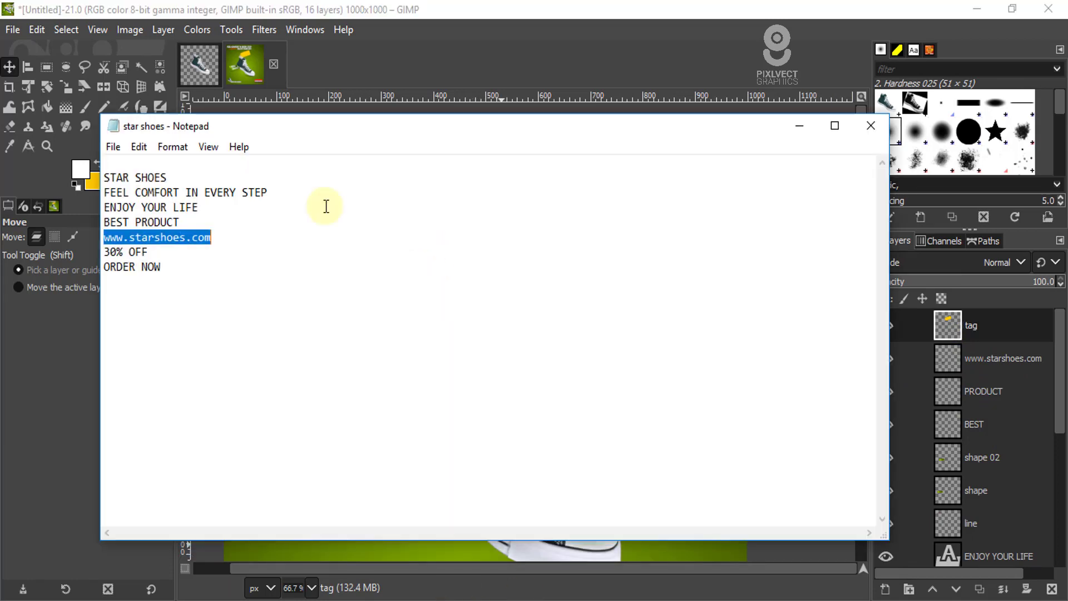
{"action": "left_click_drag", "start_coordinate": [143, 255], "coordinate": [104, 253]}
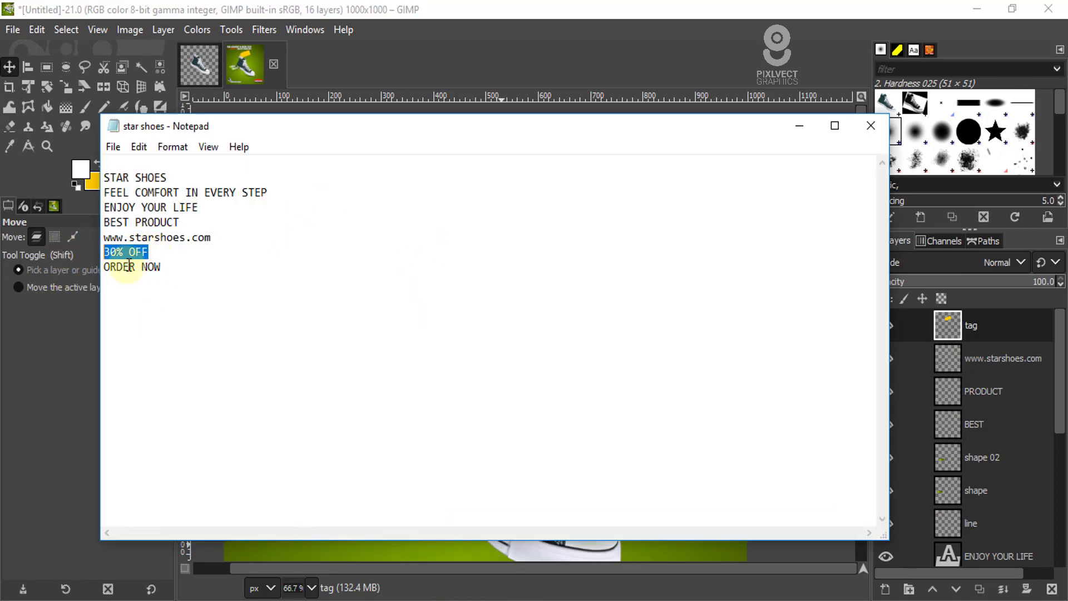
{"action": "right_click", "coordinate": [123, 253]}
{"action": "left_click", "coordinate": [177, 305]}
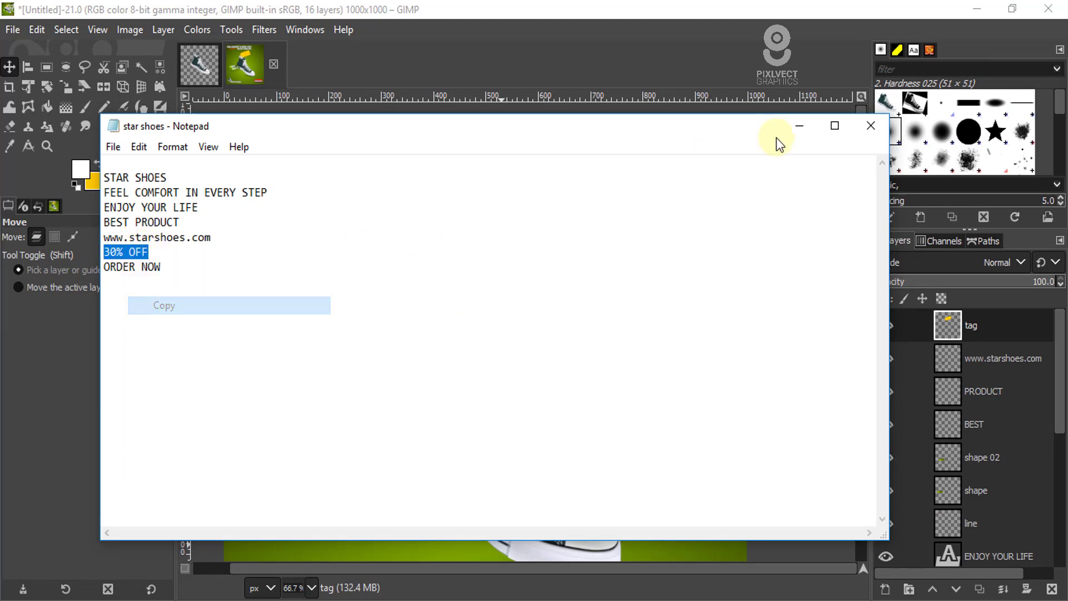
{"action": "left_click", "coordinate": [799, 126]}
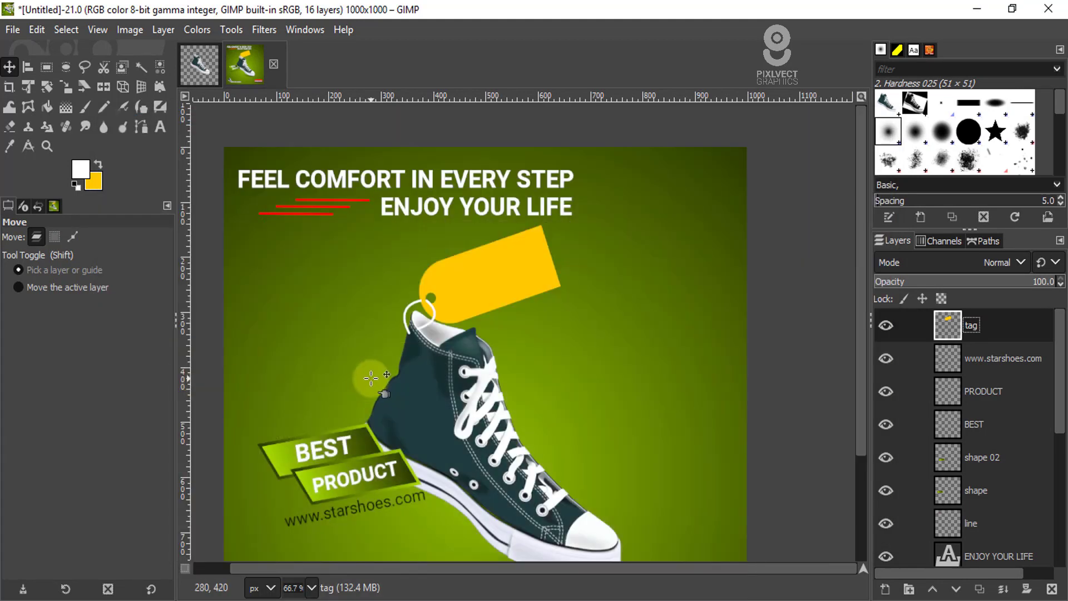
Step: Add the copied "30% OFF" as a text layer beside the shoe, with OFF on a second line without a leading space
{"action": "key", "text": "t"}
{"action": "left_click", "coordinate": [578, 340]}
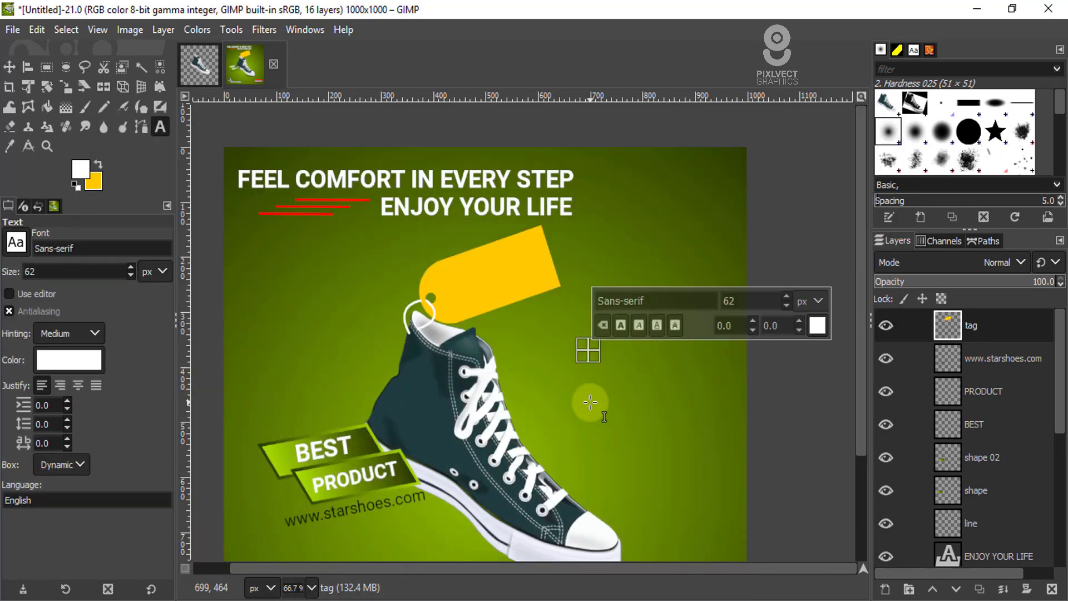
{"action": "key", "text": "ctrl+v"}
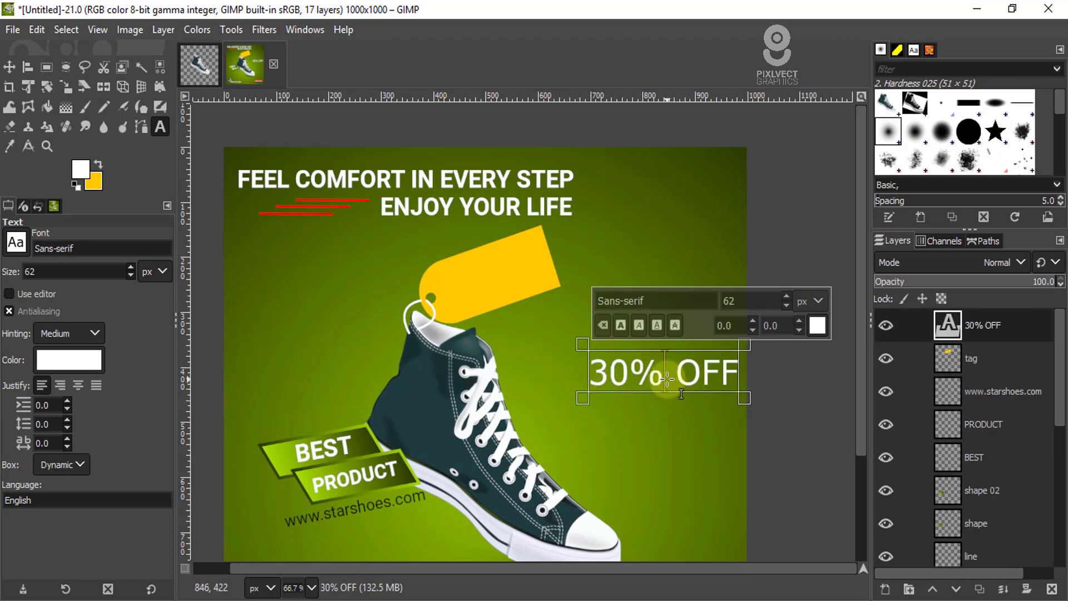
{"action": "key", "text": "Return"}
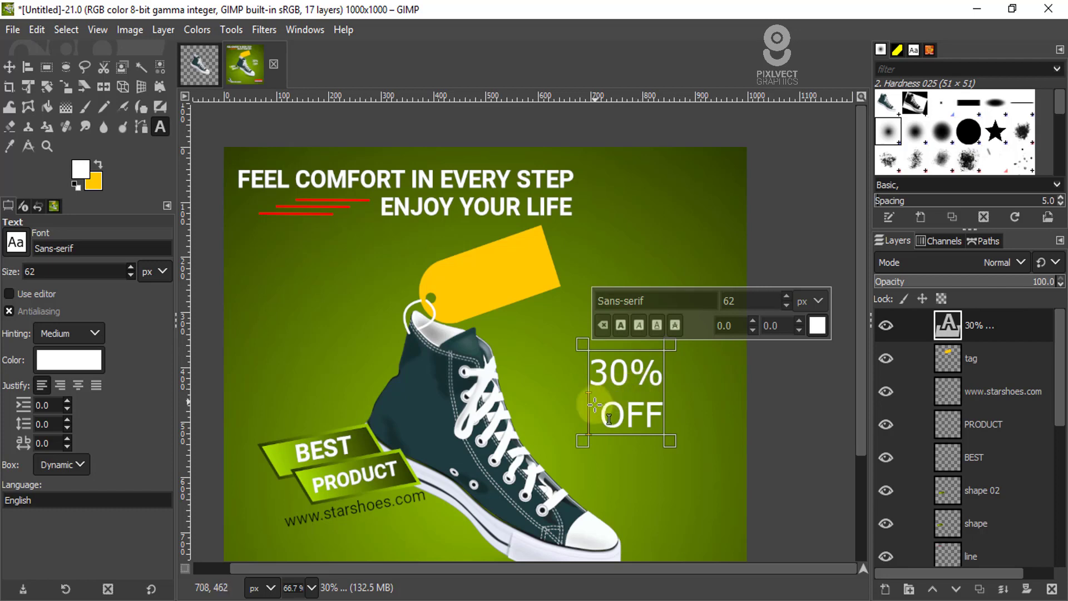
{"action": "key", "text": "BackSpace"}
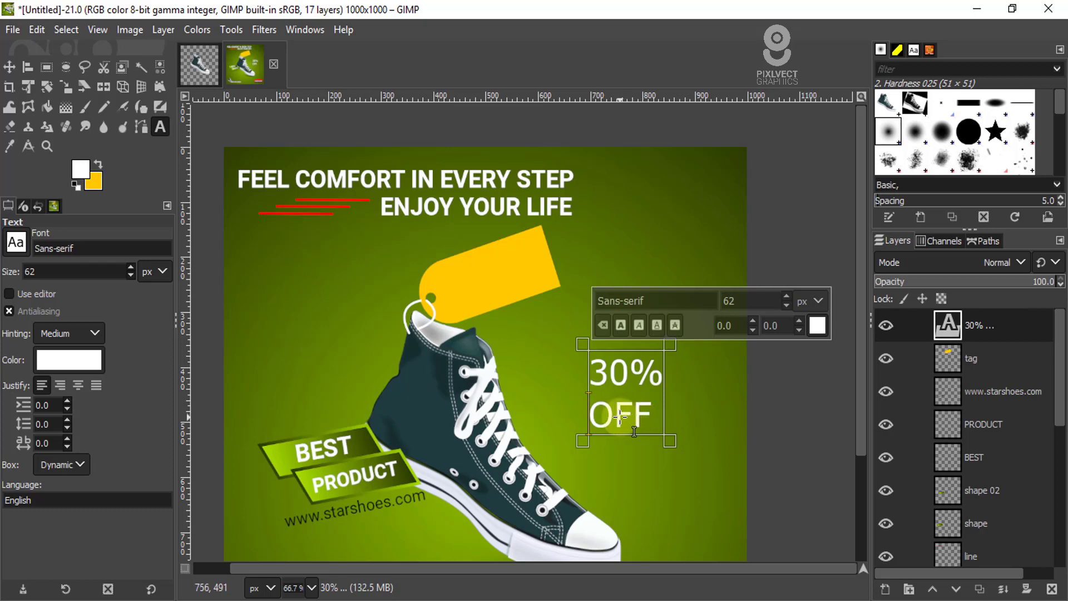
Step: Reduce the line spacing of the whole 30% OFF text to -17.0
{"action": "key", "text": "ctrl+a"}
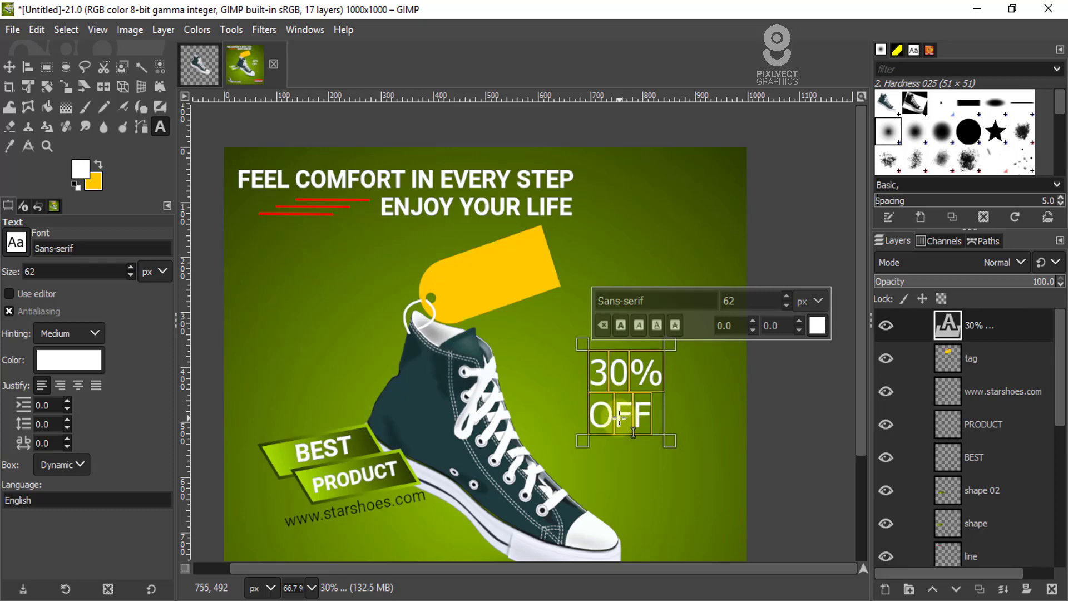
{"action": "left_click", "coordinate": [65, 422]}
{"action": "left_click", "coordinate": [67, 430]}
{"action": "left_click", "coordinate": [66, 430]}
{"action": "left_click", "coordinate": [67, 429]}
{"action": "left_click", "coordinate": [67, 430]}
{"action": "left_click", "coordinate": [67, 430]}
{"action": "left_click", "coordinate": [67, 430]}
{"action": "left_click", "coordinate": [67, 429]}
{"action": "left_click", "coordinate": [66, 429]}
{"action": "left_click", "coordinate": [67, 430]}
{"action": "left_click", "coordinate": [67, 429]}
{"action": "left_click", "coordinate": [67, 429]}
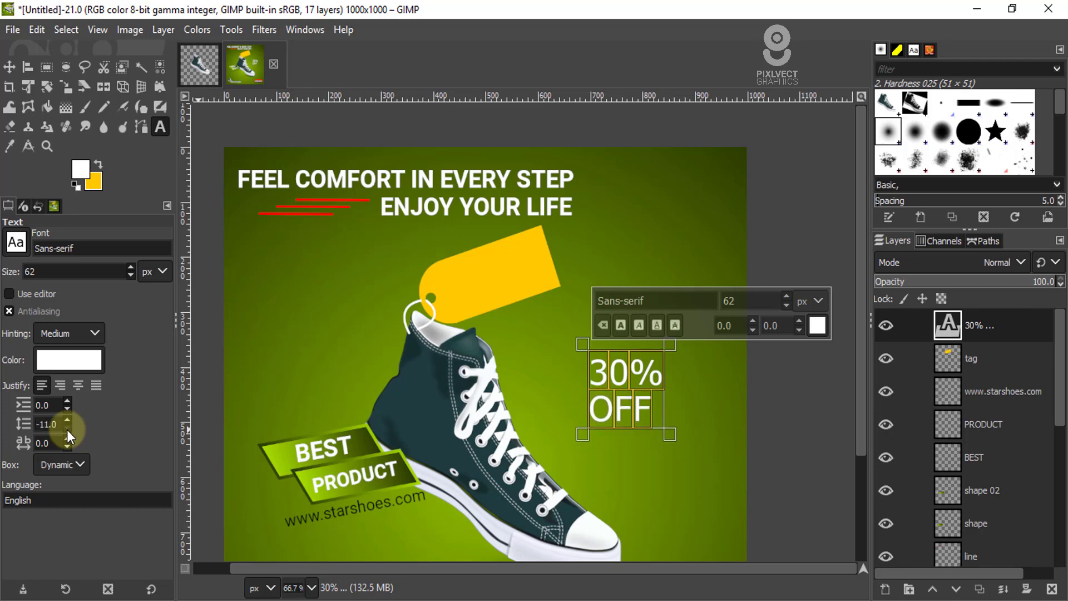
{"action": "left_click", "coordinate": [67, 429]}
{"action": "left_click", "coordinate": [66, 430]}
{"action": "left_click", "coordinate": [67, 429]}
{"action": "left_click", "coordinate": [67, 429]}
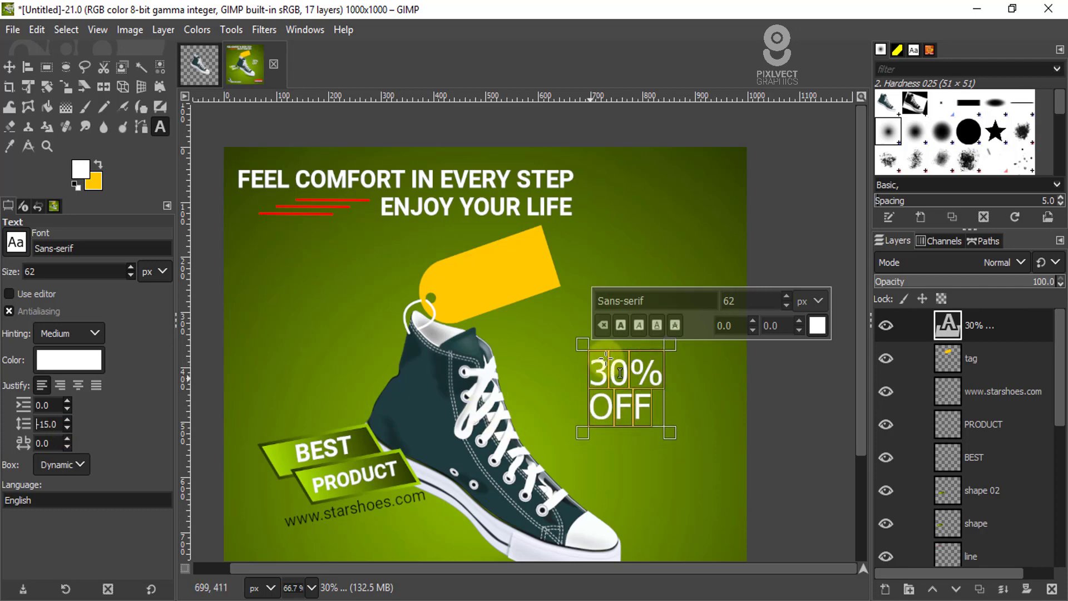
{"action": "left_click", "coordinate": [69, 428]}
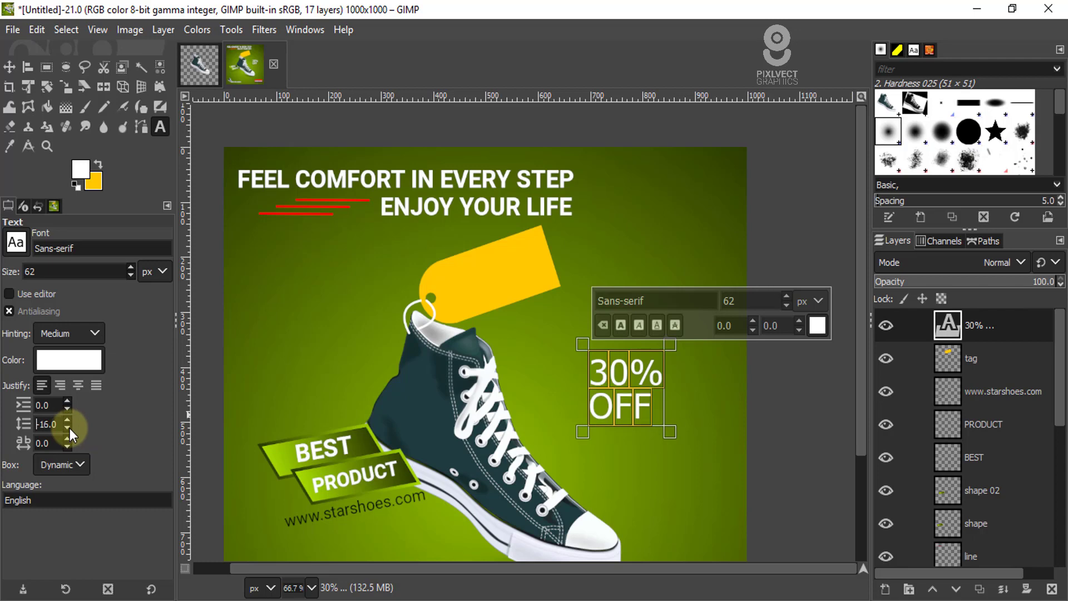
{"action": "left_click", "coordinate": [69, 428]}
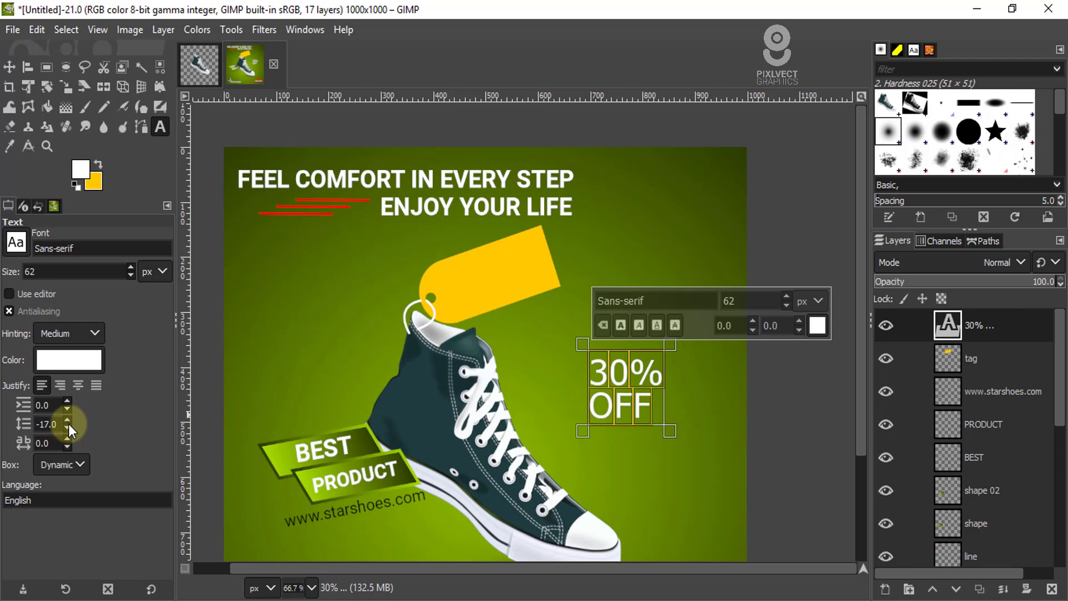
Step: Recolour the 30% OFF text to the saved black and set its font to Roboto Black, Heavy
{"action": "left_click", "coordinate": [819, 330]}
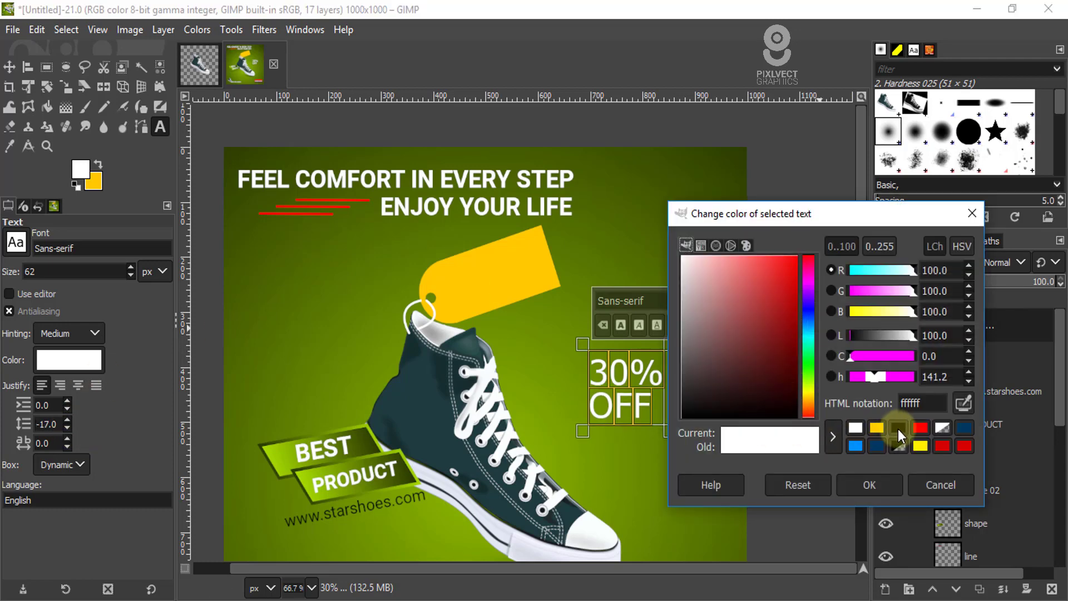
{"action": "left_click", "coordinate": [899, 431]}
{"action": "left_click", "coordinate": [879, 484]}
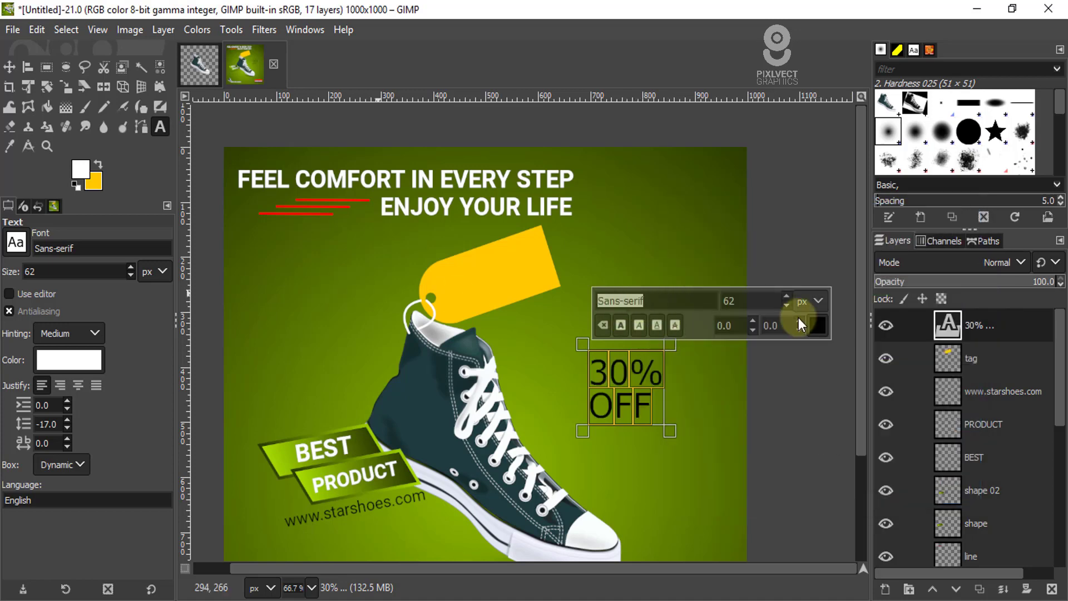
{"action": "type", "text": "roboto"}
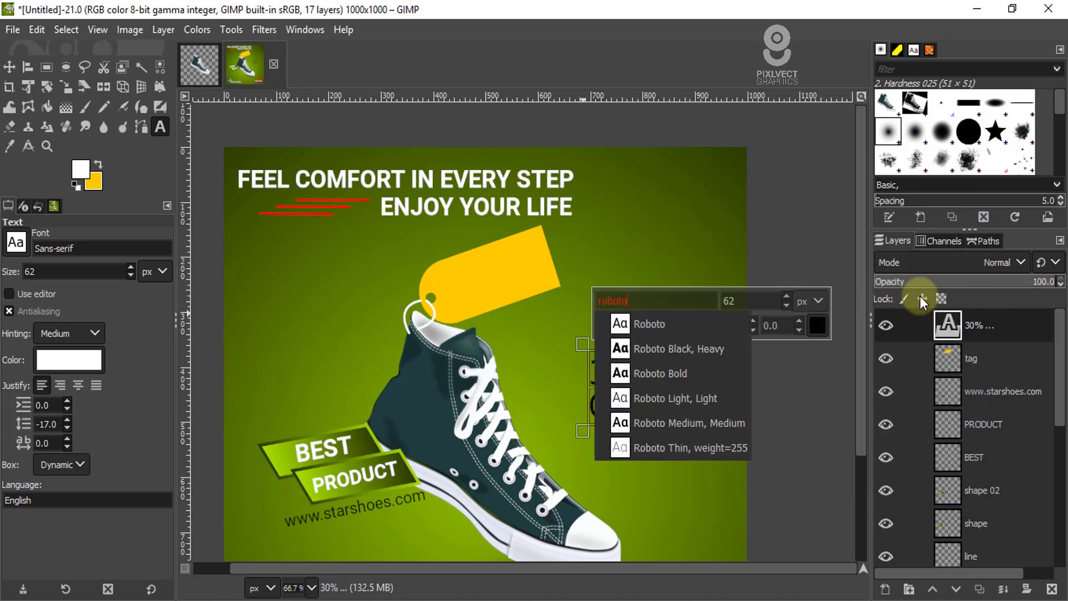
{"action": "left_click", "coordinate": [689, 348]}
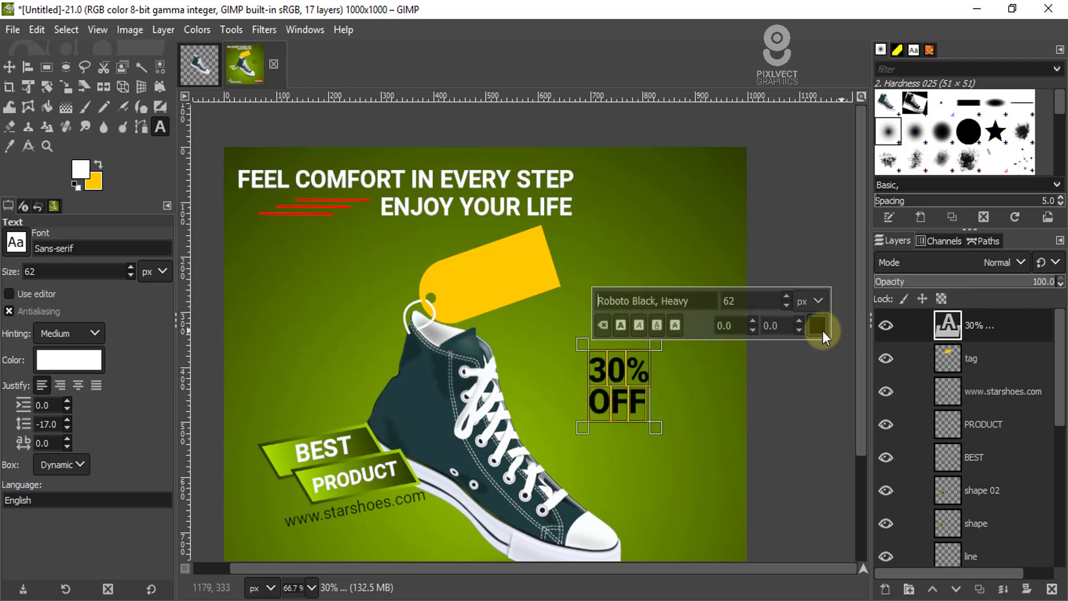
Step: Set the size of the 30% OFF text to 52 px
{"action": "left_click", "coordinate": [786, 306]}
{"action": "left_click", "coordinate": [785, 306]}
{"action": "left_click", "coordinate": [785, 305]}
{"action": "left_click", "coordinate": [786, 306]}
{"action": "left_click", "coordinate": [786, 306]}
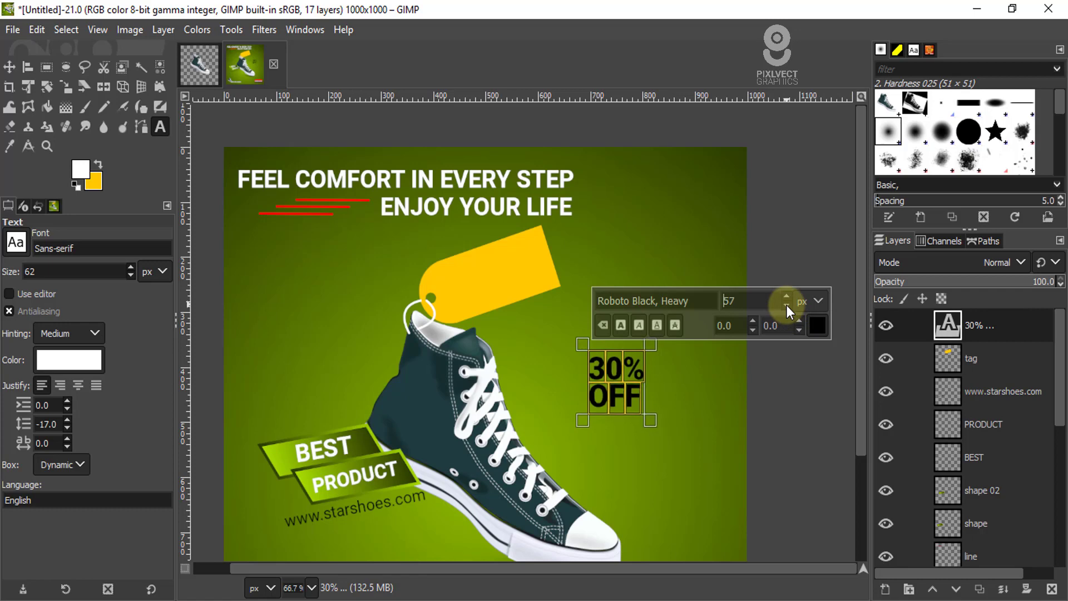
{"action": "left_click", "coordinate": [784, 305]}
{"action": "left_click", "coordinate": [785, 305]}
{"action": "left_click", "coordinate": [784, 305]}
{"action": "left_click", "coordinate": [785, 305]}
{"action": "left_click", "coordinate": [784, 305]}
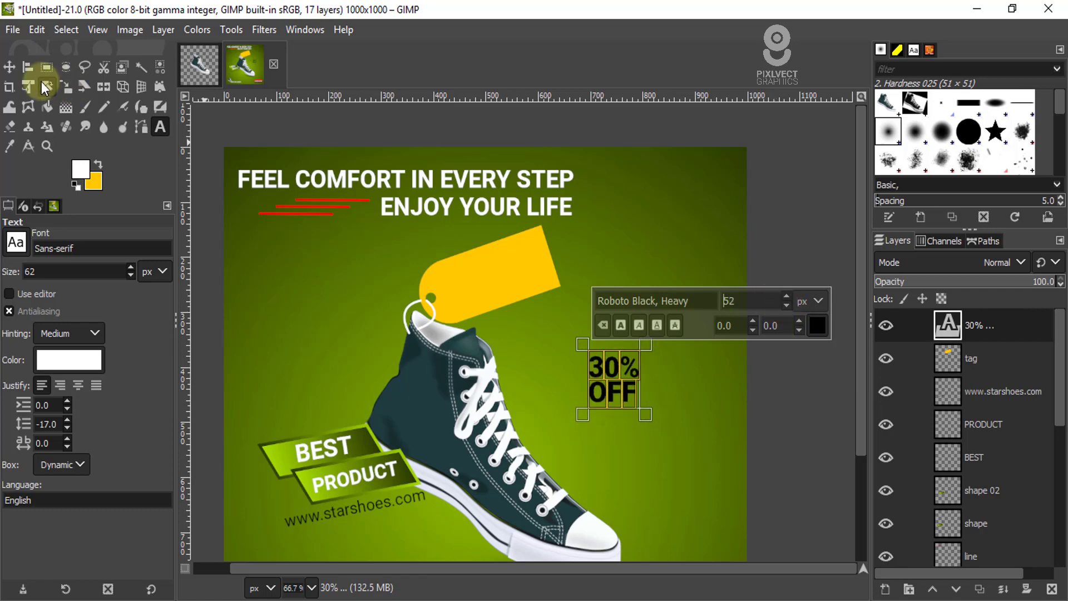
Step: Move the 30% OFF text onto the yellow tag and rotate it by about -19.64° around its lower-left corner
{"action": "left_click", "coordinate": [9, 68]}
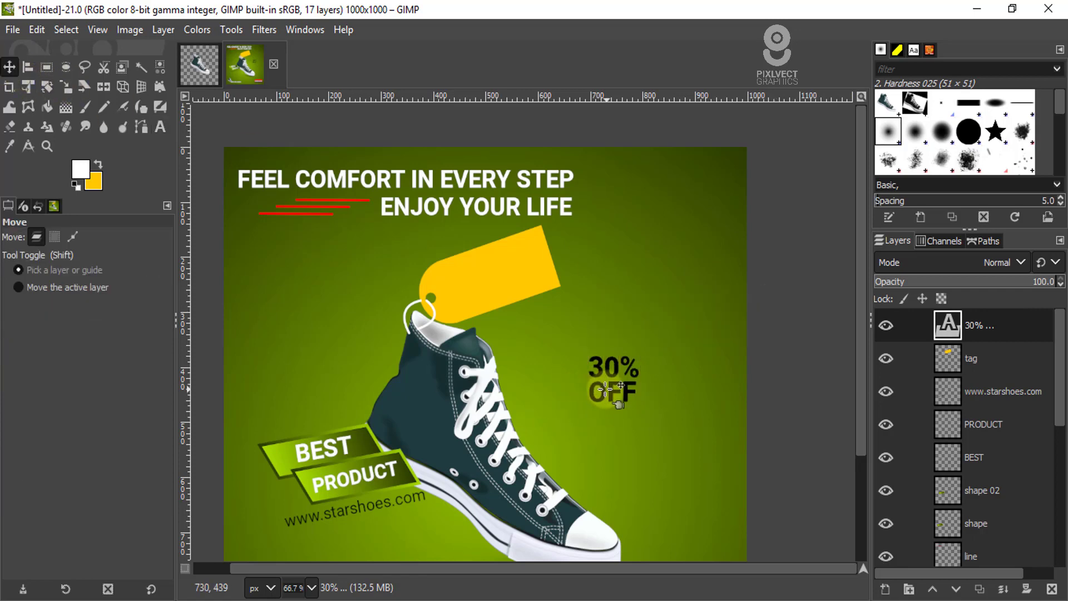
{"action": "left_click_drag", "start_coordinate": [615, 396], "coordinate": [485, 282]}
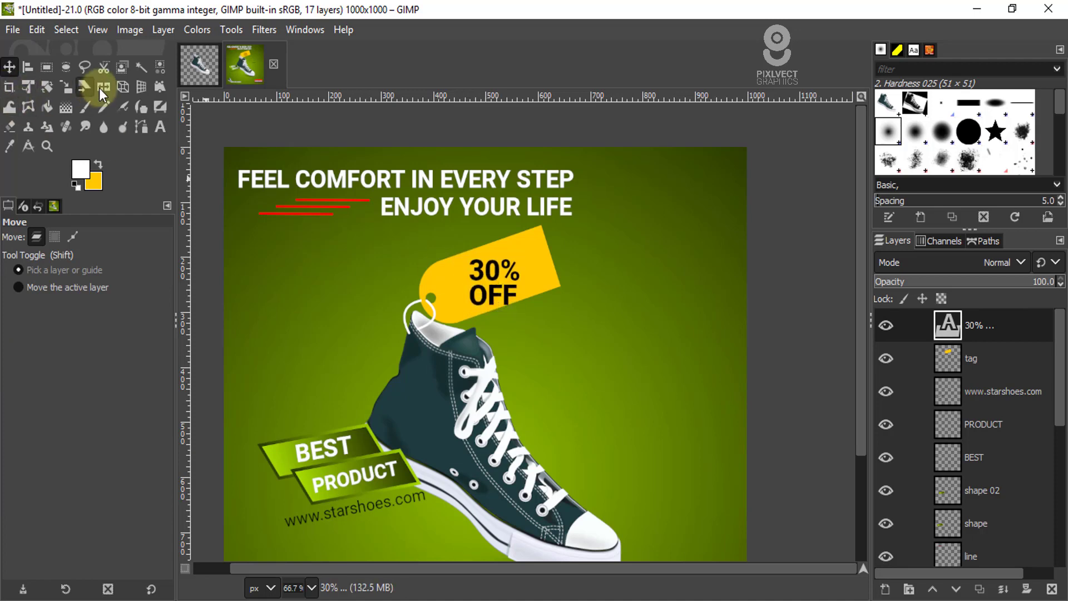
{"action": "left_click", "coordinate": [48, 86]}
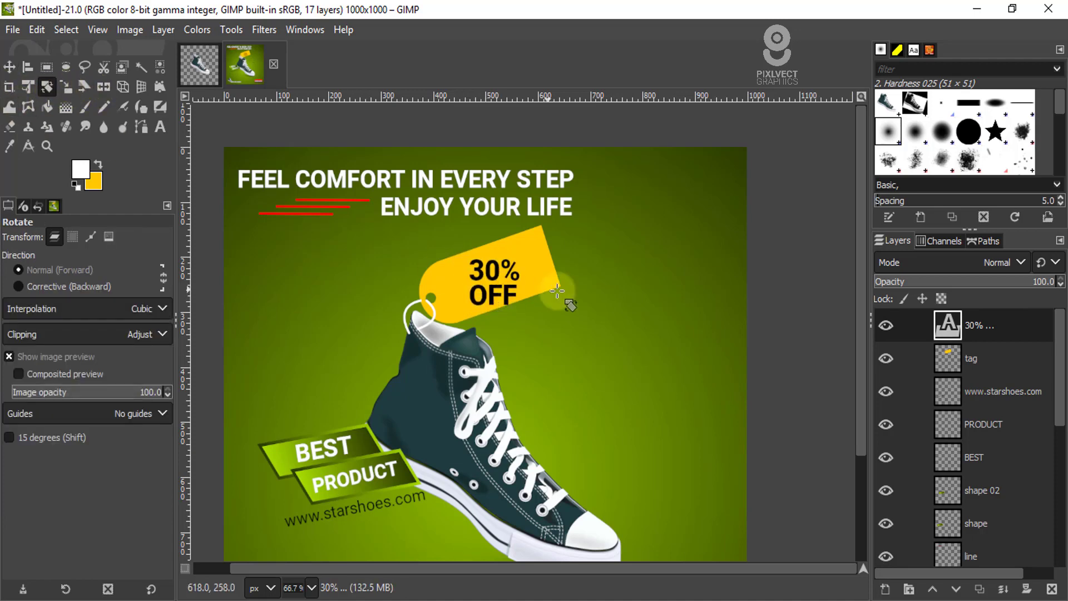
{"action": "left_click", "coordinate": [493, 272]}
{"action": "scroll", "coordinate": [493, 272], "scroll_direction": "up", "scroll_amount": 2}
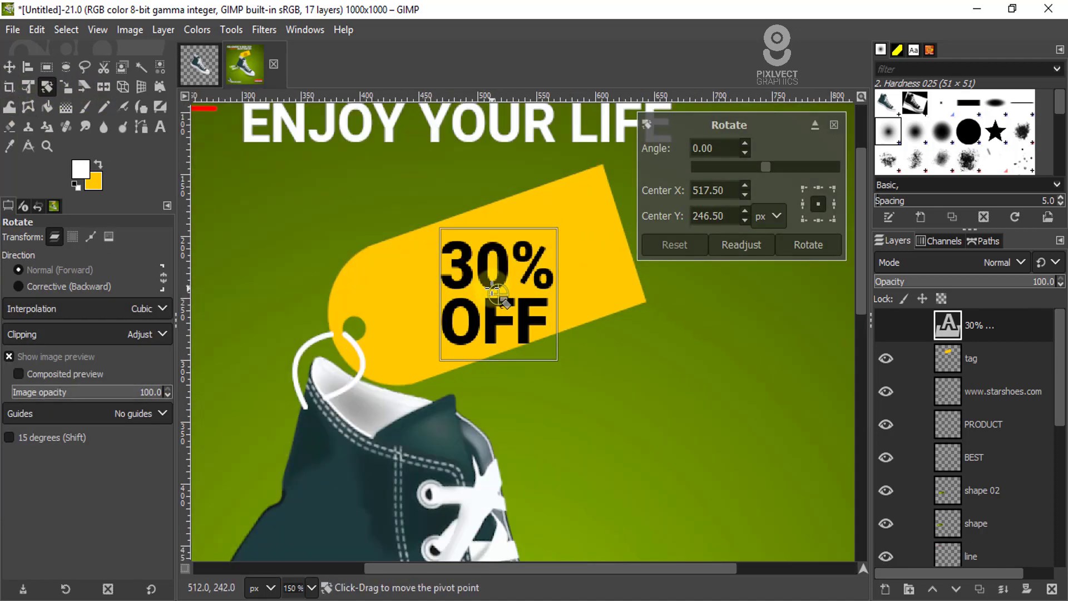
{"action": "left_click_drag", "start_coordinate": [496, 291], "coordinate": [445, 347]}
{"action": "left_click_drag", "start_coordinate": [557, 256], "coordinate": [527, 194]}
{"action": "left_click", "coordinate": [790, 257]}
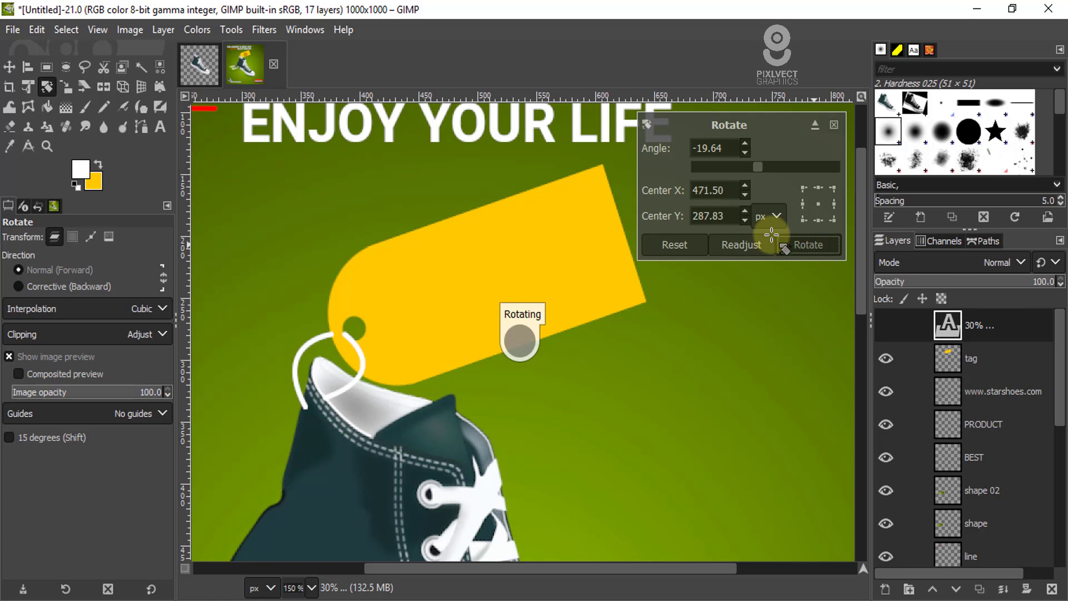
Step: Shift the rotated 30% OFF text sideways to centre it on the yellow tag
{"action": "left_click", "coordinate": [9, 66]}
{"action": "left_click_drag", "start_coordinate": [478, 262], "coordinate": [507, 262]}
{"action": "scroll", "coordinate": [506, 261], "scroll_direction": "down", "scroll_amount": 5}
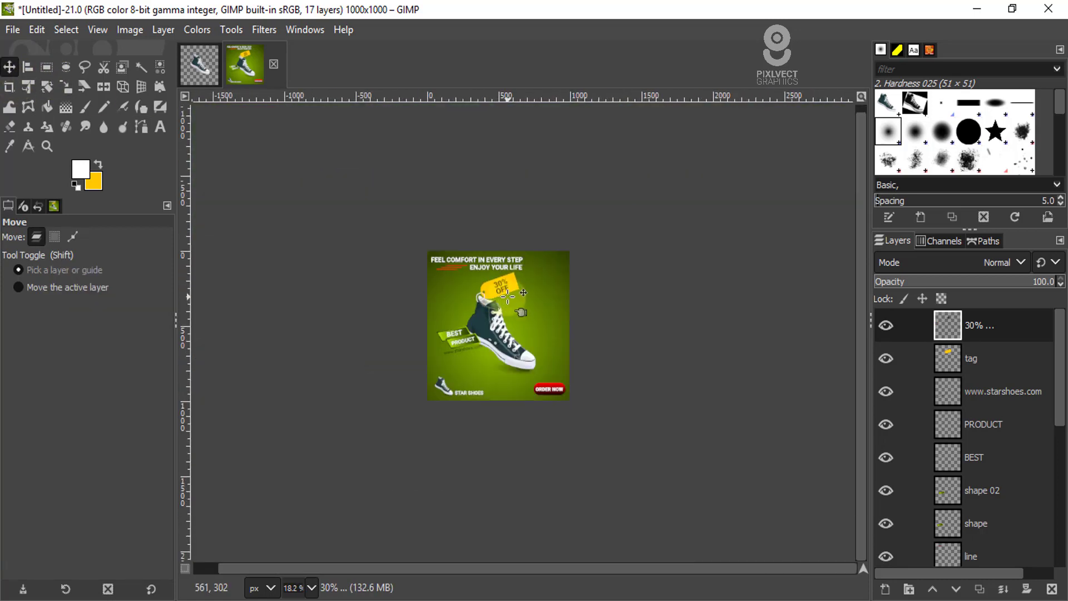
{"action": "scroll", "coordinate": [495, 319], "scroll_direction": "up", "scroll_amount": 2}
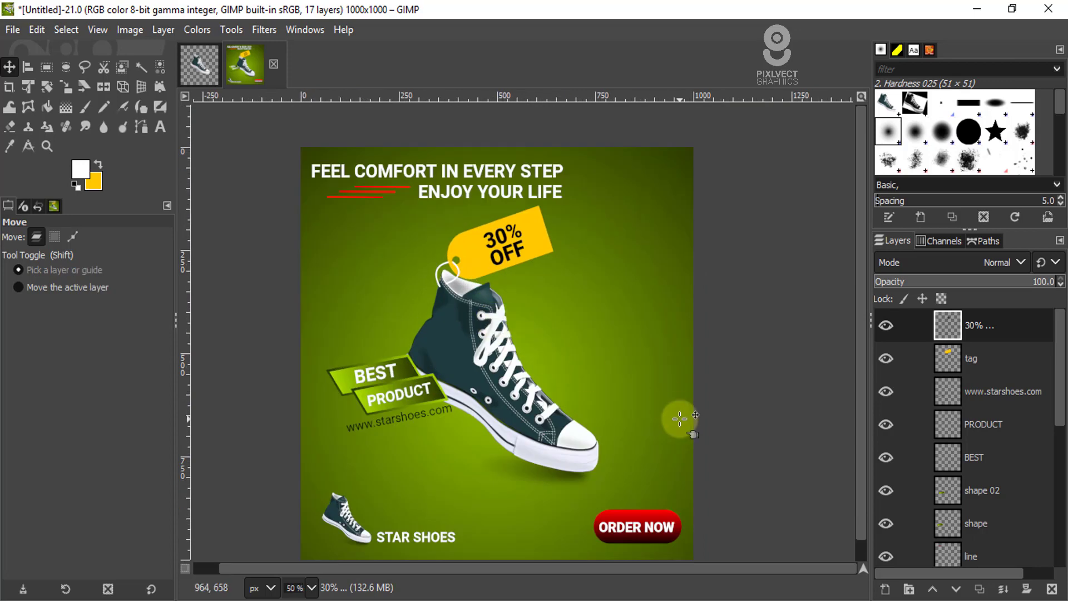
{"action": "scroll", "coordinate": [611, 254], "scroll_direction": "down", "scroll_amount": 1}
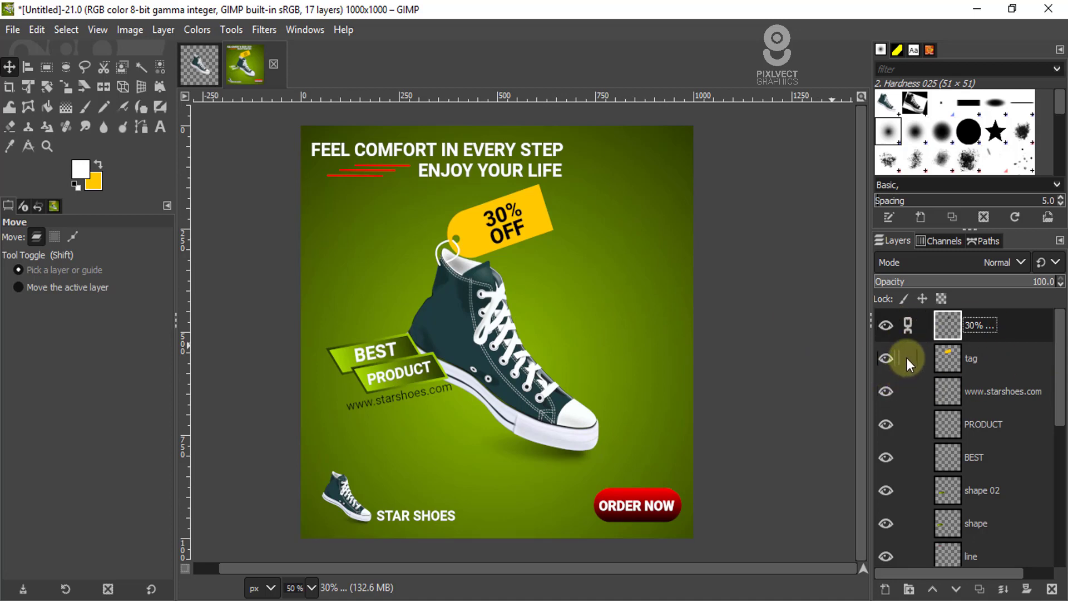
Step: Link the layers from the 30% OFF text down through the tag, website, label texts, label shapes and line layers
{"action": "left_click", "coordinate": [907, 392]}
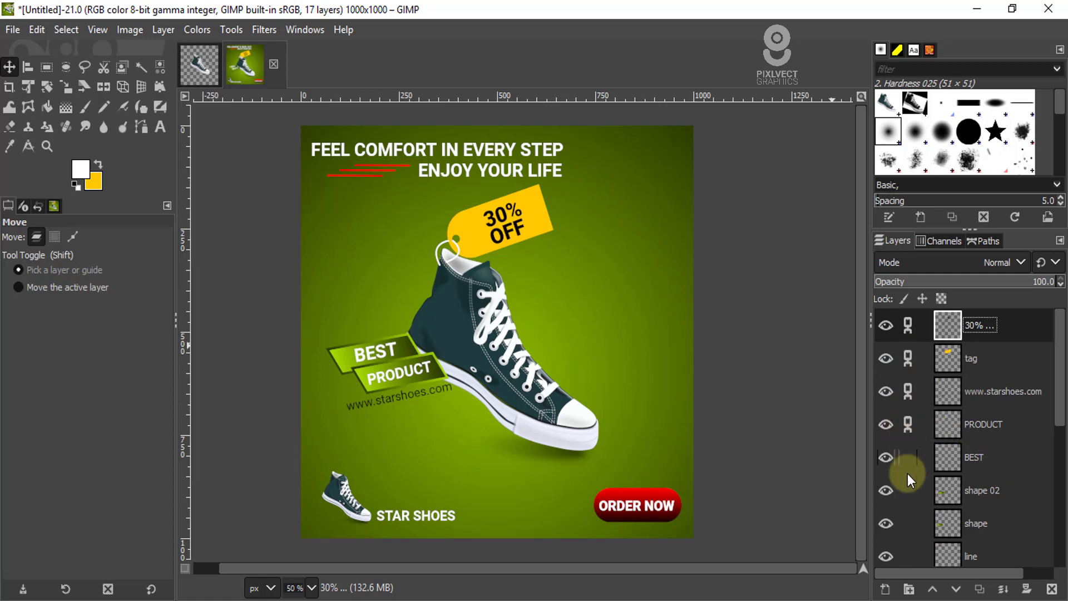
{"action": "left_click", "coordinate": [907, 490]}
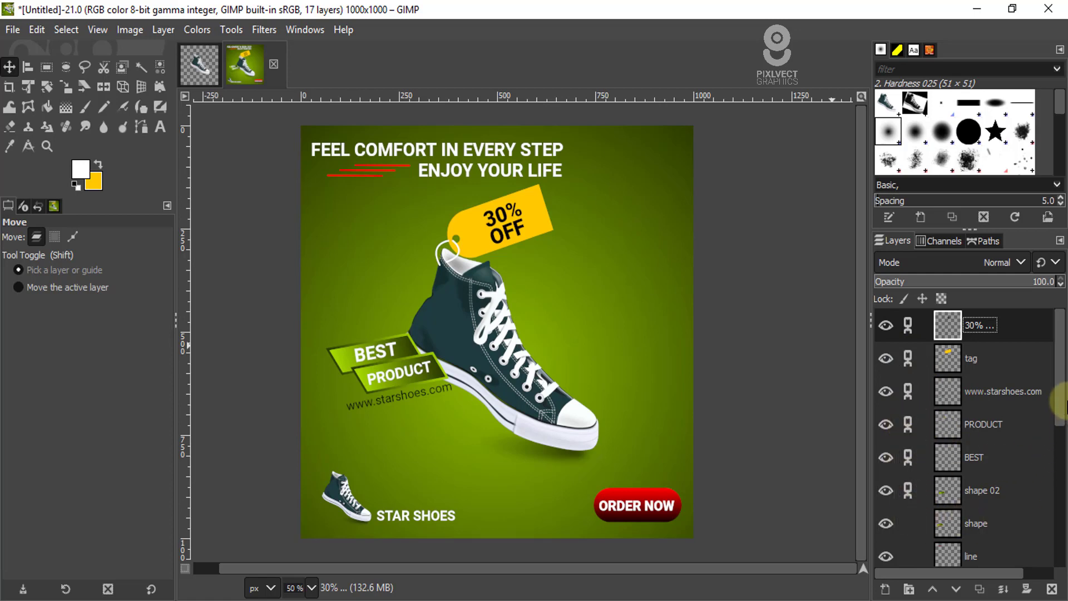
{"action": "scroll", "coordinate": [1056, 467], "scroll_direction": "down", "scroll_amount": 2}
{"action": "scroll", "coordinate": [1058, 471], "scroll_direction": "down", "scroll_amount": 4}
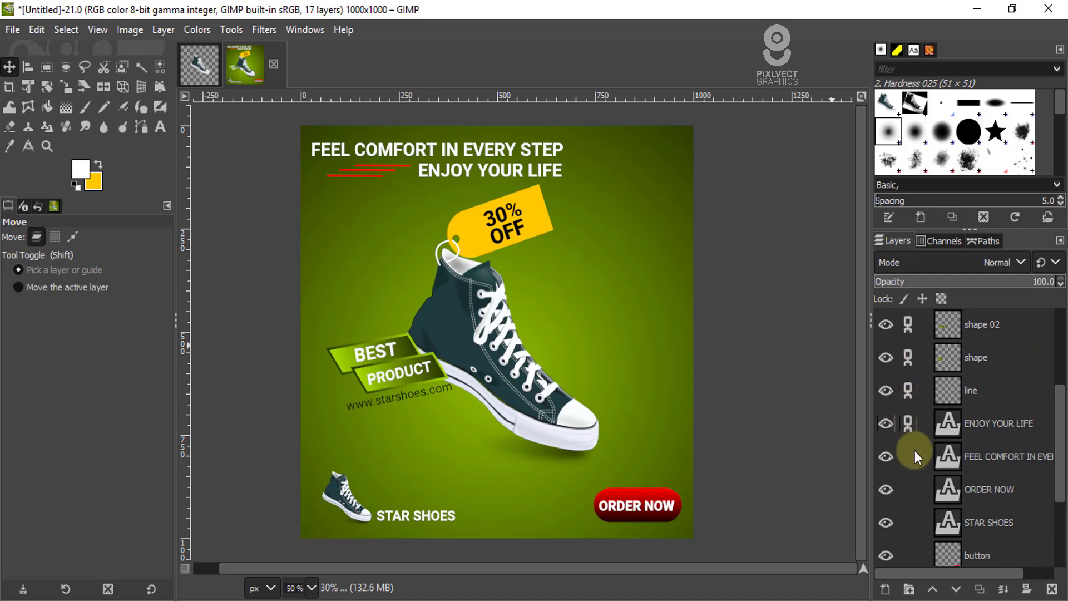
Step: Leave the ENJOY YOUR LIFE, FEEL COMFORT IN EVERY STEP and STAR SHOES text layers unlinked
{"action": "left_click", "coordinate": [908, 424]}
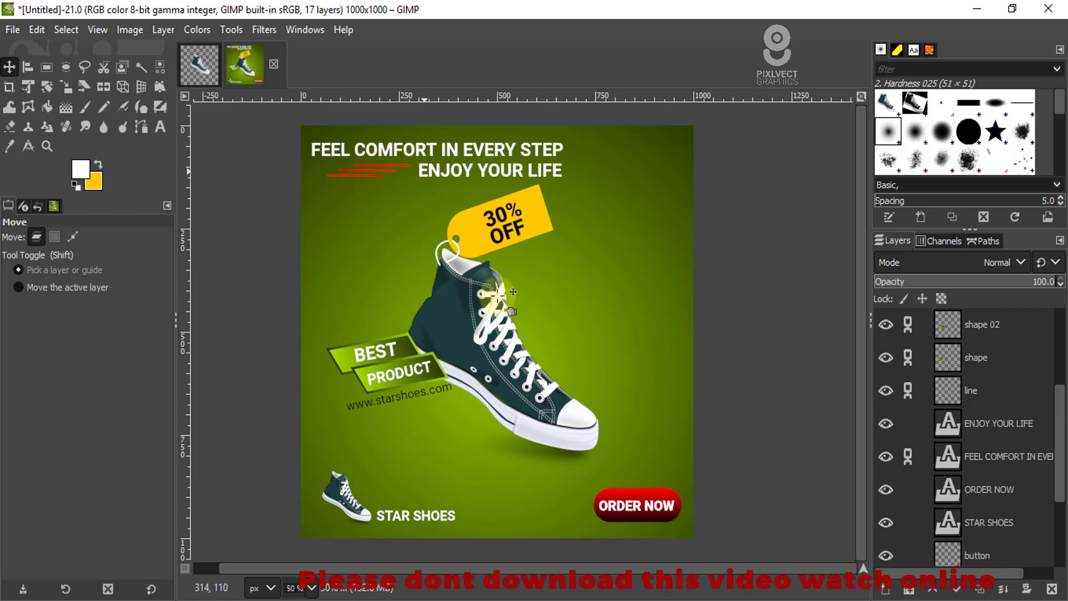
{"action": "left_click", "coordinate": [908, 457]}
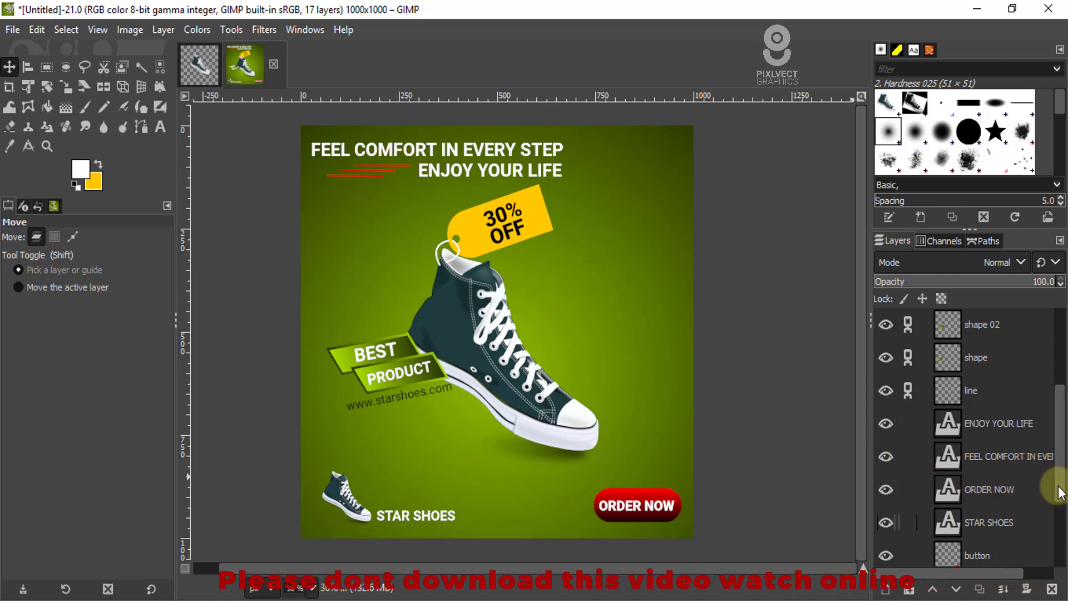
{"action": "scroll", "coordinate": [1060, 472], "scroll_direction": "down", "scroll_amount": 2}
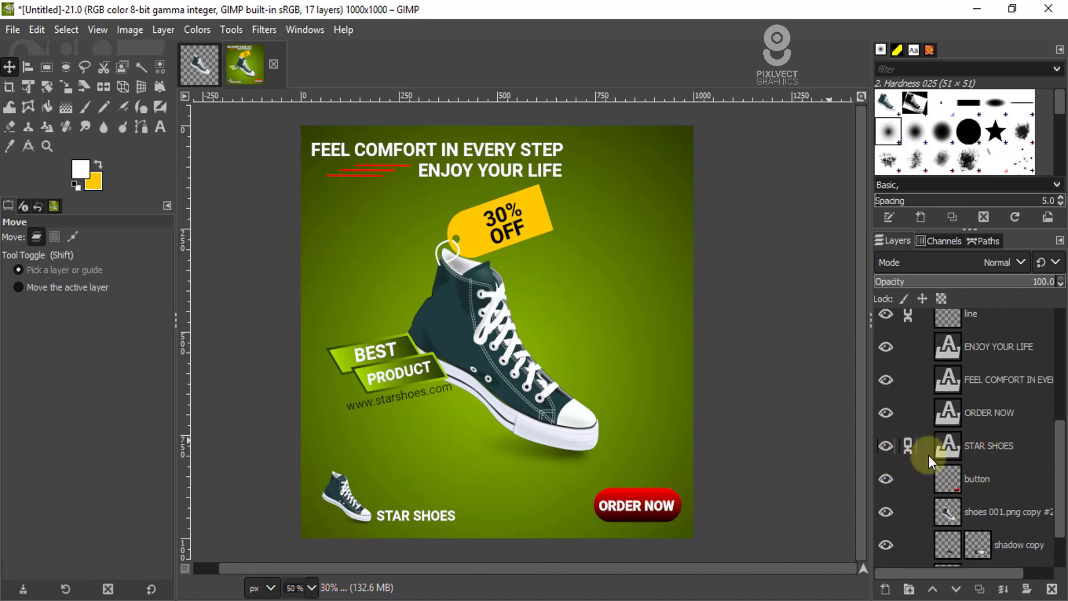
{"action": "left_click", "coordinate": [907, 445]}
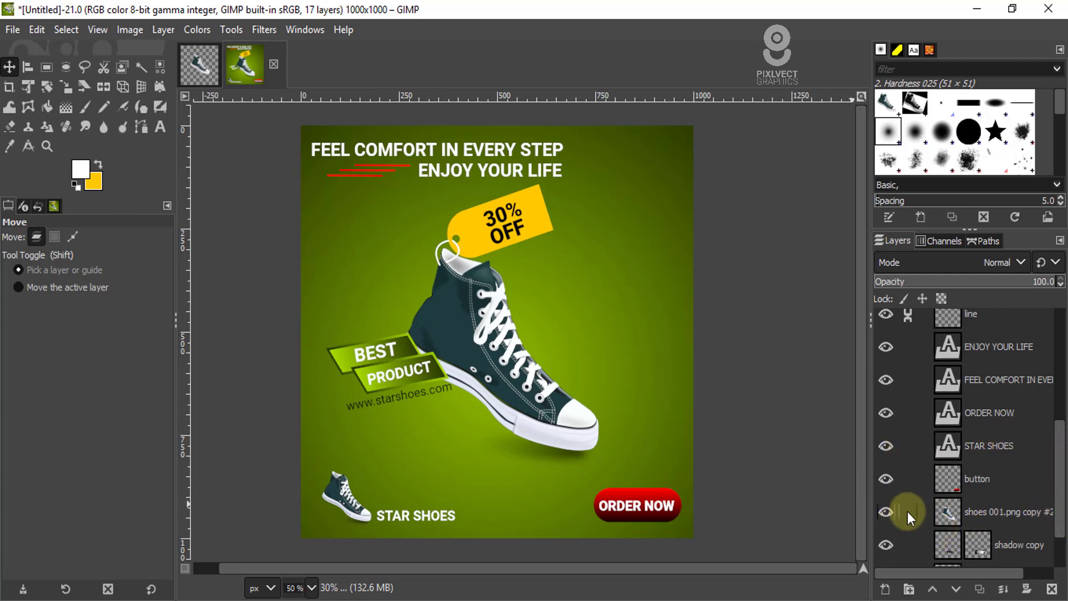
Step: Link the shoes 001.png copy #2 layer and the shadow copy layer with the other linked elements
{"action": "scroll", "coordinate": [1040, 526], "scroll_direction": "down", "scroll_amount": 2}
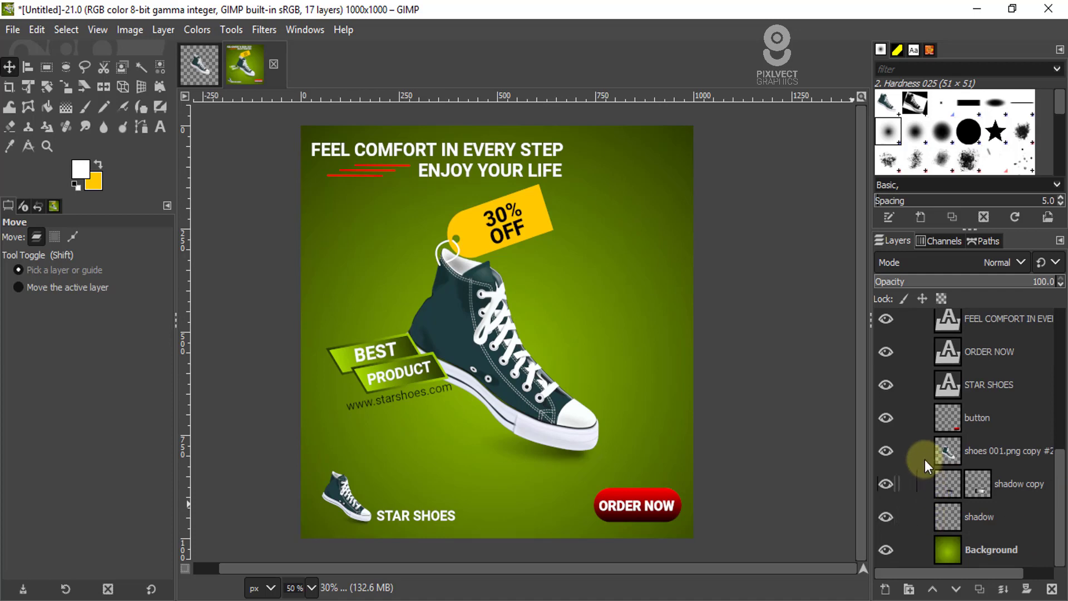
{"action": "left_click", "coordinate": [910, 451]}
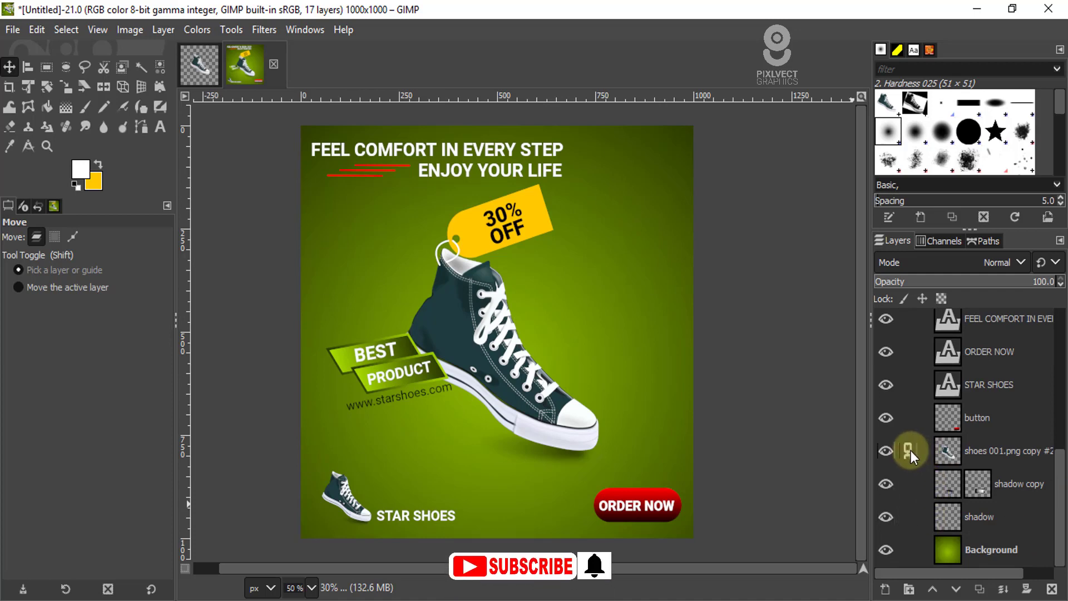
{"action": "left_click", "coordinate": [907, 483]}
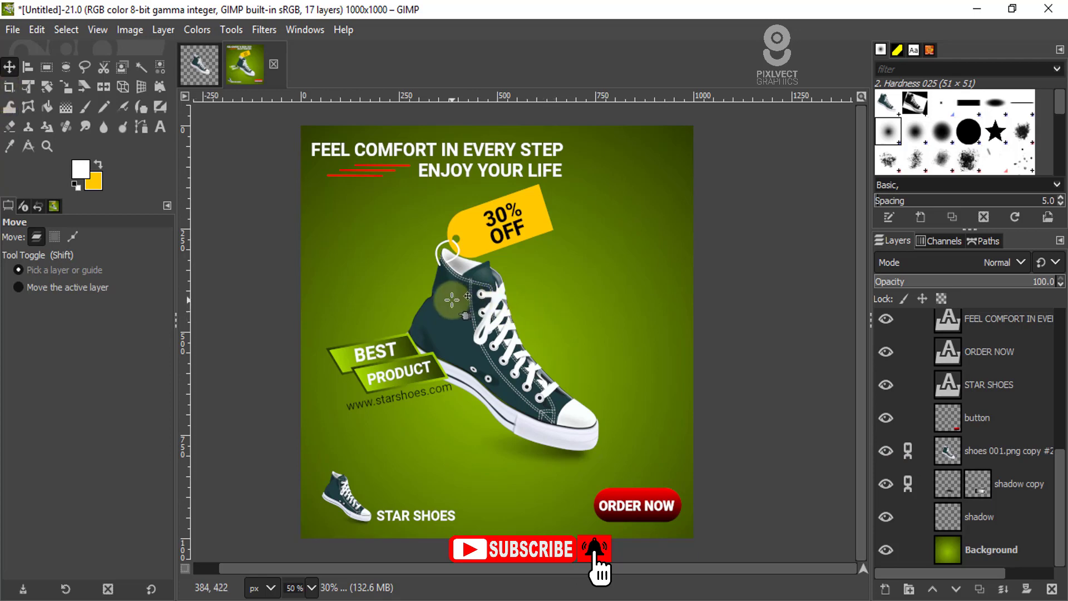
{"action": "left_click", "coordinate": [479, 302]}
{"action": "left_click_drag", "start_coordinate": [479, 302], "coordinate": [511, 317]}
{"action": "key", "text": "ctrl+z"}
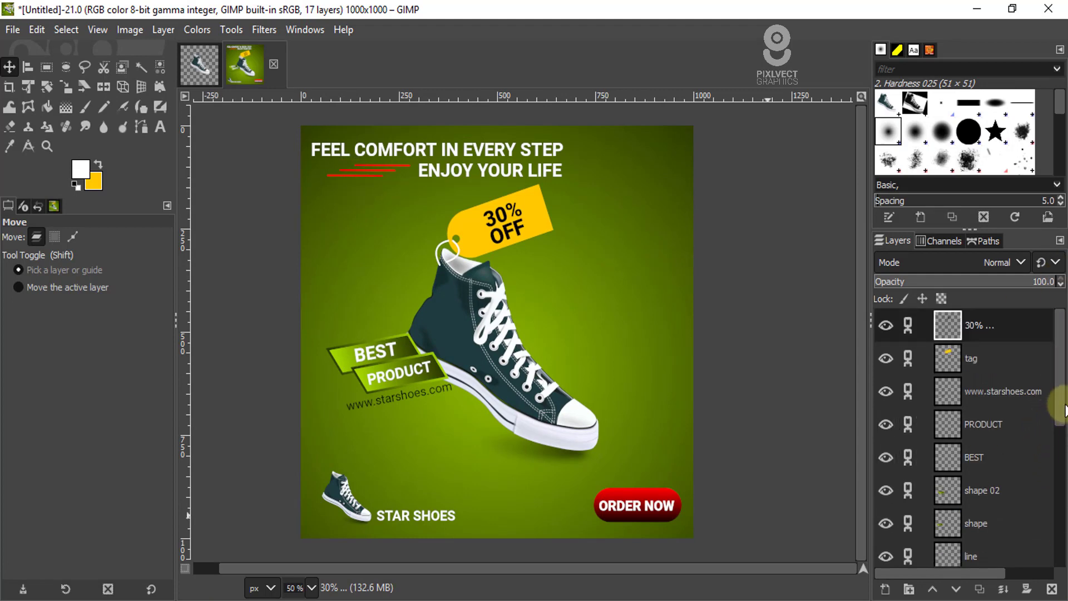
Step: Unlink the line layer from the linked group
{"action": "scroll", "coordinate": [1062, 443], "scroll_direction": "down", "scroll_amount": 1}
{"action": "scroll", "coordinate": [979, 462], "scroll_direction": "down", "scroll_amount": 3}
{"action": "left_click", "coordinate": [908, 439]}
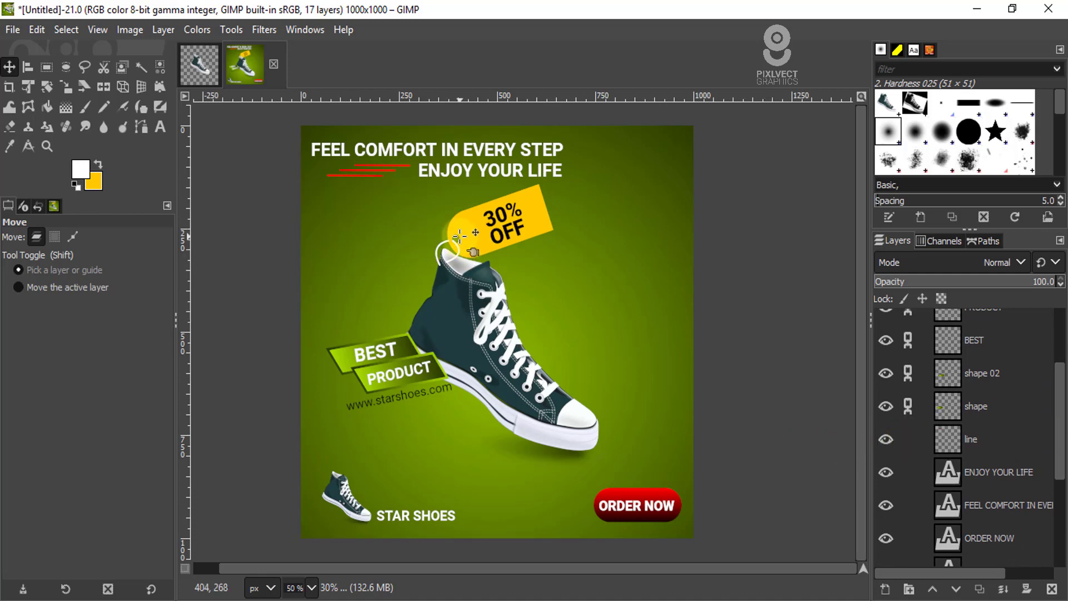
Step: Move the linked shoe, shadow, yellow tag, slanted labels and website address together slightly right and down, nearer the canvas centre
{"action": "left_click_drag", "start_coordinate": [467, 235], "coordinate": [510, 262]}
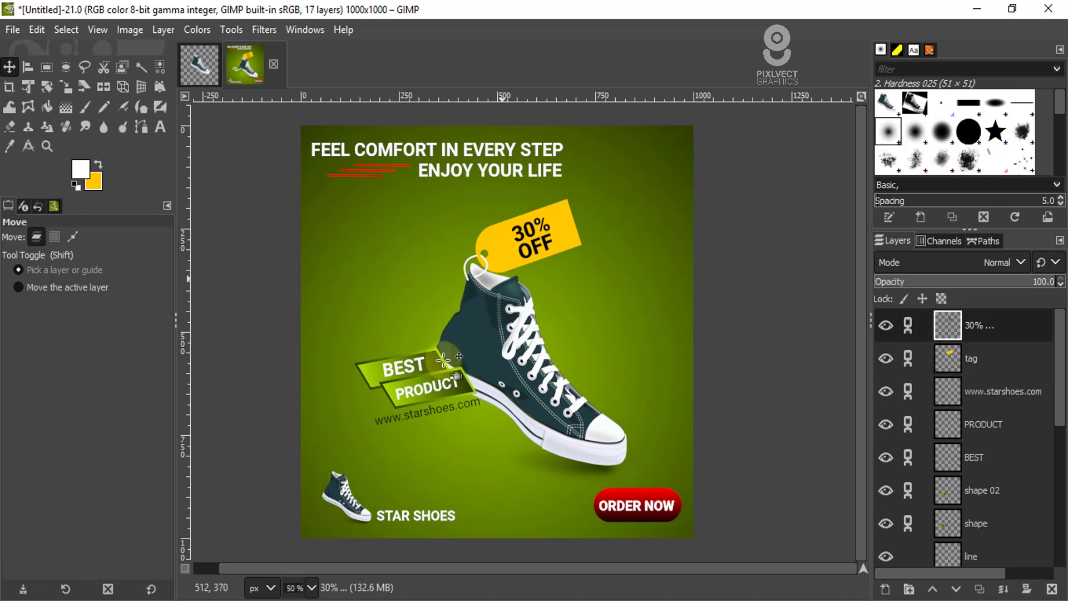
{"action": "scroll", "coordinate": [438, 401], "scroll_direction": "down", "scroll_amount": 1}
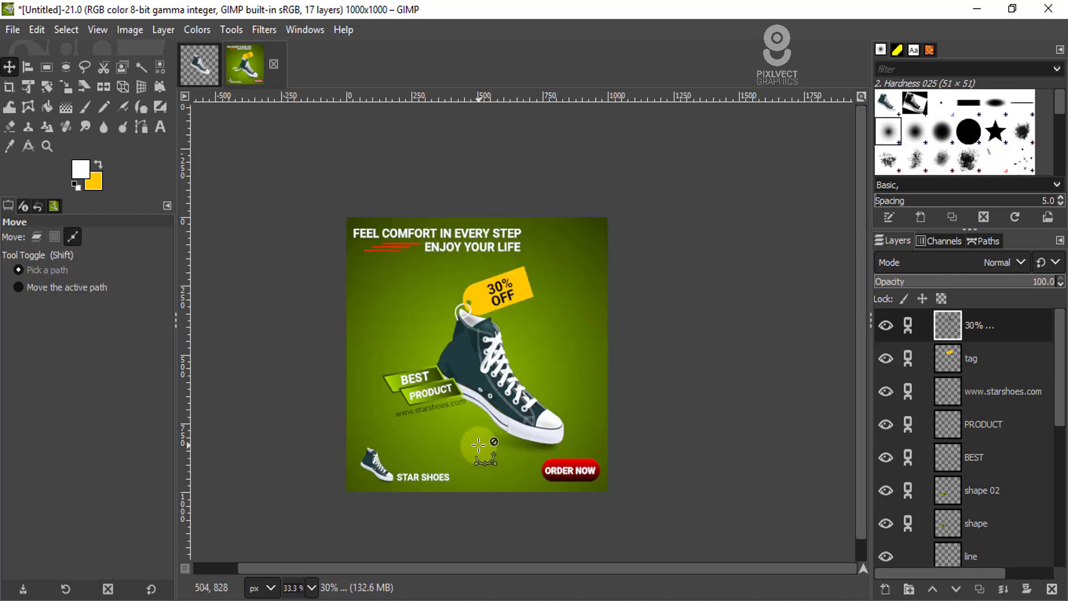
{"action": "scroll", "coordinate": [469, 443], "scroll_direction": "up", "scroll_amount": 1}
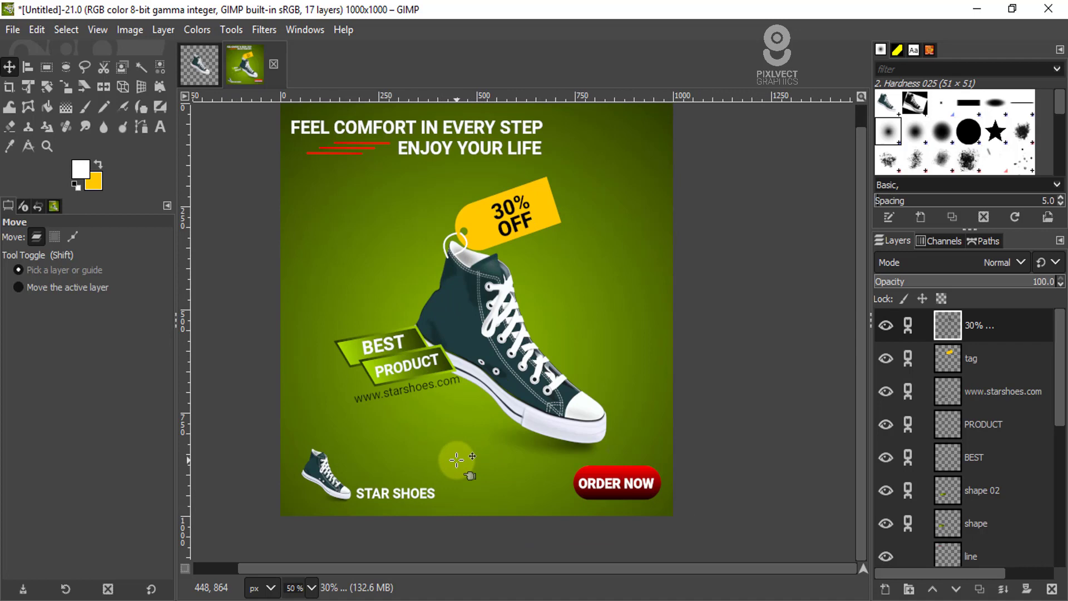
{"action": "scroll", "coordinate": [456, 459], "scroll_direction": "down", "scroll_amount": 1}
{"action": "scroll", "coordinate": [498, 451], "scroll_direction": "up", "scroll_amount": 1}
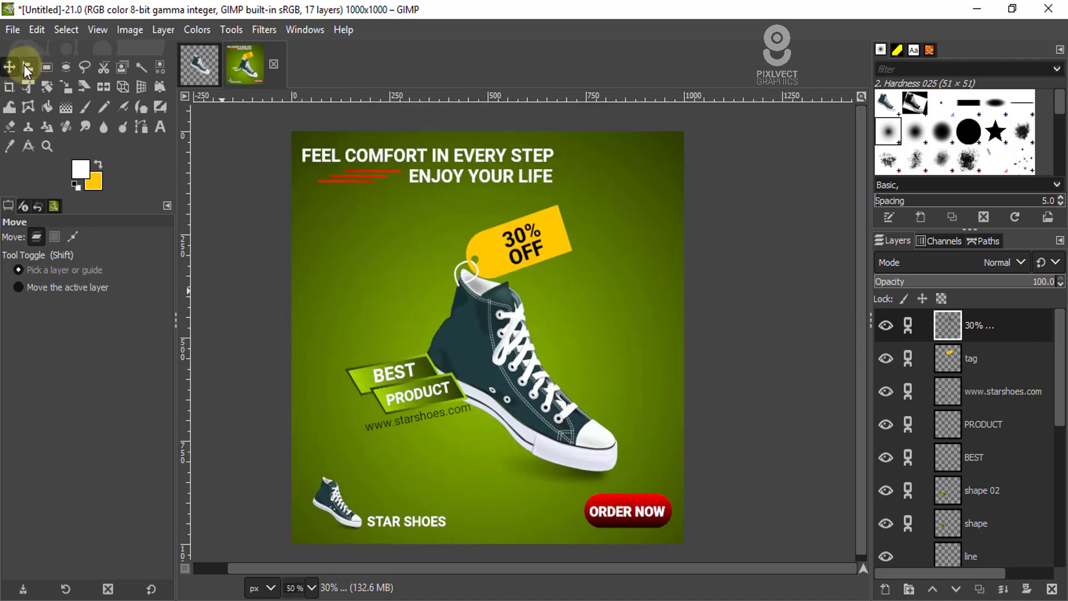